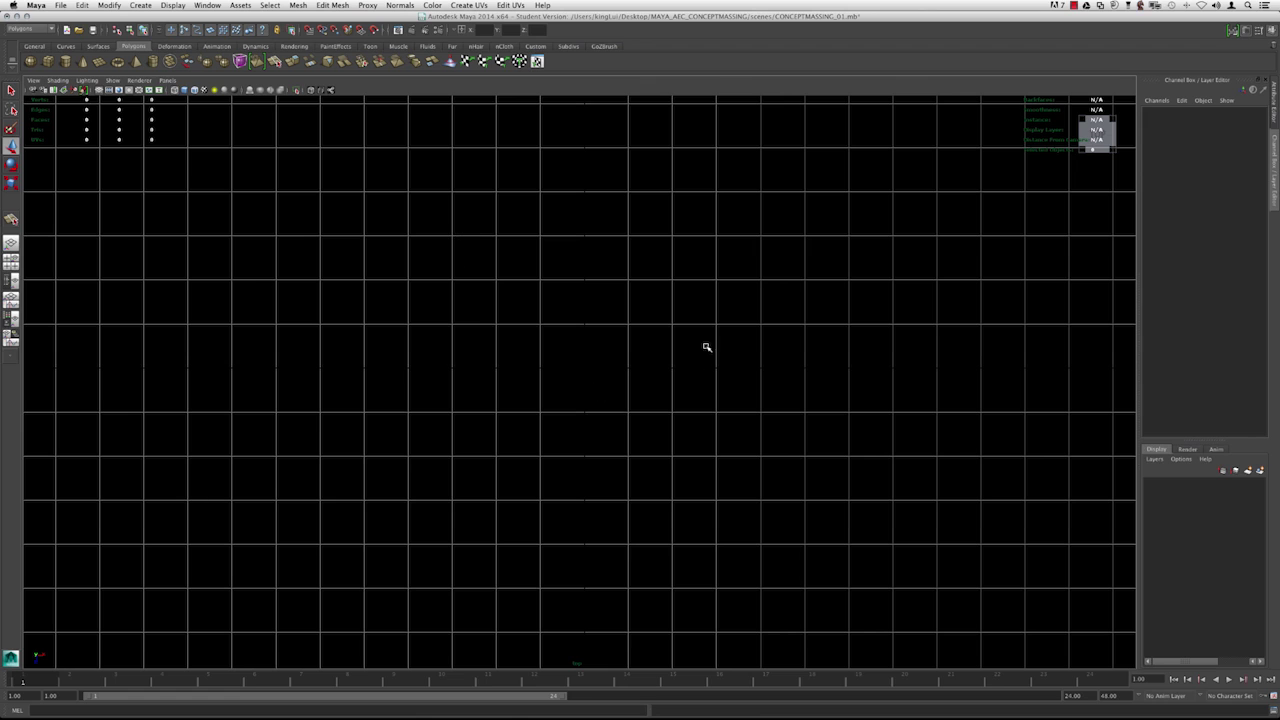
Import IMAGEPLANE.jpg from the project's sourceimages folder as an image plane in the top view.
key("space")
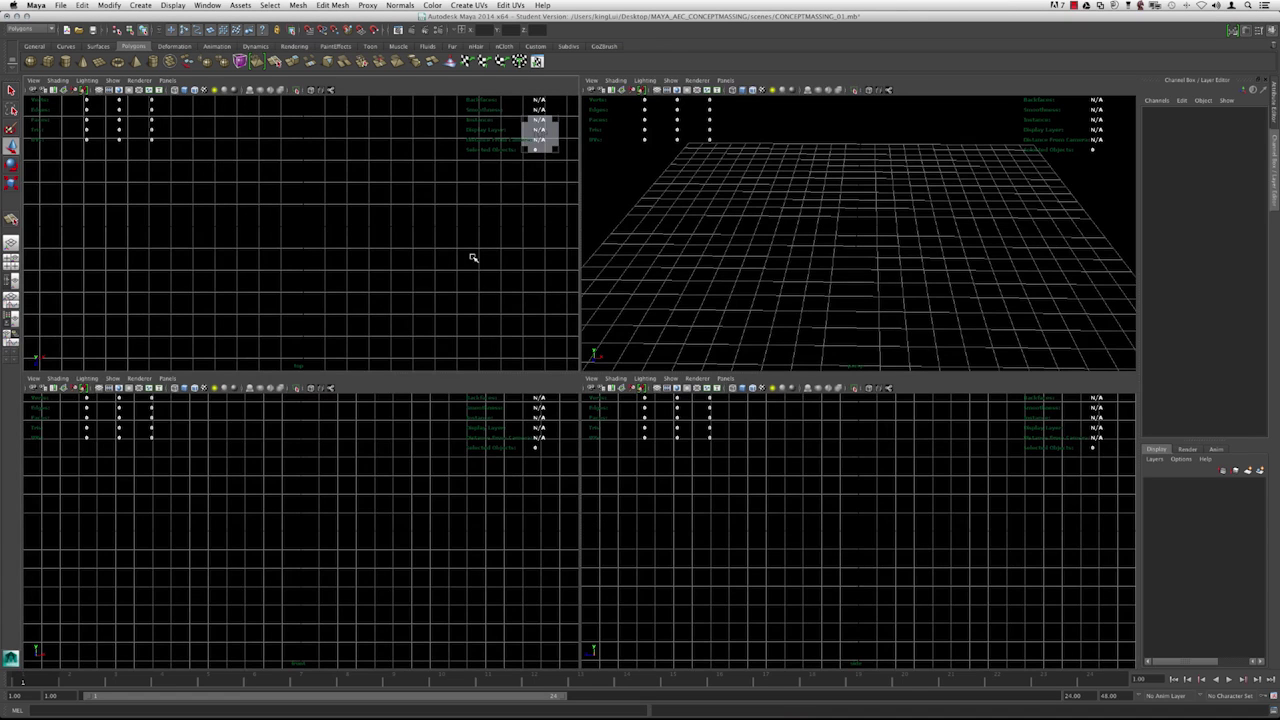
key("space")
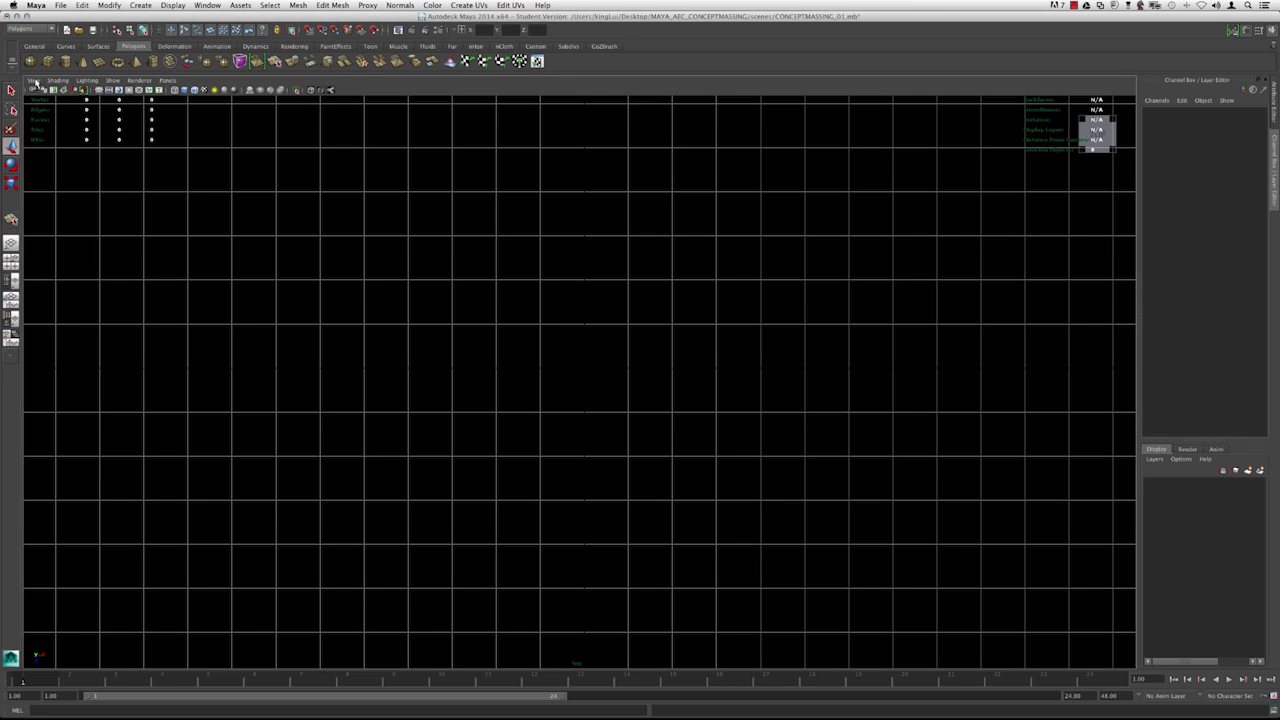
left_click(35, 83)
mouse_move(67, 244)
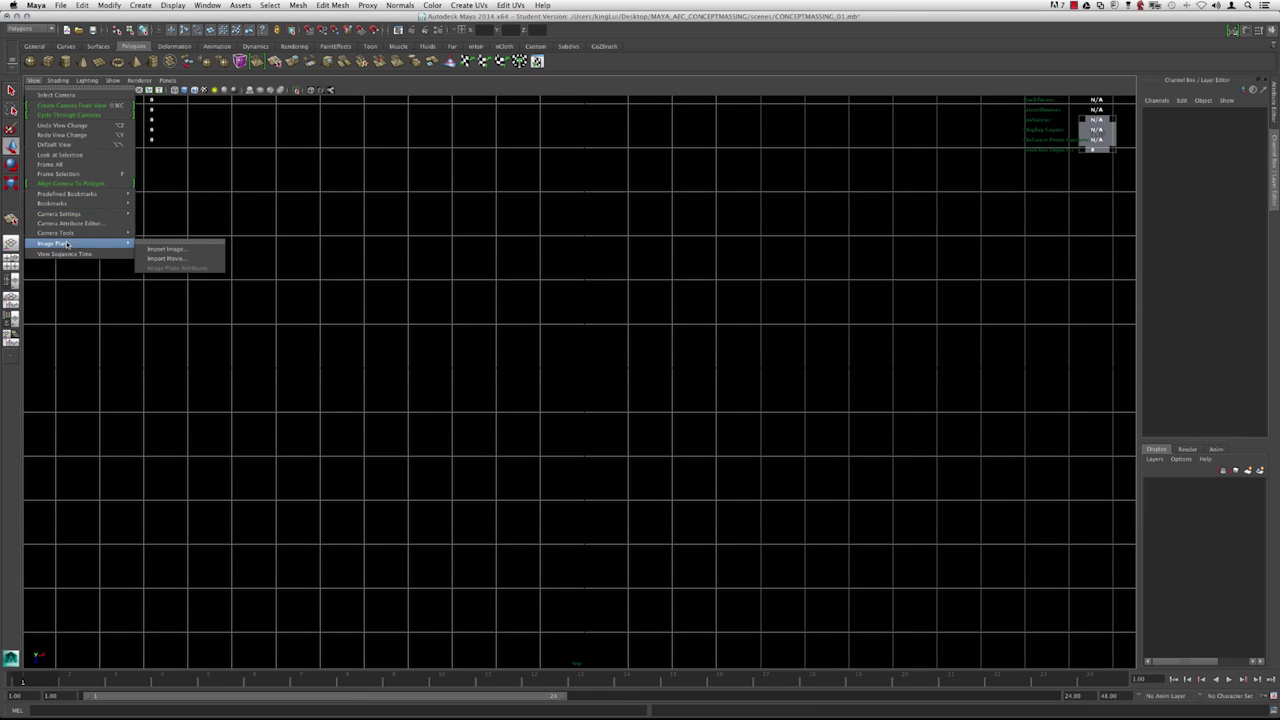
left_click(176, 247)
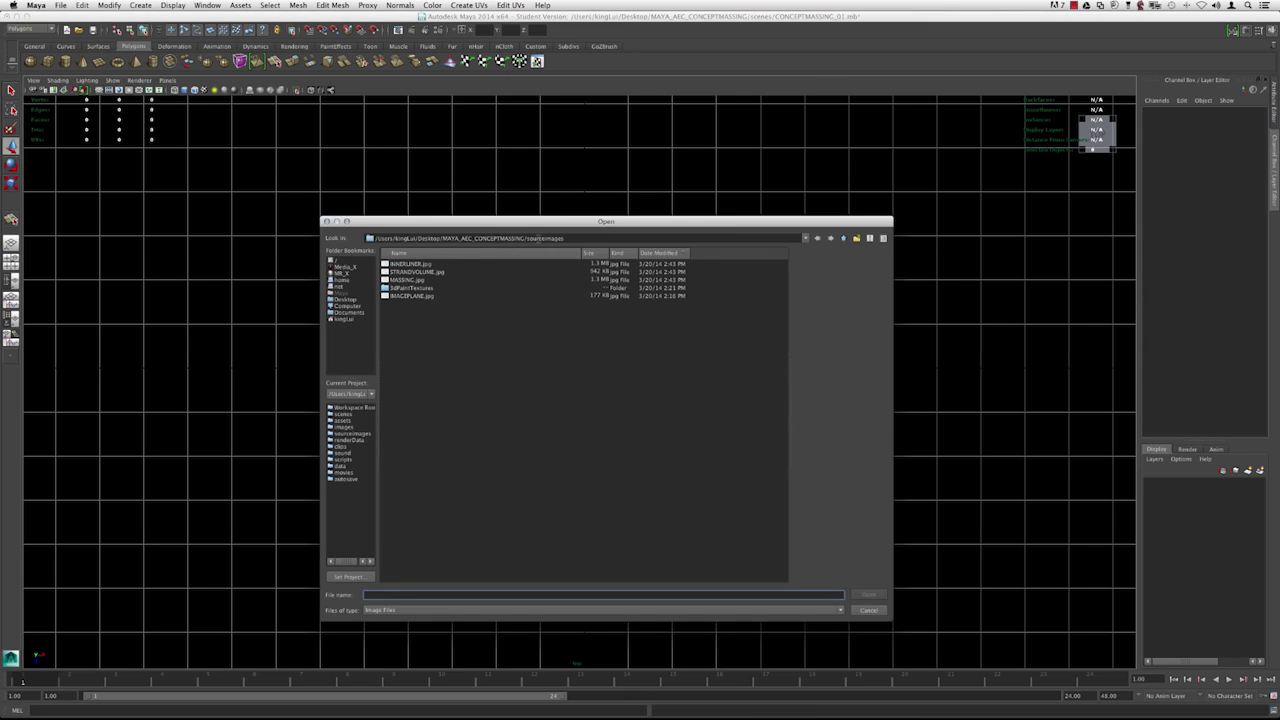
left_click(434, 297)
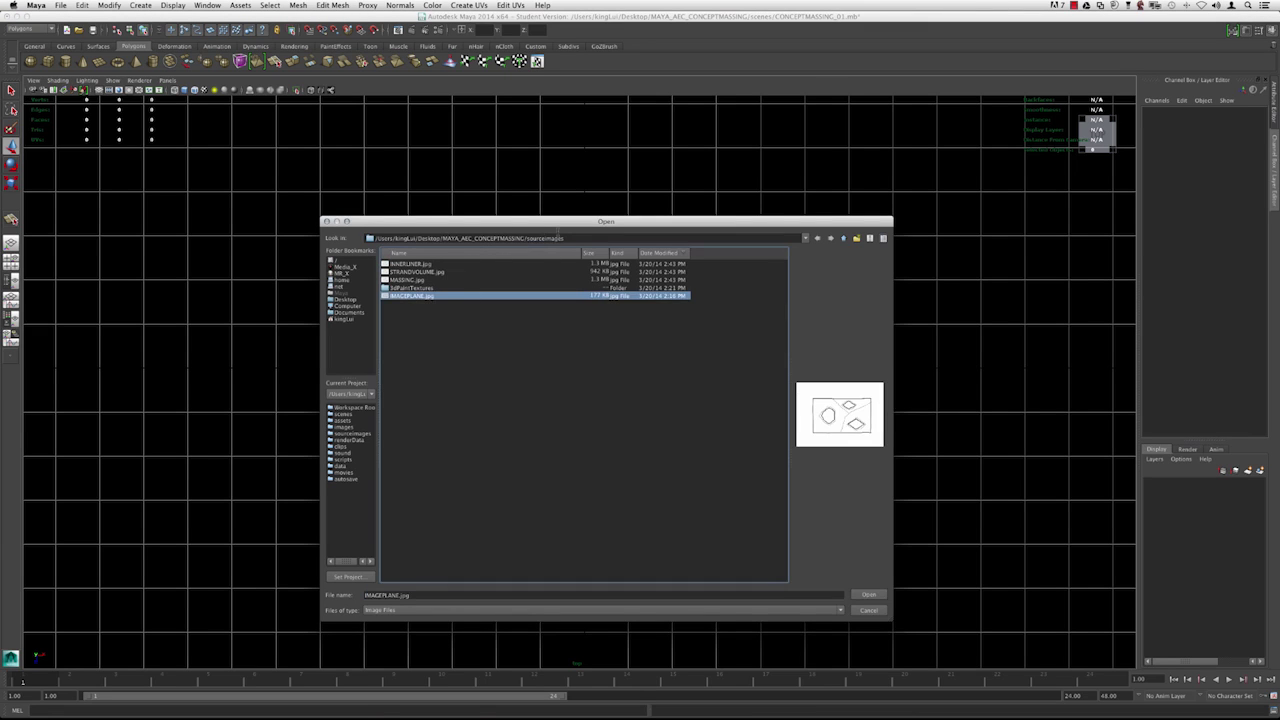
double_click(408, 297)
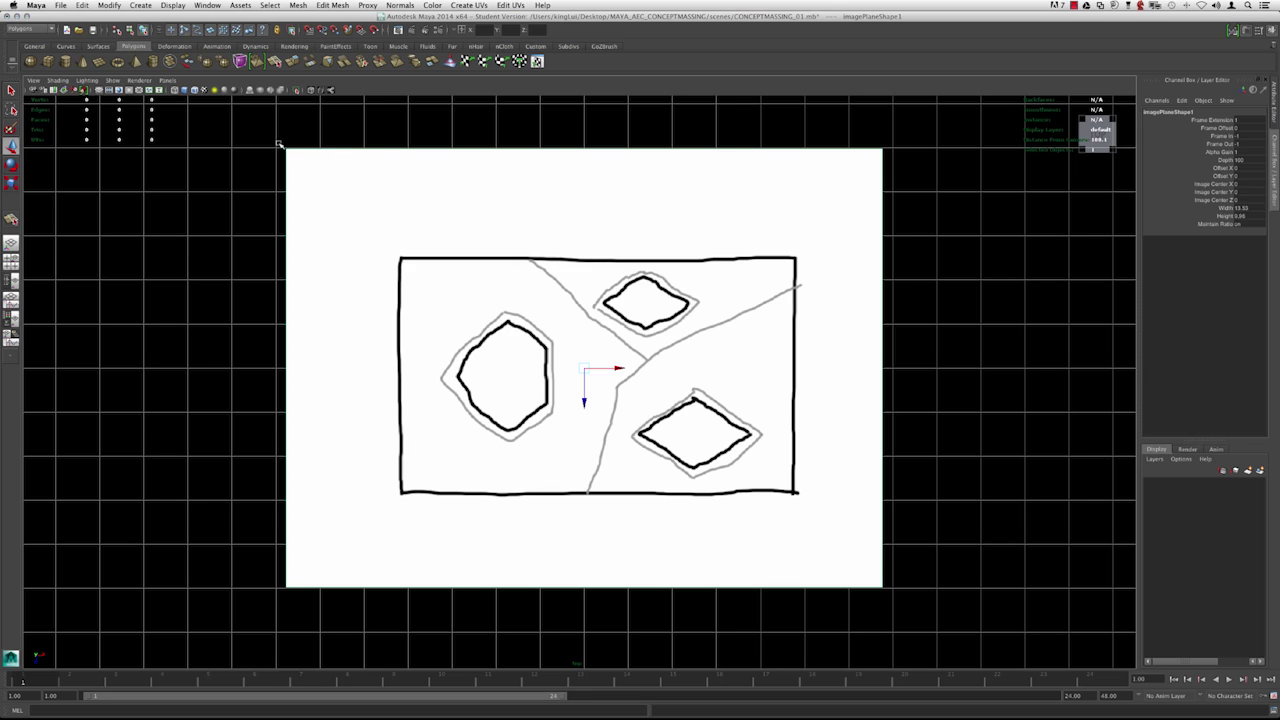
Open the Outliner and select the imported image plane imagePlane1.
left_click(207, 5)
left_click(229, 86)
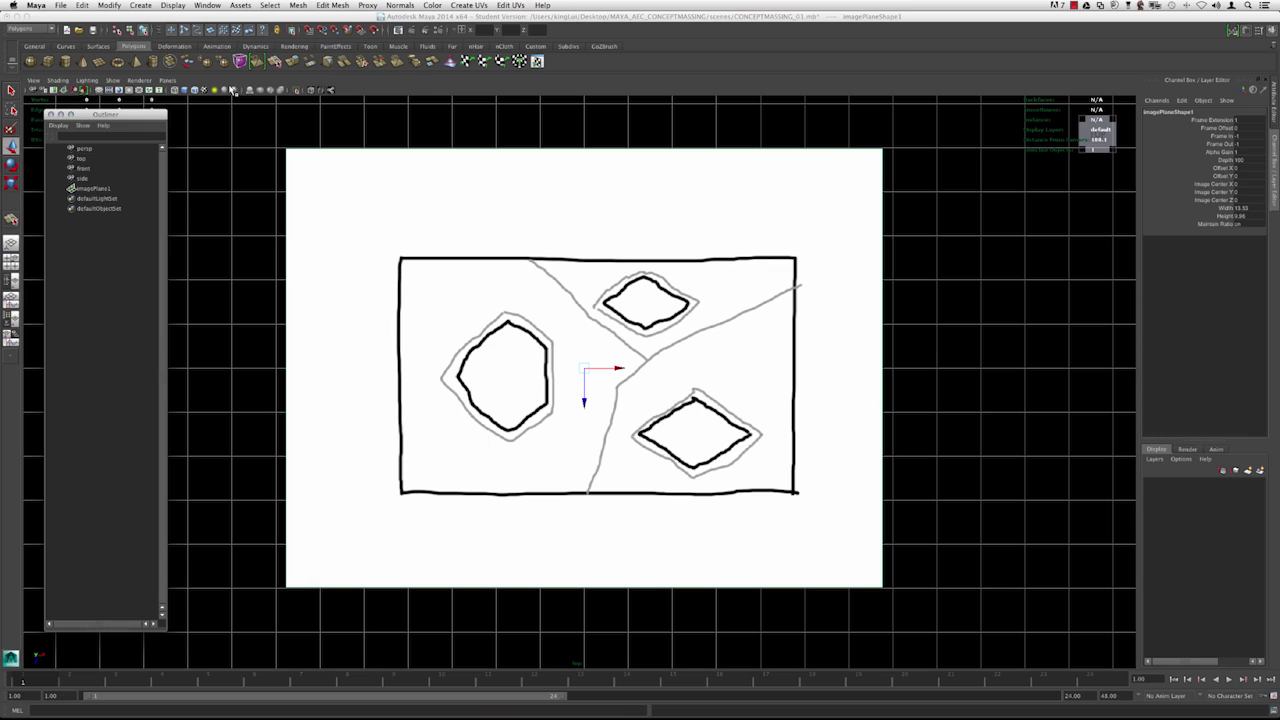
left_click(96, 188)
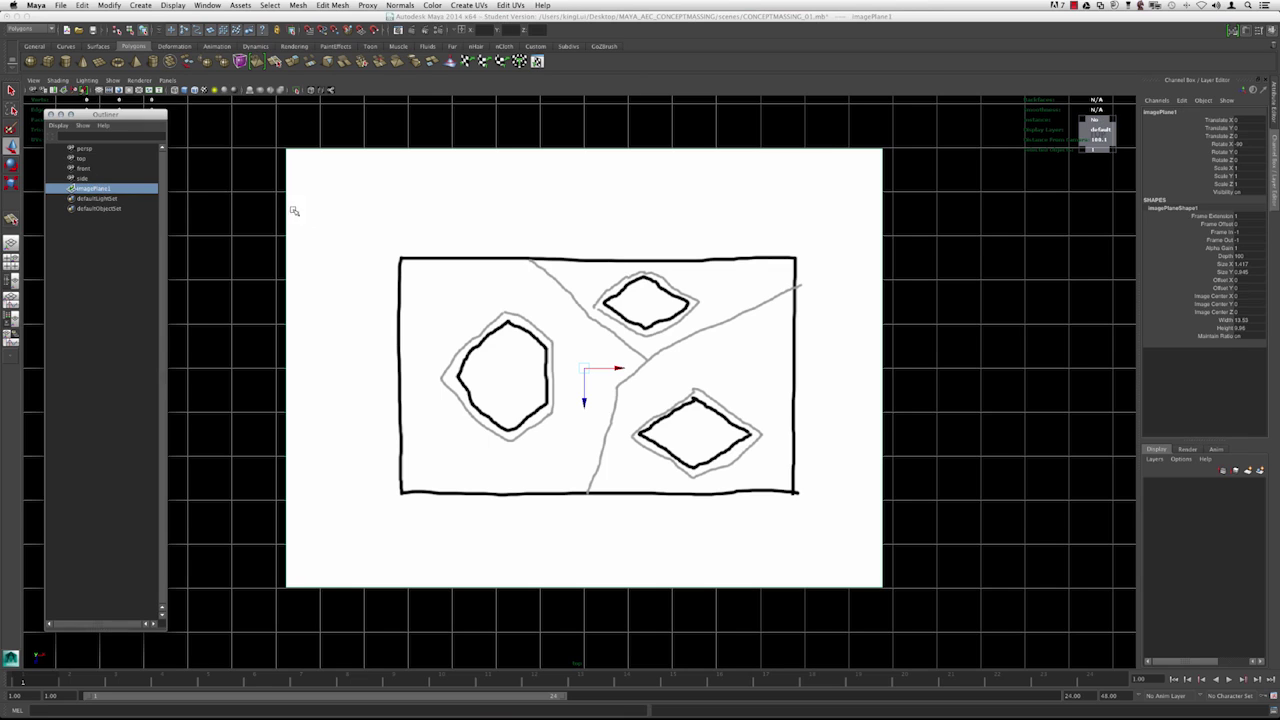
Try displaying the image plane only when looking through its camera, and restore its display in all views.
key("ctrl+a")
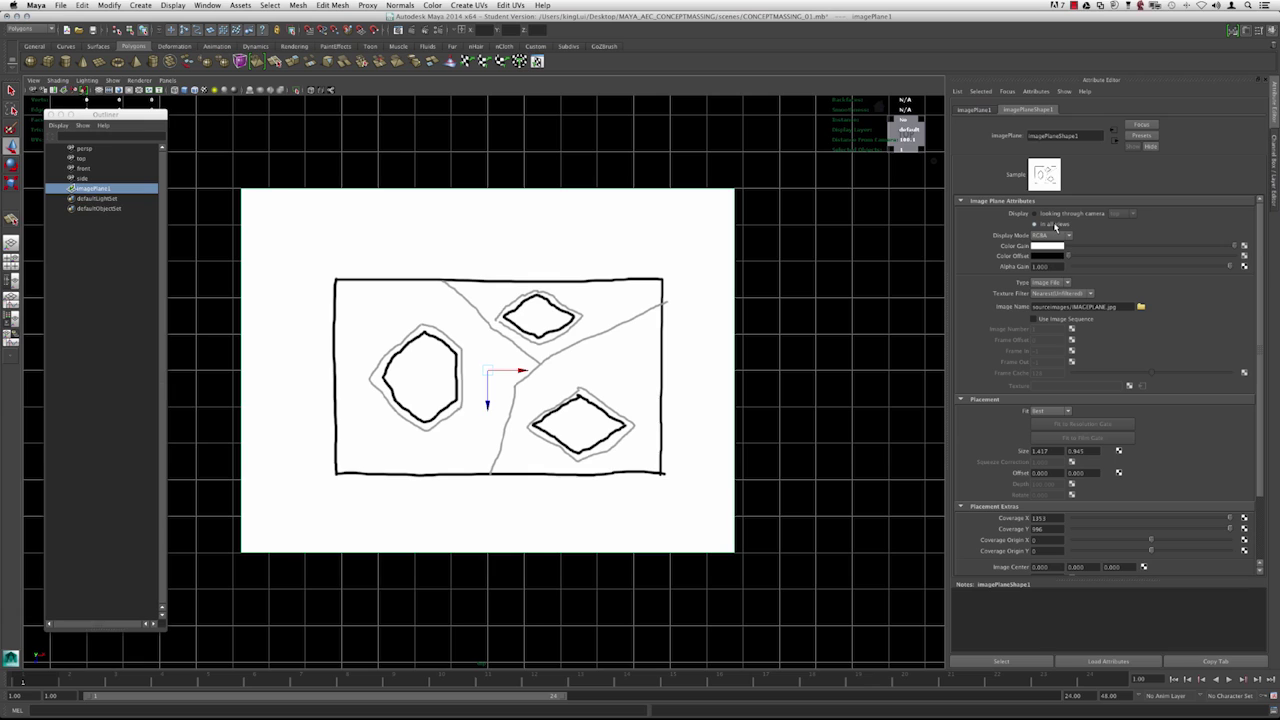
left_click(1052, 215)
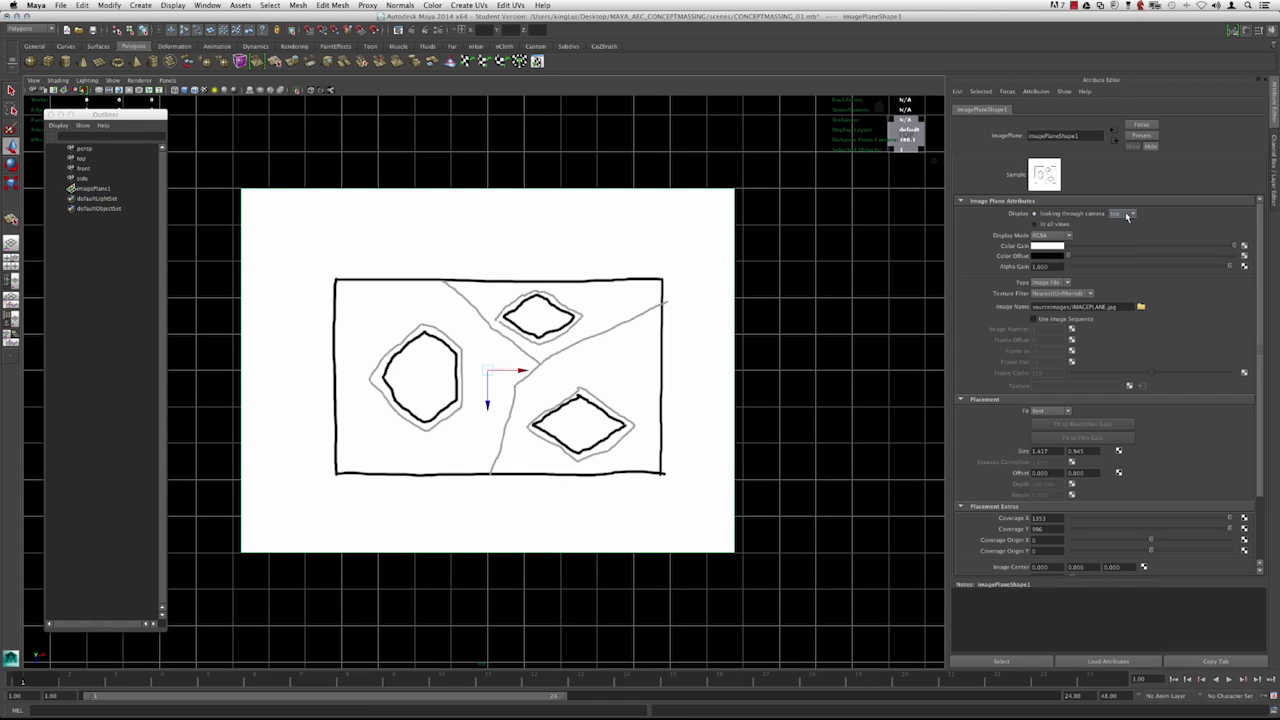
left_click(1049, 224)
key("ctrl+a")
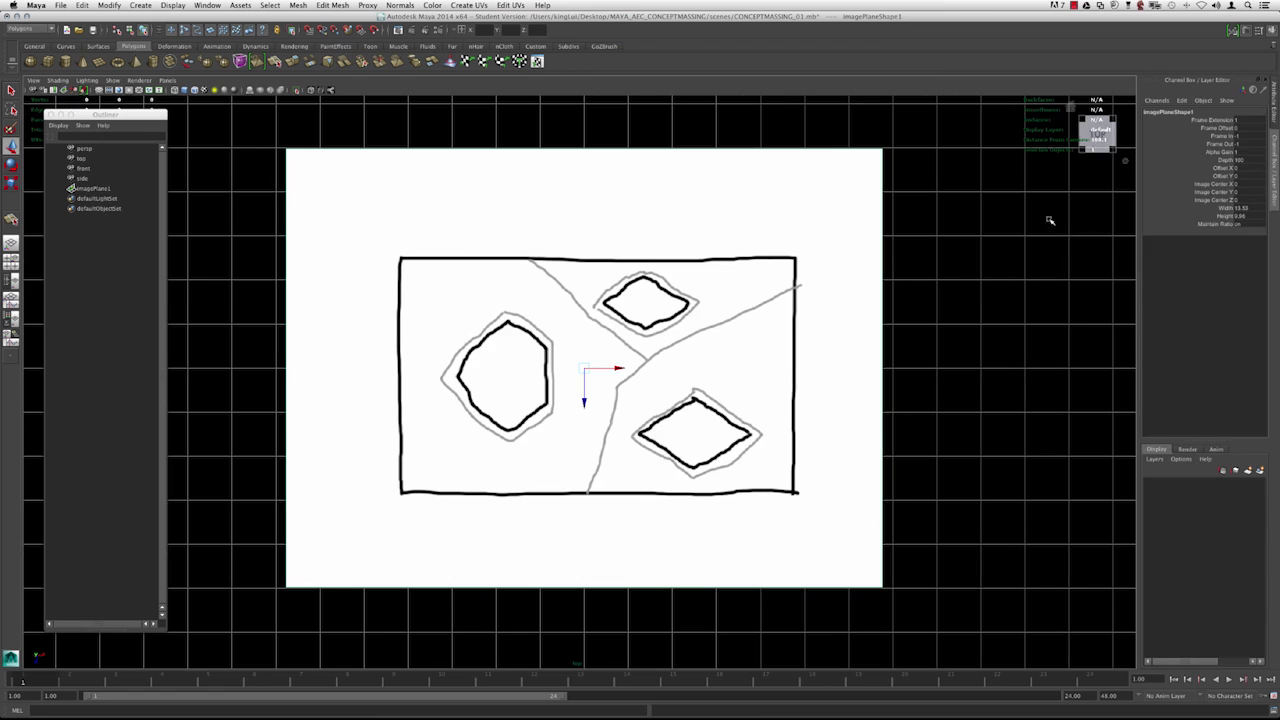
In the perspective view, move imagePlane1 down in Y to slightly below the grid and deselect it.
left_click(941, 271)
scroll(956, 272, "down", 2)
middle_click_drag(764, 262, 783, 264, "alt")
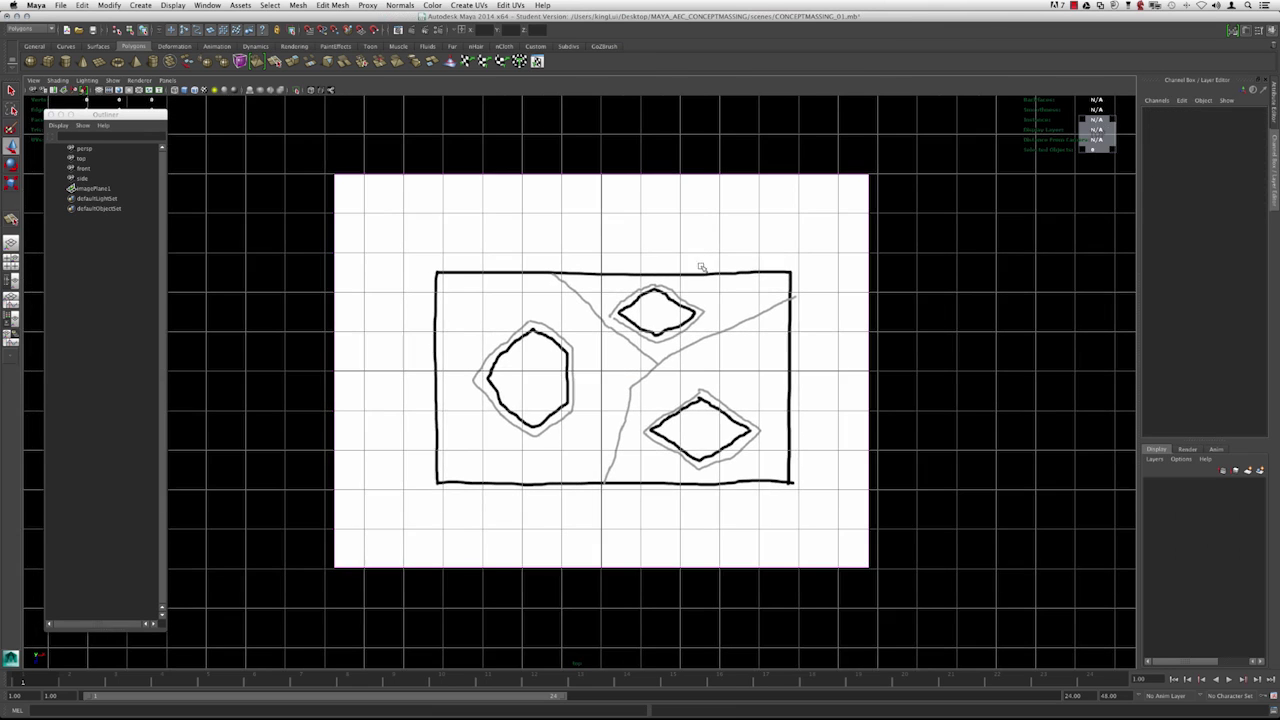
scroll(708, 266, "up", 2)
middle_click_drag(583, 324, 568, 333, "alt")
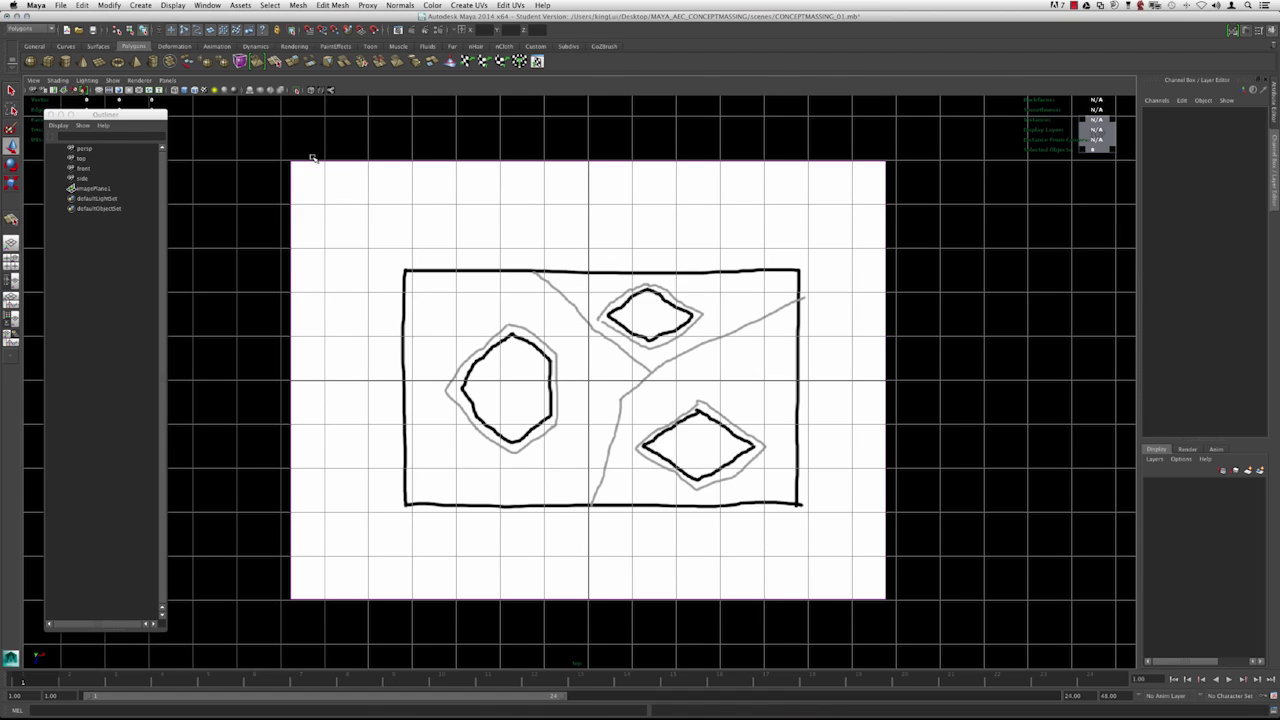
key("space")
left_click_drag(313, 158, 312, 132)
left_click_drag(552, 333, 507, 316, "alt")
left_click(567, 297)
left_click_drag(579, 334, 586, 309)
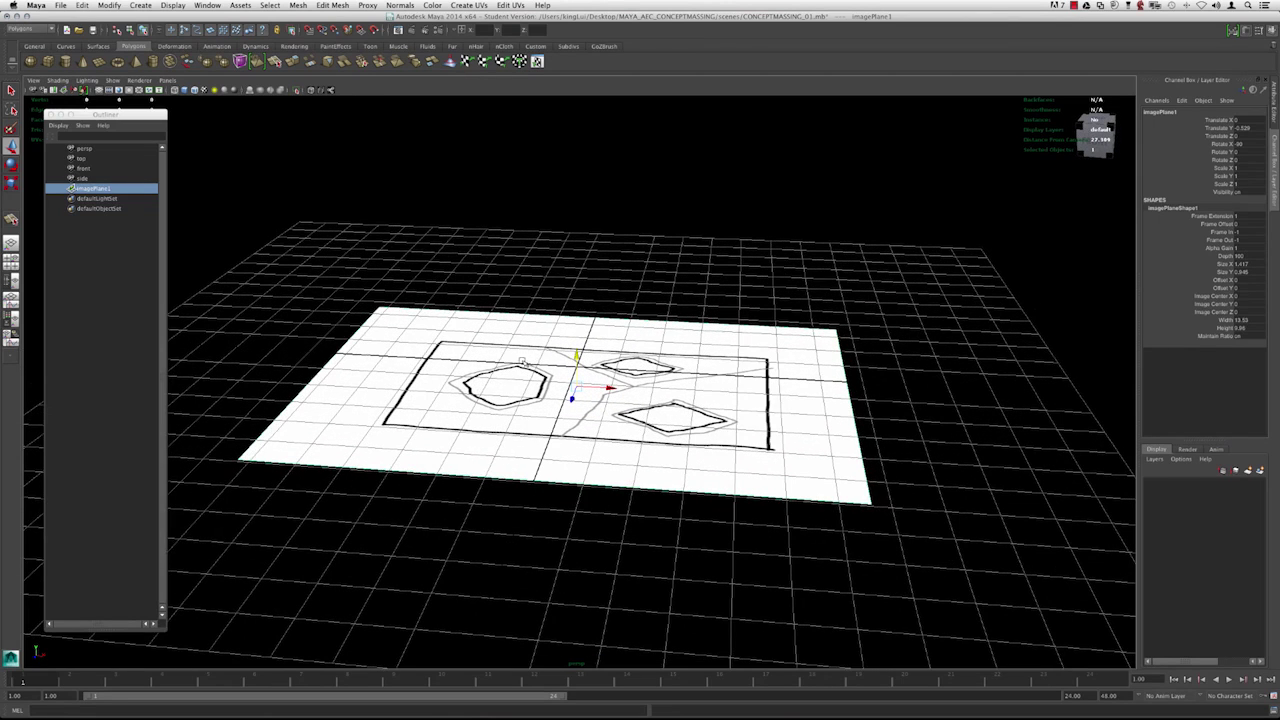
left_click(568, 285)
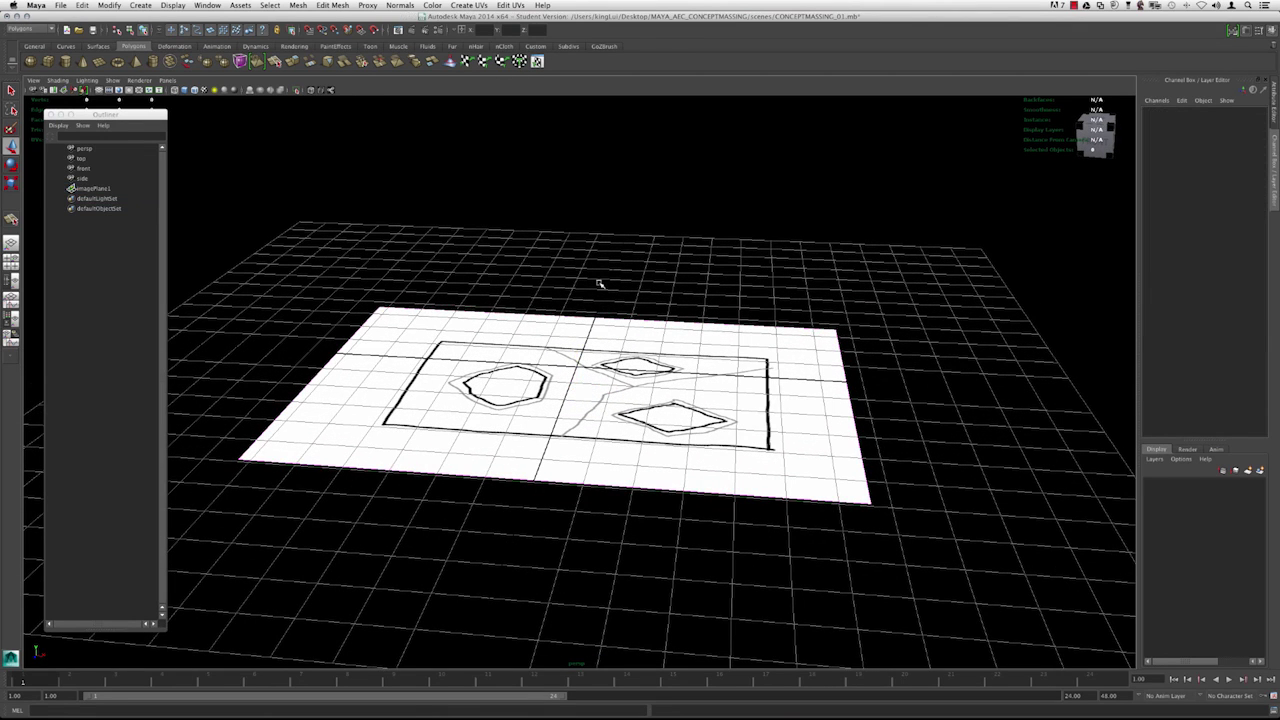
Create a polygon plane at the origin in the top view and display it shaded.
key("space")
left_click_drag(469, 280, 495, 281)
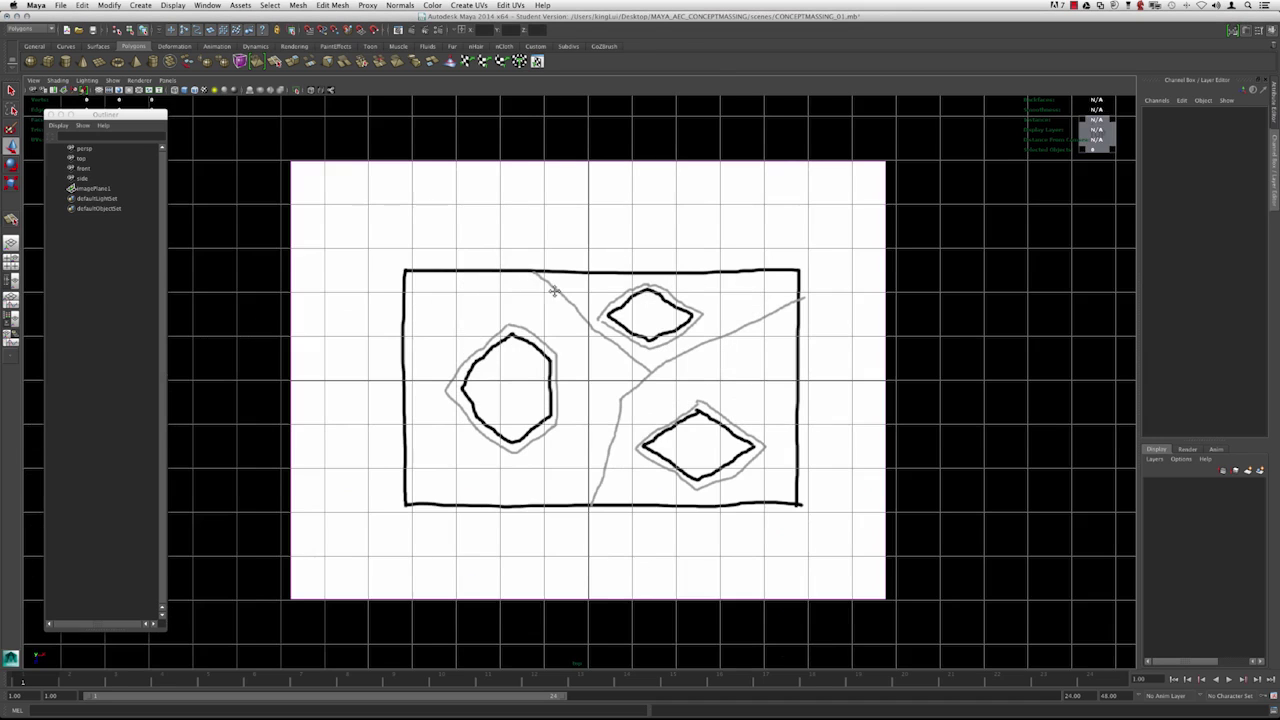
middle_click_drag(555, 291, 490, 250, "alt")
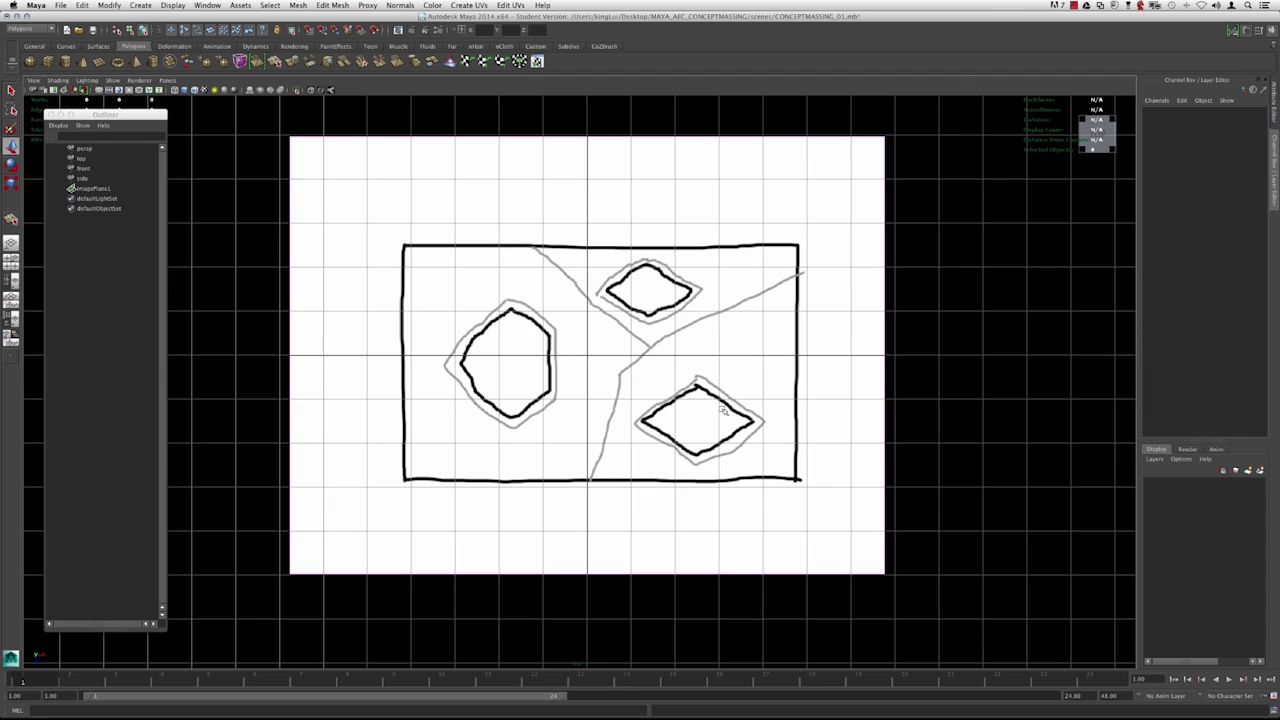
left_click(140, 5)
mouse_move(168, 33)
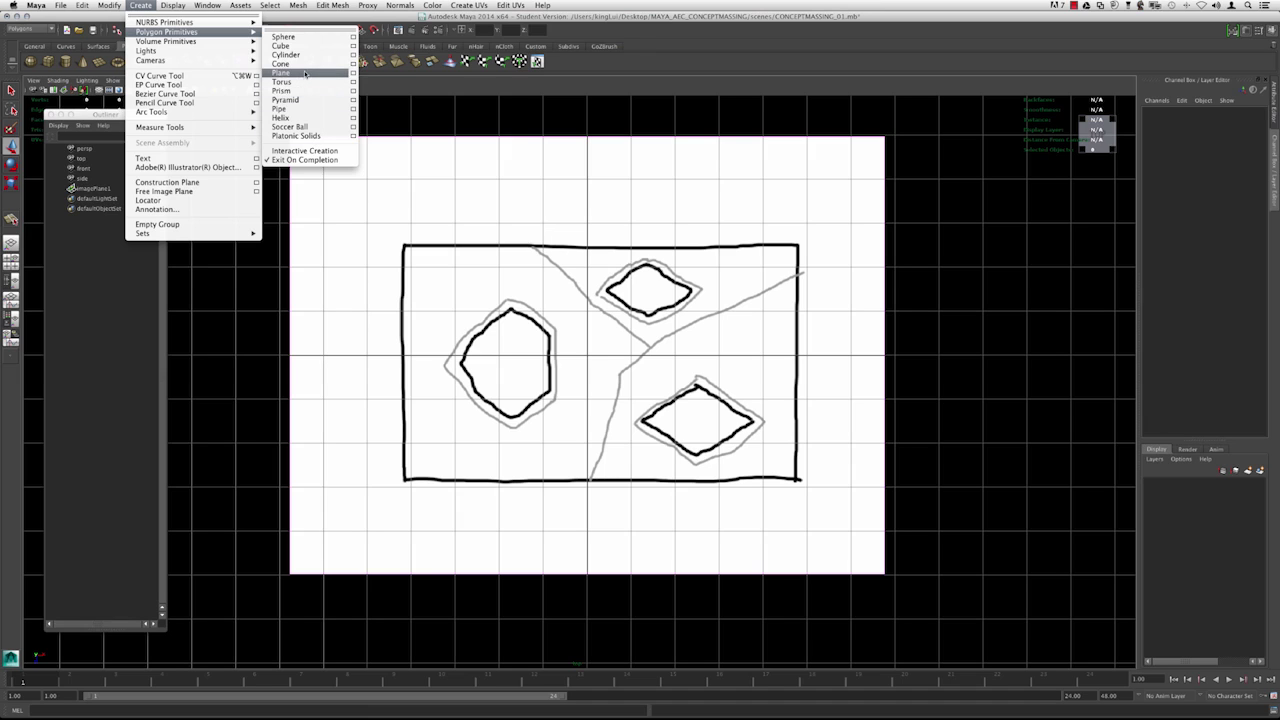
left_click(305, 74)
right_click_drag(466, 308, 674, 354, "alt")
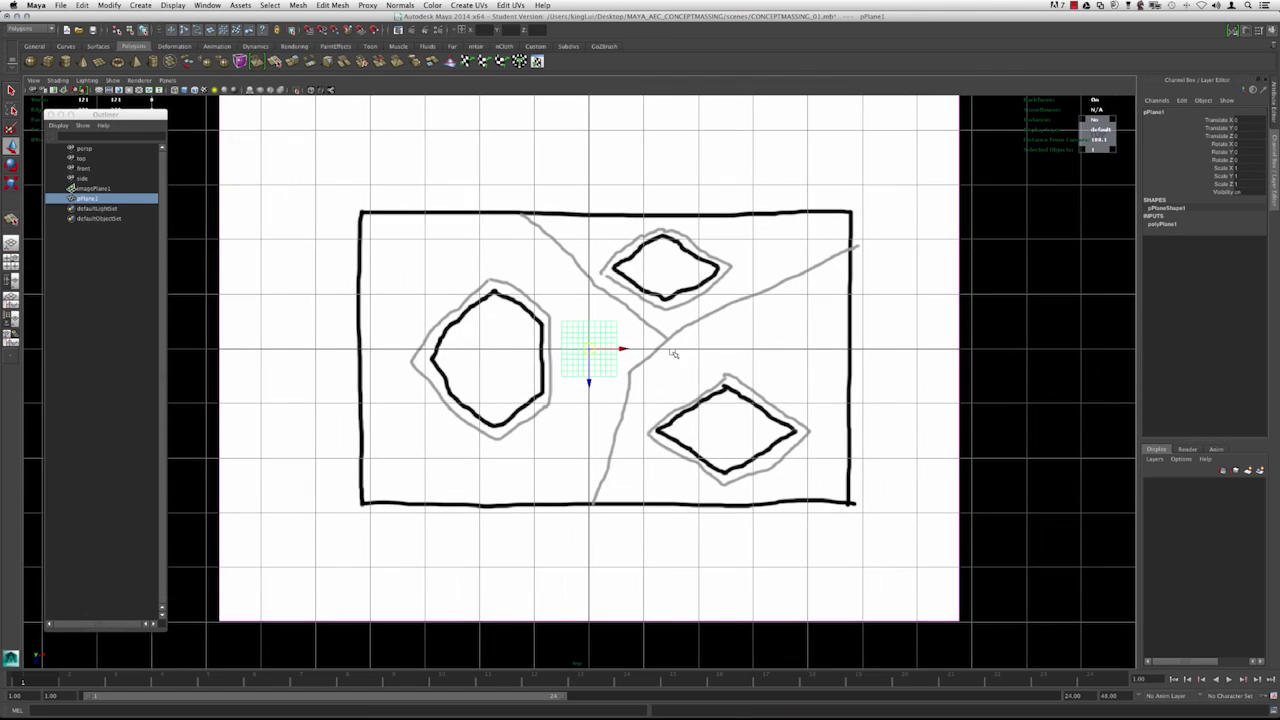
key("5")
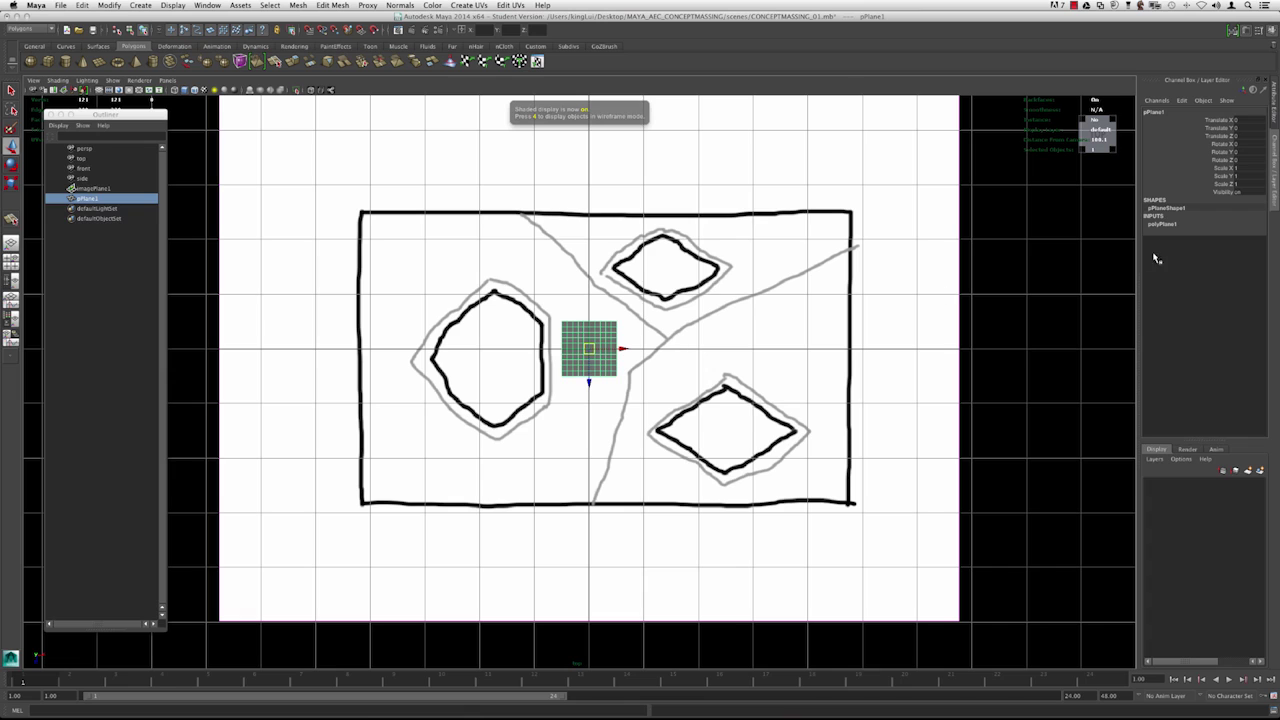
Set the polygon plane's Subdivisions Width and Subdivisions Height to 1.
left_click(1171, 226)
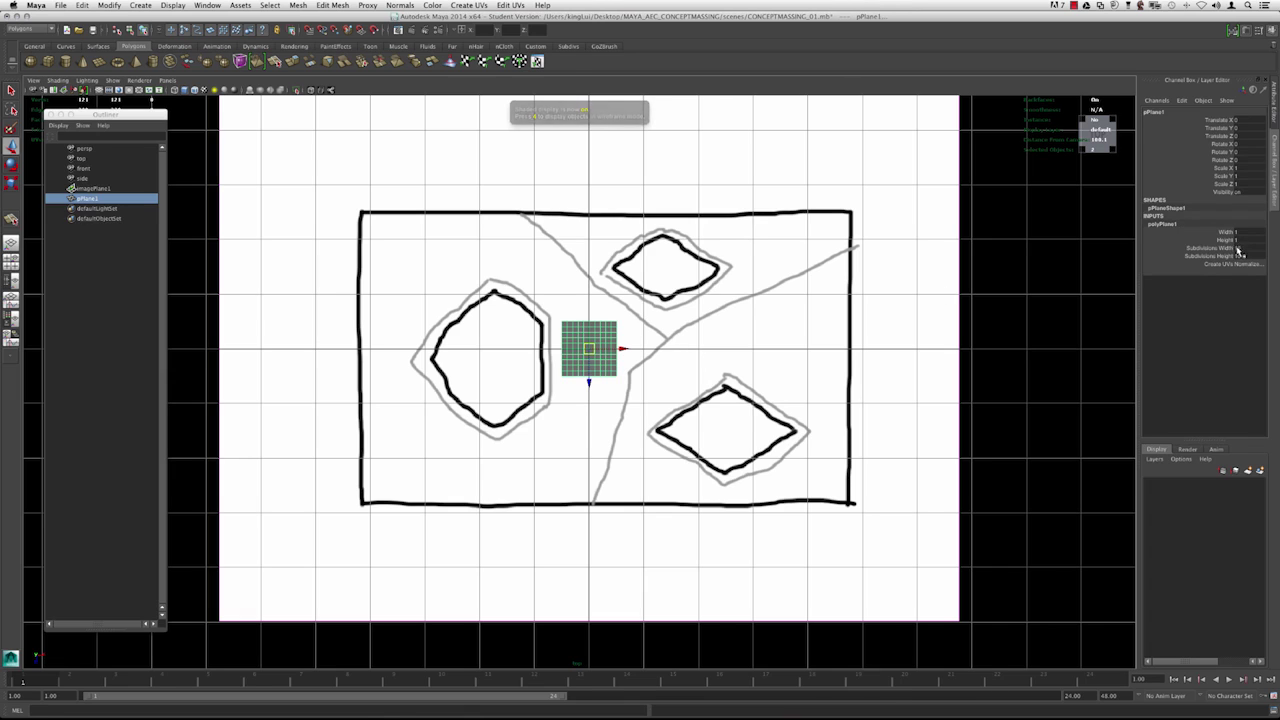
left_click_drag(1249, 249, 1249, 258)
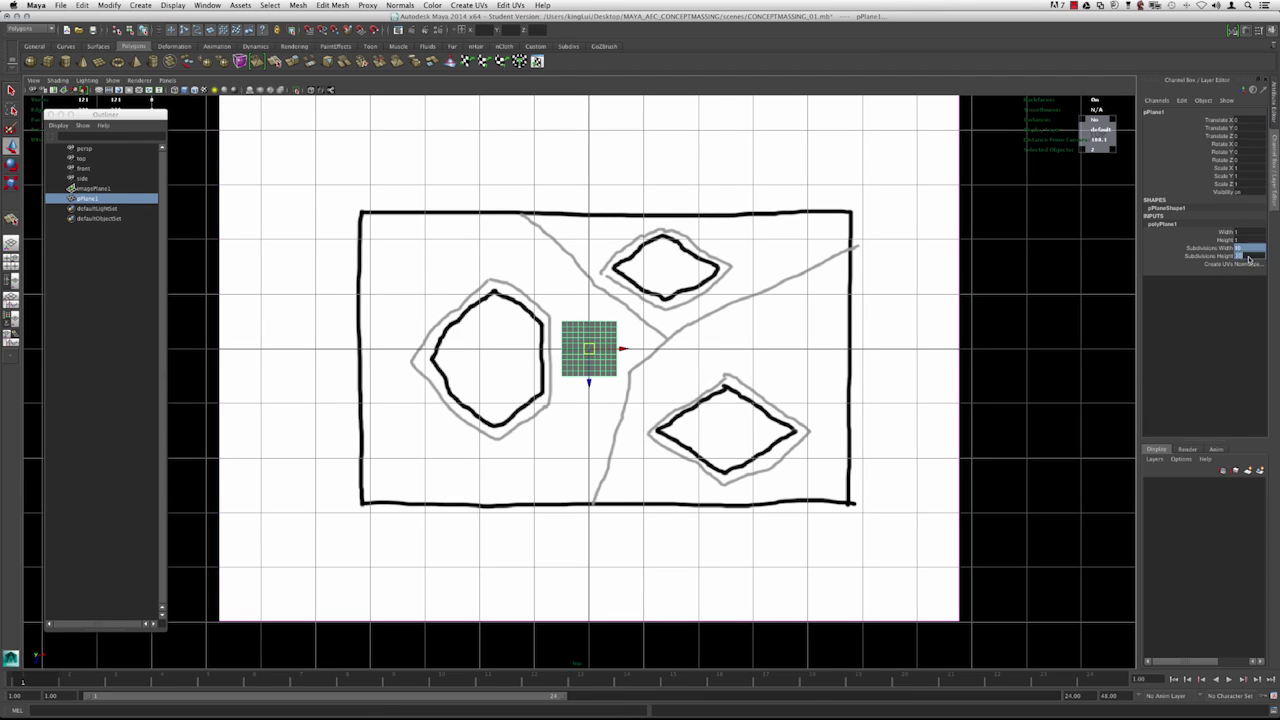
type("1")
key("Return")
Move the polygon plane's corner vertices outward to match the black outer rectangle in the reference image.
scroll(573, 342, "up", 2)
right_click_drag(600, 324, 552, 333)
left_click_drag(538, 402, 575, 298)
left_click_drag(595, 345, 374, 345)
mouse_move(514, 286)
left_mouse_down()
mouse_move(668, 379)
mouse_move(908, 345)
mouse_move(770, 408)
mouse_move(268, 467)
left_mouse_up()
left_click_drag(613, 406, 618, 553)
left_click_drag(898, 367, 276, 254)
left_click_drag(609, 352, 617, 226)
Turn on X-ray shading to see the sketch through the plane, and leave vertex editing with nothing selected.
right_click_drag(531, 272, 445, 267, "alt")
middle_click_drag(445, 267, 433, 281, "alt")
right_click_drag(446, 297, 491, 315, "alt")
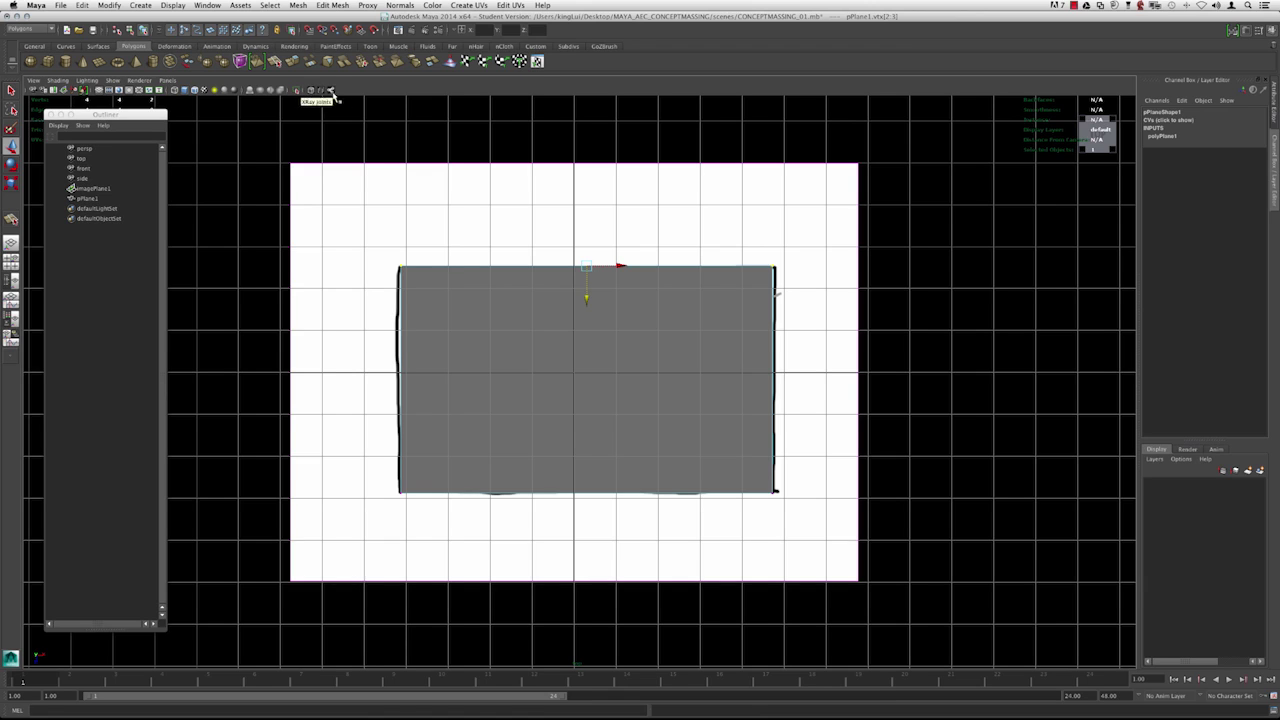
left_click(313, 91)
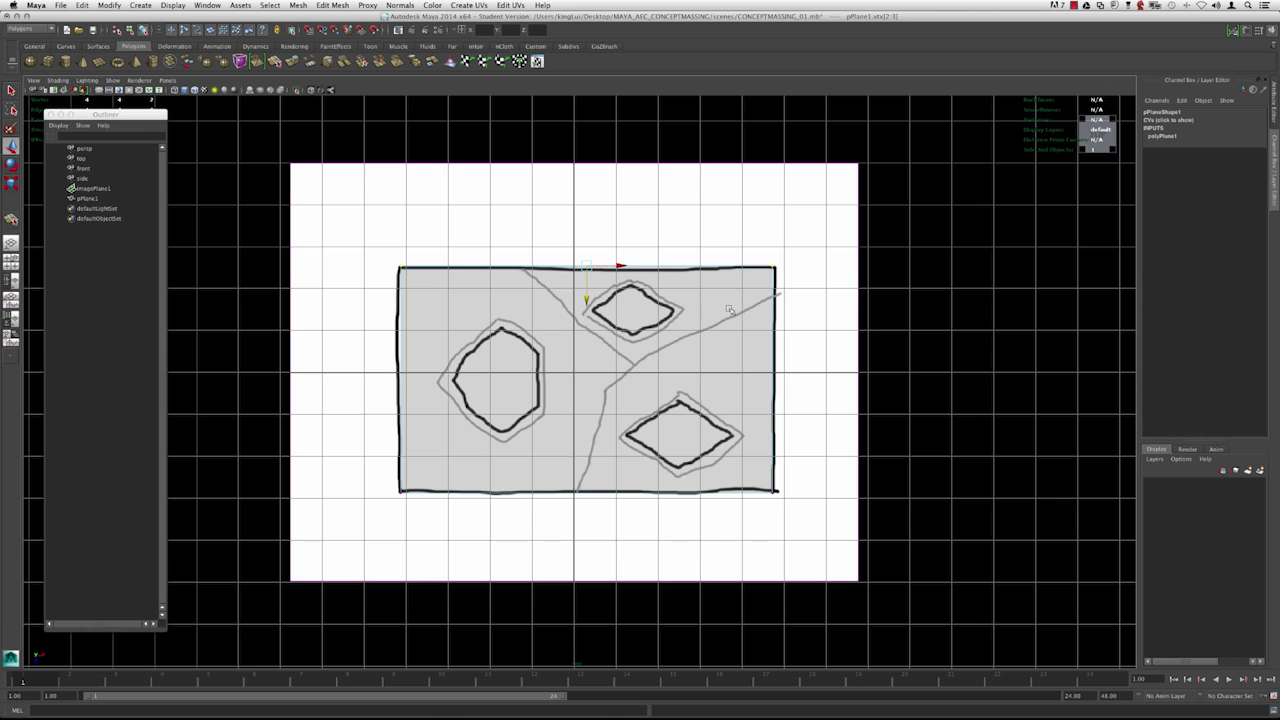
middle_click_drag(505, 328, 525, 328, "alt")
mouse_move(525, 328)
right_mouse_down("alt")
mouse_move(515, 334)
mouse_move(568, 343)
right_mouse_up("alt")
middle_click_drag(568, 343, 494, 342, "alt")
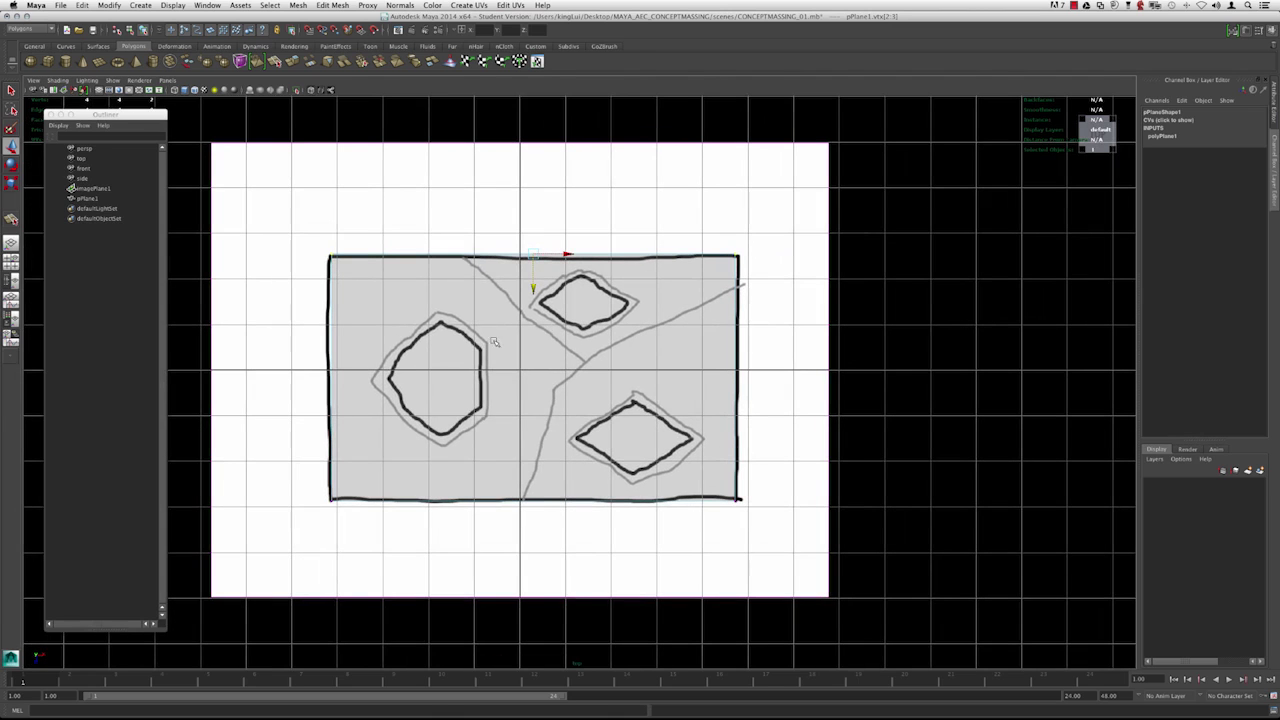
right_click_drag(490, 345, 524, 324)
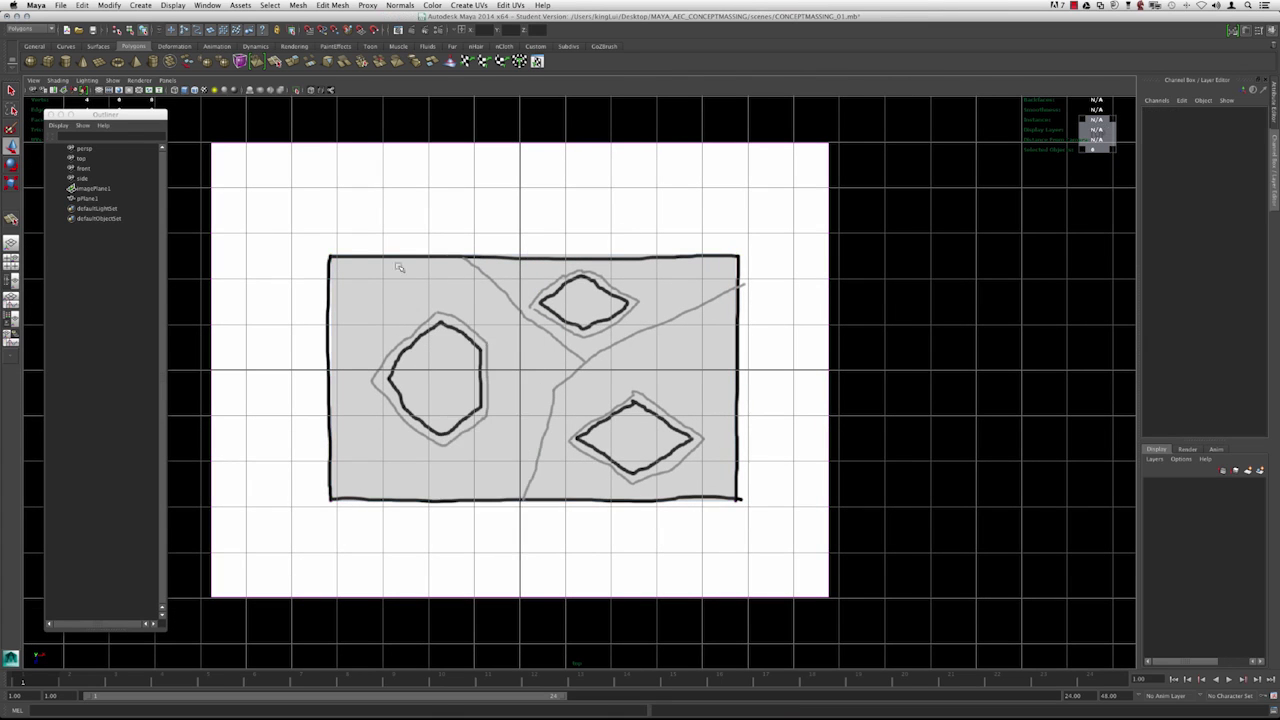
Hide the grid in the top view and select the polygon plane pPlane1.
middle_click_drag(340, 268, 378, 276, "alt")
left_click(172, 5)
left_click(173, 18)
scroll(395, 218, "up", 2)
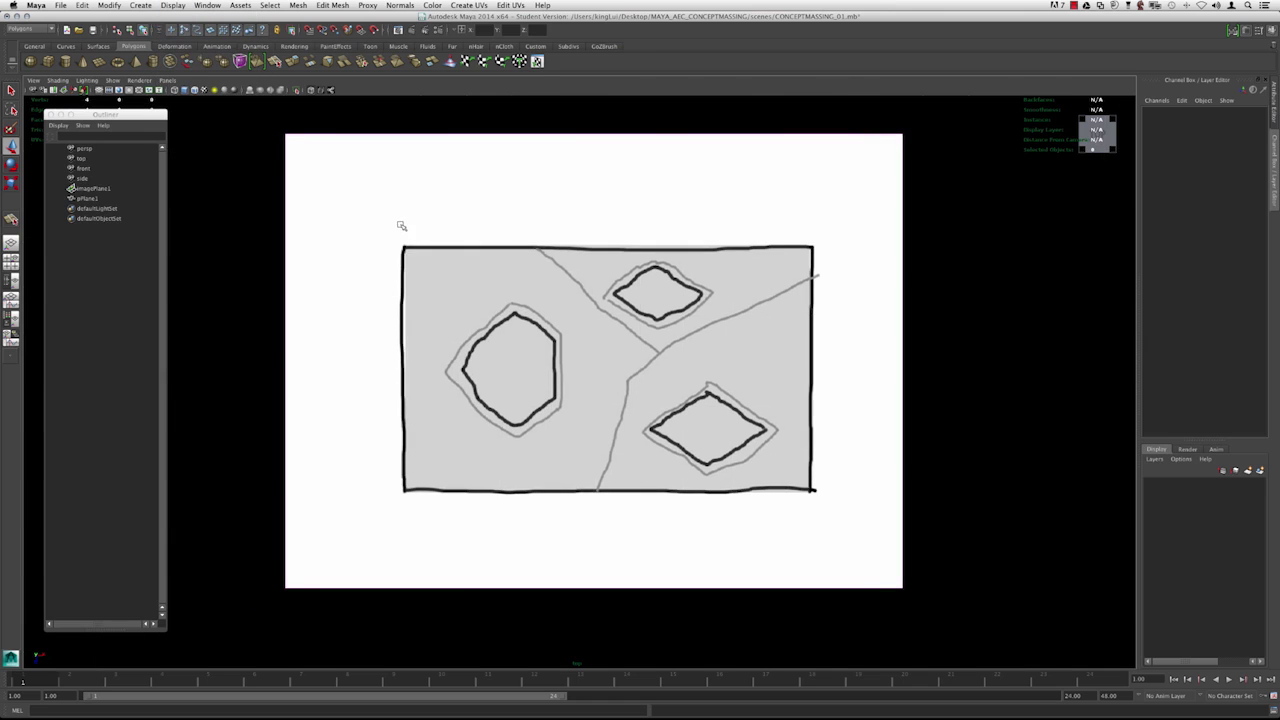
left_click(430, 270)
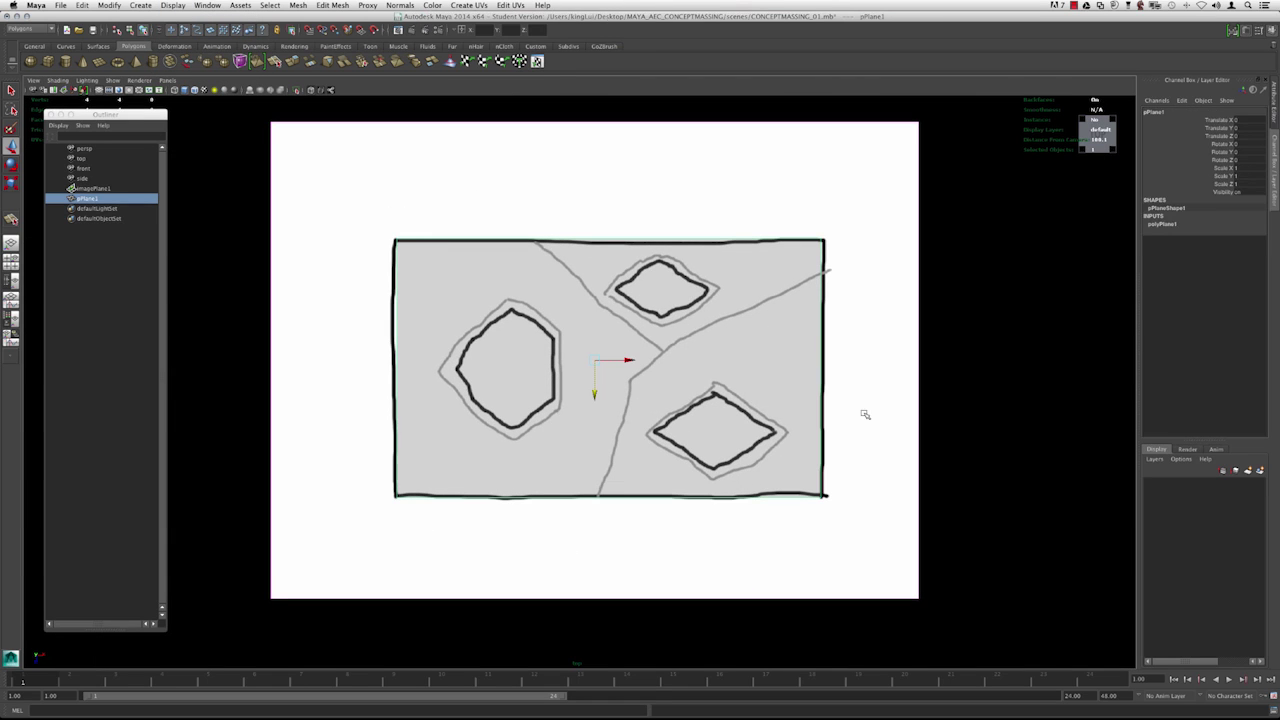
middle_click_drag(633, 289, 603, 310, "alt")
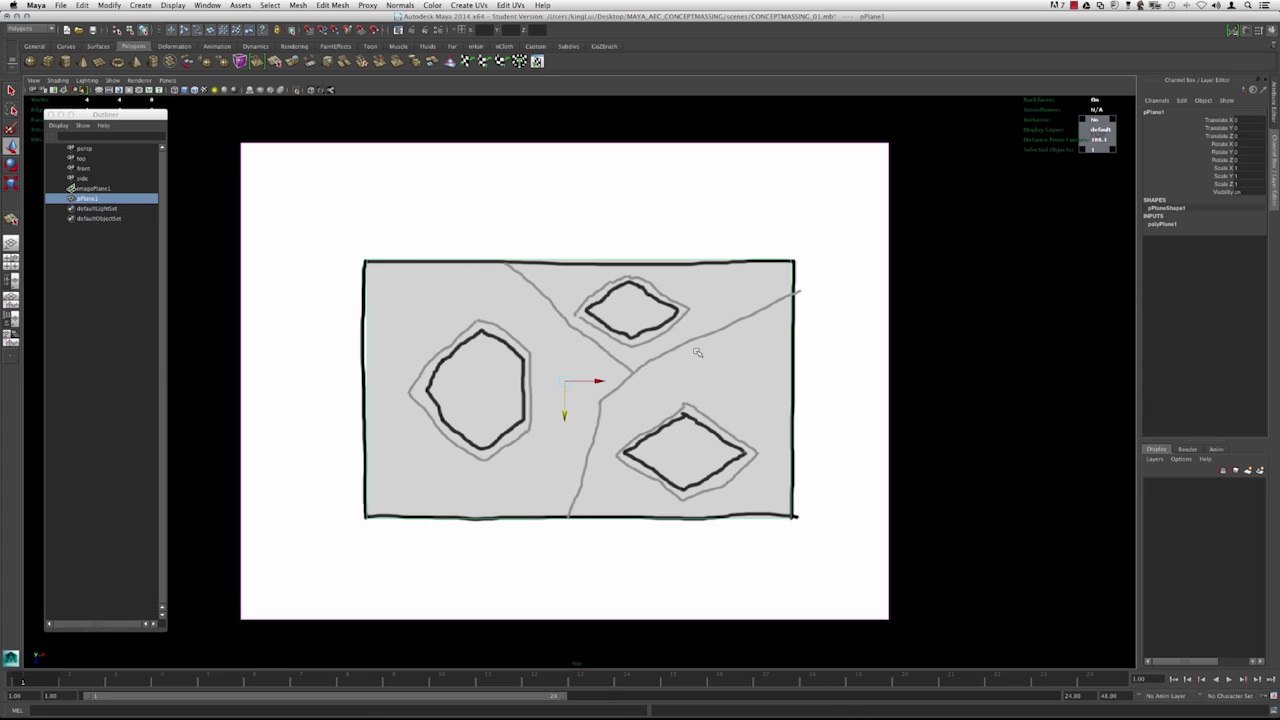
right_click_drag(456, 369, 502, 395, "alt")
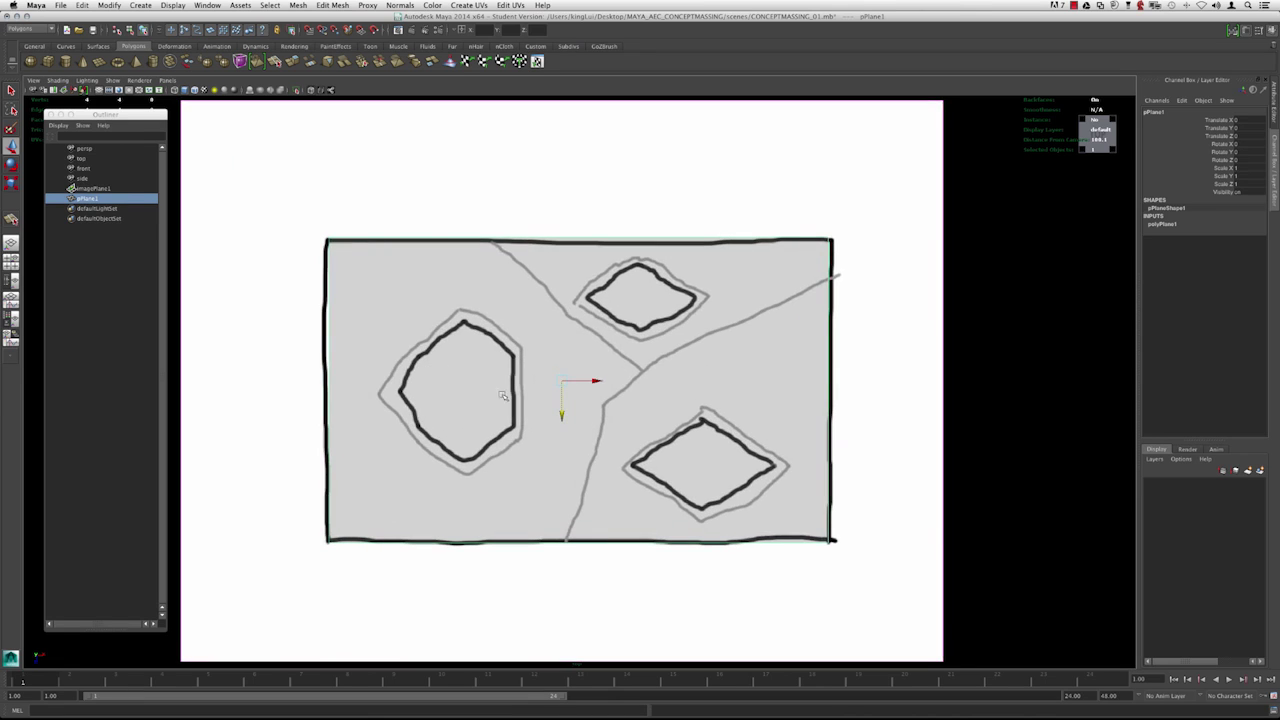
middle_click_drag(450, 375, 453, 364, "alt")
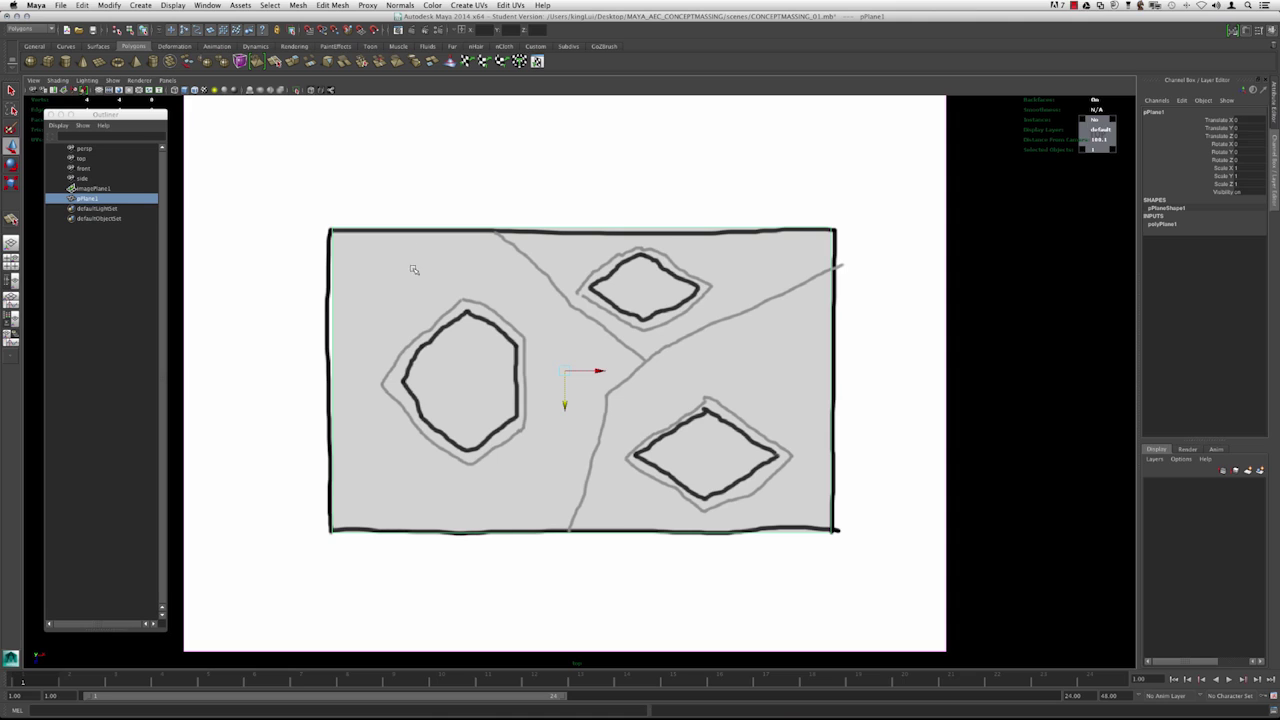
Start the Insert Edge Loop Tool on the plane with its settings open, and move the Outliner clear of them.
left_click(332, 5)
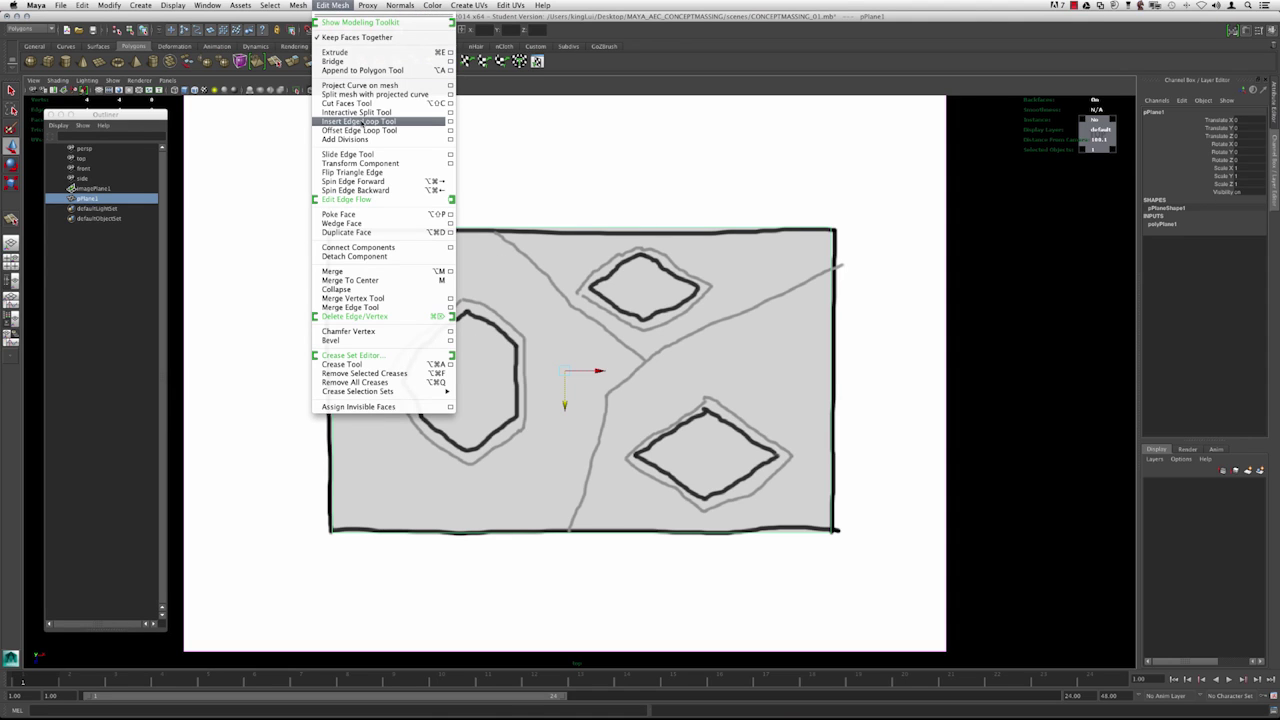
left_click(450, 121)
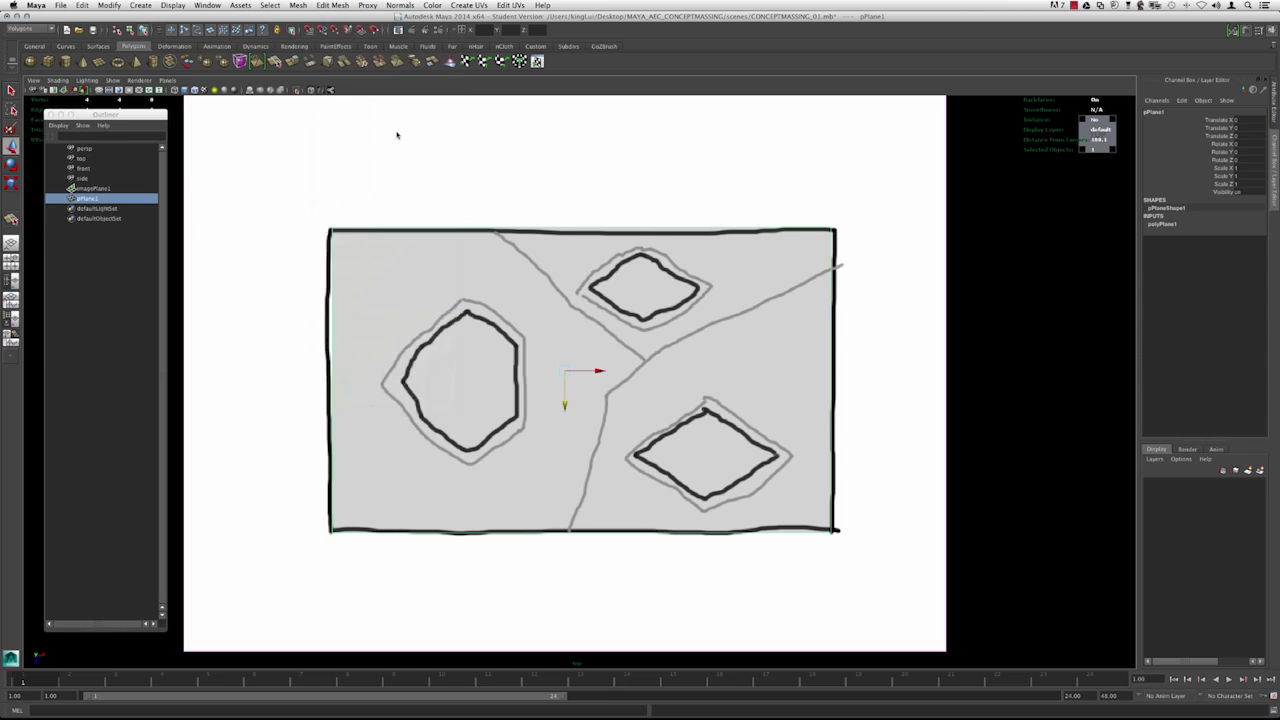
left_click_drag(120, 118, 1066, 166)
right_click_drag(605, 240, 506, 237, "alt")
middle_click_drag(565, 217, 488, 211, "alt")
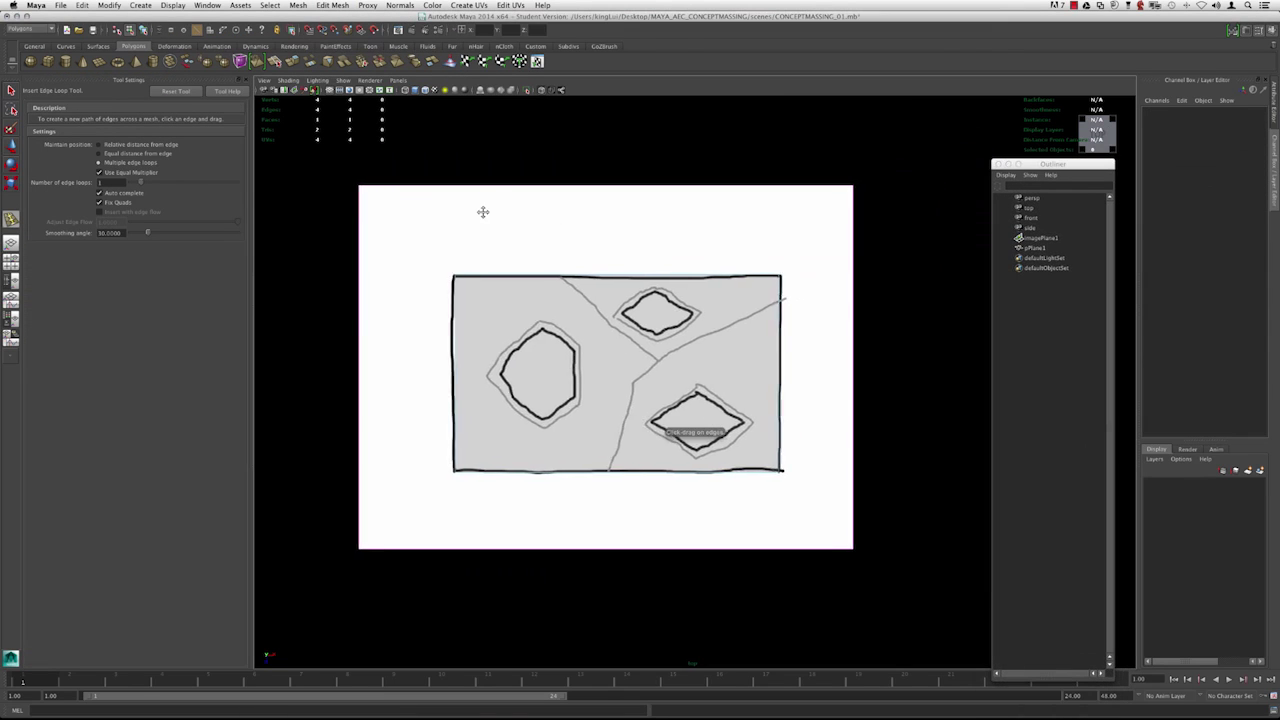
right_click_drag(490, 213, 602, 253, "alt")
middle_click_drag(526, 220, 539, 203, "alt")
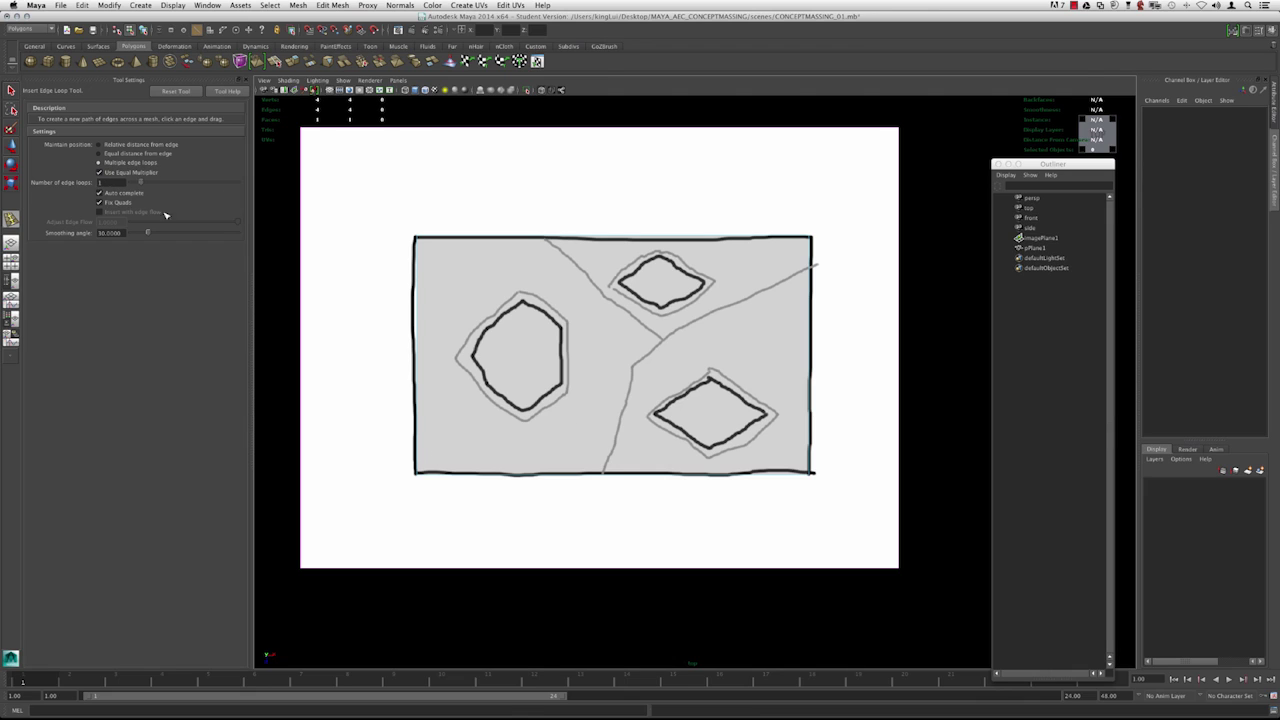
Insert a single horizontal edge loop across the middle of the plane, through the centre of the large left outline.
scroll(616, 365, "up", 2)
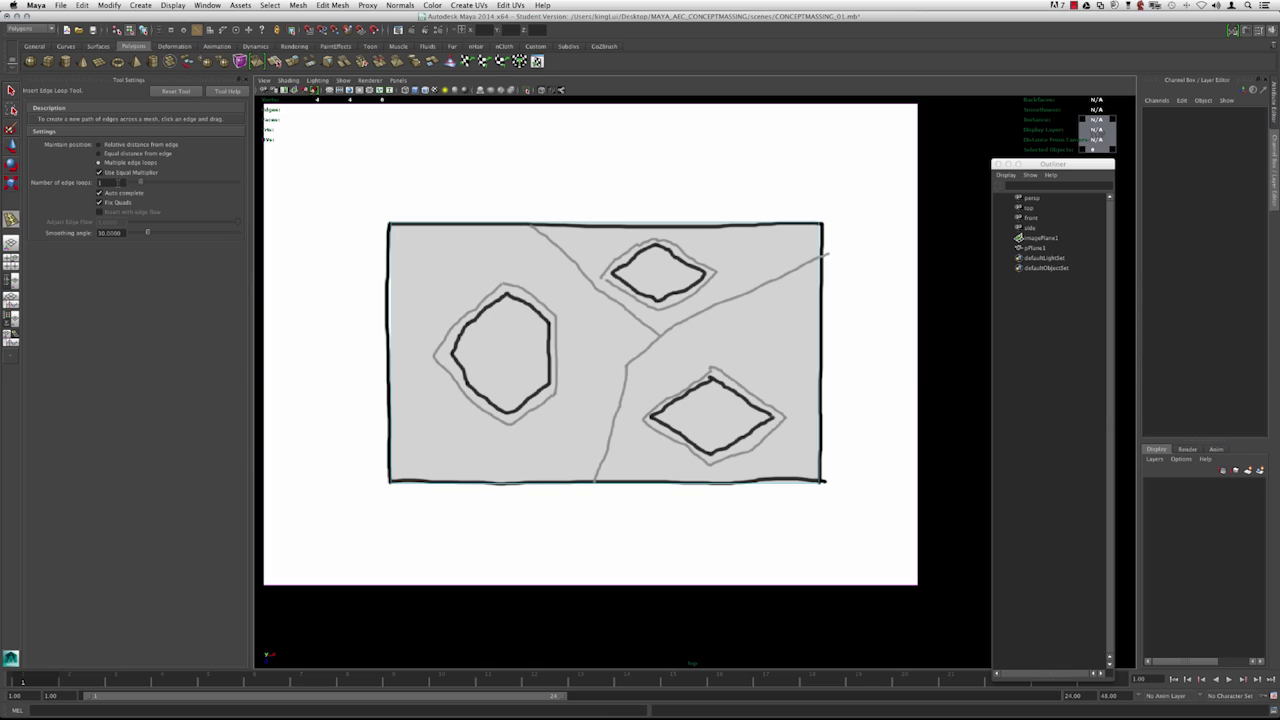
right_click_drag(407, 273, 434, 289, "alt")
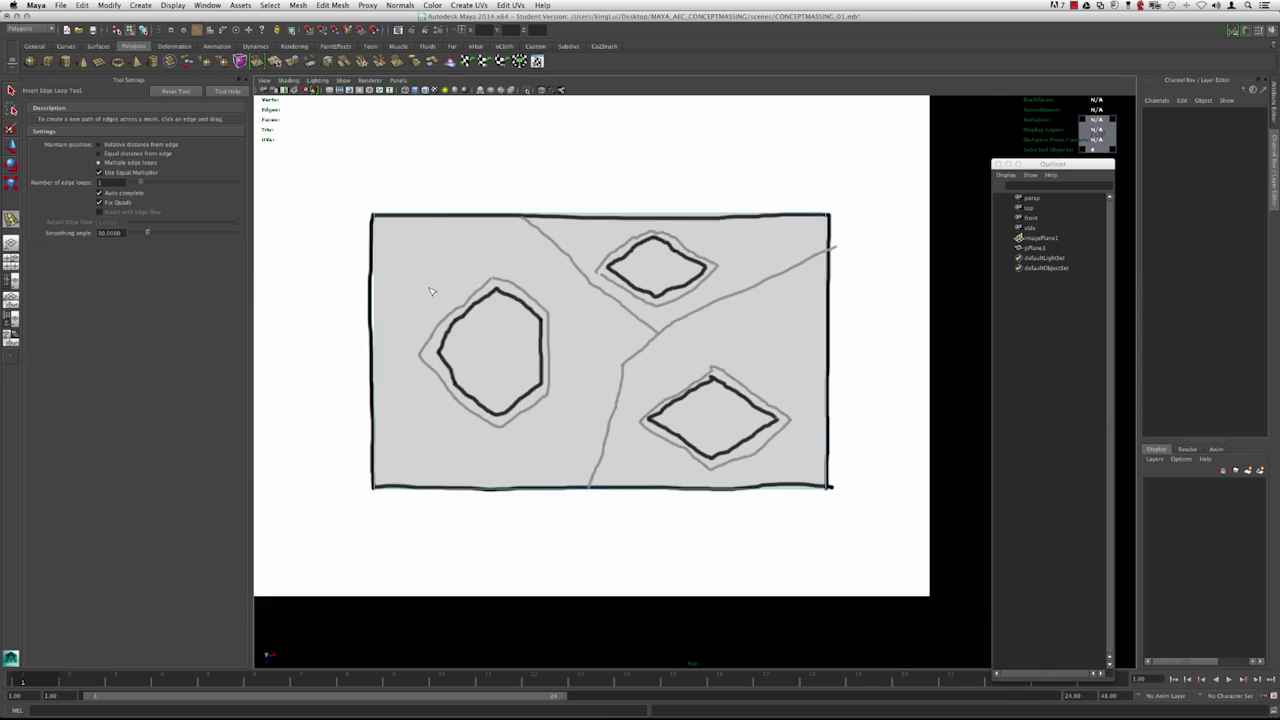
middle_click_drag(434, 289, 501, 298, "alt")
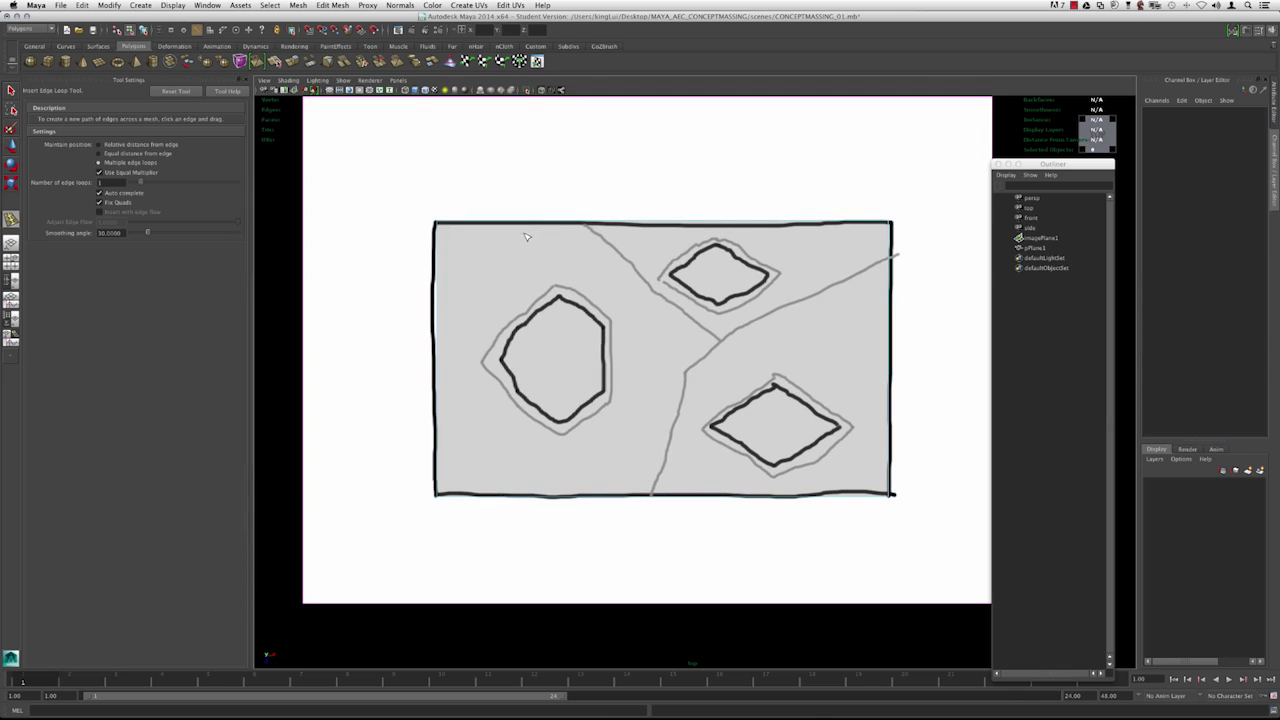
left_click(437, 356)
left_click(437, 354)
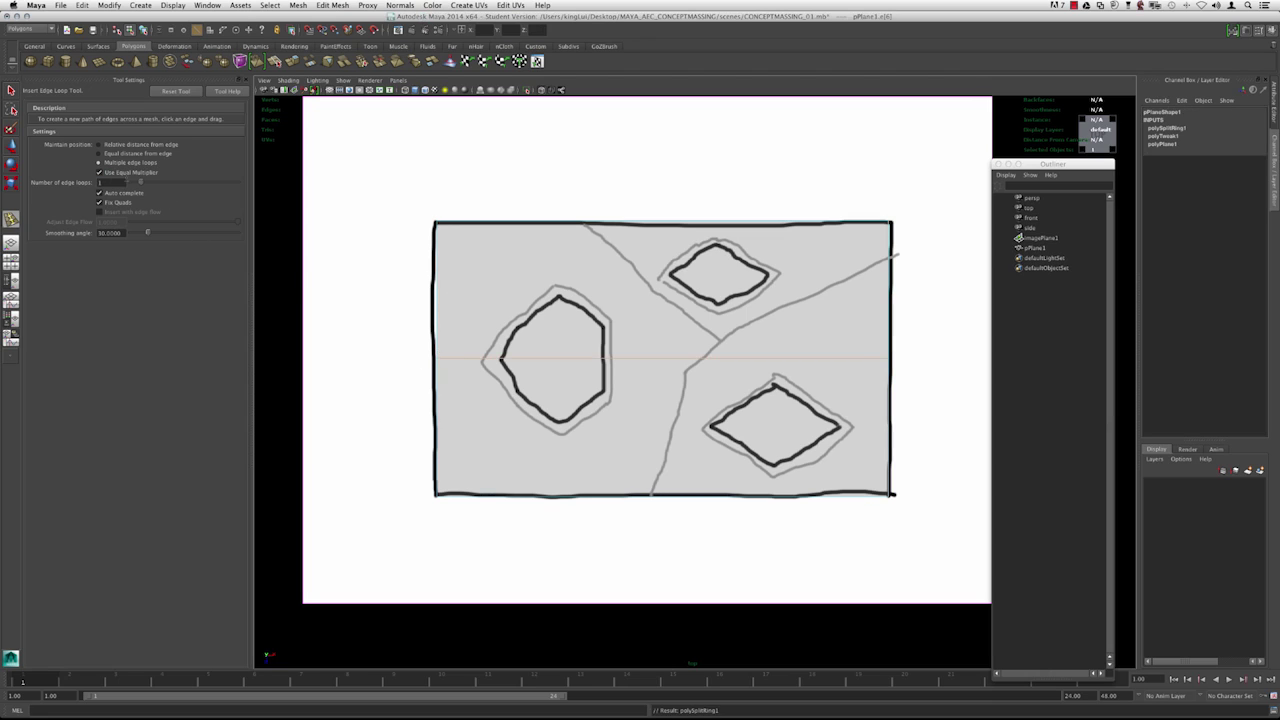
Set the edge loop position mode to relative distance from edge and insert a vertical loop through the upper diamond's centre.
left_click(113, 145)
middle_click_drag(677, 213, 638, 248, "alt")
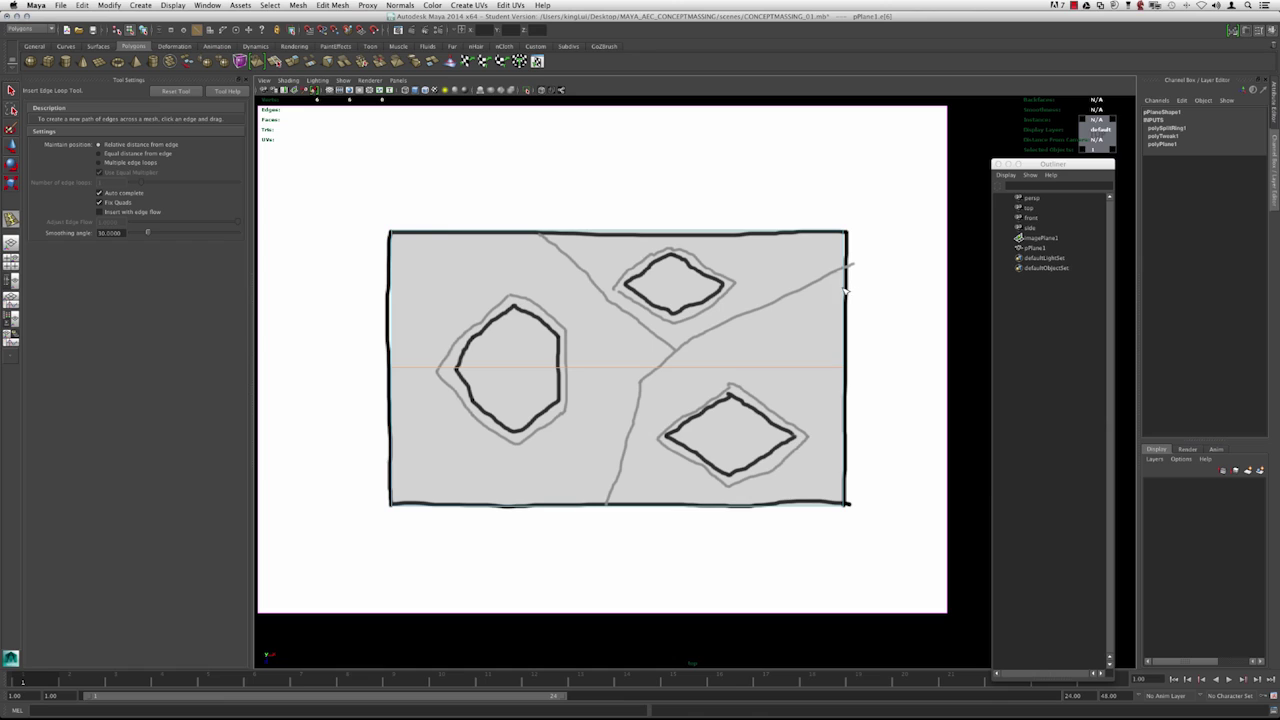
left_click_drag(847, 287, 847, 284)
scroll(848, 283, "up", 2)
key("super+z")
left_click_drag(688, 213, 685, 213)
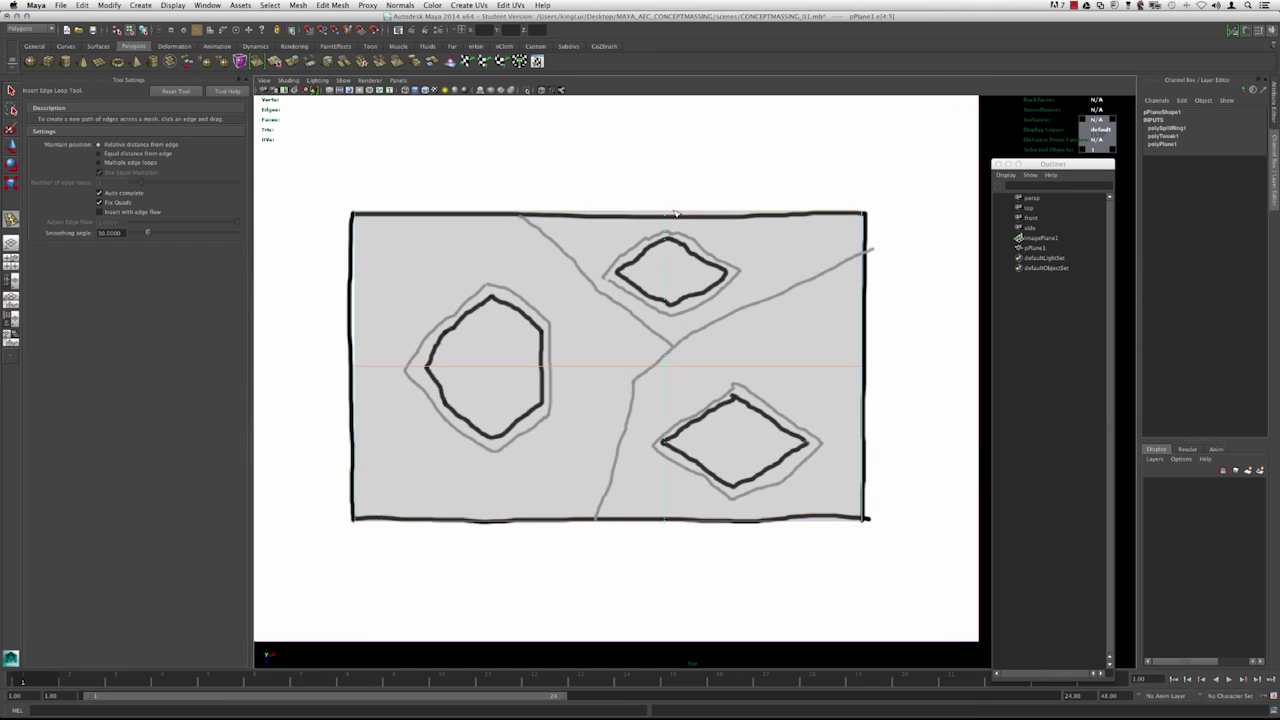
left_click(671, 212)
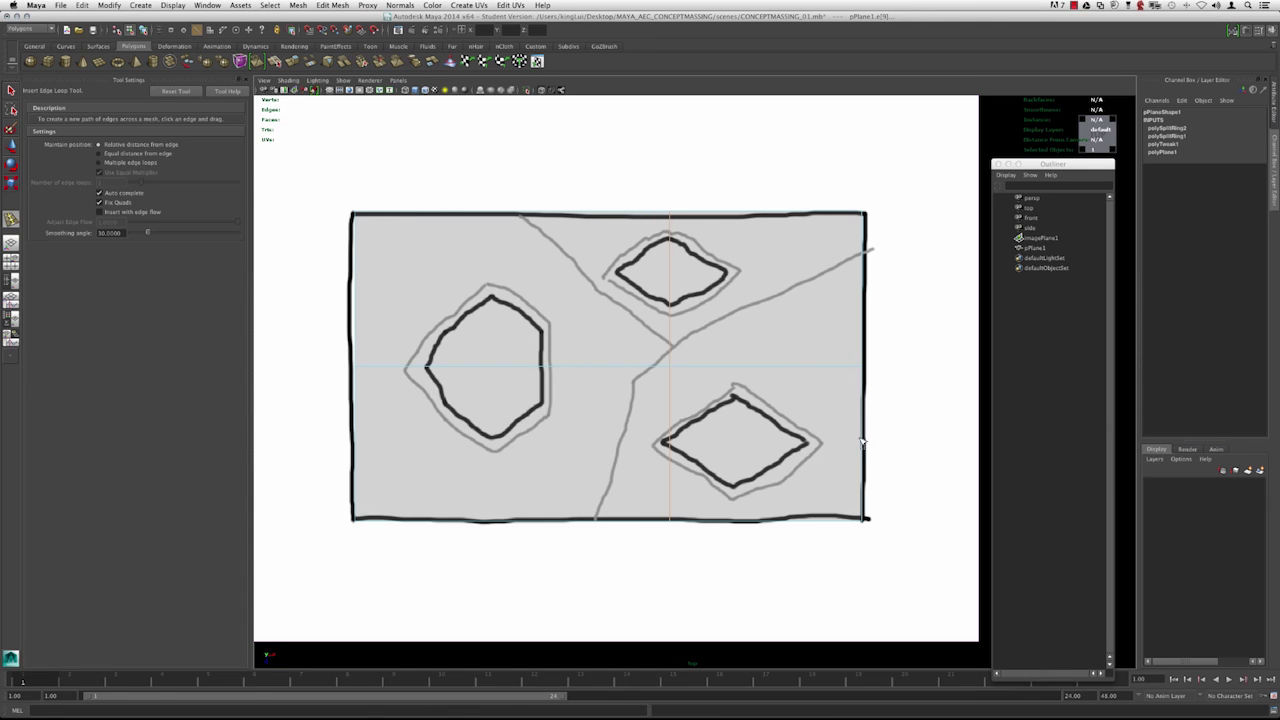
Insert horizontal edge loops through the lower-right and upper diamonds' centres and a vertical one through the large left outline's centre.
left_click(864, 443)
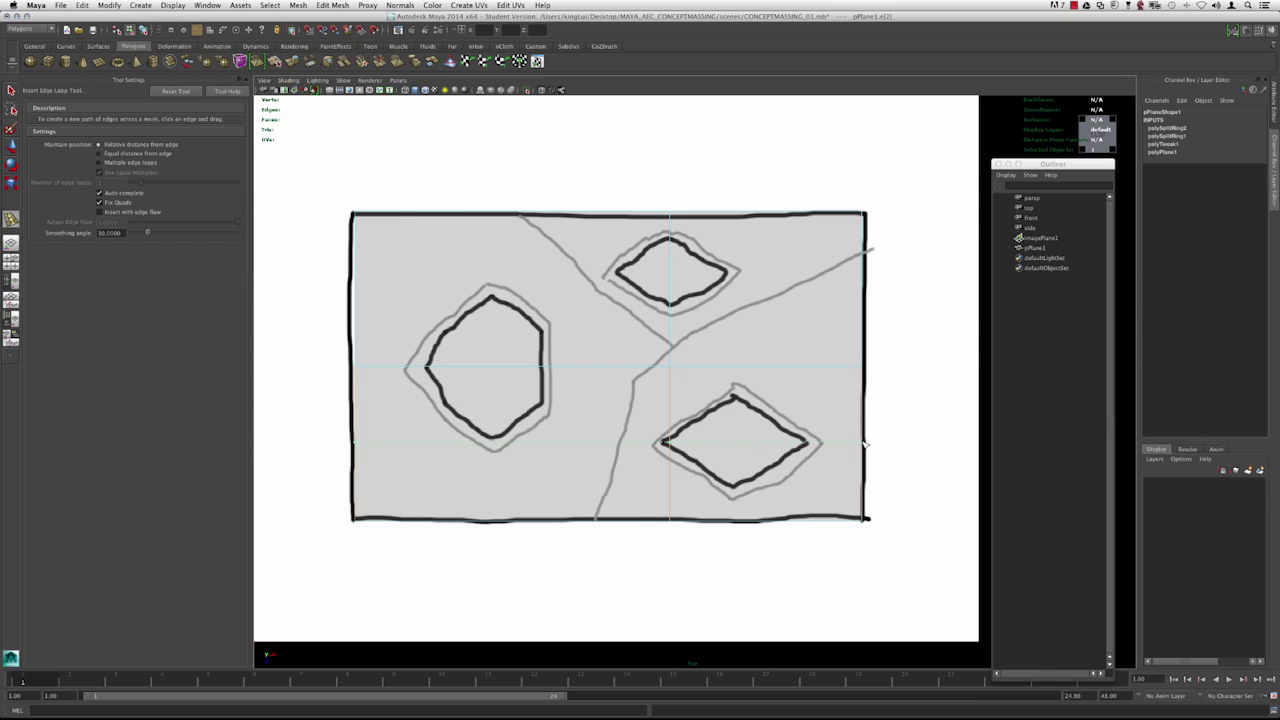
left_click_drag(865, 443, 865, 442)
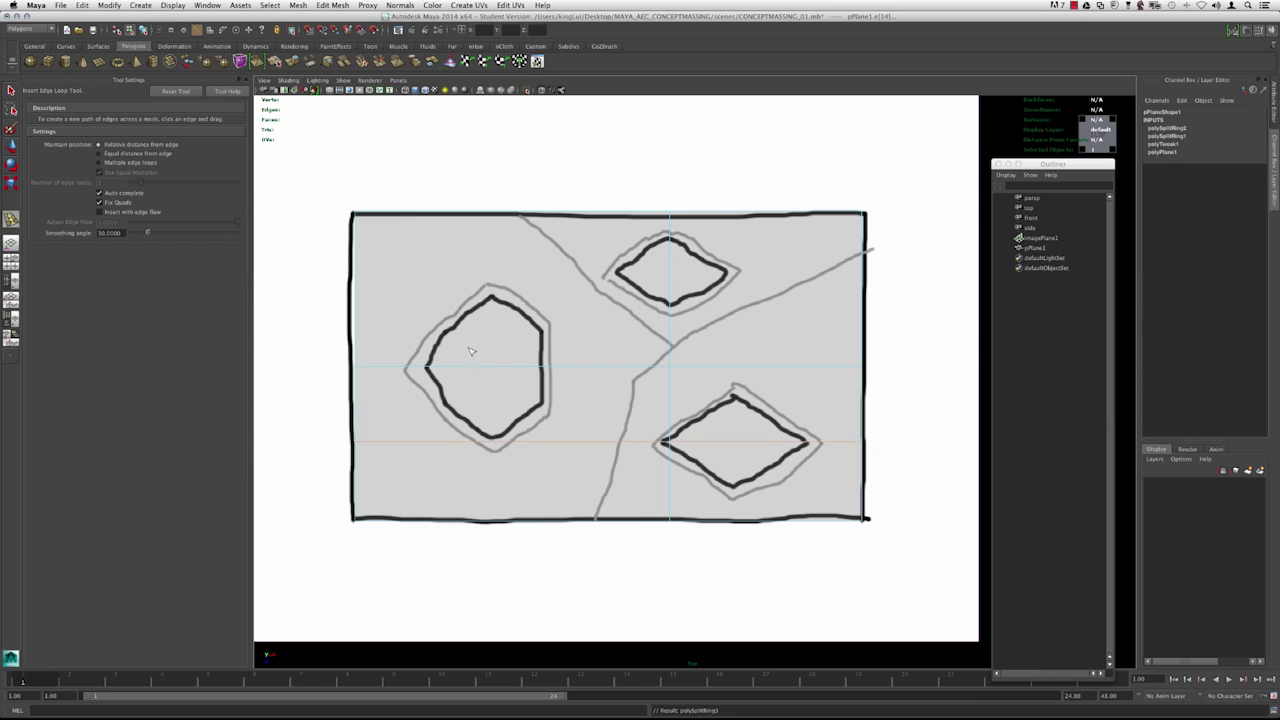
left_click_drag(508, 366, 492, 367)
left_click_drag(671, 276, 672, 272)
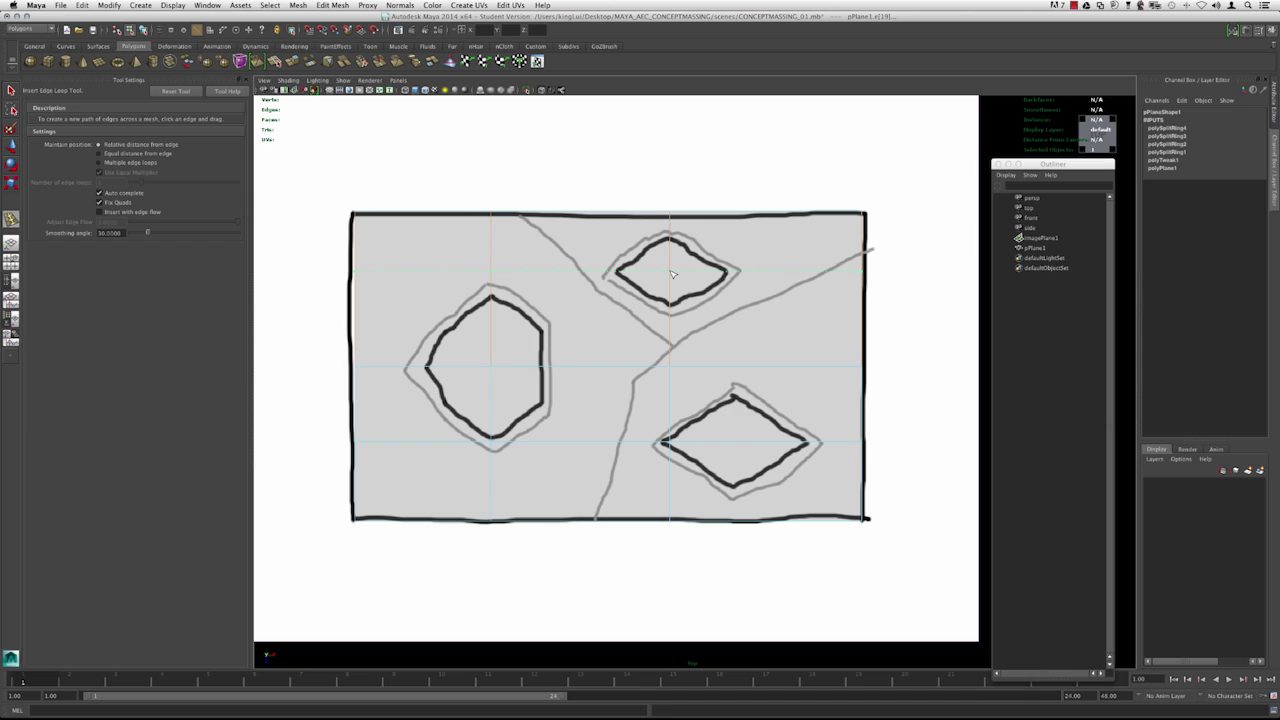
left_click(672, 274)
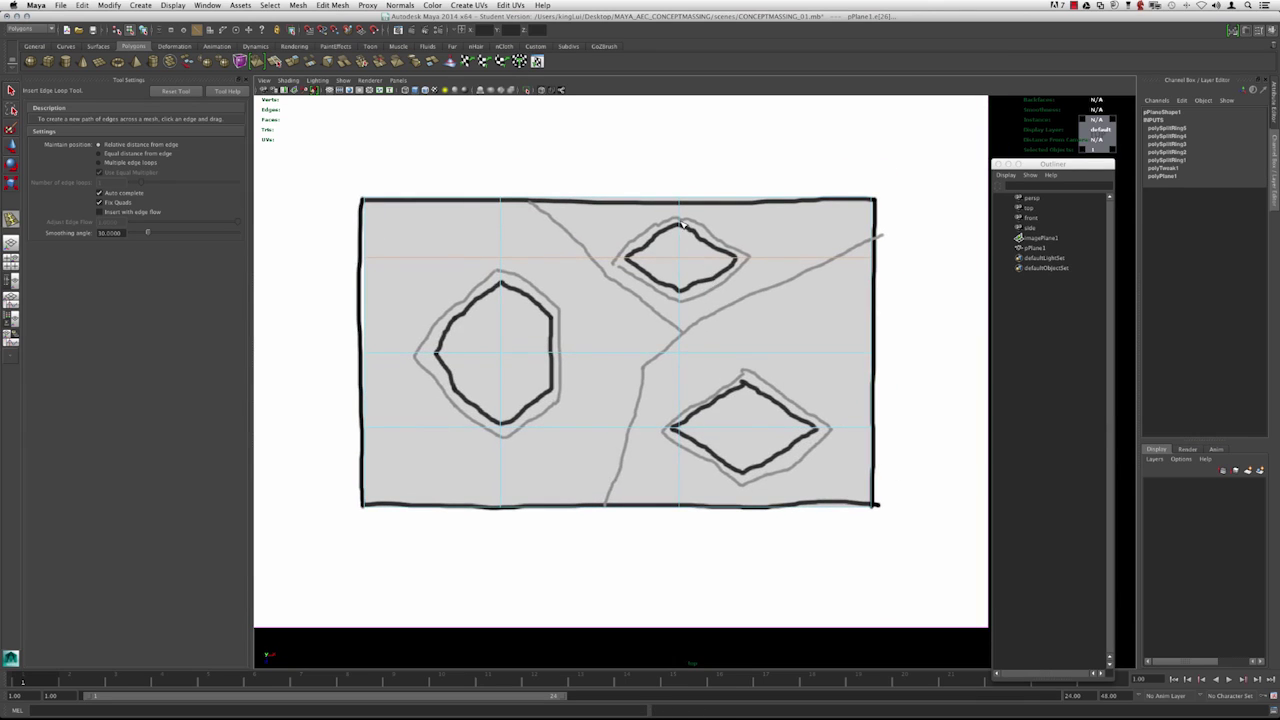
Insert horizontal edge loops just above and just below the upper diamond, undoing any surplus loop.
left_click_drag(682, 216, 682, 218)
left_click_drag(682, 304, 683, 315)
left_click(682, 313)
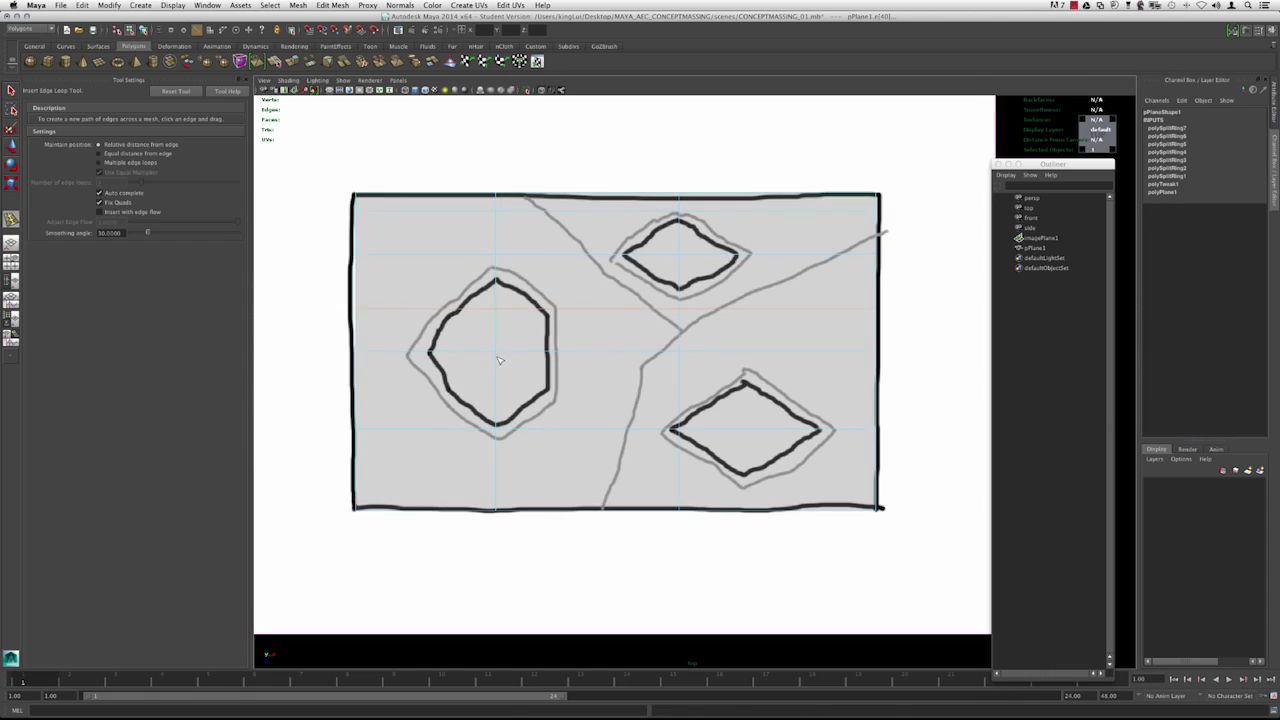
key("z")
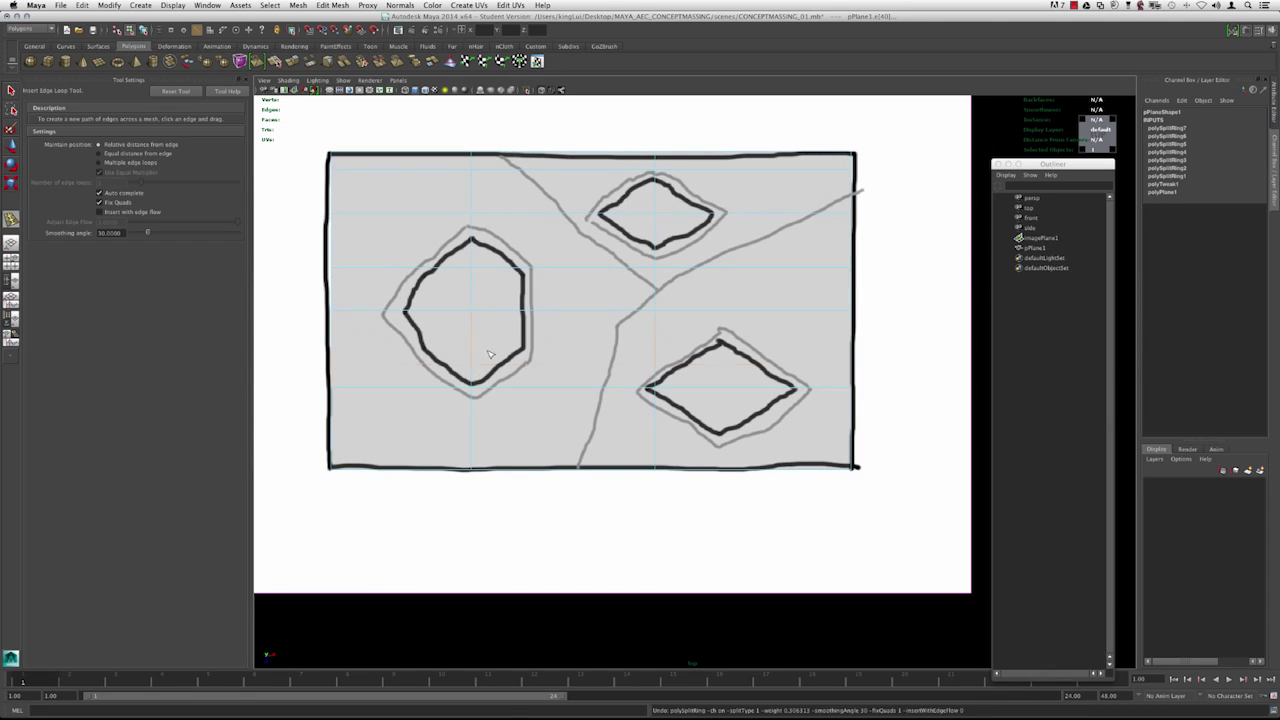
Move the two lowest vertices of the upper diamond's vertical loop sideways to line up with the lower-right diamond's centre.
key("w")
right_click_drag(645, 378, 607, 376)
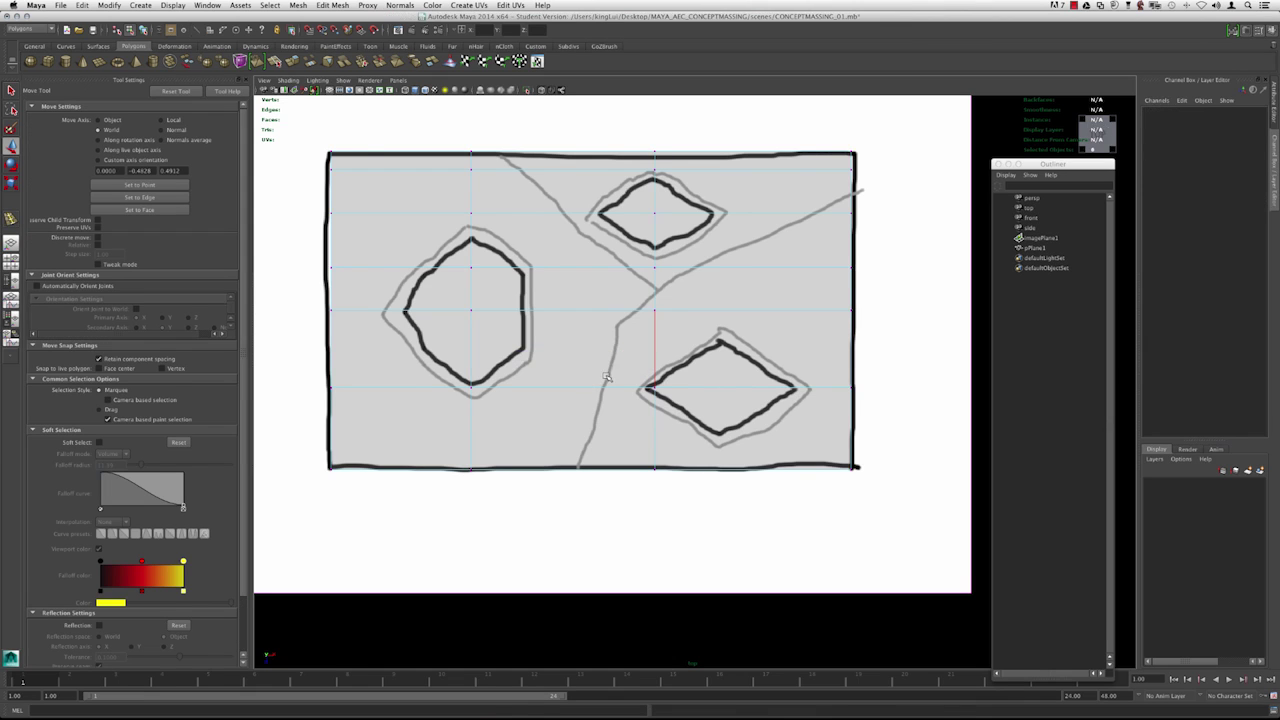
left_click_drag(647, 381, 752, 387)
left_click_drag(645, 427, 739, 384)
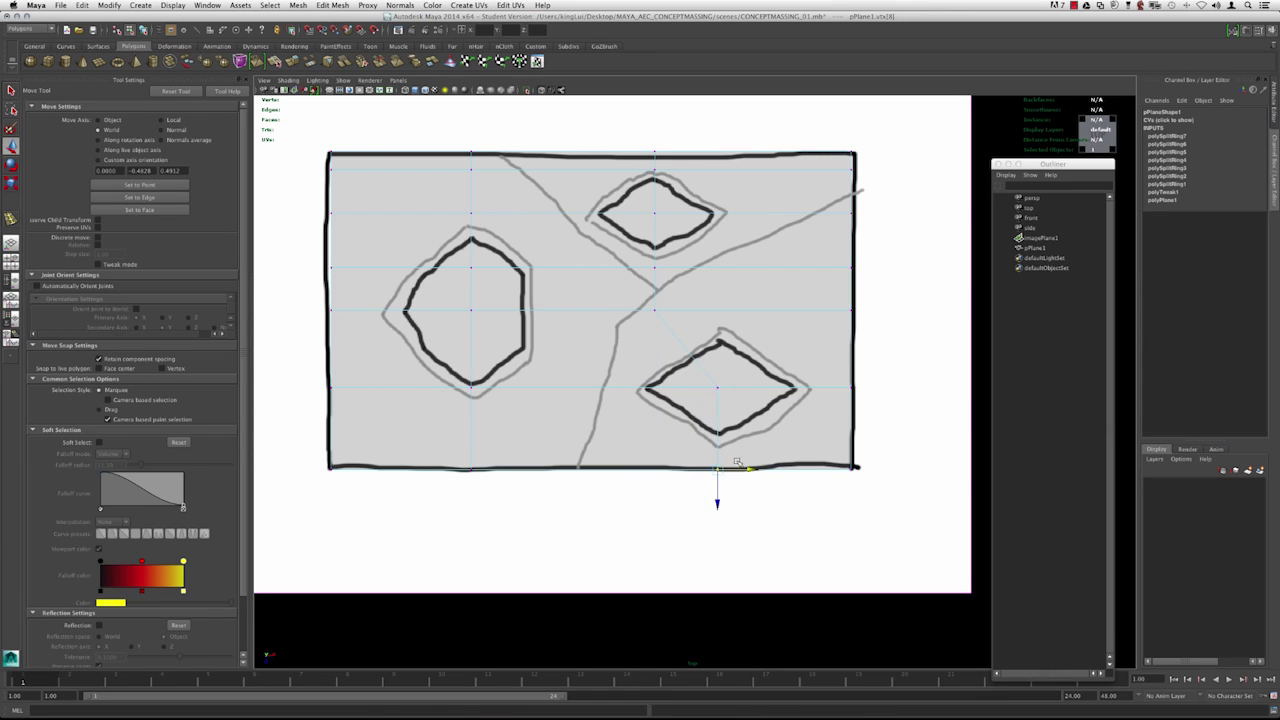
left_click_drag(673, 355, 758, 495)
left_click_drag(749, 429, 753, 429)
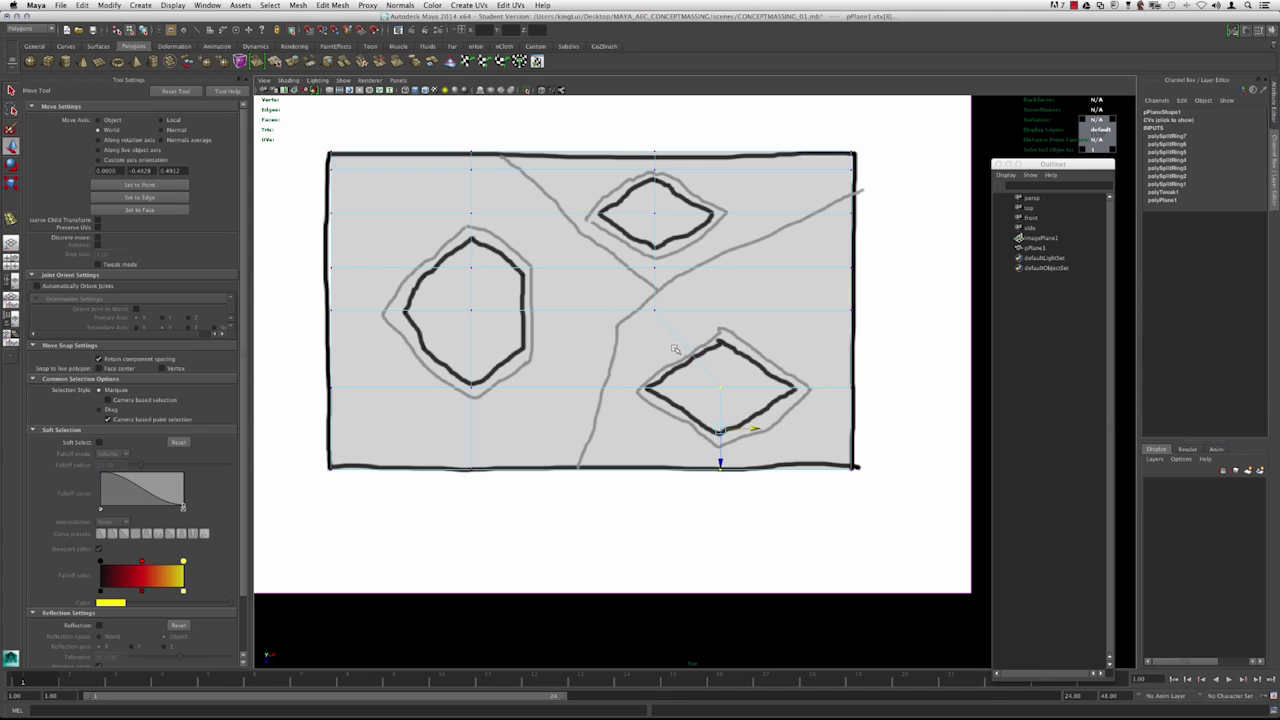
Hide the tool settings to enlarge the top view and reframe the whole sketch in it.
left_click(245, 80)
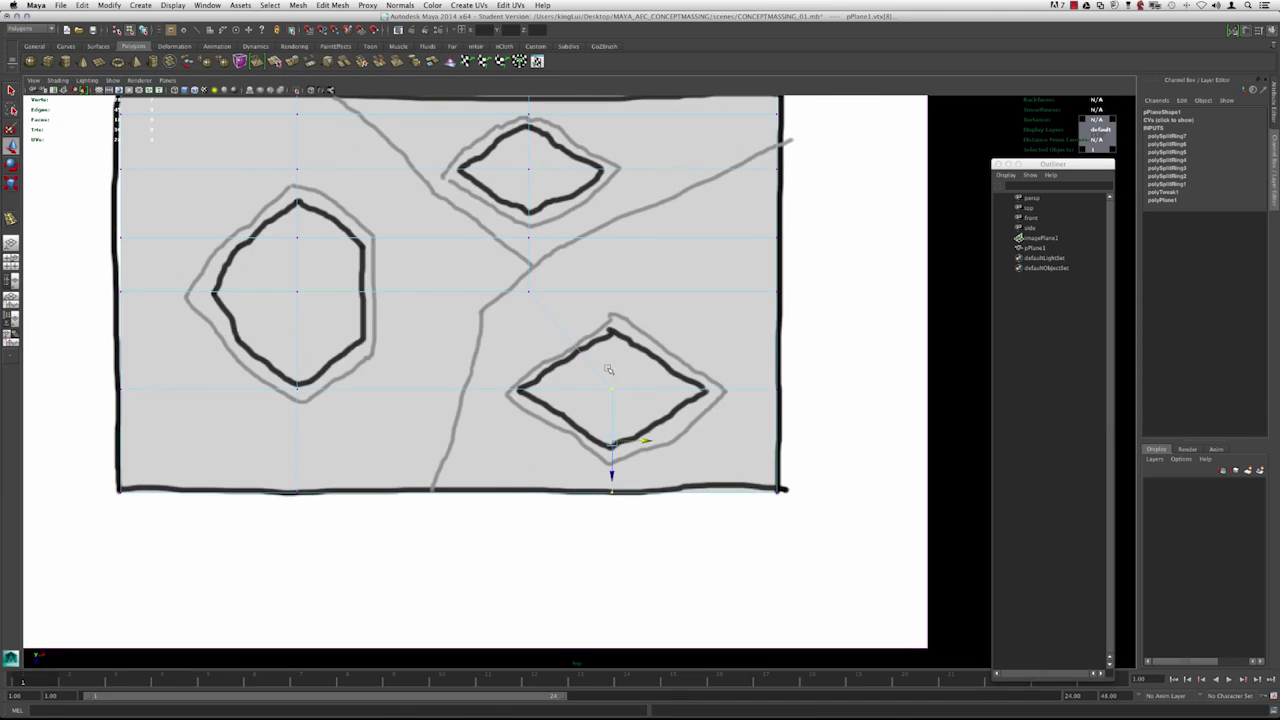
right_click_drag(646, 356, 548, 349, "alt")
middle_click_drag(548, 349, 558, 381, "alt")
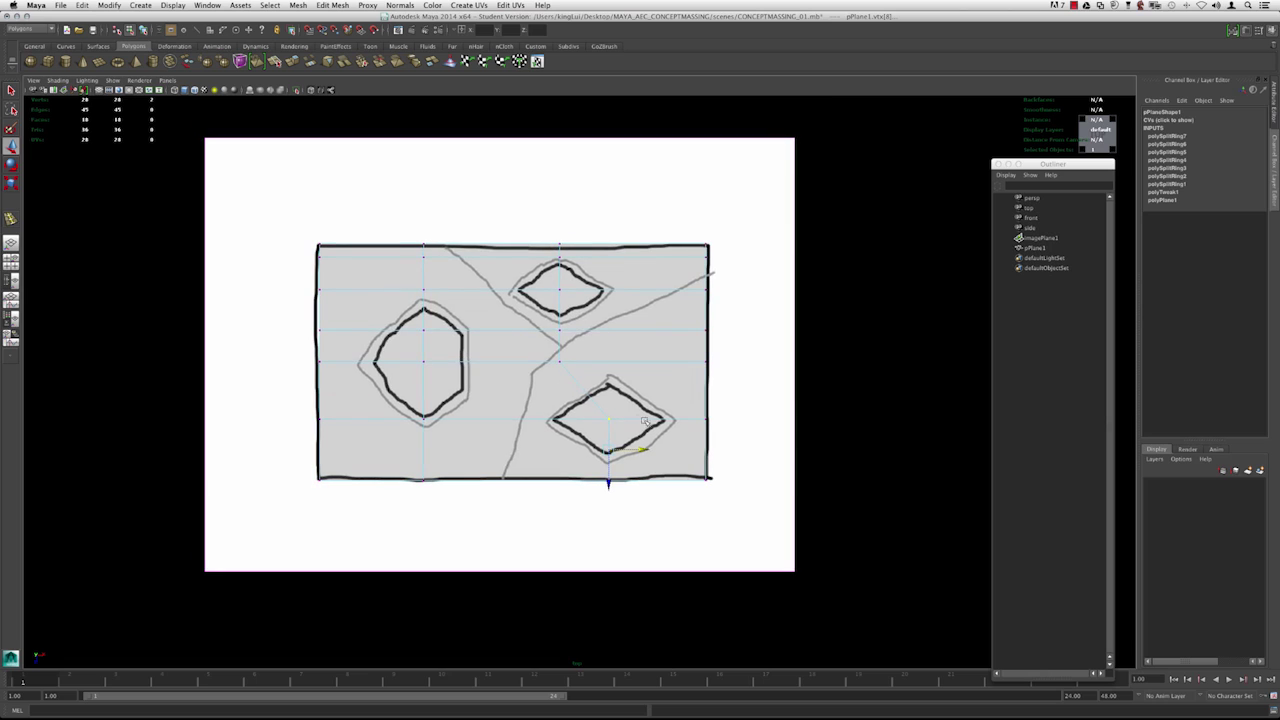
middle_click_drag(457, 269, 503, 277, "alt")
right_click_drag(382, 310, 406, 312, "alt")
middle_click_drag(406, 312, 447, 298, "alt")
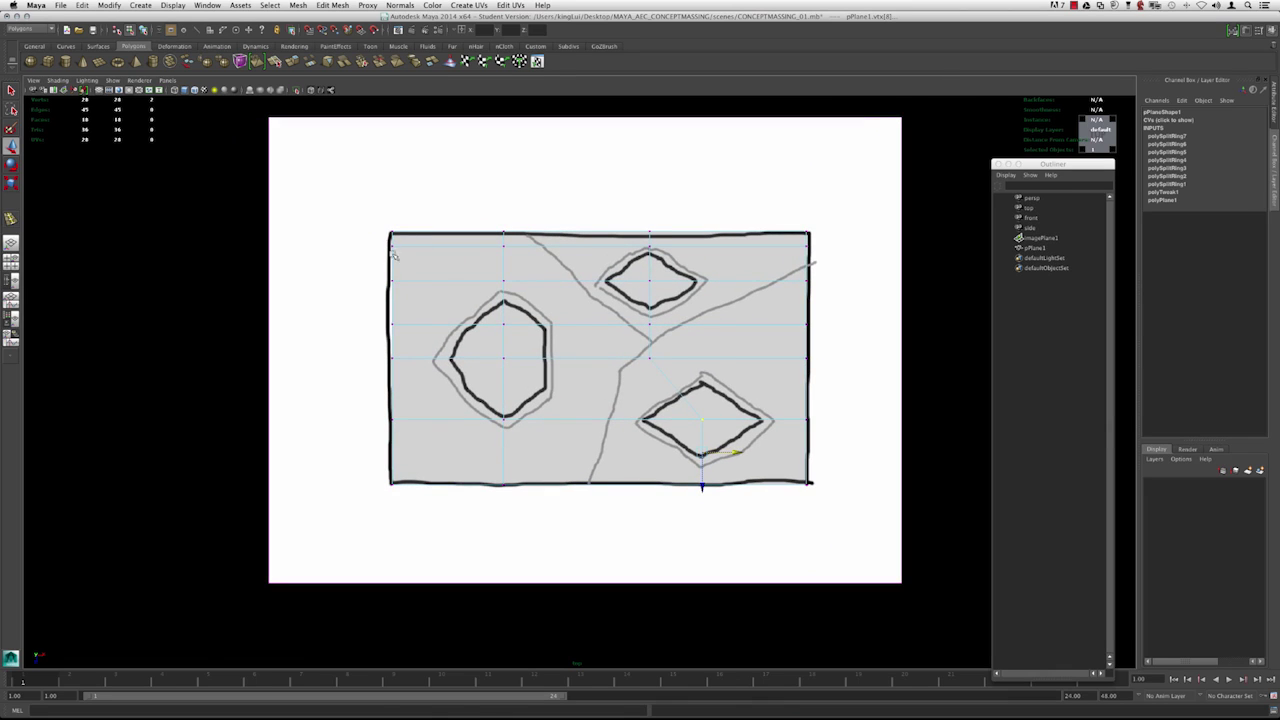
right_click_drag(394, 256, 504, 311, "alt")
middle_click_drag(504, 311, 460, 328, "alt")
middle_click_drag(632, 428, 630, 387, "alt")
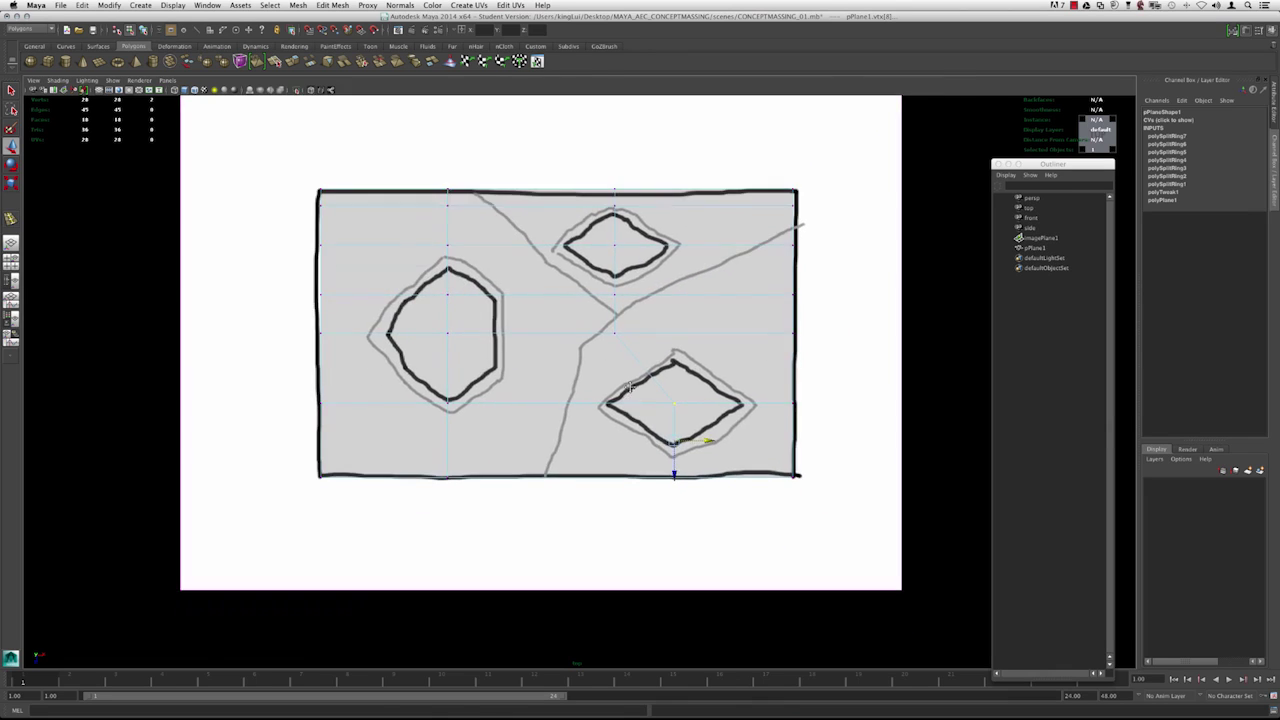
Insert a horizontal edge loop below the lower-right diamond and vertical loops left of, between and right of the building outlines.
key("g")
left_click_drag(675, 454, 677, 452)
left_click(676, 465)
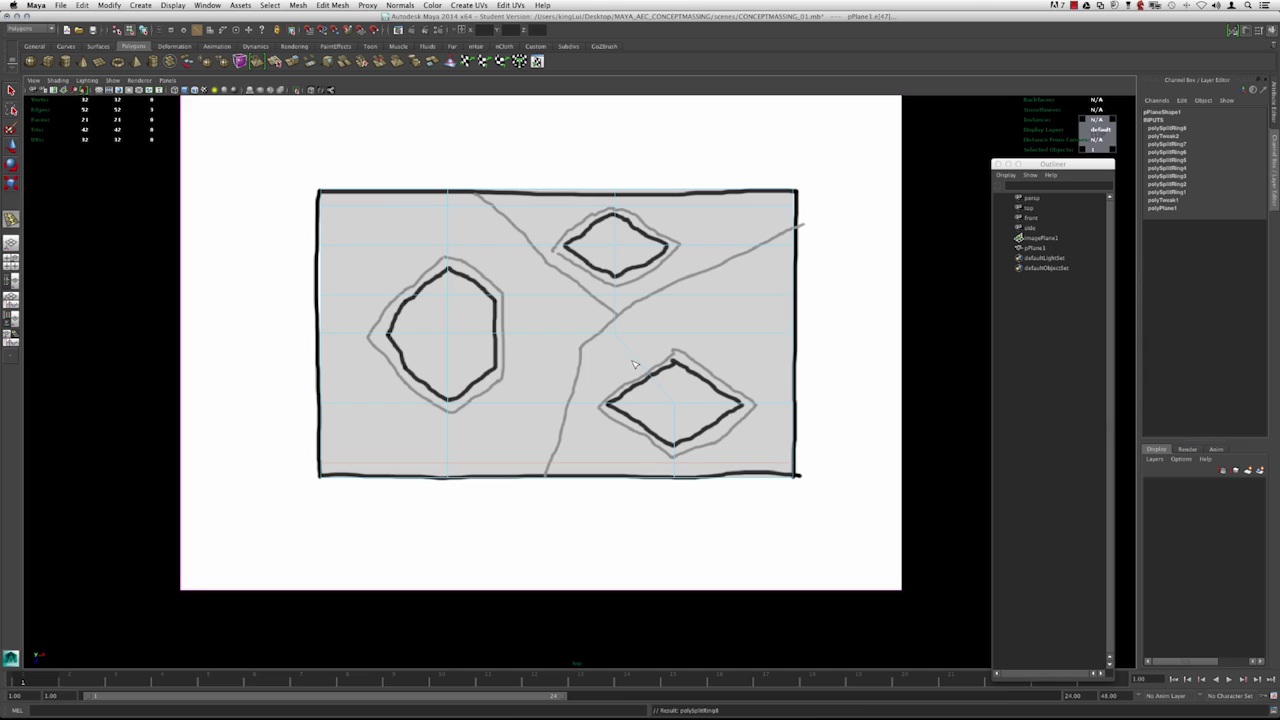
left_click_drag(365, 333, 353, 333)
left_click_drag(517, 332, 521, 332)
left_click(531, 333)
left_click(724, 245)
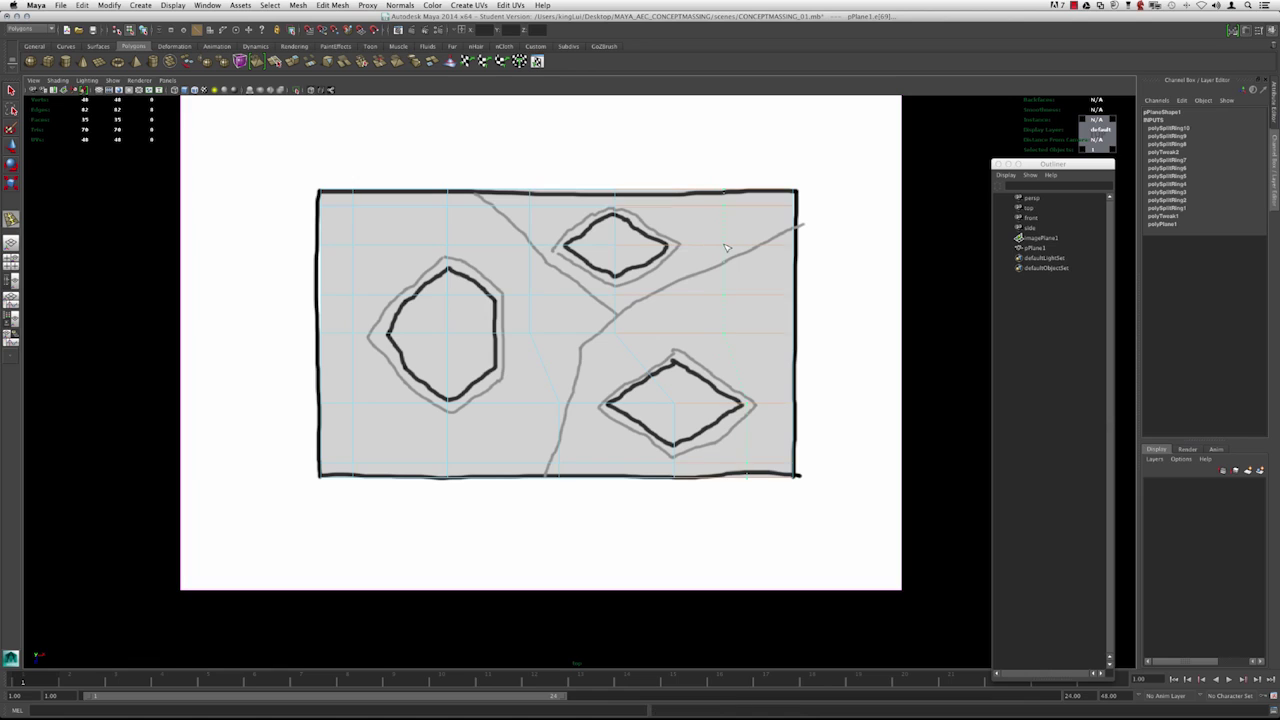
Check the loop layout with X-ray off, restore X-ray, and select the three vertices at the centres of the building outlines.
key("w")
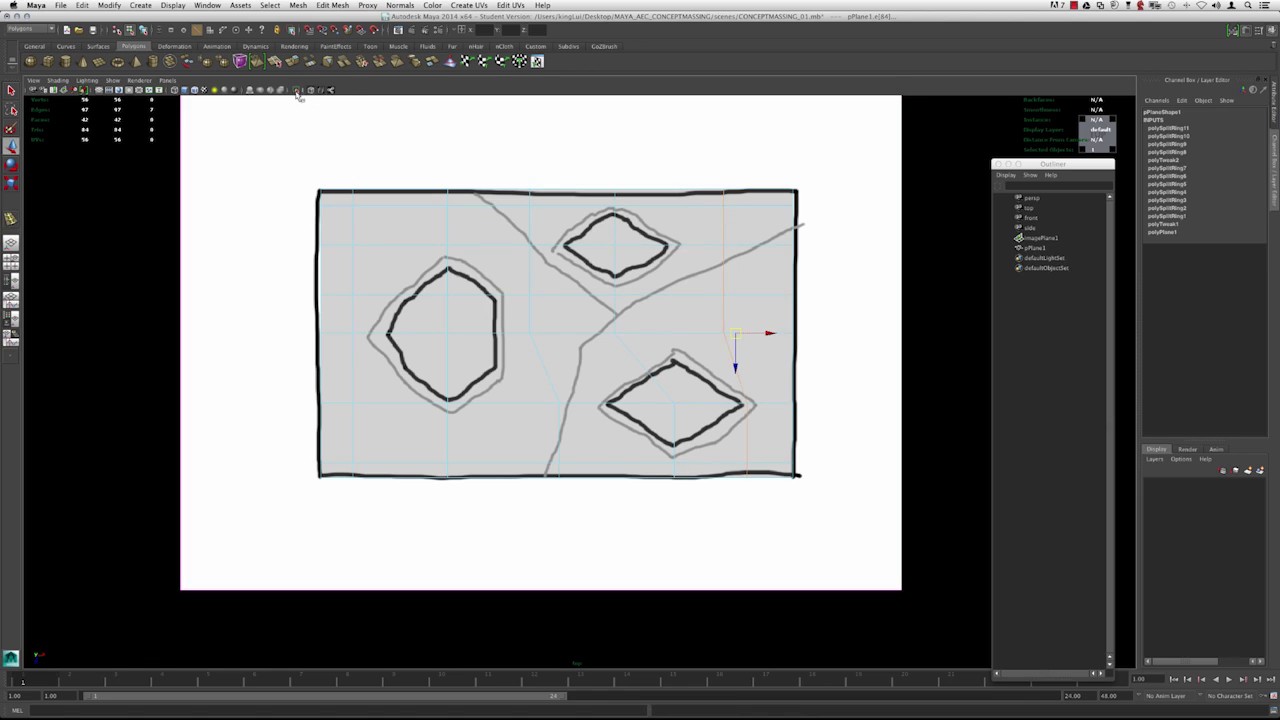
left_click(311, 90)
scroll(555, 300, "up", 1)
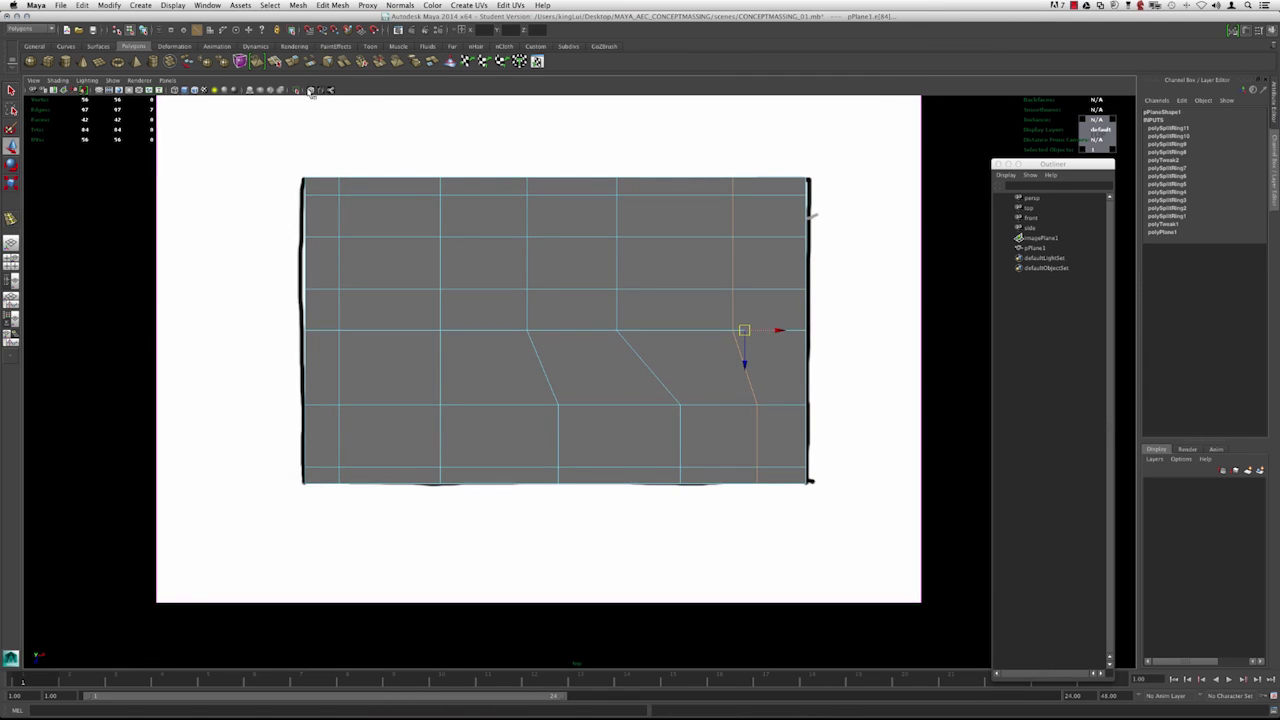
left_click(310, 90)
key("F9")
left_click_drag(450, 320, 424, 344)
left_click_drag(627, 227, 600, 248, "shift")
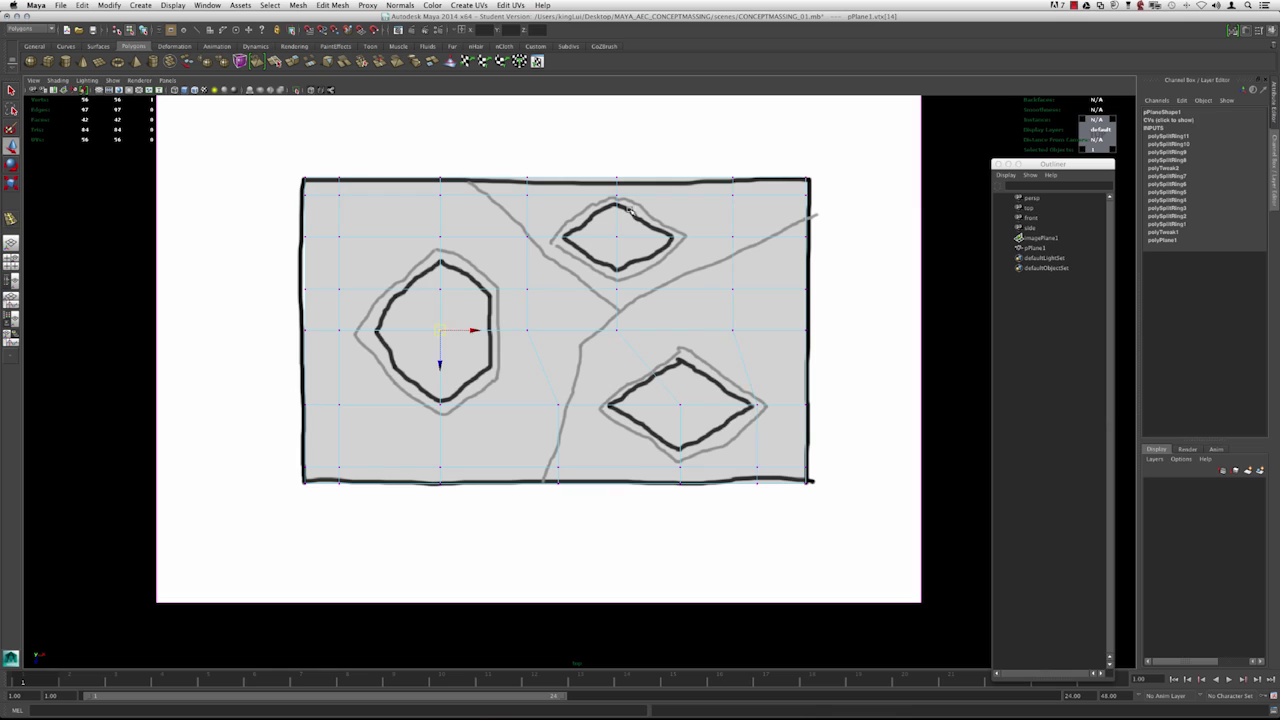
left_click_drag(669, 415, 693, 396, "shift")
left_click(560, 321)
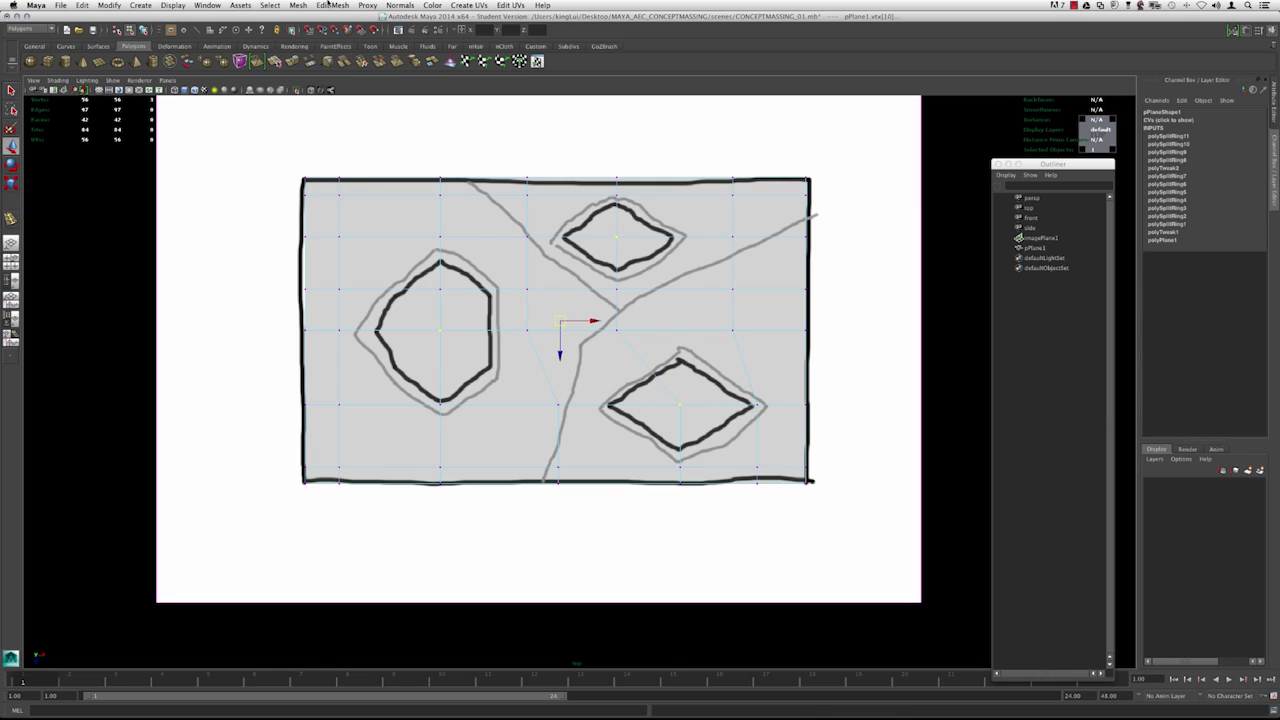
Chamfer the three selected centre vertices with a width of 0.5 and inspect the resulting faces with X-ray briefly off.
left_click(333, 5)
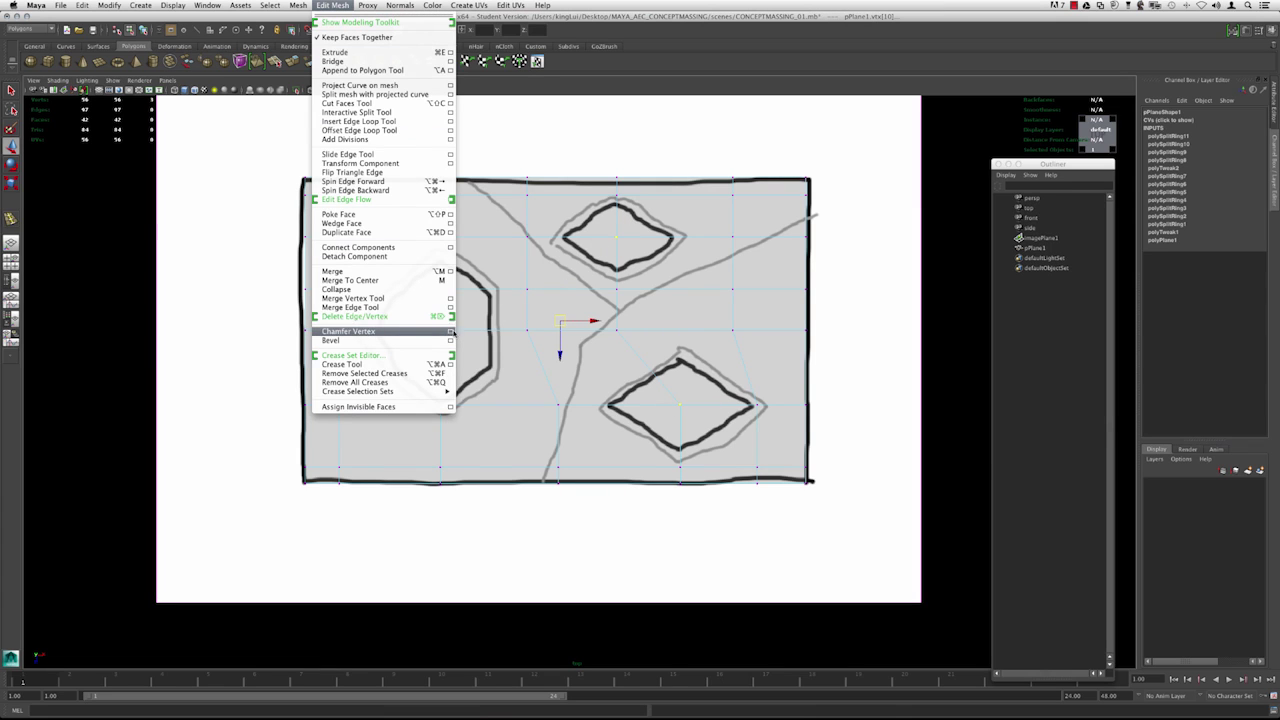
left_click(450, 331)
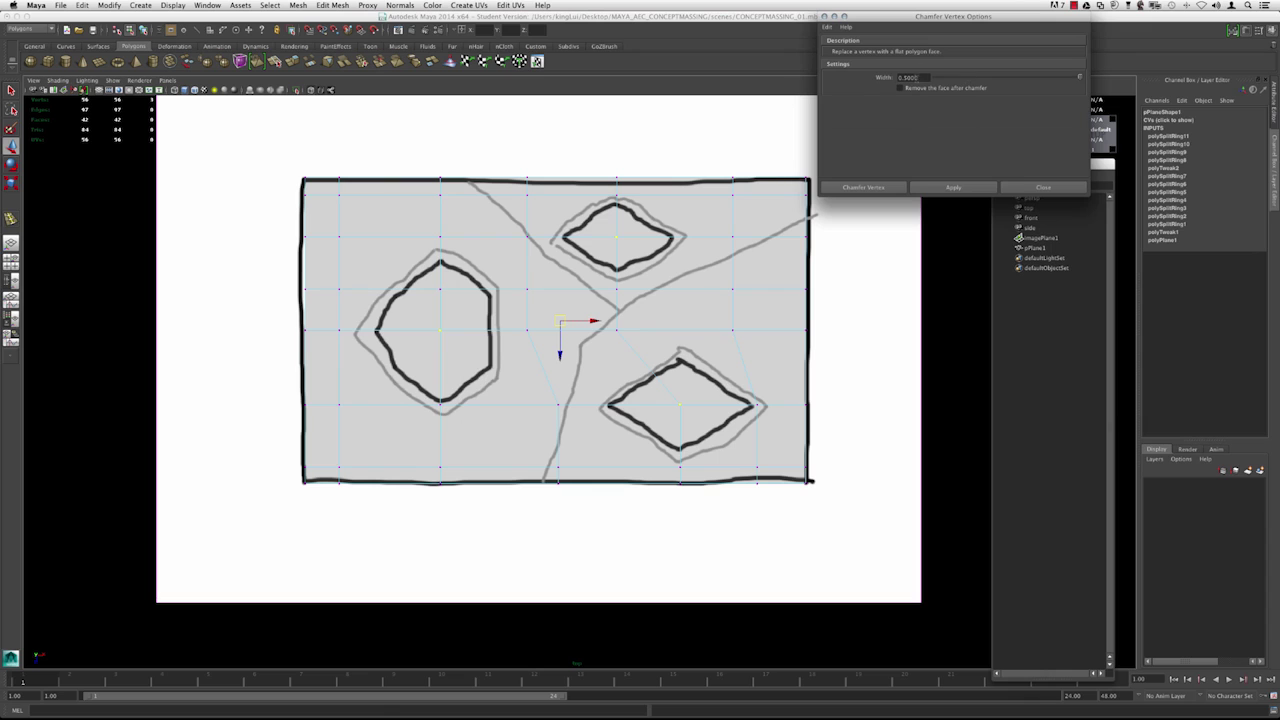
left_click(963, 189)
right_click_drag(441, 317, 509, 324, "alt")
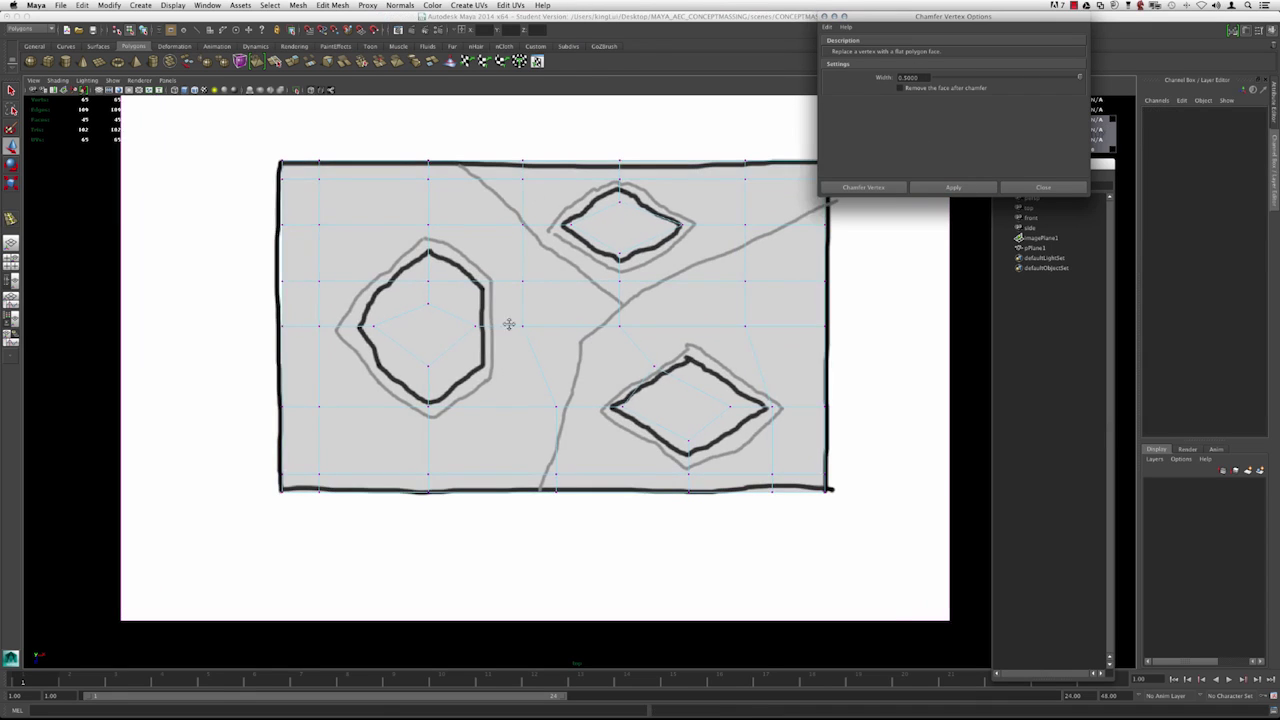
middle_click_drag(509, 324, 470, 325, "alt")
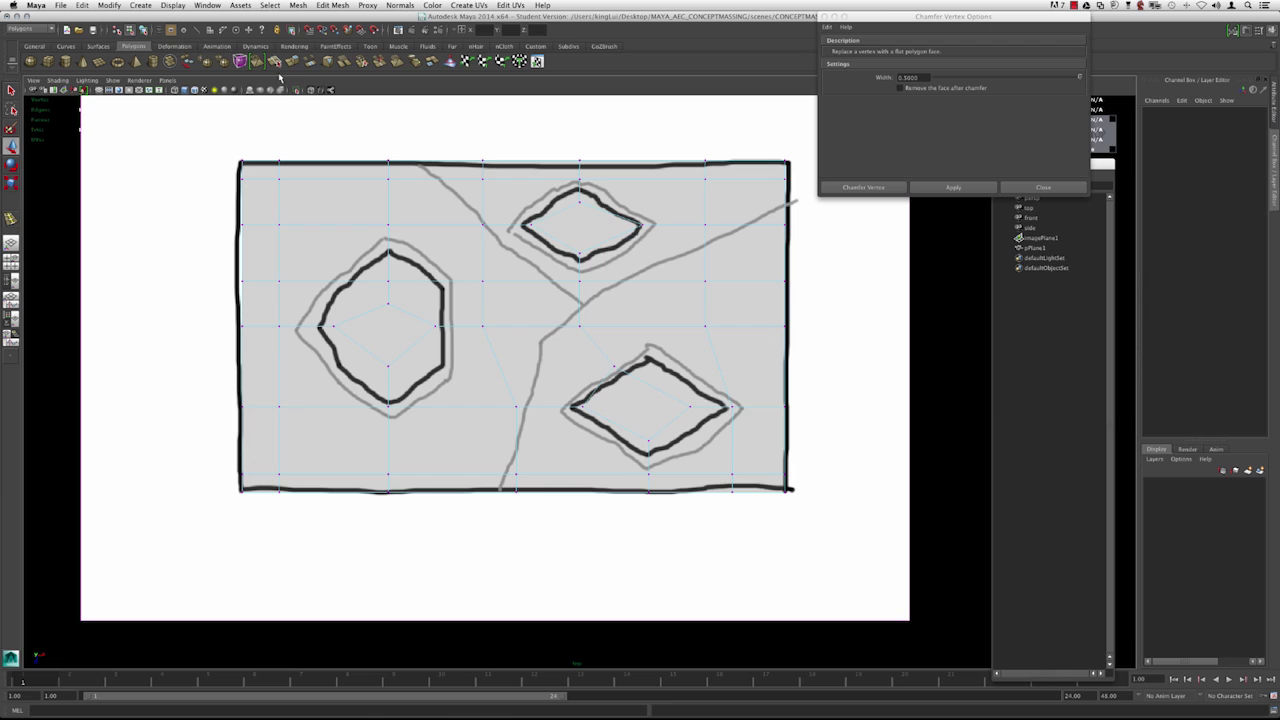
left_click(311, 90)
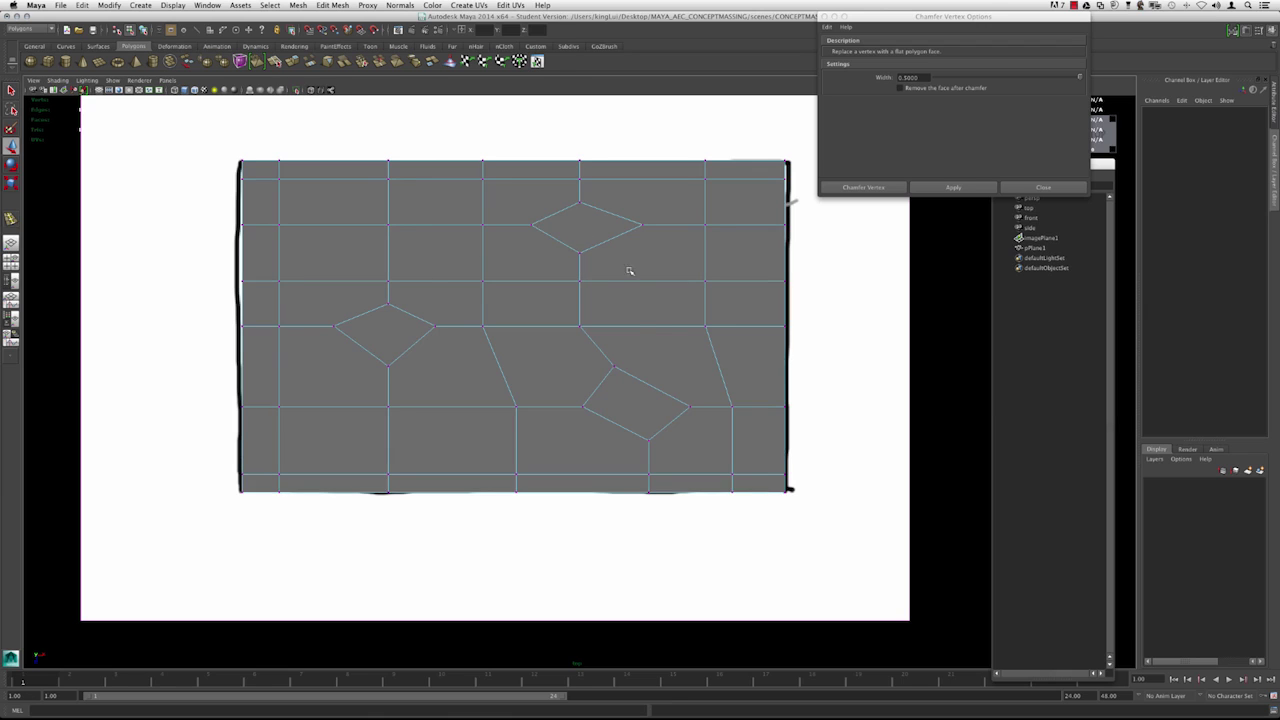
left_click(312, 91)
Move the corner vertices of the upper chamfered face outward to match the upper diamond's black outline.
mouse_move(454, 266)
middle_mouse_down("alt")
mouse_move(456, 313)
mouse_move(450, 304)
middle_mouse_up("alt")
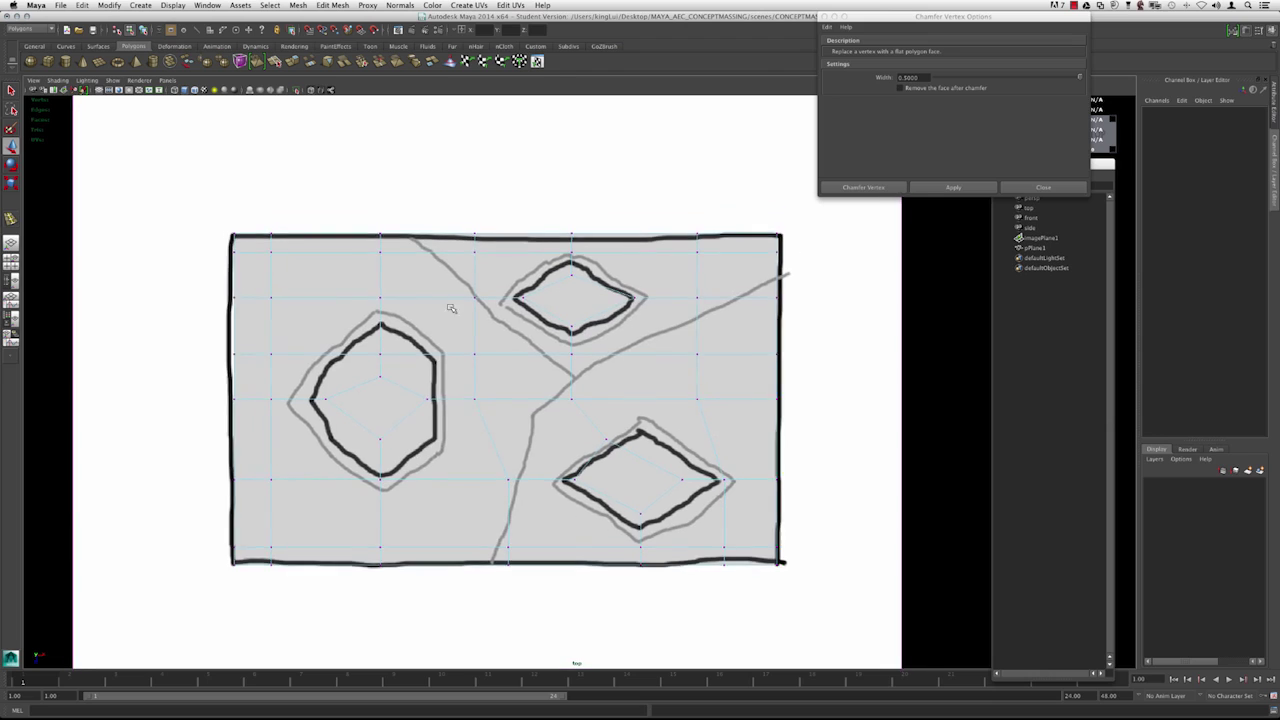
right_click_drag(450, 304, 524, 326, "alt")
right_click_drag(572, 284, 480, 280)
middle_click_drag(511, 269, 499, 312, "alt")
right_click_drag(499, 312, 586, 334, "alt")
left_click(560, 305)
left_click_drag(559, 335, 560, 318)
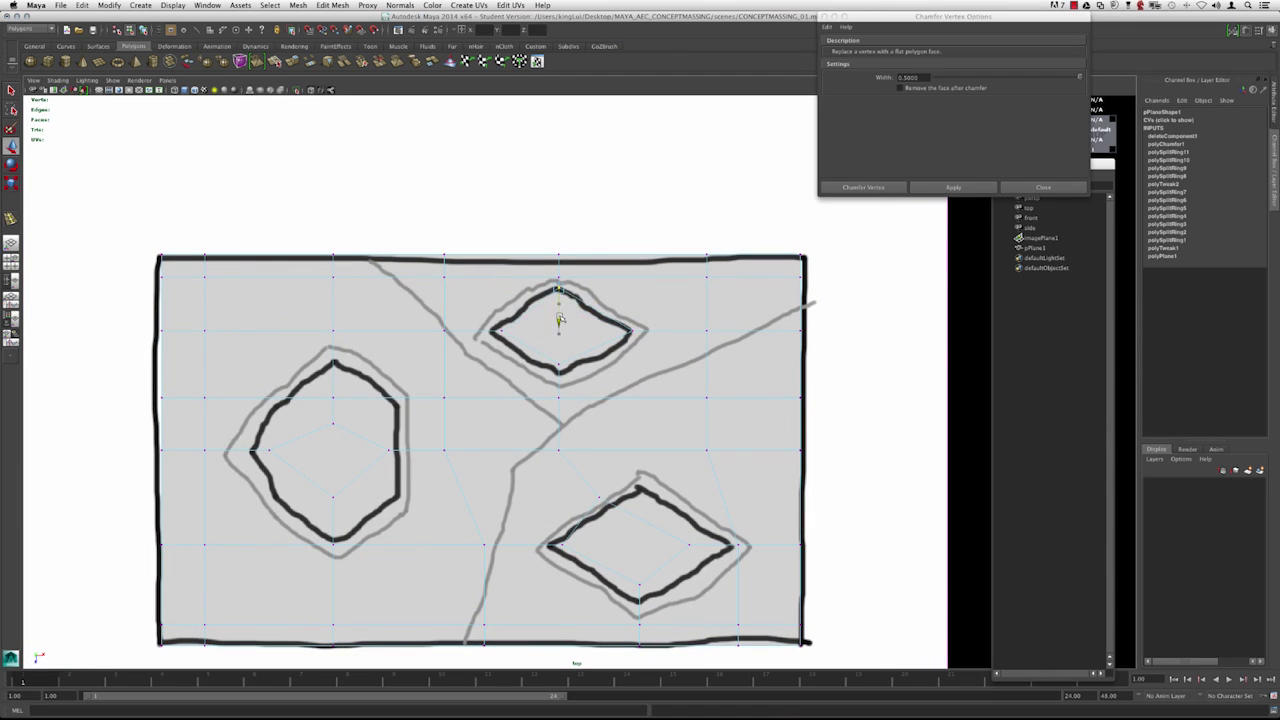
left_click(565, 364)
left_click(503, 332)
left_click_drag(535, 333, 526, 331)
Select the three chamfered faces inside the building outlines and delete them to leave openings in the plane.
right_click_drag(551, 312, 601, 329, "alt")
middle_click_drag(601, 329, 604, 311, "alt")
right_click_drag(597, 312, 597, 336)
left_click(588, 310)
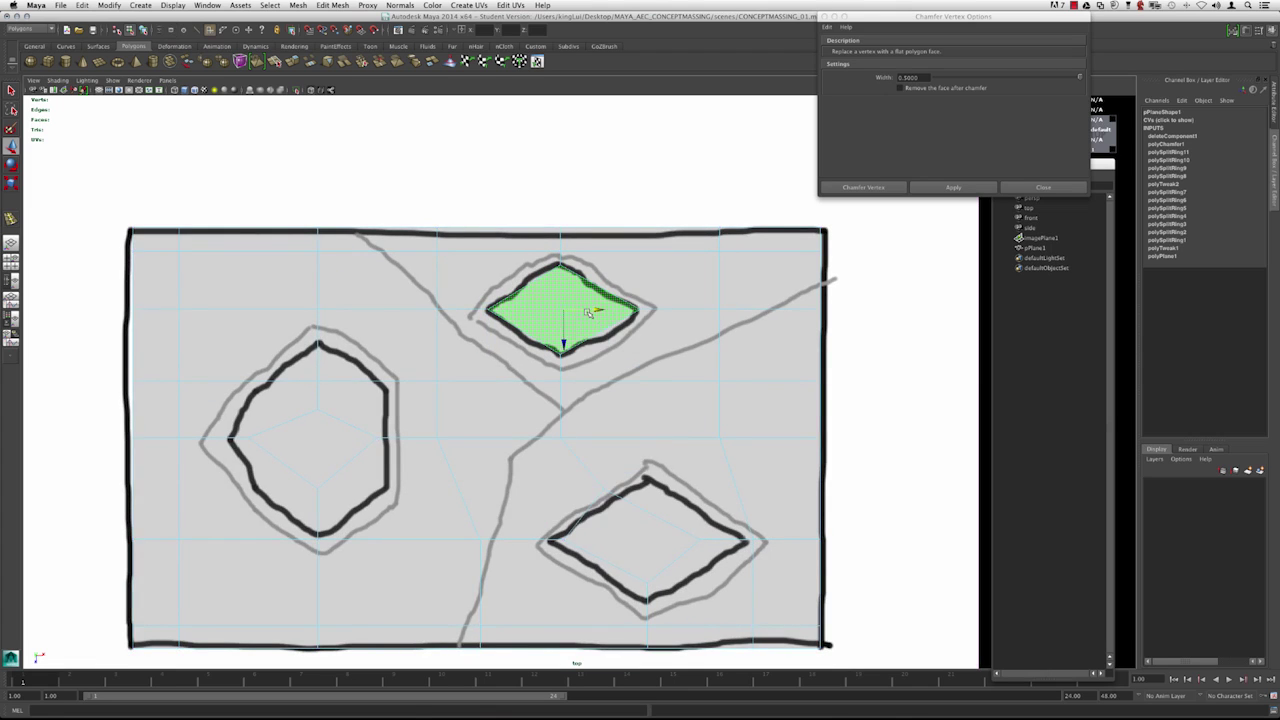
left_click(626, 533, "shift")
left_click(298, 438, "shift")
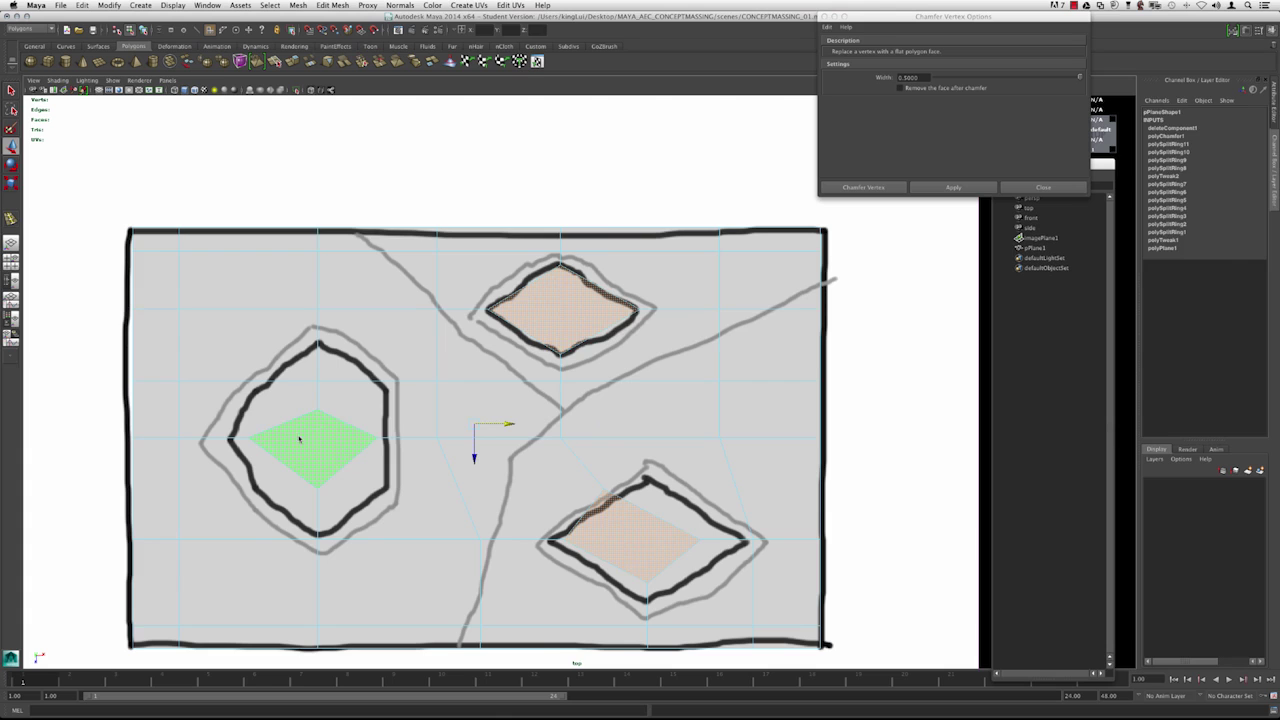
key("Delete")
Move the corner vertices of the lower-right opening outward toward the diamond's black outline.
middle_click_drag(300, 434, 269, 375, "alt")
left_click_drag(570, 420, 616, 526)
left_click_drag(627, 475, 742, 485)
left_click_drag(551, 391, 650, 429)
left_click_drag(625, 497, 654, 524)
left_click_drag(556, 464, 527, 488)
middle_click_drag(523, 454, 527, 417, "alt")
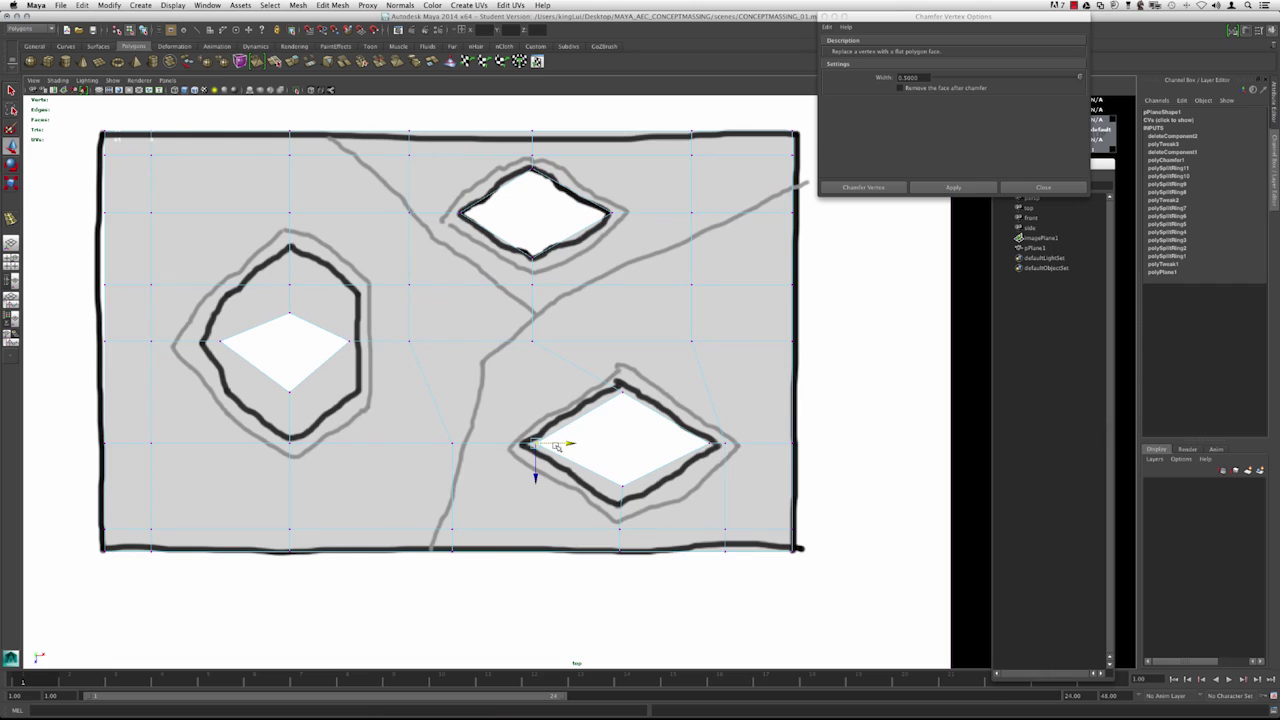
mouse_move(574, 444)
left_mouse_down()
mouse_move(563, 443)
mouse_move(575, 444)
left_mouse_up()
Delete the horizontal edge loop that crosses the upper part of the left building outline.
middle_click_drag(297, 356, 409, 378, "alt")
right_click_drag(458, 315, 456, 306)
double_click(453, 304)
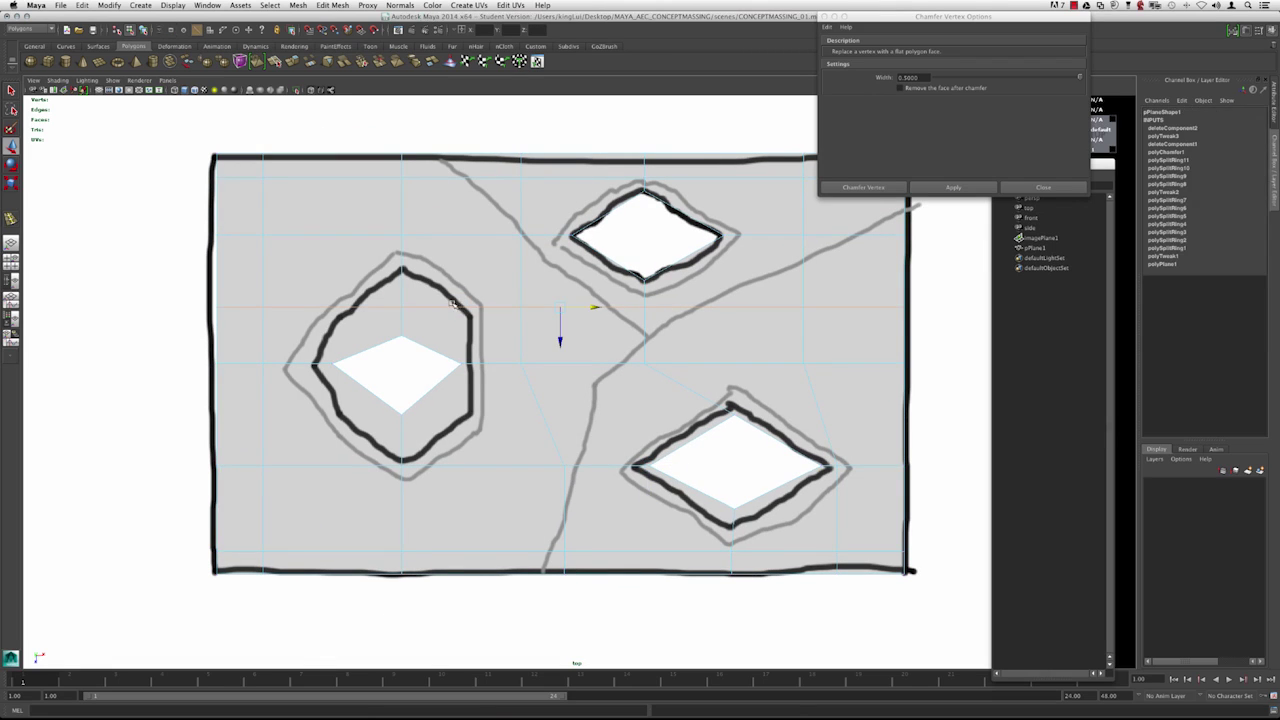
left_click(333, 4)
left_click(400, 316)
Move the corner vertices of the left opening outward toward the left building's black outline.
middle_click_drag(445, 390, 481, 348, "alt")
middle_click_drag(323, 341, 288, 345, "alt")
middle_click_drag(314, 249, 297, 297, "alt")
key("F9")
left_click_drag(374, 332, 385, 464)
key("e")
key("r")
key("w")
mouse_move(351, 393)
left_mouse_down()
mouse_move(304, 359)
mouse_move(336, 374)
left_mouse_up()
mouse_move(418, 358)
left_mouse_down()
mouse_move(476, 392)
mouse_move(497, 374)
left_mouse_up()
middle_click_drag(414, 386, 448, 430, "alt")
left_click_drag(412, 342, 430, 391)
Move the left-hand vertices of the lower horizontal edge loop down, clear of the left building outline.
middle_click_drag(411, 472, 422, 422, "alt")
left_click_drag(409, 463, 454, 493)
left_click_drag(328, 487, 281, 453, "shift")
left_click_drag(197, 441, 282, 453, "shift")
key("super+z")
left_click_drag(341, 503, 341, 530)
Move the left opening's top vertex up to the black outline and select its right corner vertex.
mouse_move(459, 337)
middle_mouse_down("alt")
mouse_move(455, 381)
mouse_move(440, 350)
middle_mouse_up("alt")
middle_click_drag(395, 418, 430, 444, "alt")
left_click_drag(464, 393, 465, 358)
middle_click_drag(497, 384, 482, 386, "alt")
left_click_drag(543, 425, 512, 402)
right_click_drag(512, 402, 449, 427, "alt")
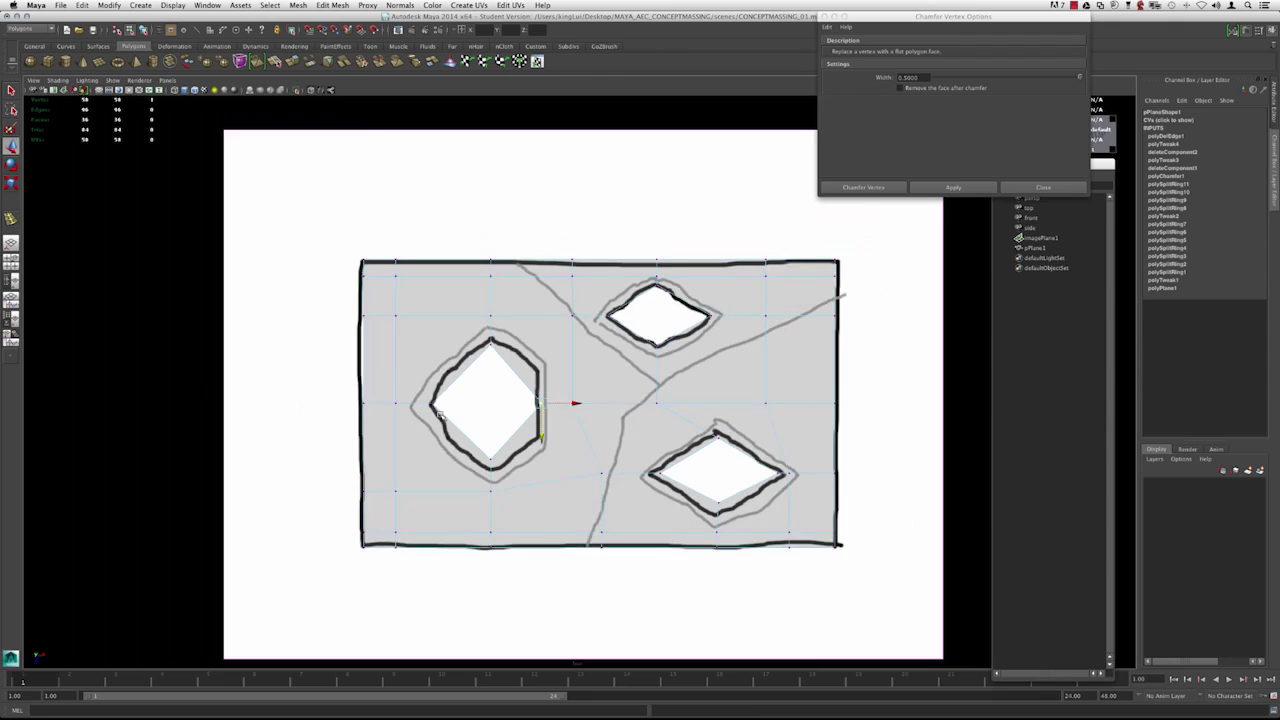
Try moving the left opening's right corner vertex inward to the opening's centre, and undo the move.
middle_click_drag(449, 427, 434, 431, "alt")
left_click_drag(562, 409, 498, 437)
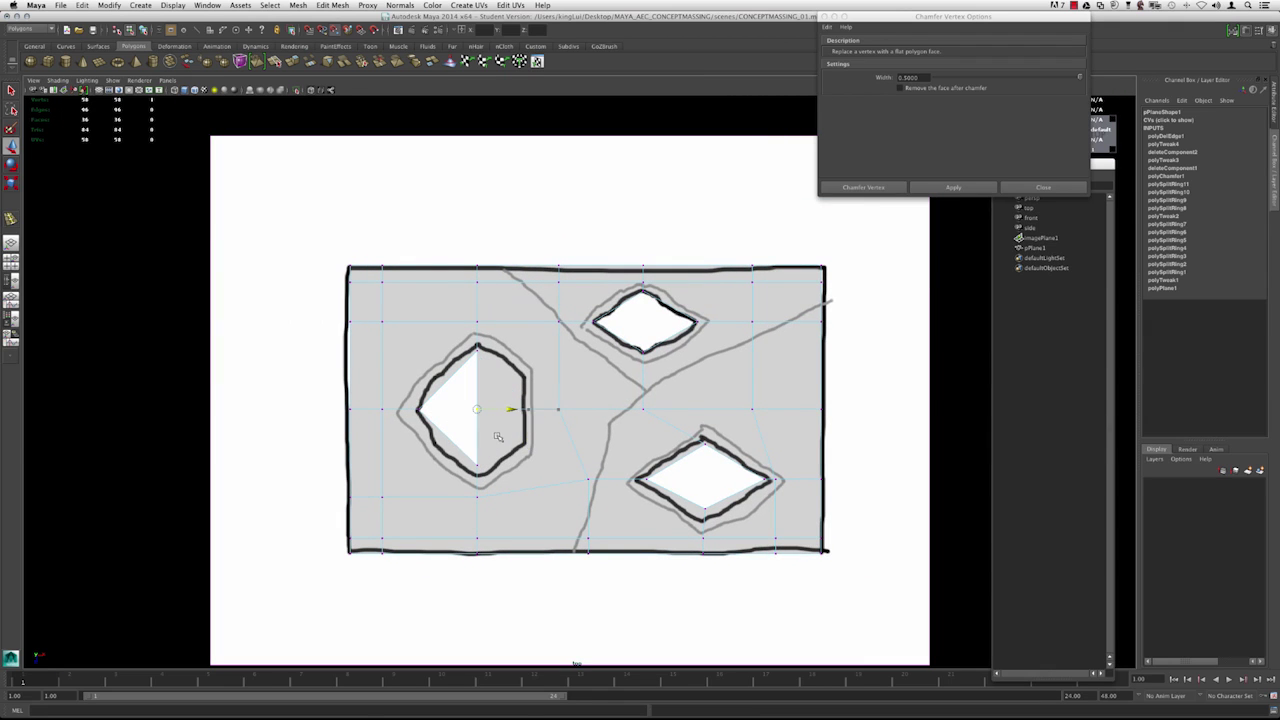
scroll(542, 427, "up", 2)
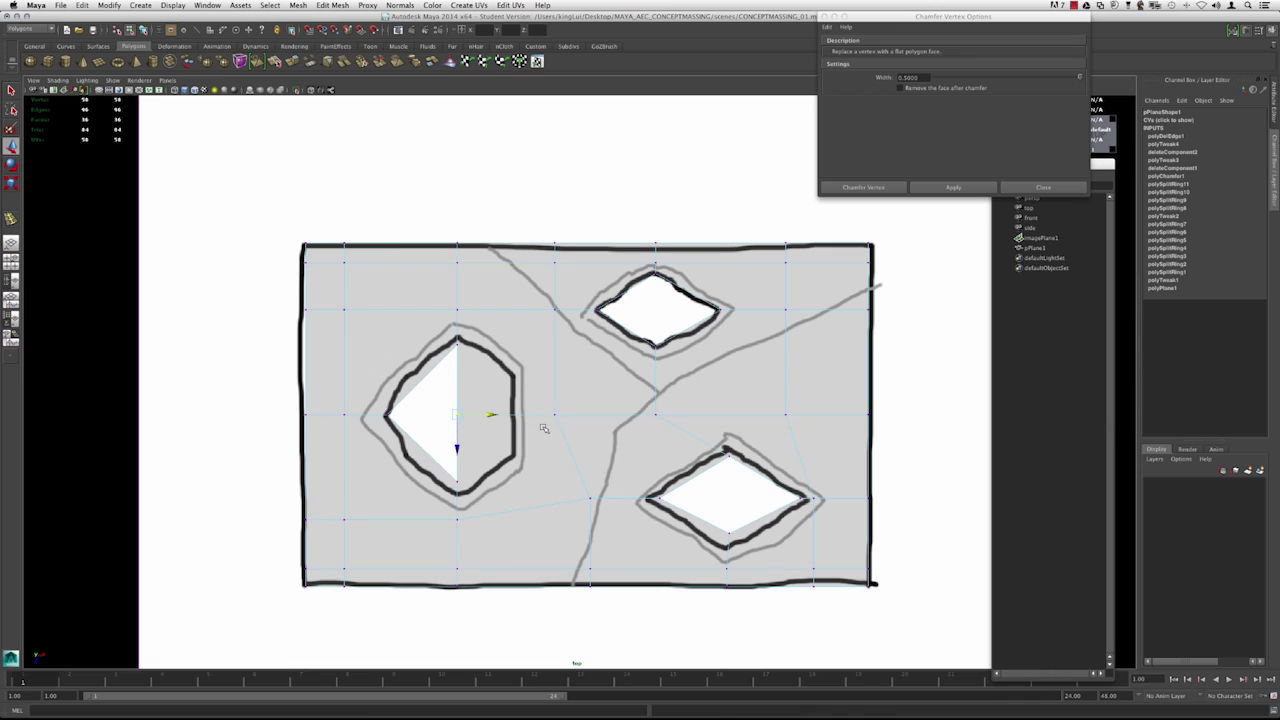
key("ctrl+z")
Select the border edge loop of the upper diamond opening and extrude it.
mouse_move(450, 362)
middle_mouse_down("alt")
mouse_move(454, 377)
mouse_move(400, 404)
middle_mouse_up("alt")
middle_click_drag(554, 372, 508, 383, "alt")
scroll(556, 401, "up", 1)
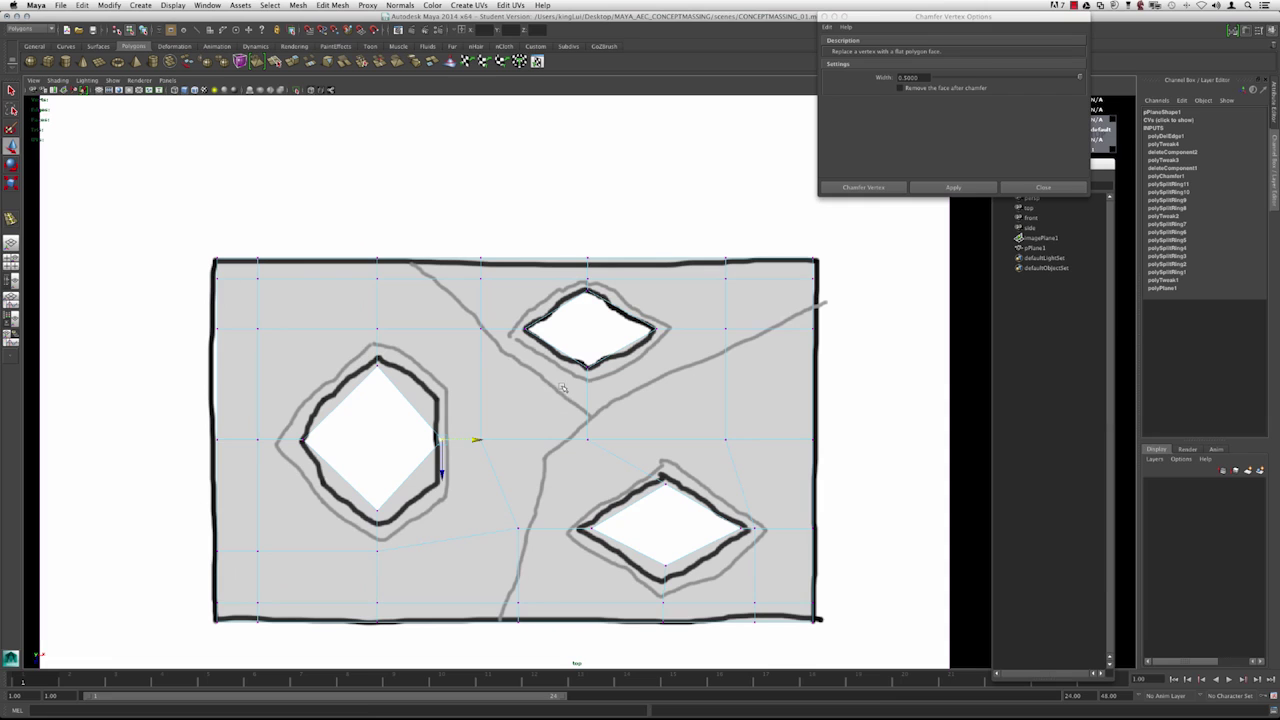
key("F10")
double_click(572, 367)
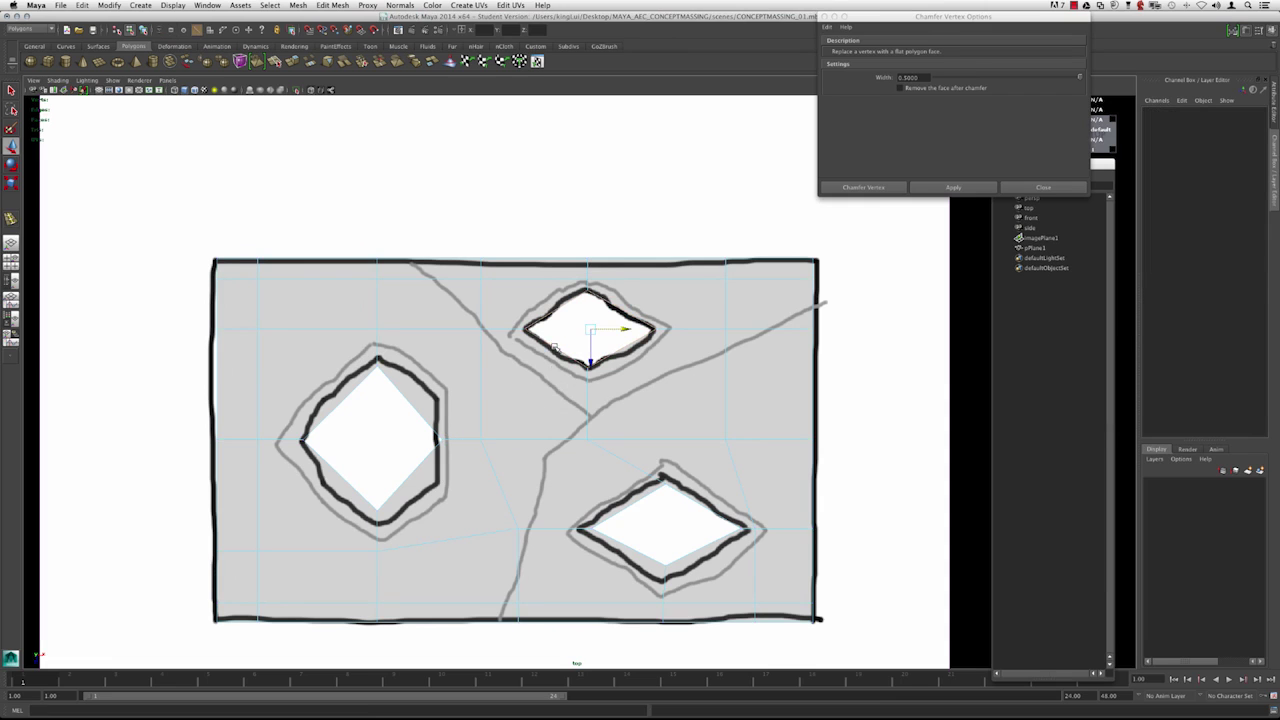
middle_click_drag(577, 399, 547, 425, "alt")
right_click_drag(547, 425, 605, 449, "alt")
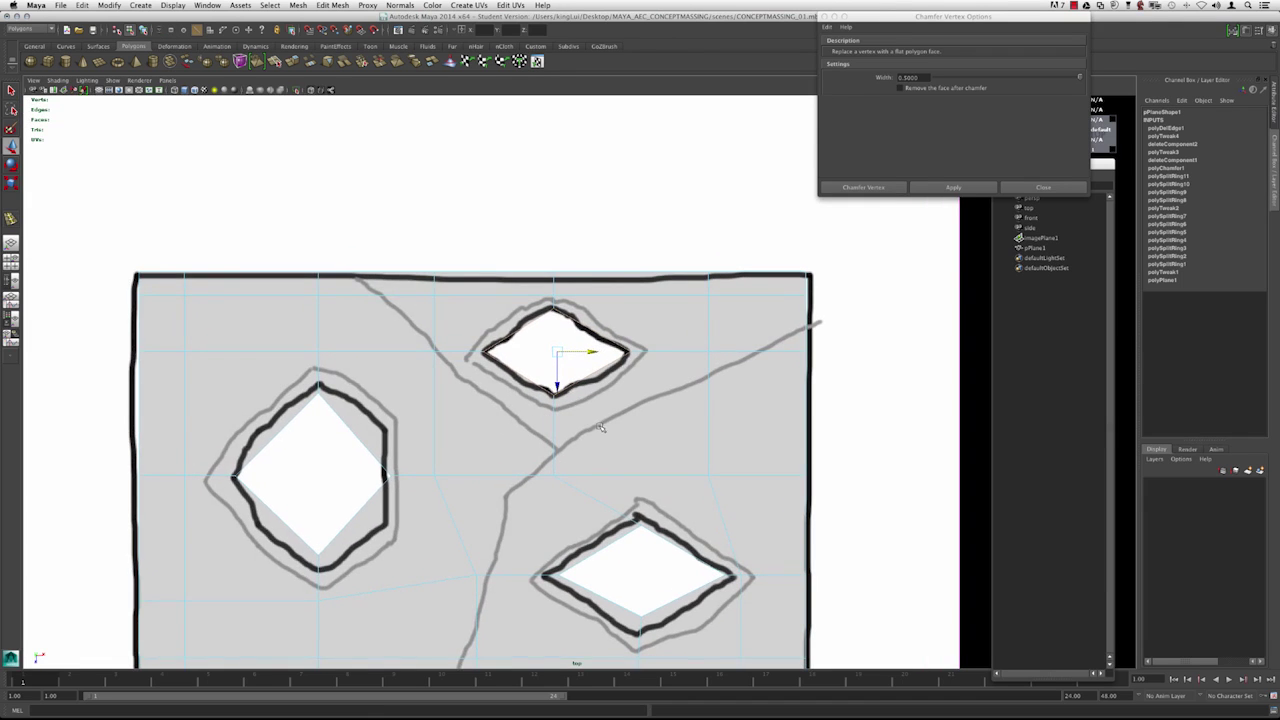
left_click(332, 5)
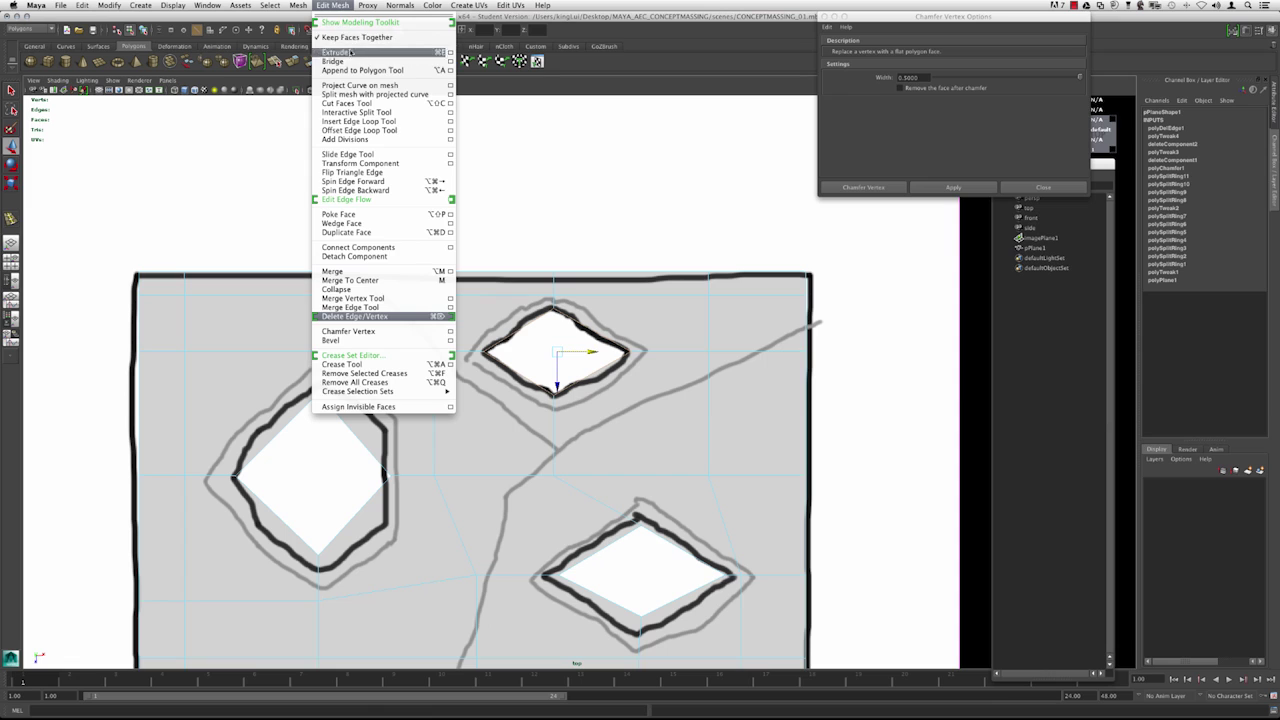
left_click(352, 54)
Scale the upper opening's extruded edges uniformly inward to form a thin border inside the diamond.
scroll(560, 340, "up", 3)
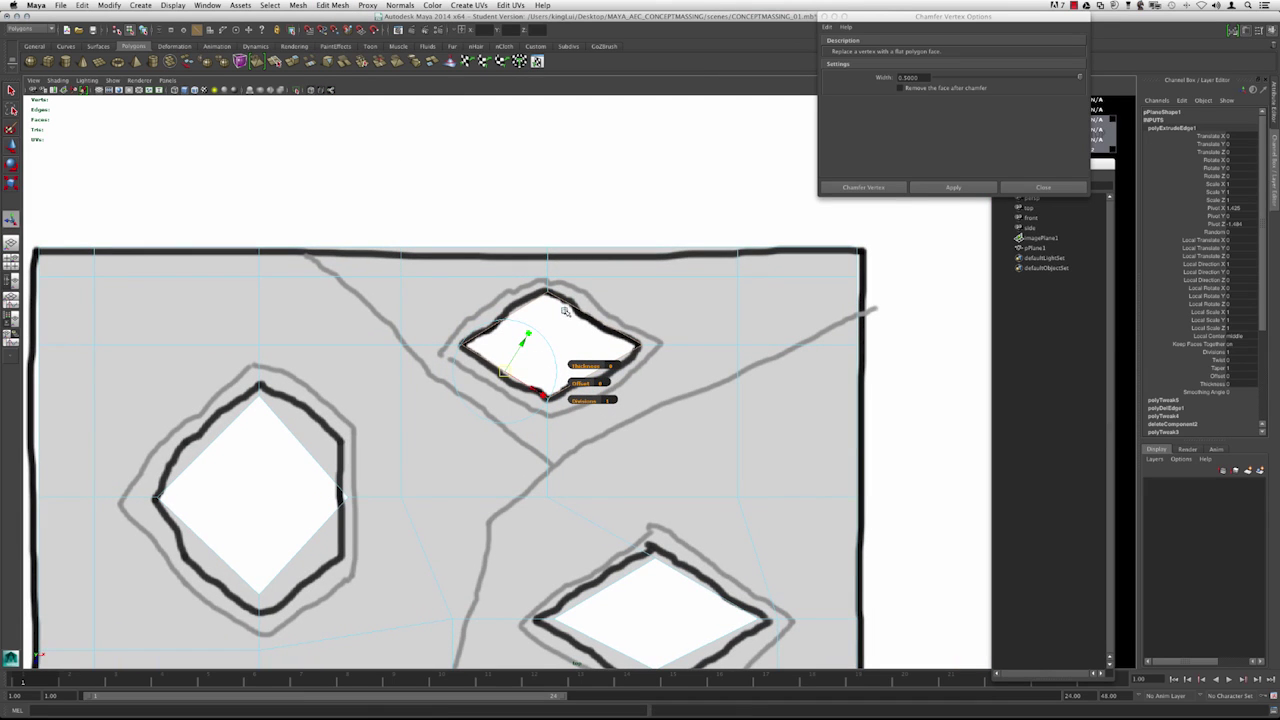
left_click(563, 310)
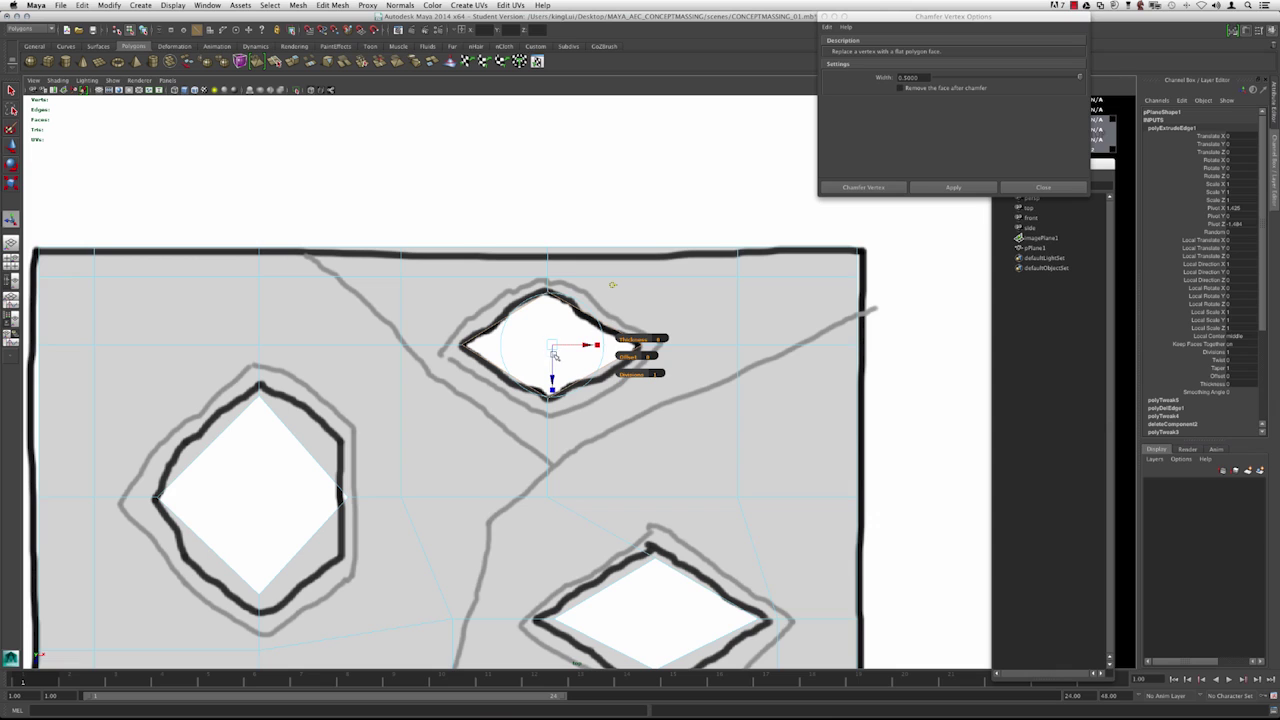
left_click_drag(552, 346, 552, 349)
middle_click_drag(665, 454, 649, 285, "alt")
key("w")
Extrude the left opening's border edges and scale them inward to form a thin inner border.
middle_click_drag(463, 305, 721, 388, "alt")
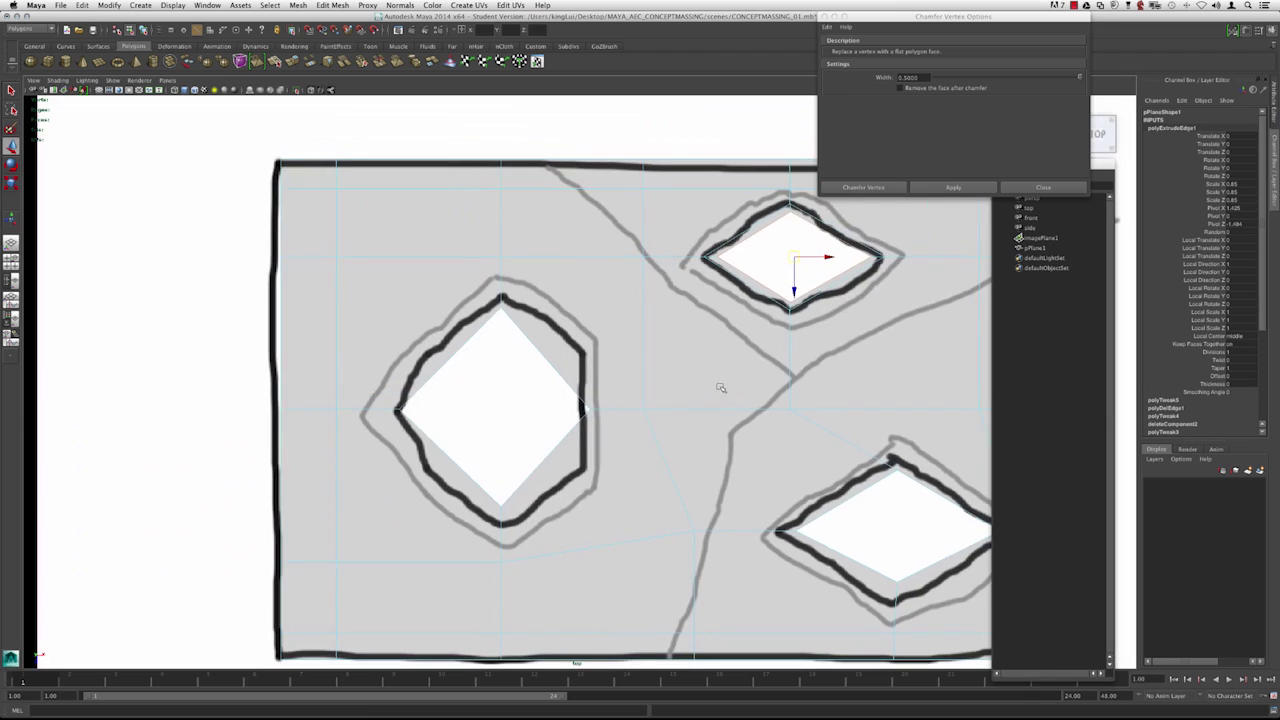
left_click(536, 348)
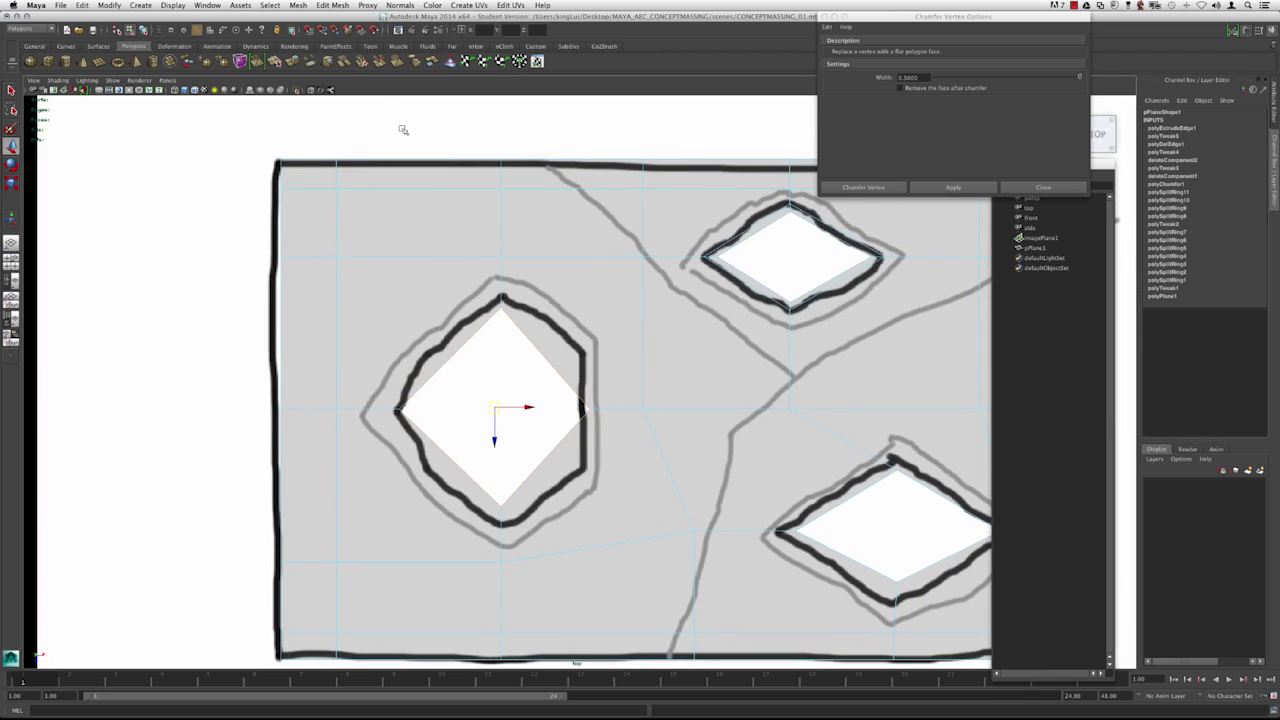
left_click(323, 5)
left_click(347, 54)
key("e")
key("r")
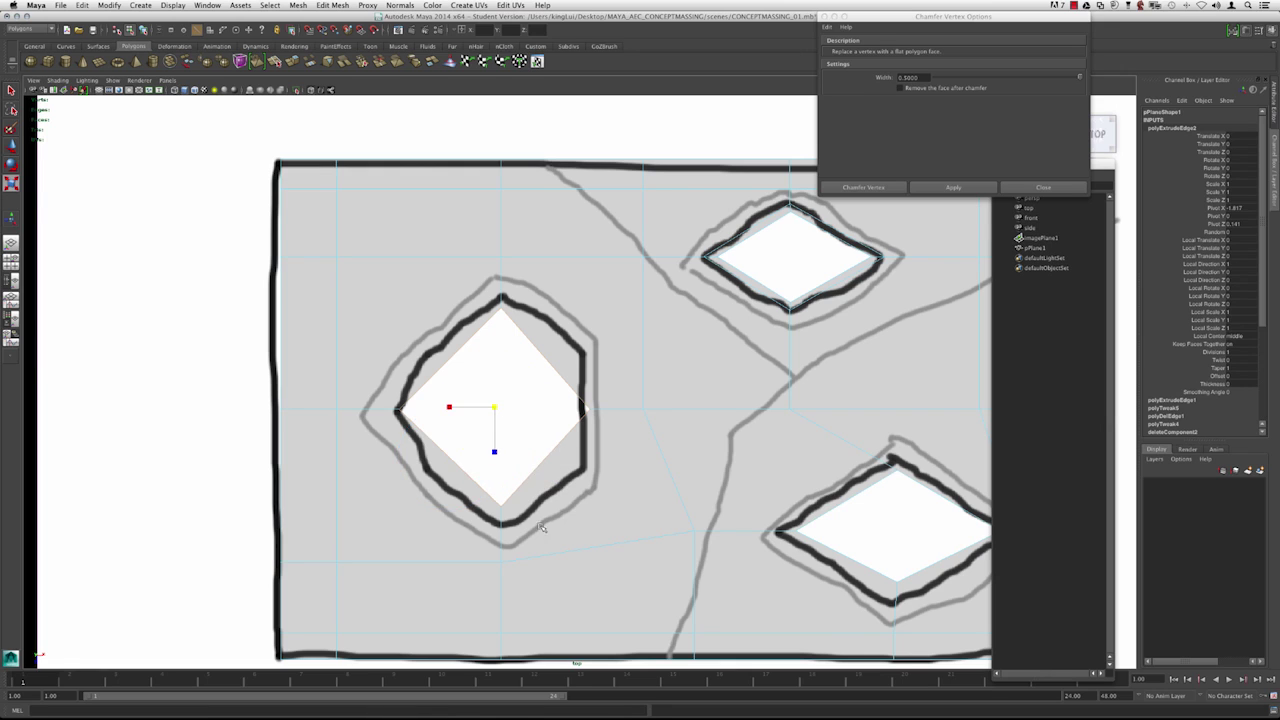
left_click_drag(491, 416, 481, 417)
middle_click_drag(690, 398, 389, 337, "alt")
key("w")
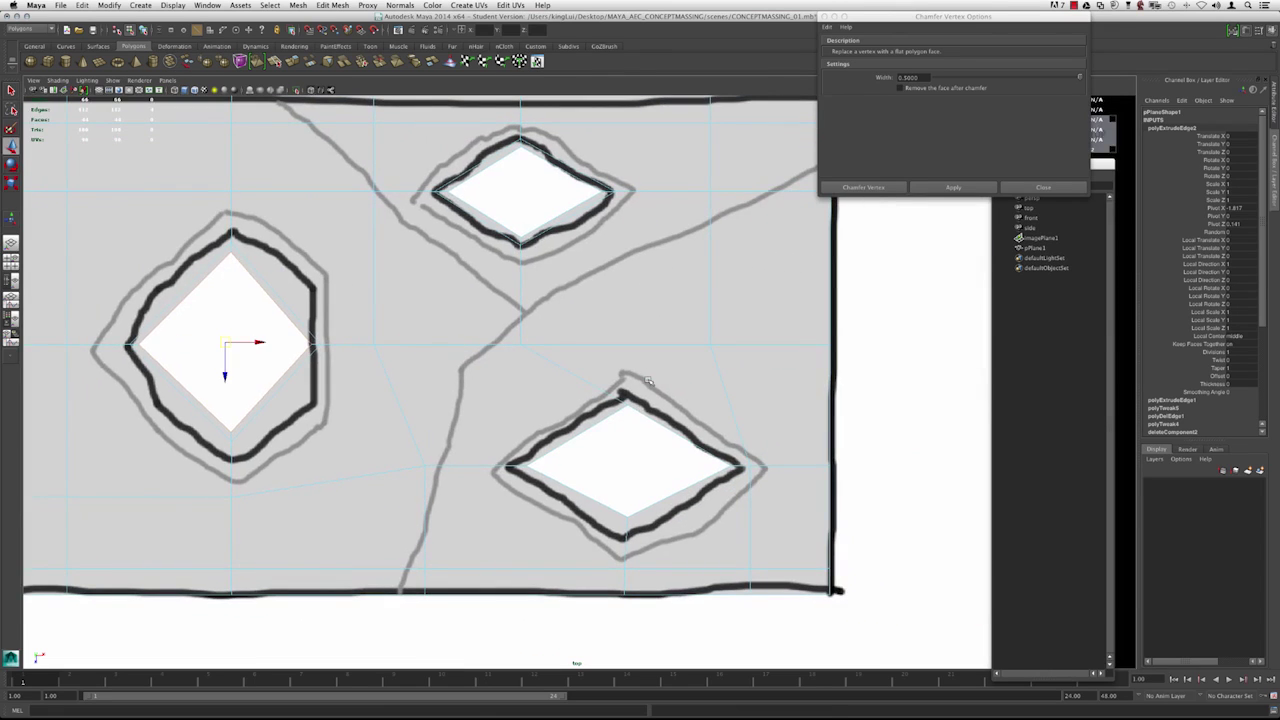
Extrude the lower-right opening's border edges and scale them inward to form a thin inner border.
left_click(645, 418)
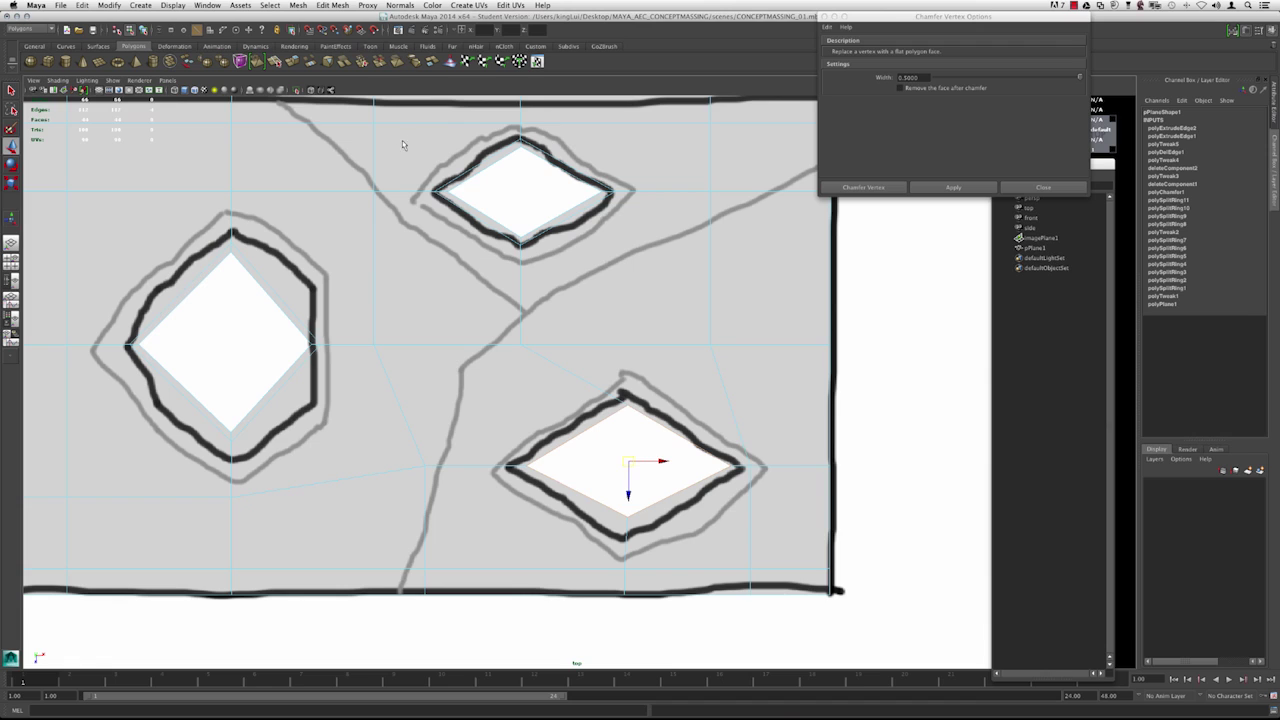
left_click(257, 62)
middle_click_drag(737, 374, 694, 349, "alt")
key("e")
key("r")
left_click_drag(586, 437, 566, 443)
key("w")
Delete the vertical edge loop running past the right corner of the lower-right diamond.
middle_click_drag(571, 373, 573, 343, "alt")
right_click_drag(573, 343, 440, 326)
left_click_drag(463, 310, 702, 488)
right_click_drag(704, 408, 699, 378)
double_click(697, 379)
scroll(660, 383, "down", 7)
middle_click_drag(660, 383, 660, 402, "alt")
scroll(789, 473, "up", 2)
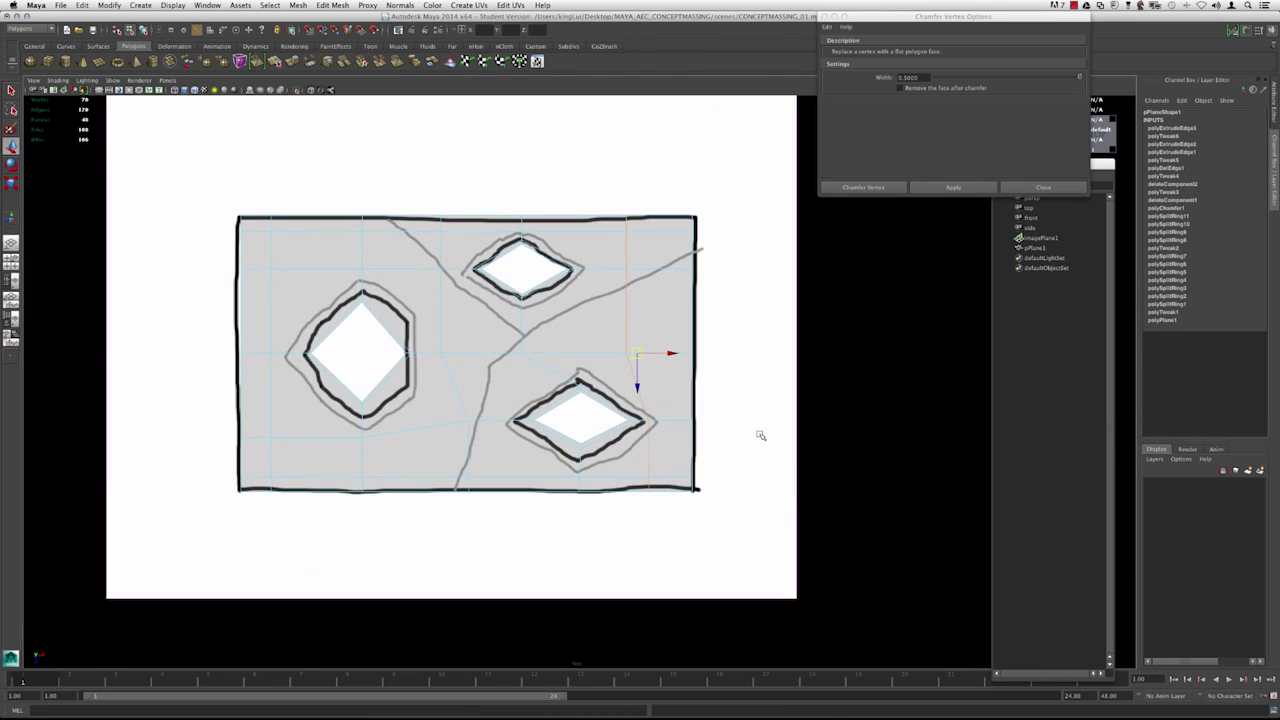
left_click(316, 6)
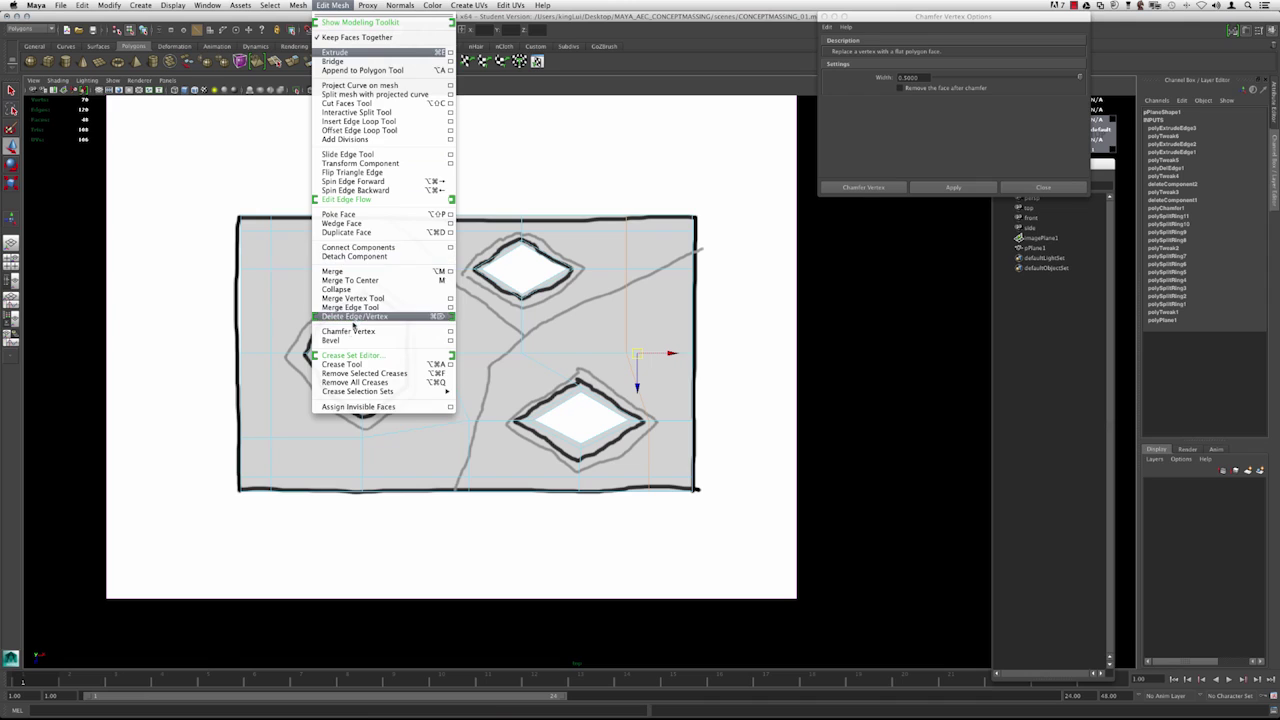
left_click(374, 321)
Select all vertices around the lower-right opening and scale them outward to fit the sketched outlines.
right_click_drag(577, 416, 616, 376, "alt")
key("F9")
left_click_drag(459, 368, 690, 495)
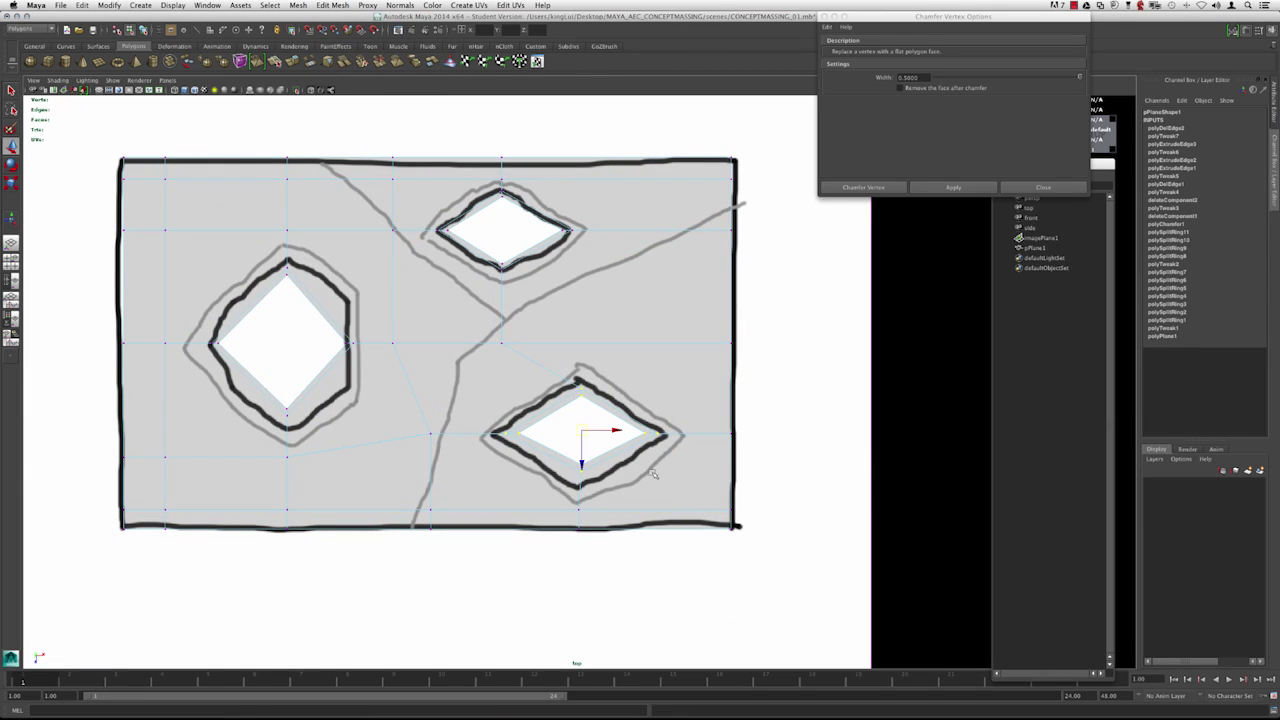
key("r")
left_click_drag(583, 429, 602, 418)
Select all vertices around the upper opening and scale them slightly outward to fit the sketched outlines.
middle_click_drag(477, 282, 520, 354, "alt")
left_click_drag(469, 257, 632, 356)
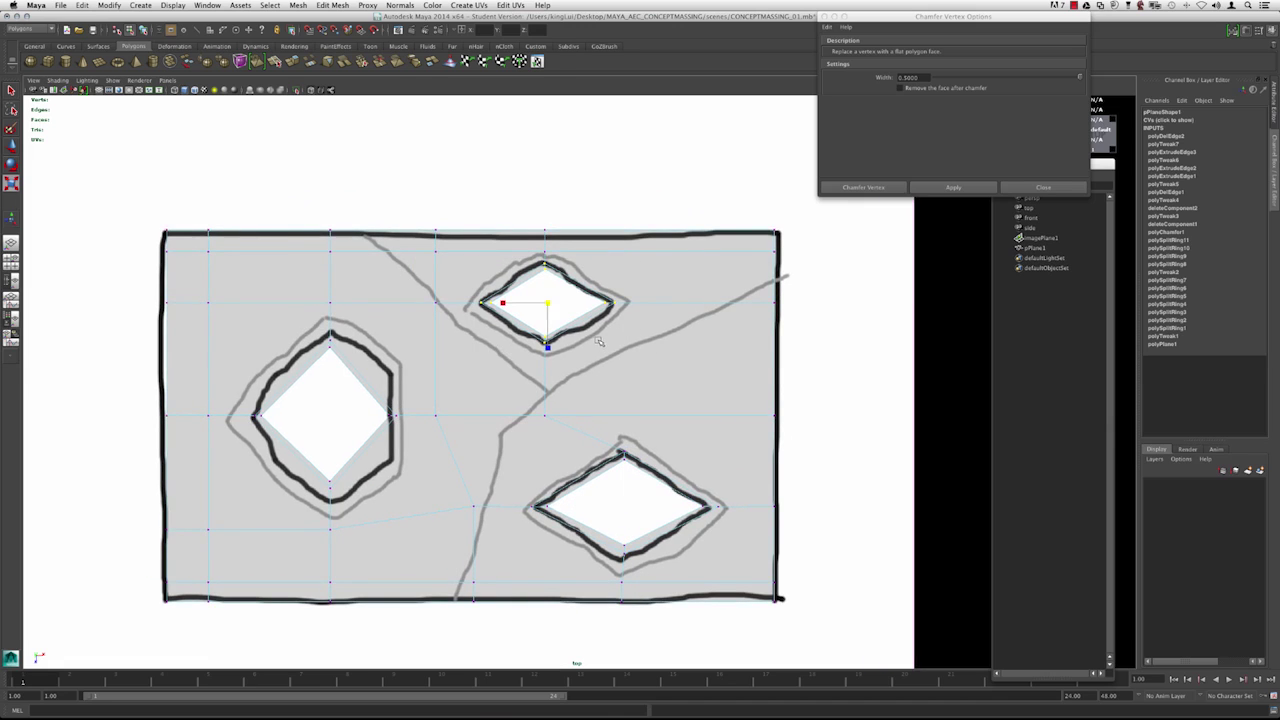
left_click_drag(547, 302, 565, 299)
Delete the horizontal edge loop just above the upper diamond.
middle_click_drag(472, 239, 477, 294, "alt")
right_click_drag(478, 310, 478, 295)
double_click(478, 305)
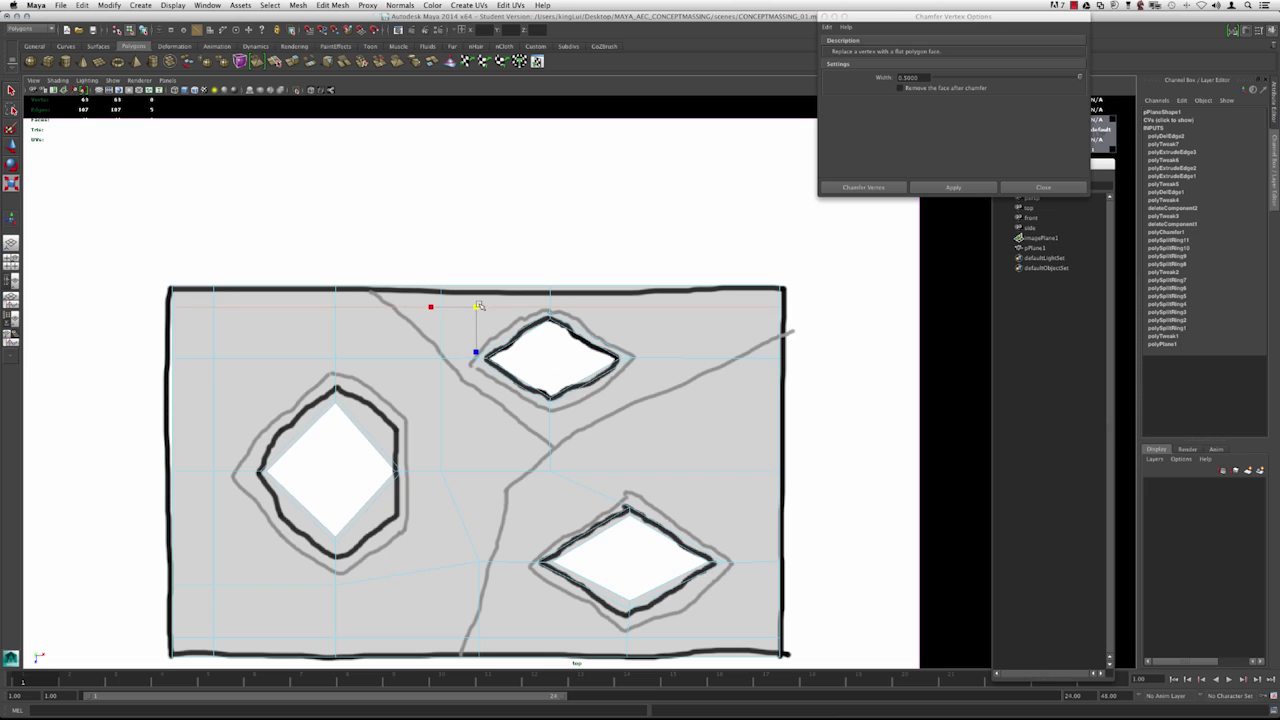
left_click(332, 5)
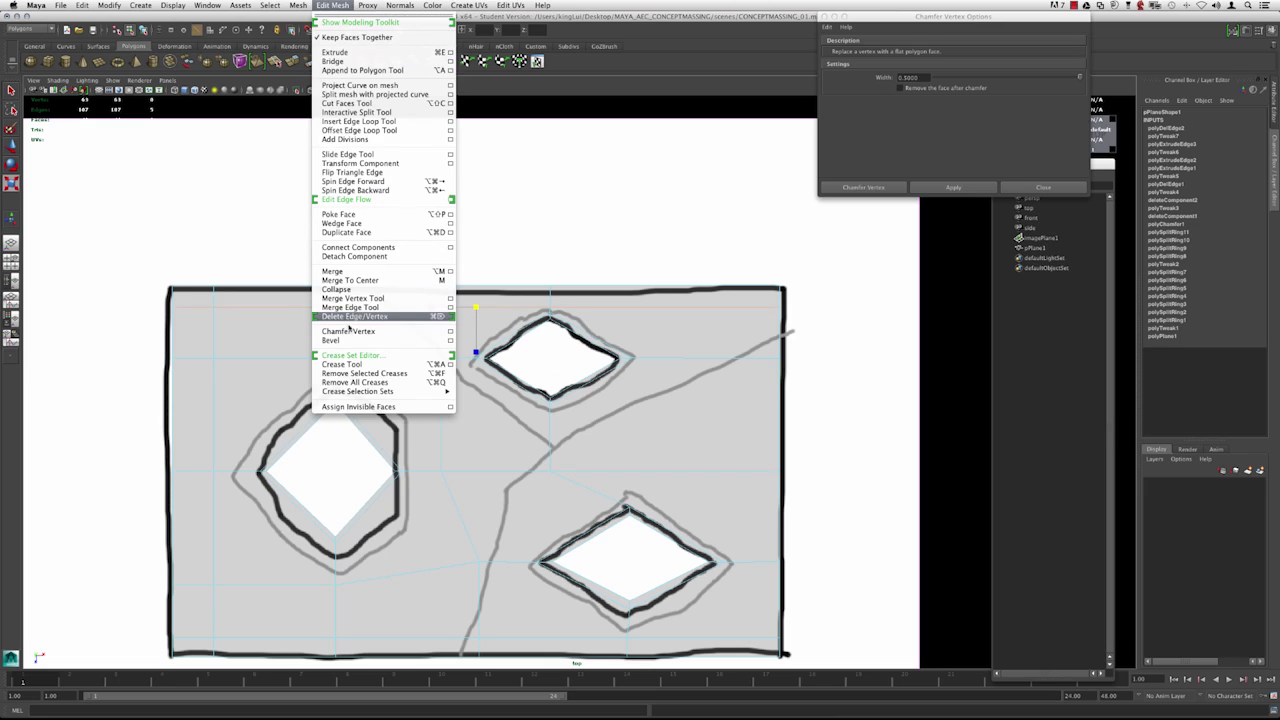
left_click(355, 317)
Select all vertices around the left opening and scale them outward toward the grey outer outline.
middle_click_drag(549, 277, 589, 269, "alt")
scroll(526, 275, "up", 1)
middle_click_drag(415, 306, 503, 279, "alt")
middle_click_drag(428, 375, 461, 349, "alt")
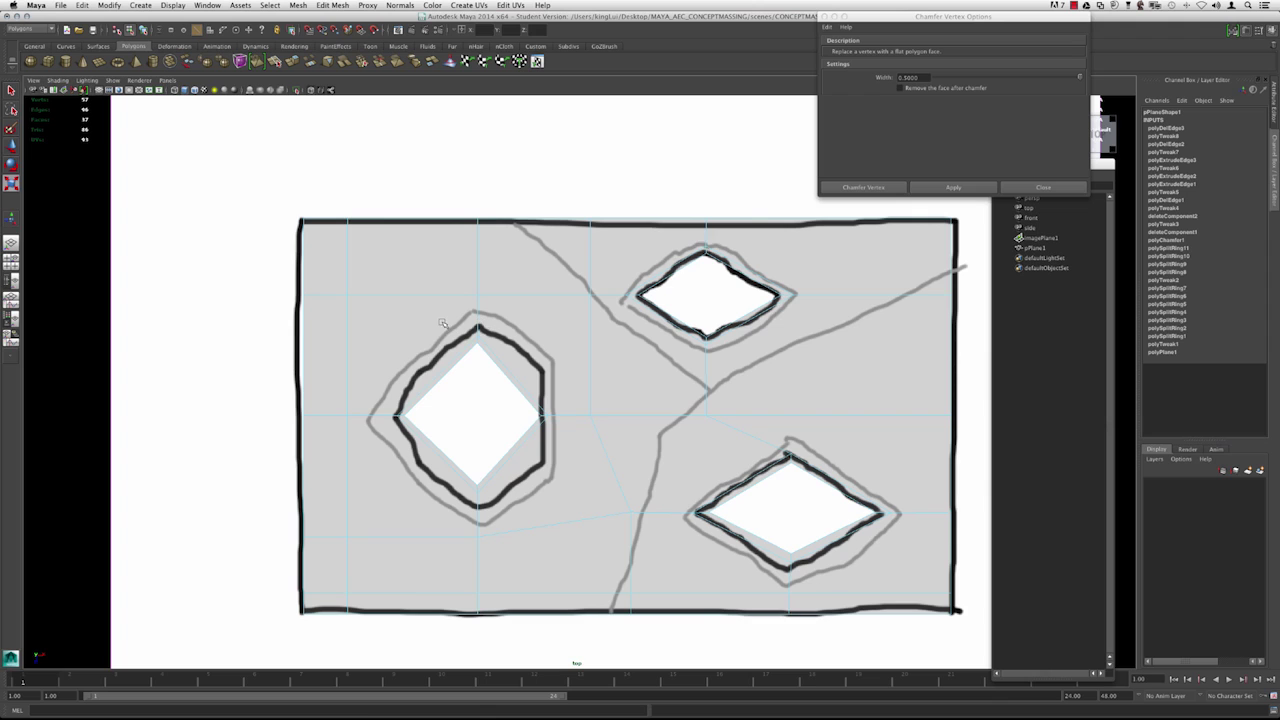
left_click_drag(382, 320, 561, 513)
key("r")
mouse_move(473, 413)
left_mouse_down()
mouse_move(522, 405)
mouse_move(587, 431)
left_mouse_up()
scroll(486, 378, "up", 2)
Move the left opening's right corner vertices inward to line up with the outline's straight right side.
key("w")
key("d")
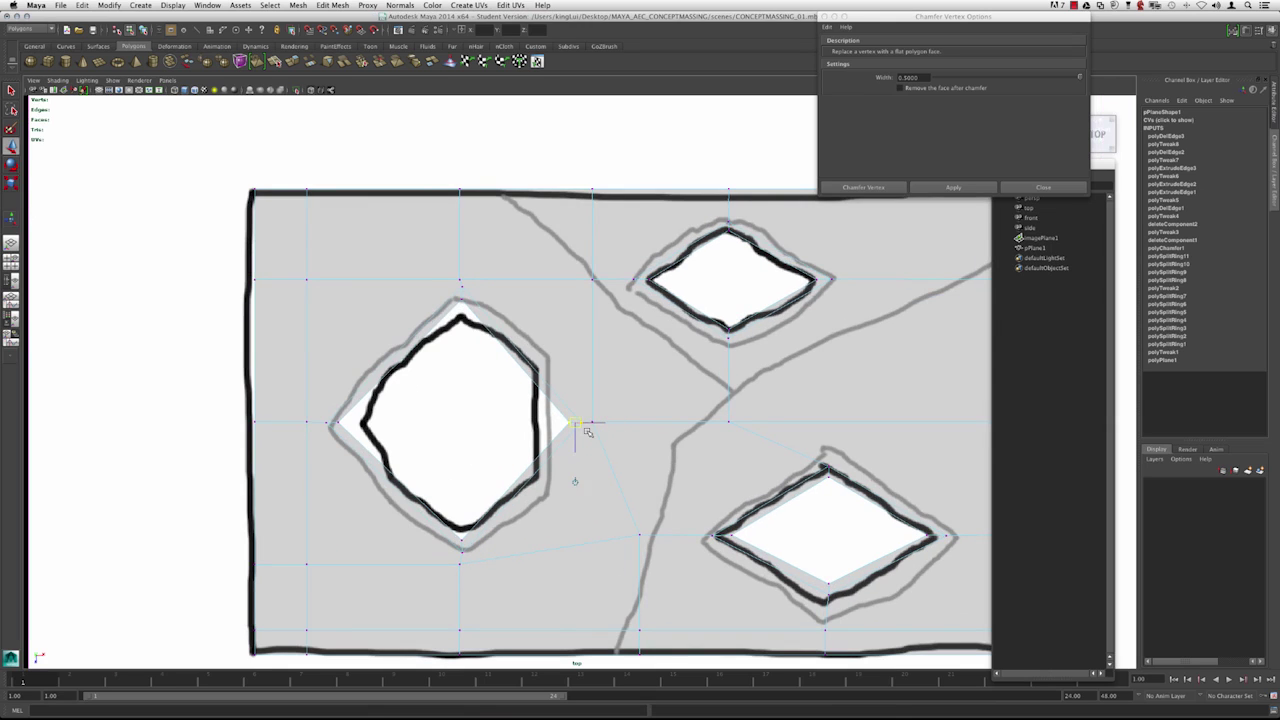
key("d")
left_click_drag(577, 424, 584, 424)
key("v")
left_click(611, 422)
left_click_drag(614, 423, 587, 424)
middle_click_drag(512, 417, 487, 439, "alt")
left_click_drag(566, 443, 564, 442)
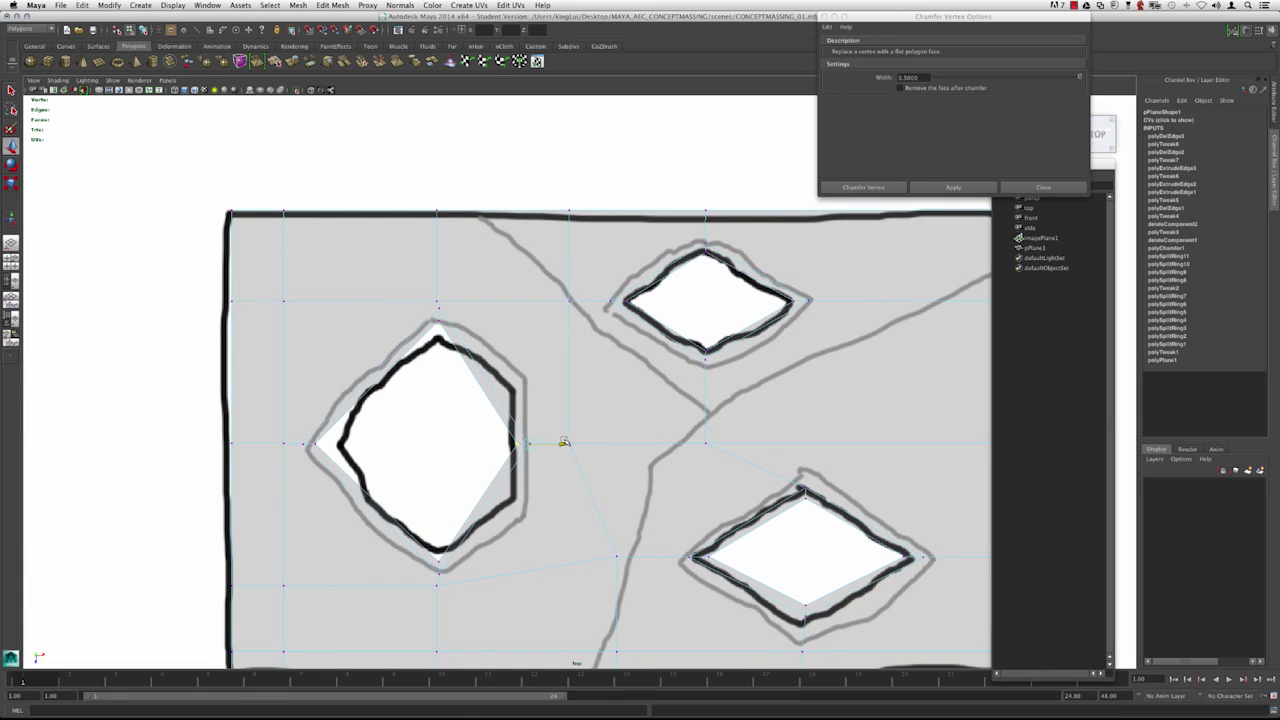
Insert an edge loop across the left opening's upper-right border and move its vertices out to the outline's upper-right corner.
middle_click_drag(487, 405, 504, 386, "alt")
key("y")
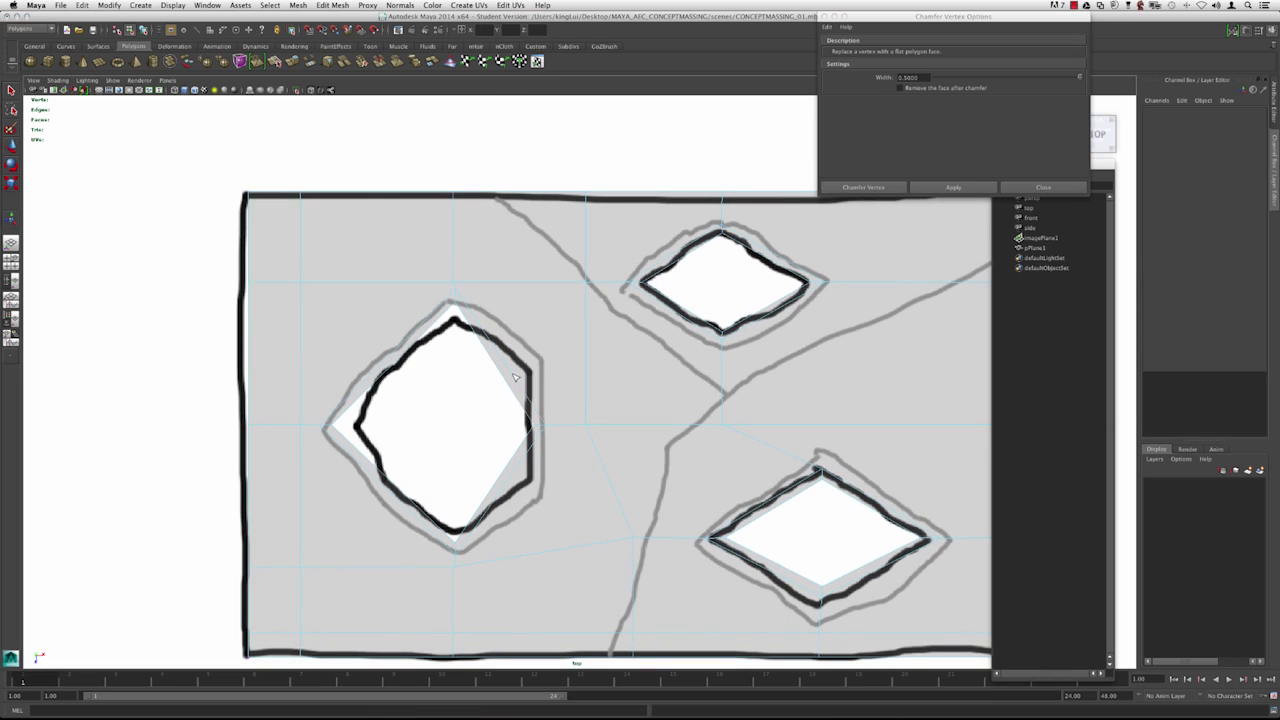
left_click(516, 377)
key("w")
mouse_move(534, 371)
left_mouse_down()
mouse_move(499, 385)
mouse_move(534, 360)
left_mouse_up()
Insert an edge loop across the left opening's lower-right border and move its vertices out to the outline's lower-right corner.
right_click_drag(480, 366, 566, 426, "alt")
middle_click_drag(566, 426, 580, 440, "alt")
right_click_drag(677, 446, 765, 446, "alt")
middle_click_drag(507, 436, 537, 366, "alt")
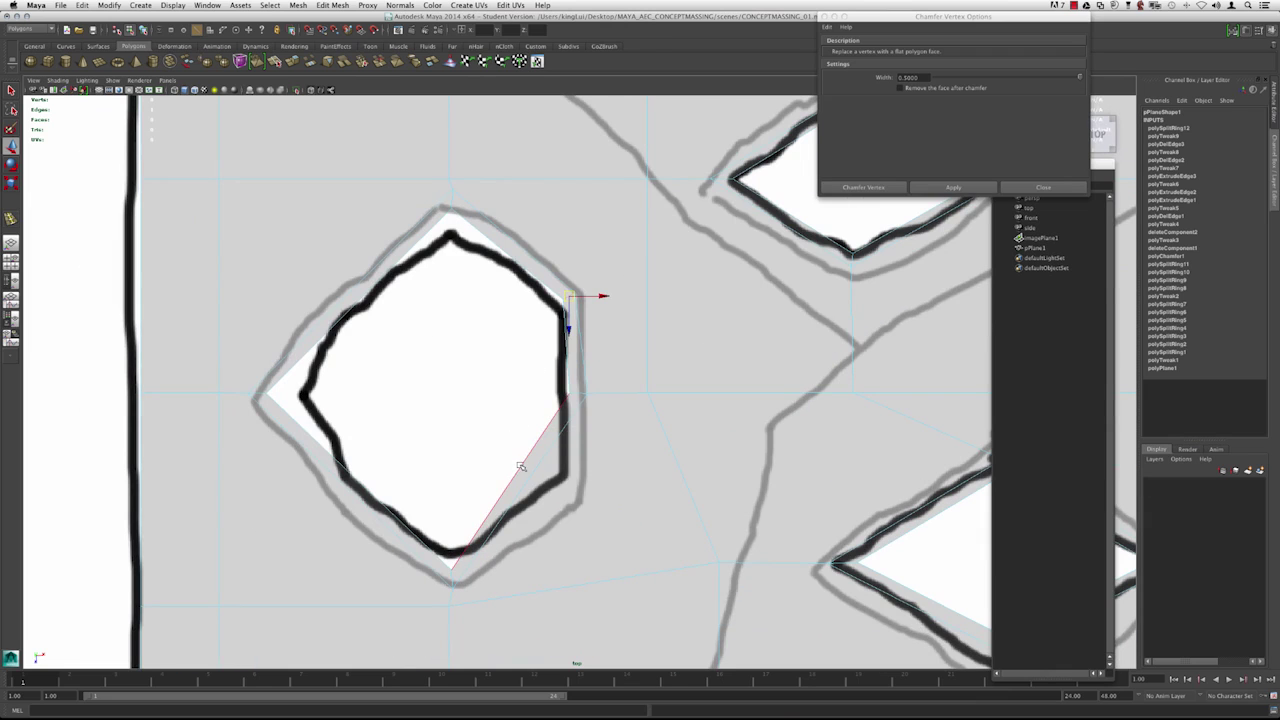
left_click(332, 5)
left_click(368, 122)
left_click_drag(526, 467, 569, 488)
key("w")
middle_click_drag(531, 439, 490, 379, "alt")
Turn X-ray off and select the middle vertices on the right side of the left opening's border.
right_click_drag(490, 379, 569, 354, "alt")
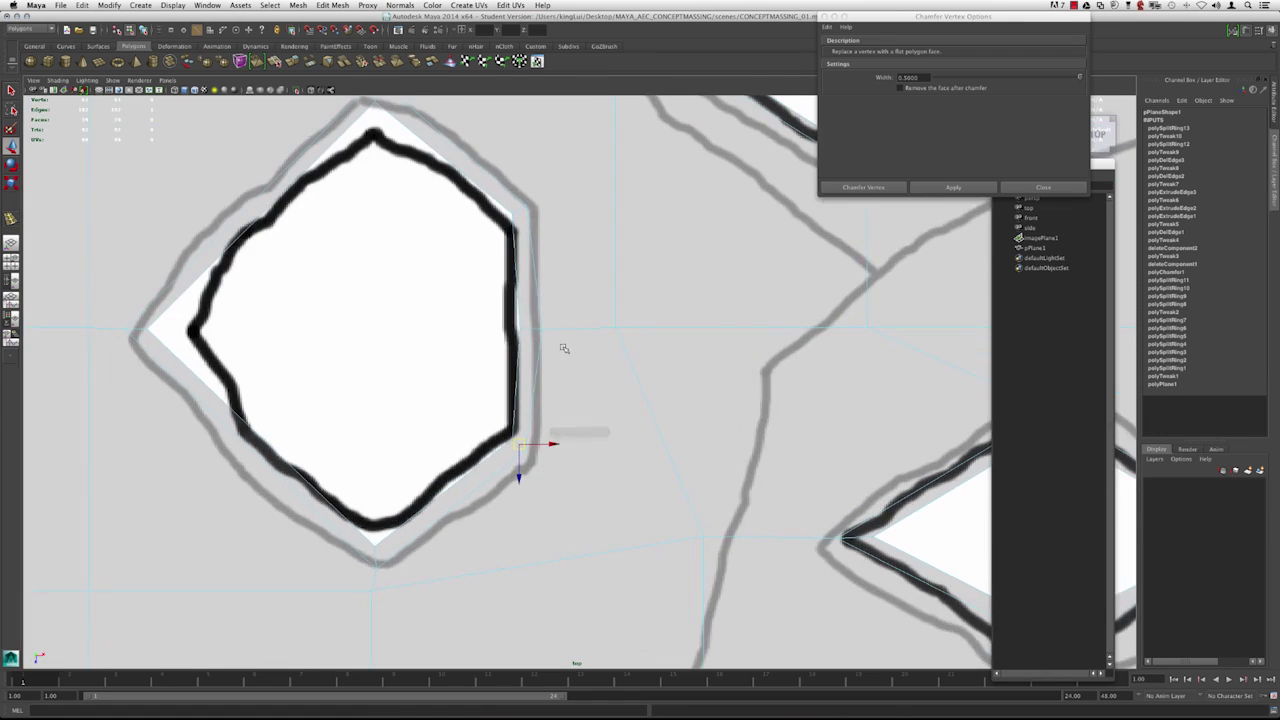
middle_click_drag(556, 354, 549, 431, "alt")
right_click_drag(549, 431, 474, 260, "alt")
left_click(312, 91)
mouse_move(351, 349)
right_mouse_down("alt")
mouse_move(566, 411)
mouse_move(538, 398)
right_mouse_up("alt")
left_click_drag(524, 387, 539, 314)
key("v")
middle_click_drag(541, 404, 543, 382, "alt")
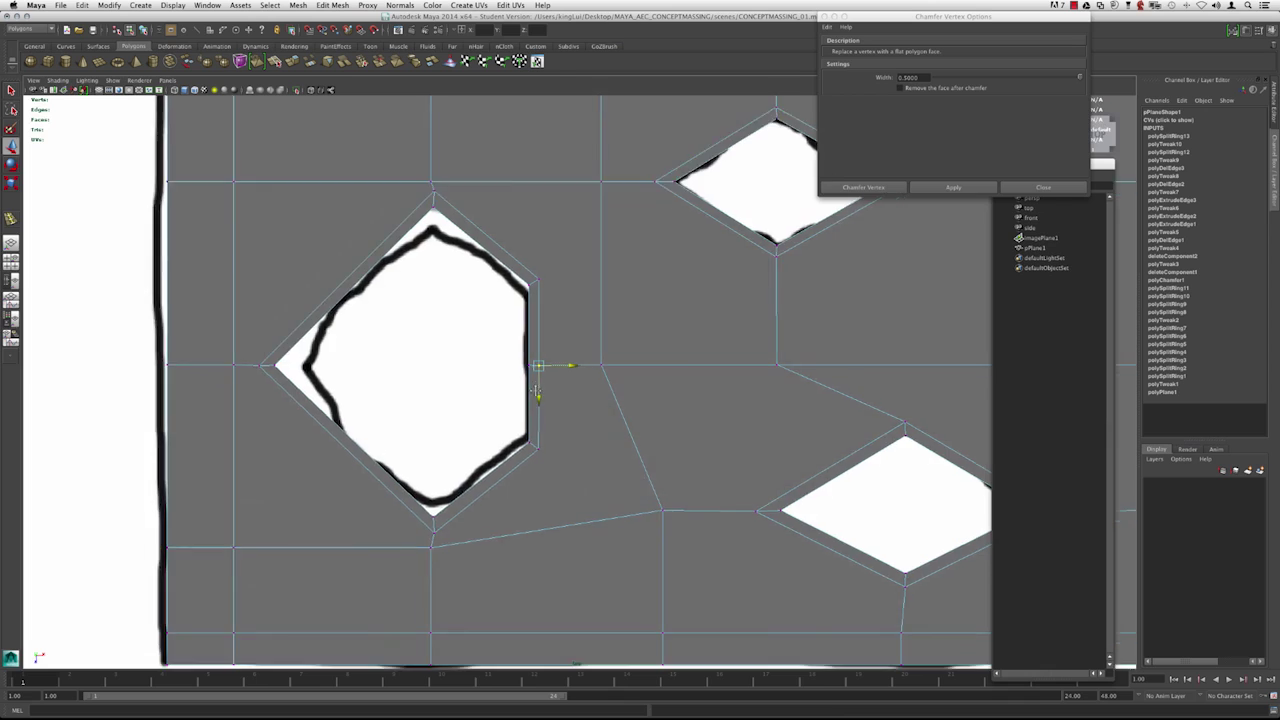
Move the left corner vertices of the left opening slightly inward toward the building outline.
right_click_drag(543, 382, 220, 352, "alt")
right_click_drag(371, 319, 617, 411, "alt")
middle_click_drag(454, 340, 450, 361, "alt")
right_click_drag(450, 362, 558, 358, "alt")
right_click_drag(446, 336, 549, 396, "alt")
middle_click_drag(468, 366, 487, 353, "alt")
scroll(438, 344, "up", 1)
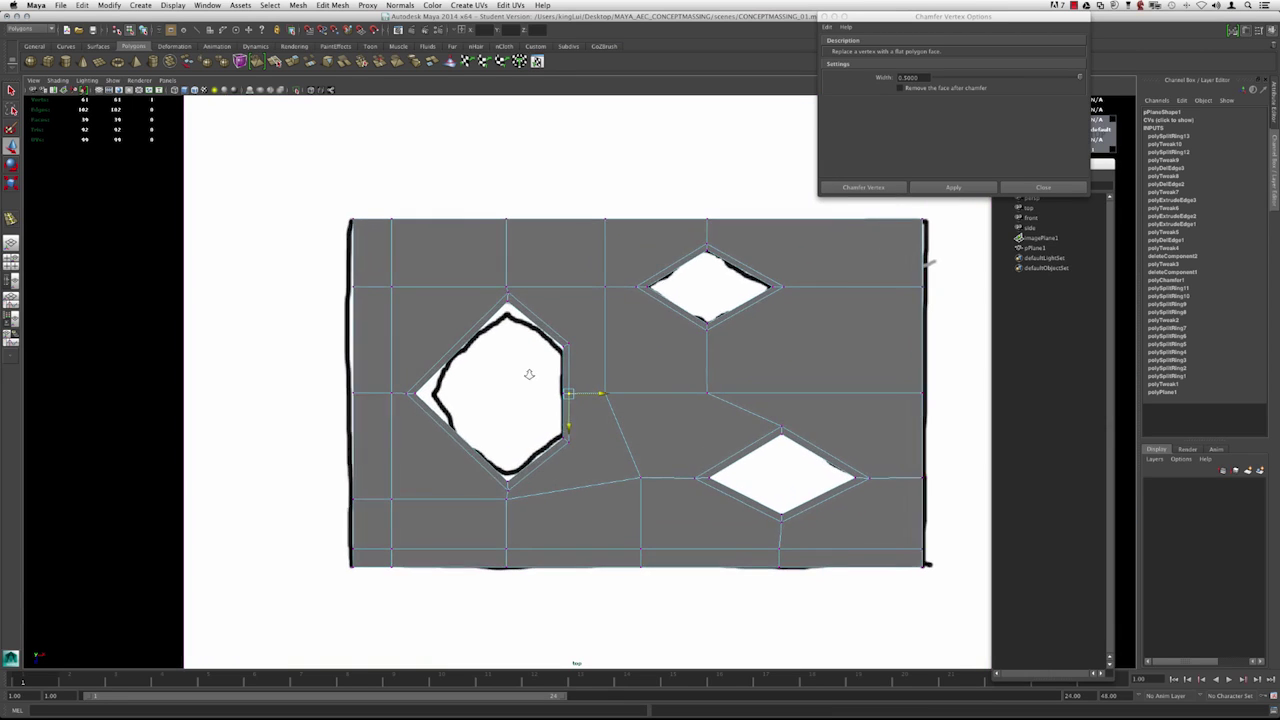
left_click_drag(400, 407, 455, 394)
Check the plane in wireframe and shaded display, return to object mode, and turn X-ray back on.
mouse_move(600, 366)
middle_mouse_down("alt")
mouse_move(453, 341)
mouse_move(494, 384)
middle_mouse_up("alt")
key("4")
key("5")
right_click_drag(497, 357, 582, 277)
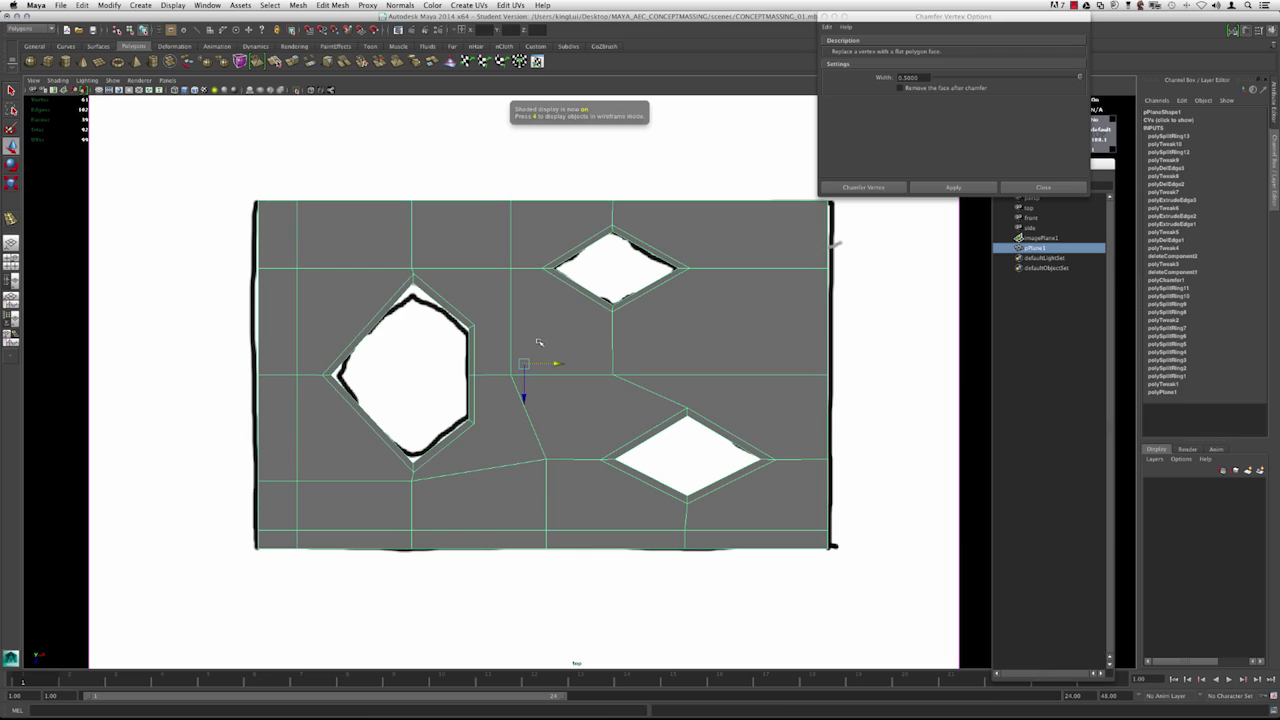
middle_click_drag(512, 250, 500, 272, "alt")
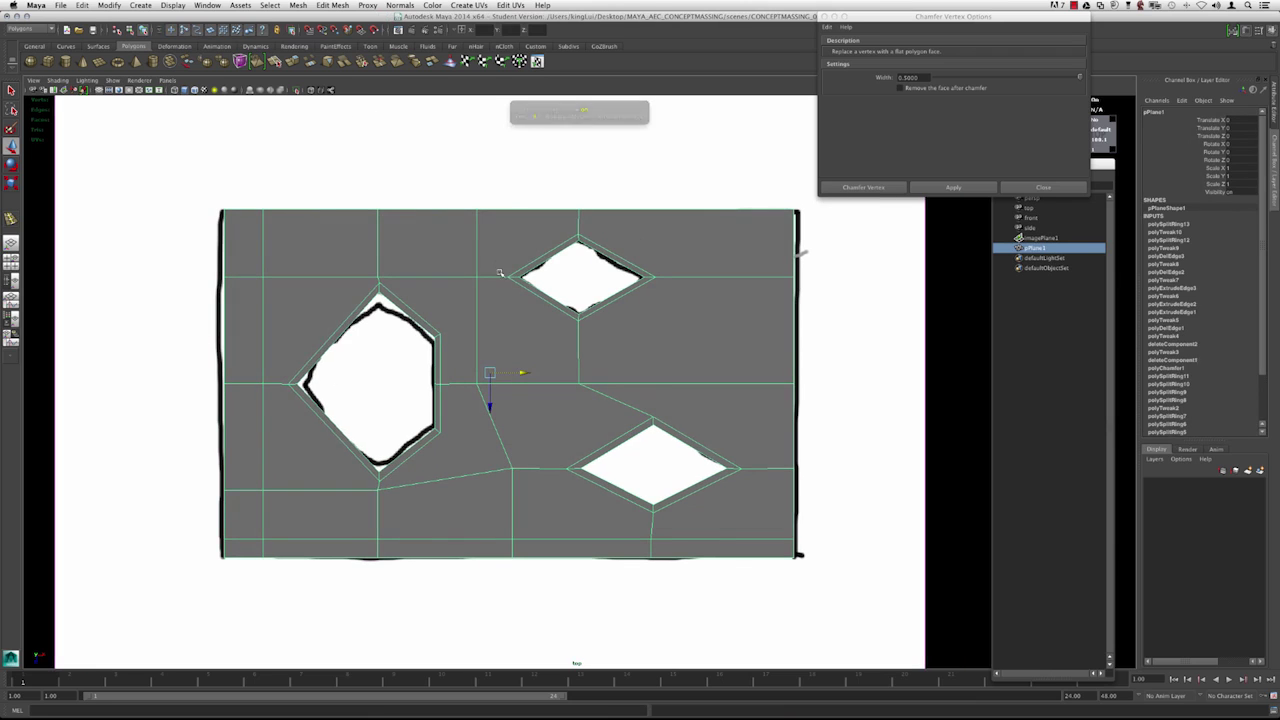
left_click(312, 91)
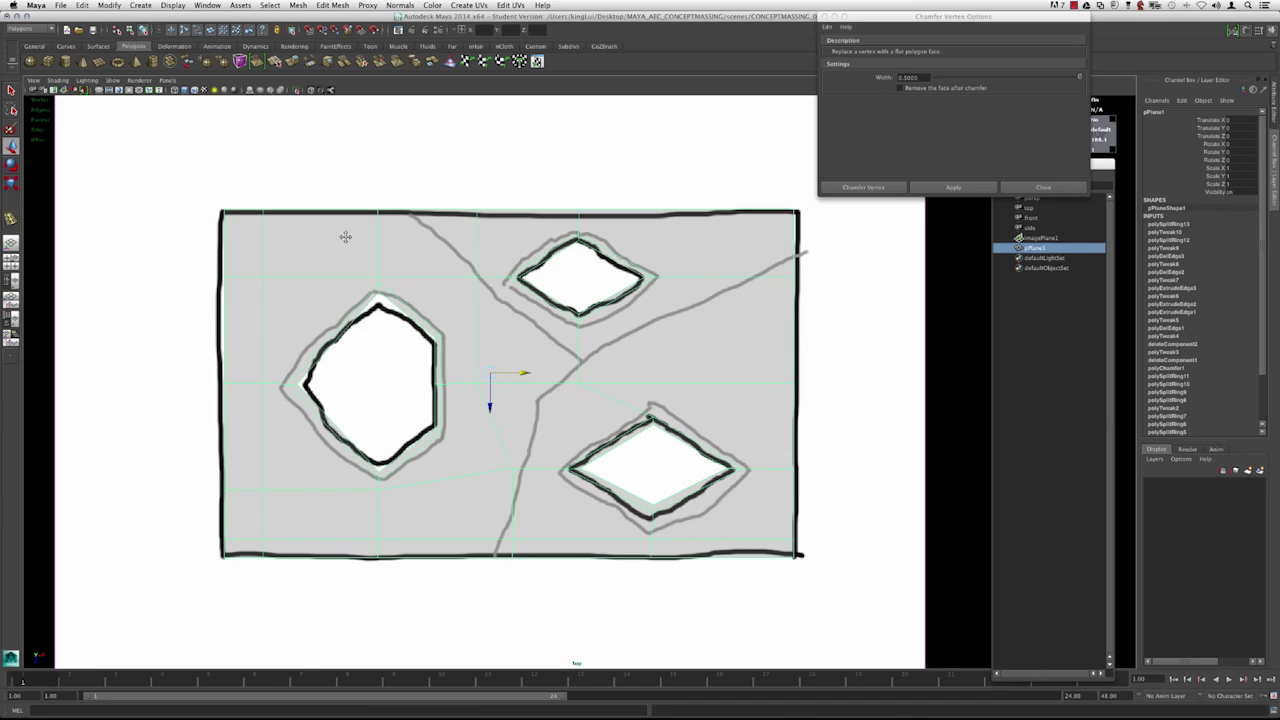
Turn off X-ray display and delete the plane's construction history.
middle_click_drag(341, 237, 357, 247, "alt")
left_click(312, 91)
right_click_drag(356, 230, 420, 269, "alt")
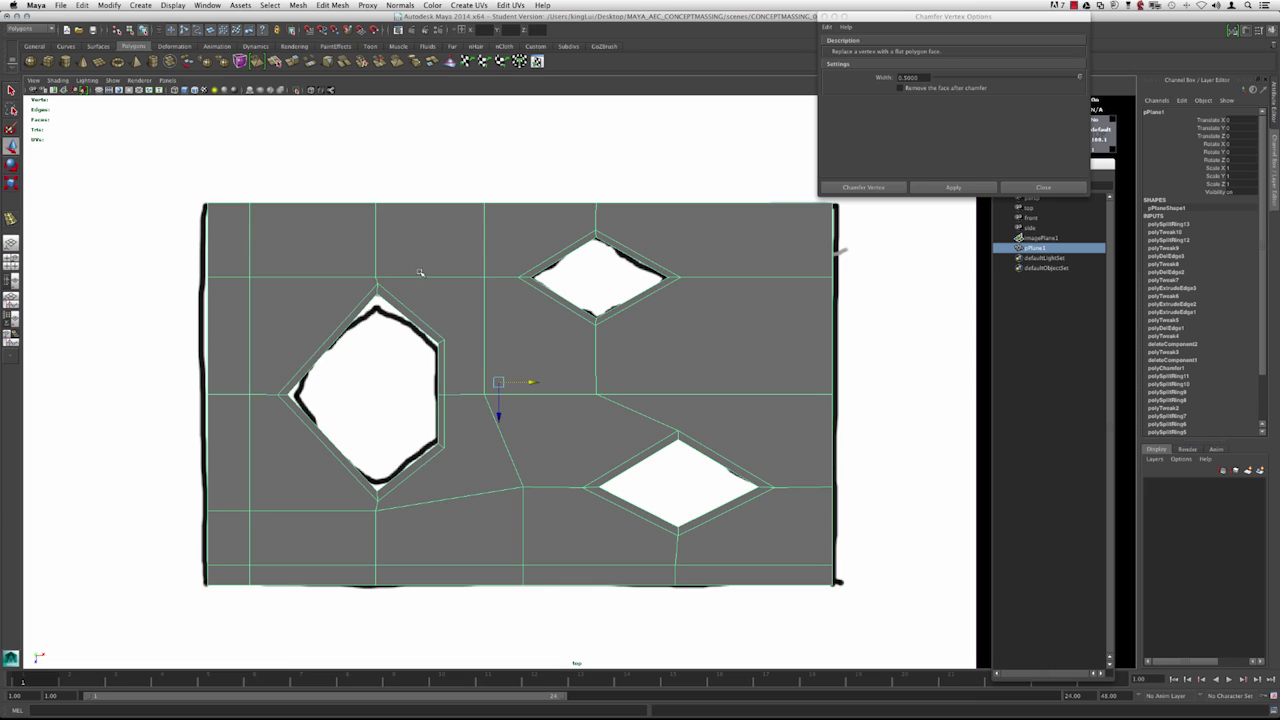
left_click(82, 5)
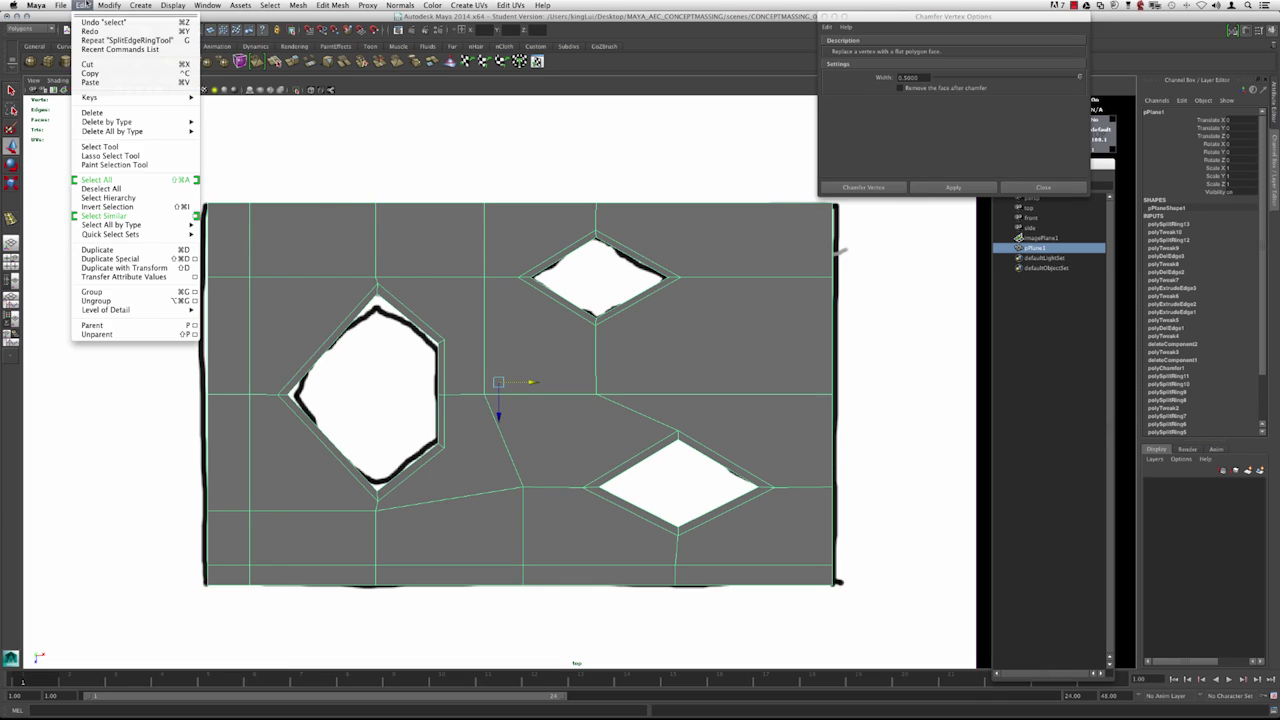
mouse_move(179, 121)
left_click(222, 127)
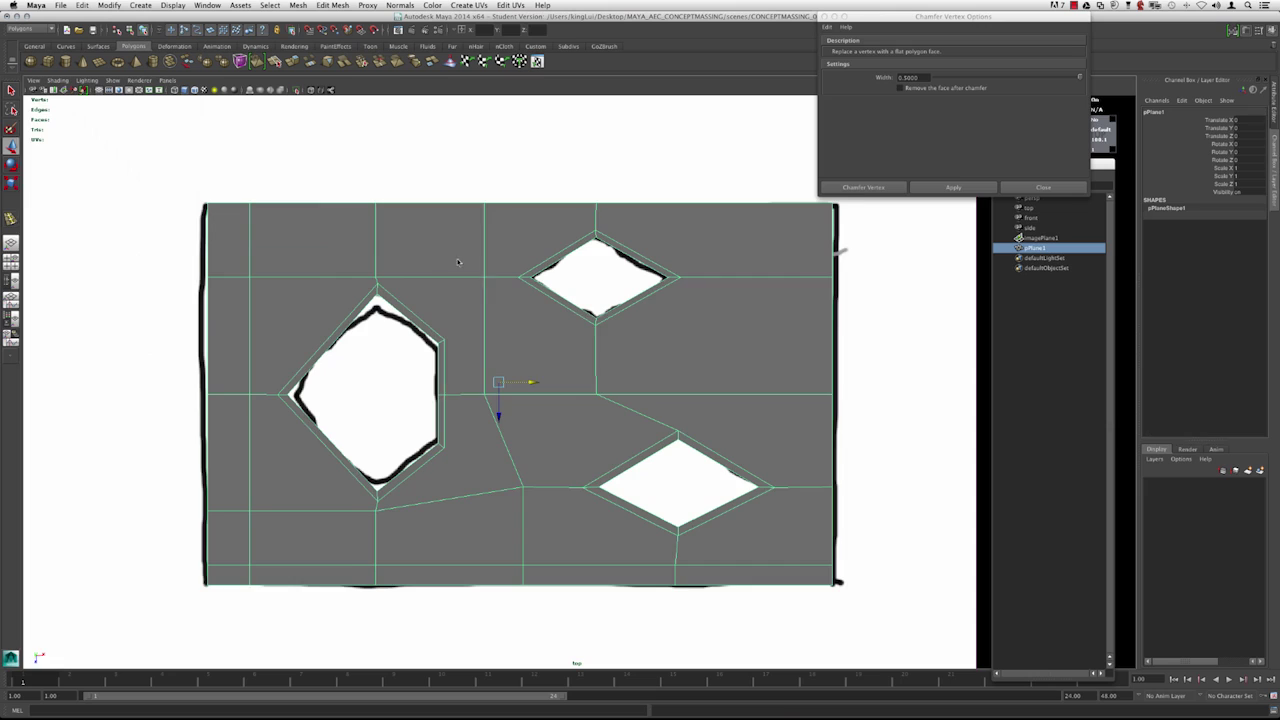
Move the vertex directly above the left opening slightly toward the plane's top edge.
right_click_drag(454, 236, 492, 254, "alt")
middle_click_drag(525, 252, 487, 279, "alt")
middle_click_drag(361, 319, 421, 298, "alt")
right_click_drag(440, 284, 366, 275)
left_click(429, 294)
left_click_drag(430, 294, 432, 277)
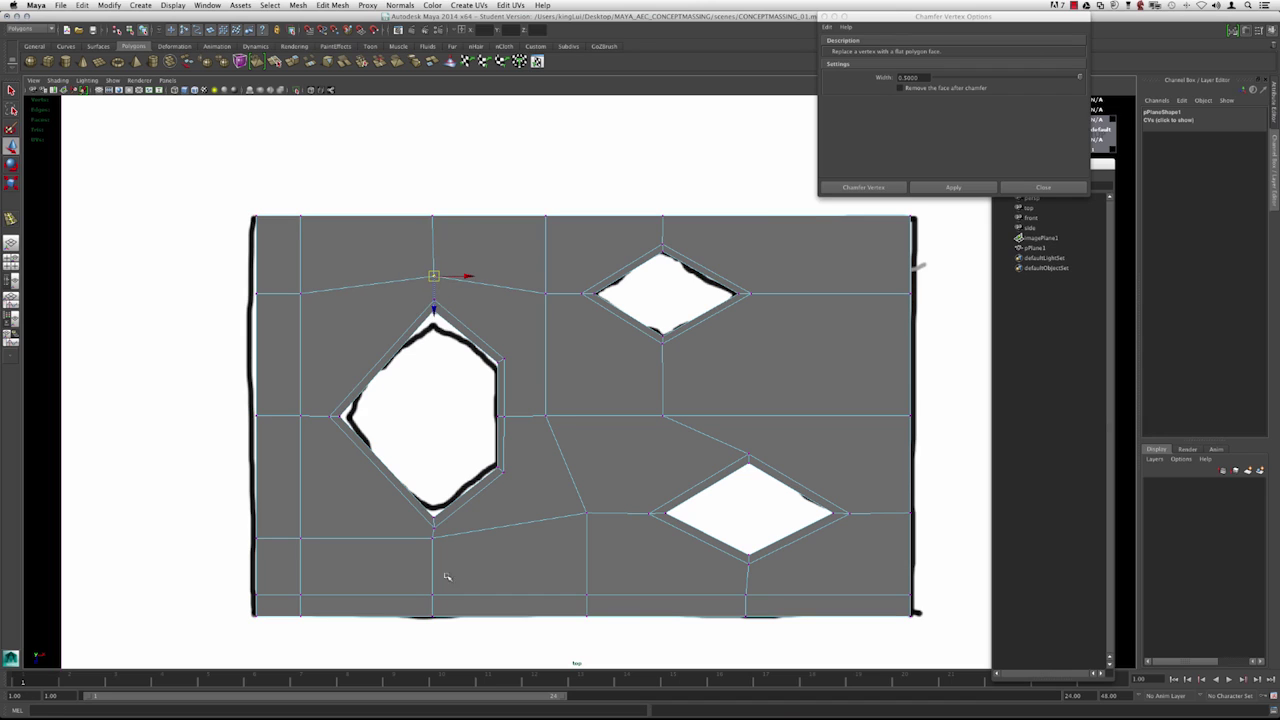
Move the middle vertex on the plane's right edge upward along the edge so its connecting edge slopes like the sketched road.
mouse_move(522, 286)
middle_mouse_down("alt")
mouse_move(446, 318)
mouse_move(488, 310)
middle_mouse_up("alt")
middle_click_drag(582, 413, 571, 351, "alt")
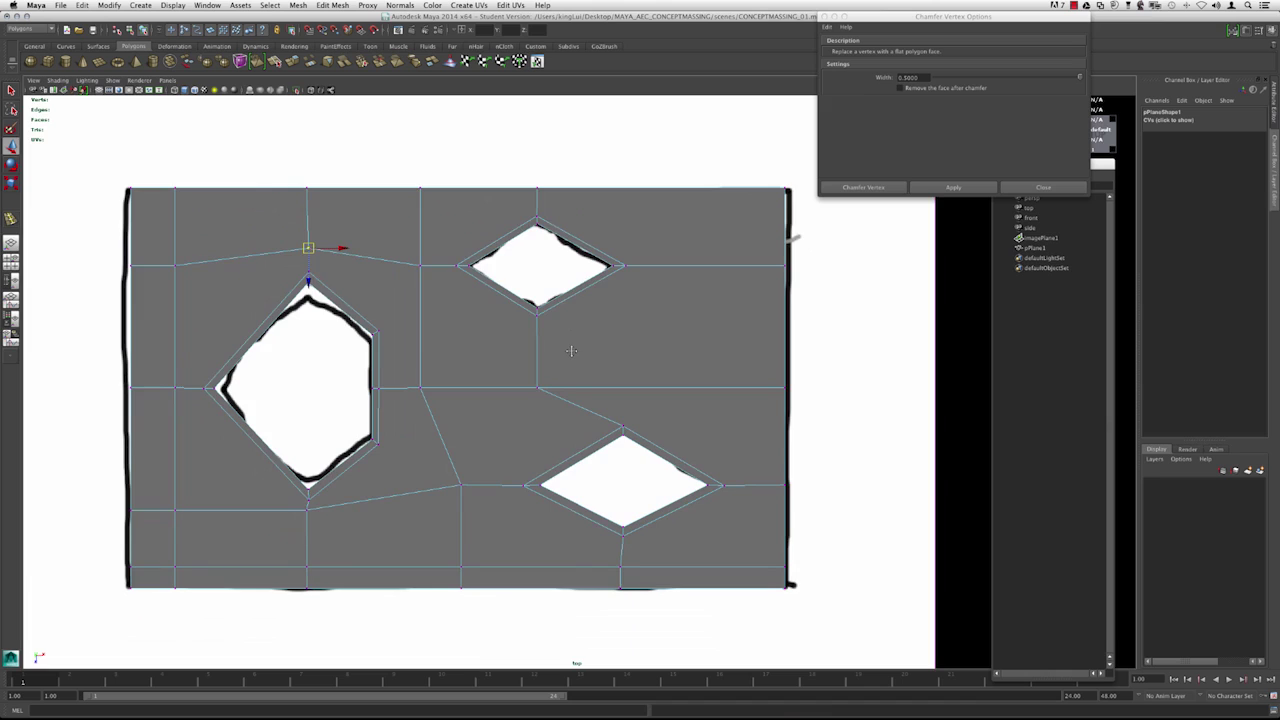
scroll(566, 342, "down", 3)
scroll(565, 345, "up", 3)
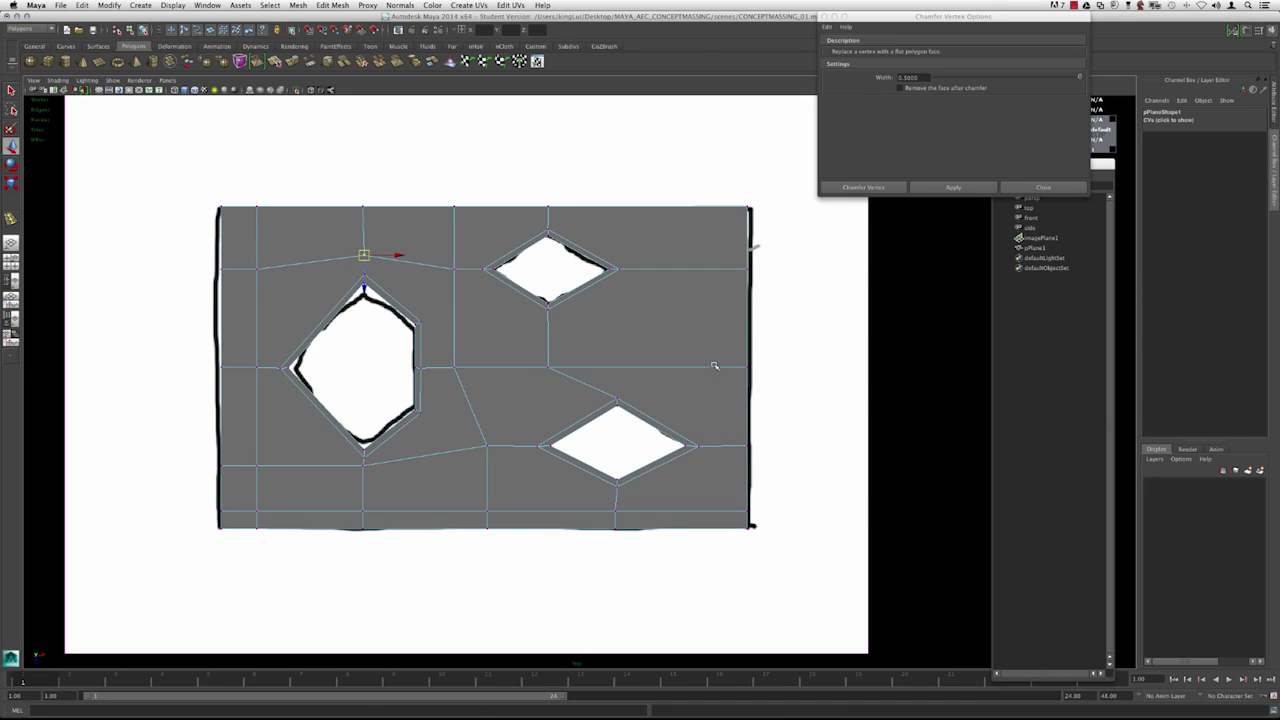
left_click(747, 366)
left_click_drag(746, 405, 746, 362)
key("y")
key("w")
Split the face right of the lower-right opening with an edge from the border's top corner to the plane's right edge.
left_click(298, 5)
mouse_move(317, 4)
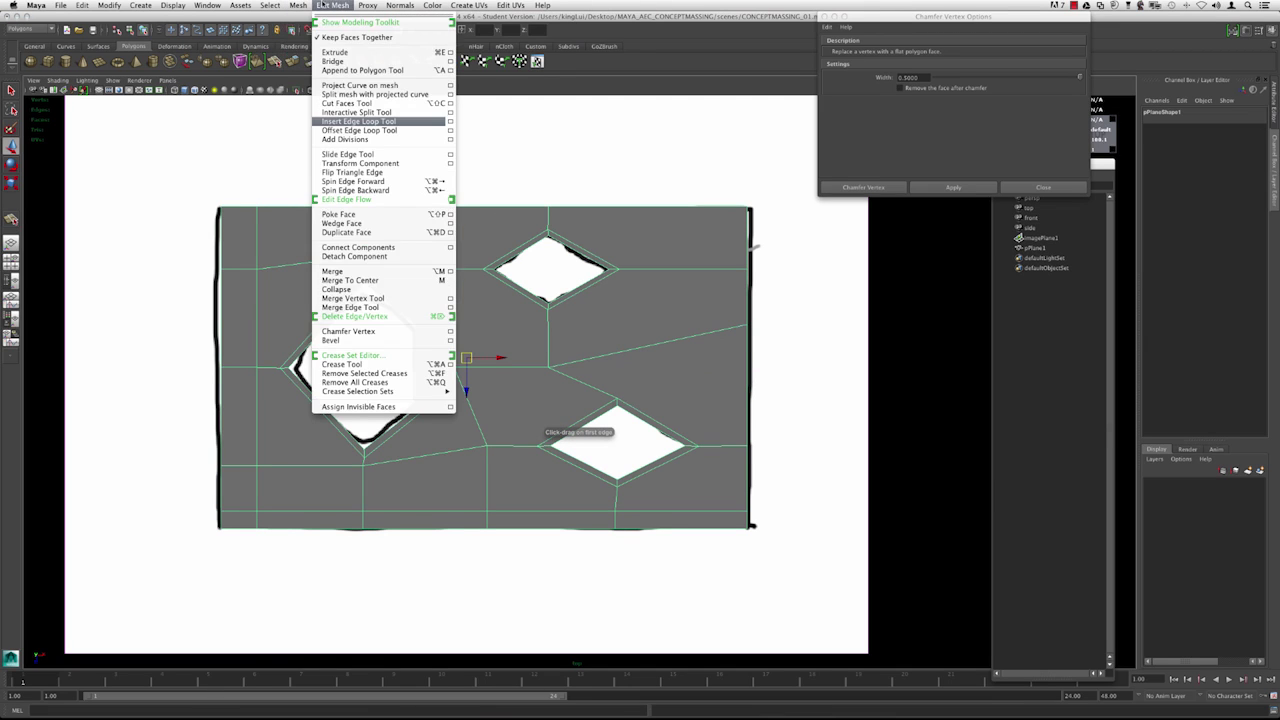
left_click(656, 127)
right_click_drag(559, 199, 678, 336, "alt")
middle_click_drag(678, 336, 662, 314, "alt")
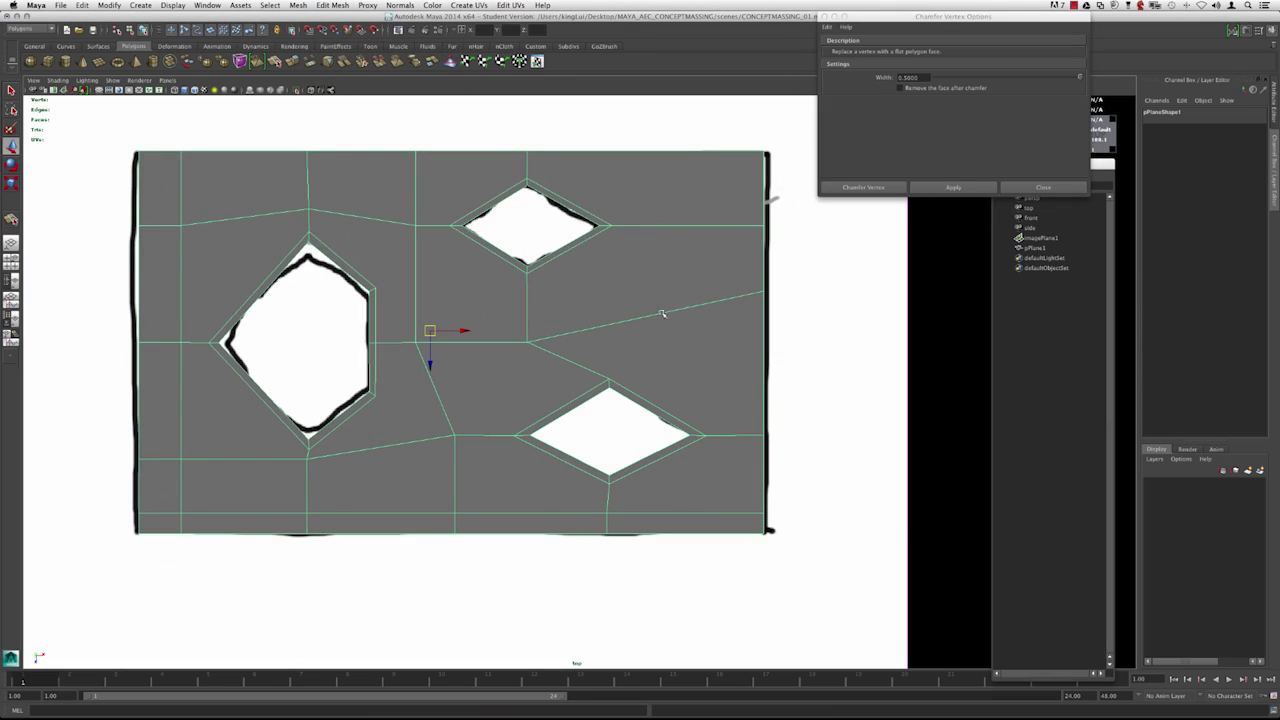
left_click(718, 288)
right_click(656, 309, "shift")
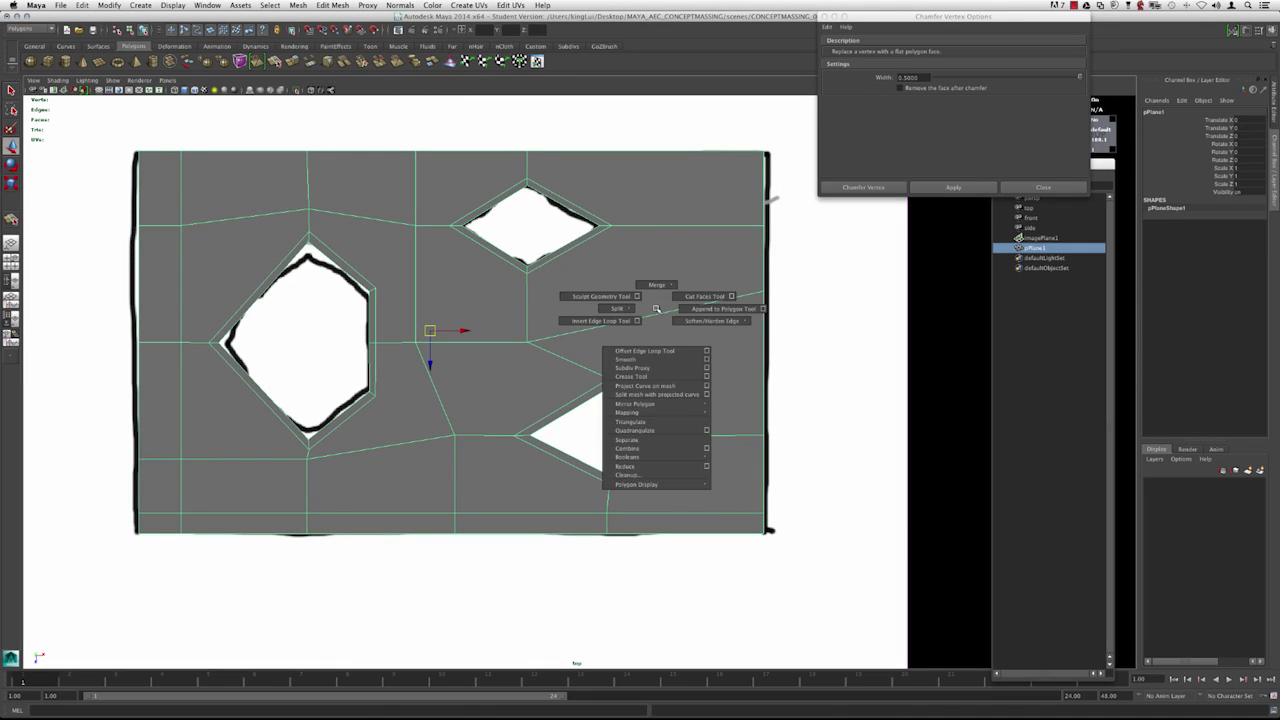
mouse_move(654, 309)
right_mouse_down("shift")
mouse_move(628, 309)
mouse_move(668, 309)
right_mouse_up("shift")
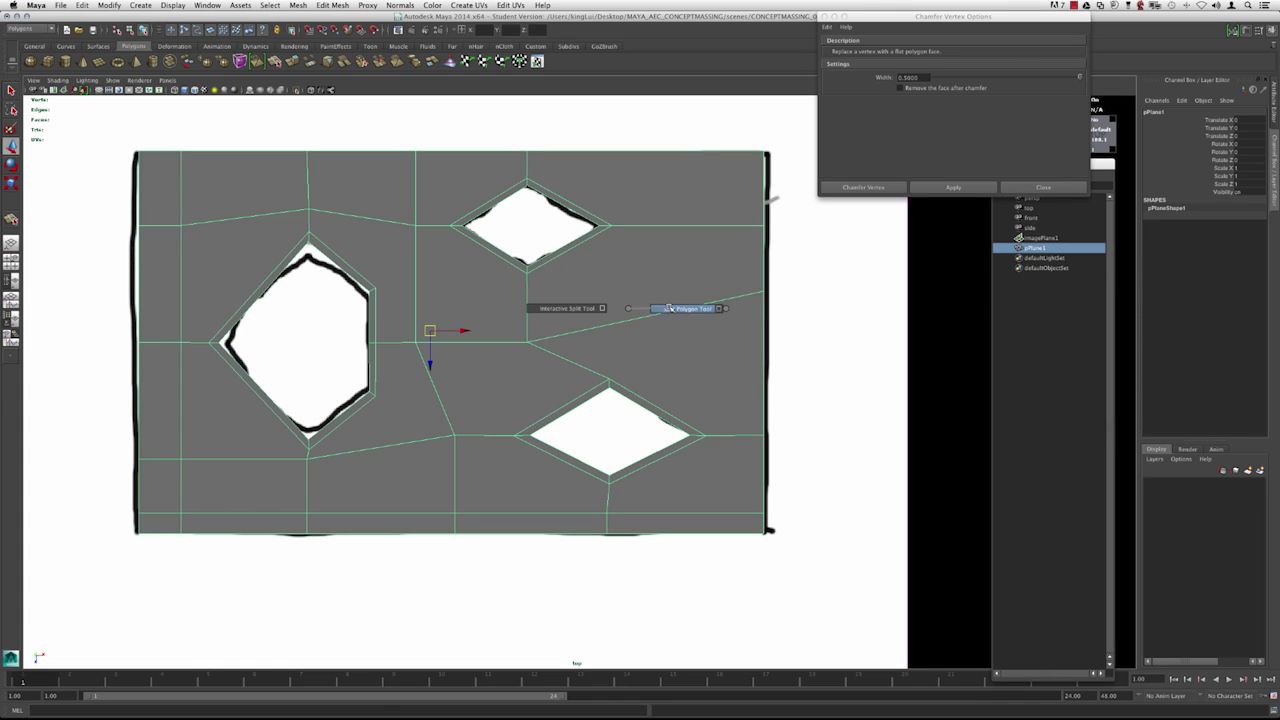
mouse_move(640, 308)
right_mouse_down("shift")
mouse_move(651, 308)
mouse_move(622, 302)
mouse_move(653, 302)
right_mouse_up("shift")
right_click(651, 301, "shift")
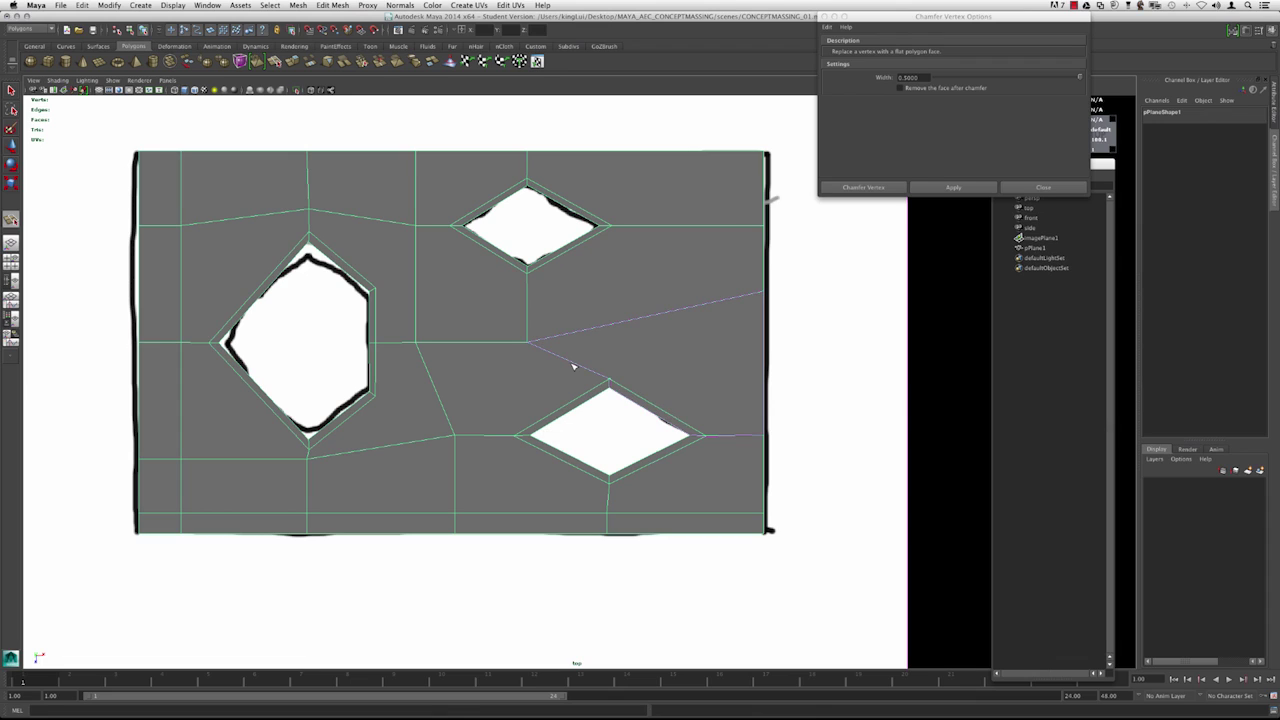
left_click(609, 379)
left_click_drag(767, 345, 766, 335)
key("w")
Float the Edit Mesh commands and insert an edge loop from the lower-right opening's upper-right border to the plane's right edge.
middle_click_drag(655, 362, 634, 310, "alt")
right_click_drag(634, 310, 694, 363, "alt")
left_click(333, 5)
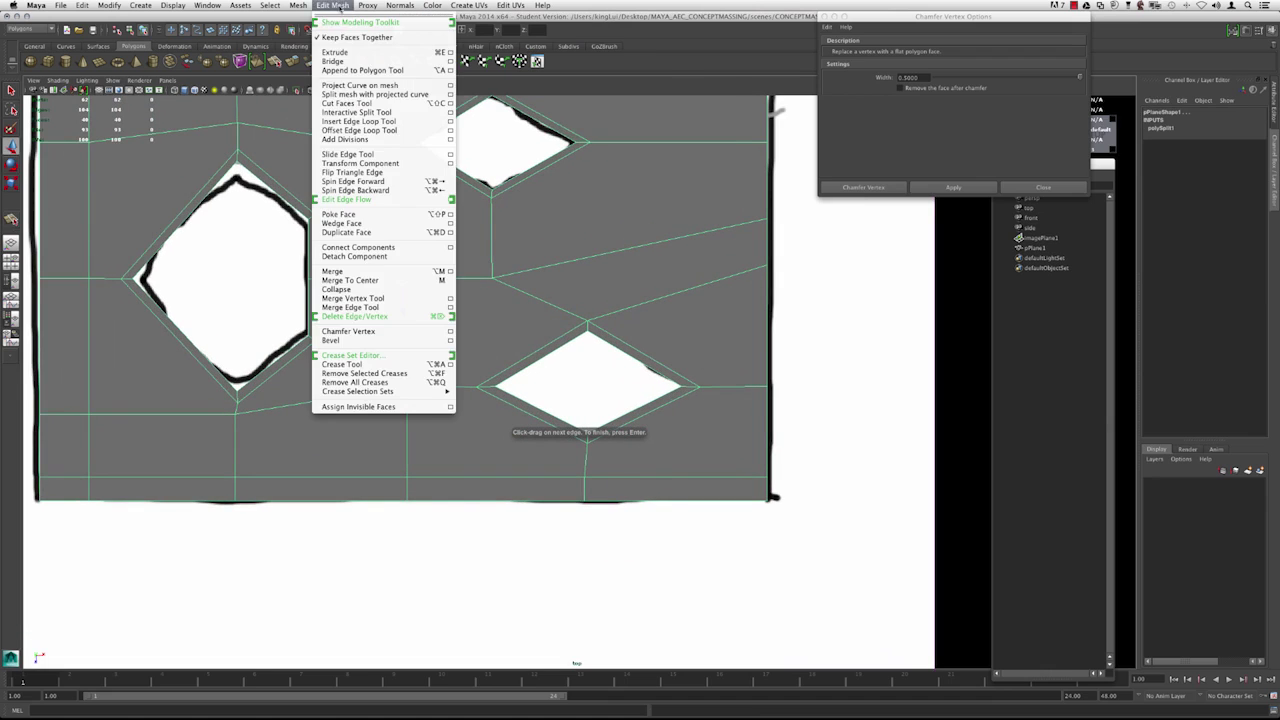
left_click(345, 17)
left_click_drag(434, 16, 899, 229)
left_click(901, 327)
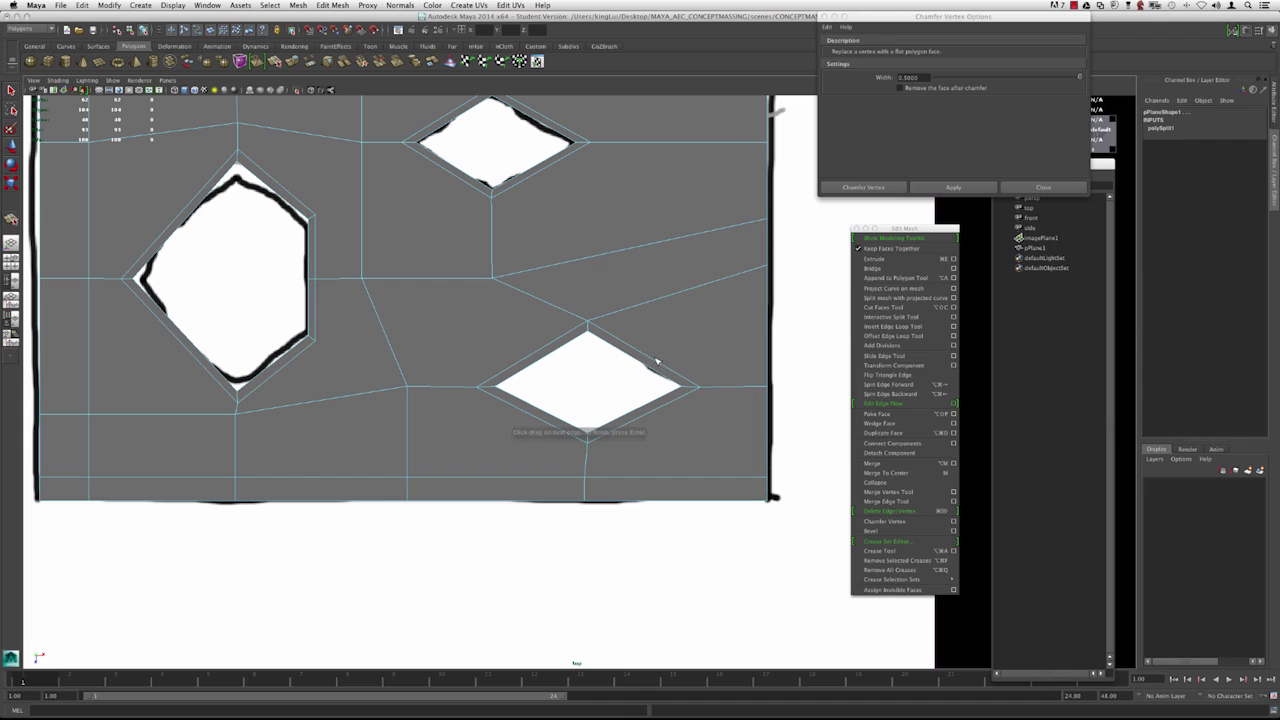
left_click(647, 355)
middle_click_drag(649, 388, 619, 302, "alt")
key("w")
Split an edge from the lower-right opening's lower-right border to the plane's lower-right corner.
right_click_drag(619, 302, 669, 343, "alt")
middle_click_drag(636, 335, 609, 349, "alt")
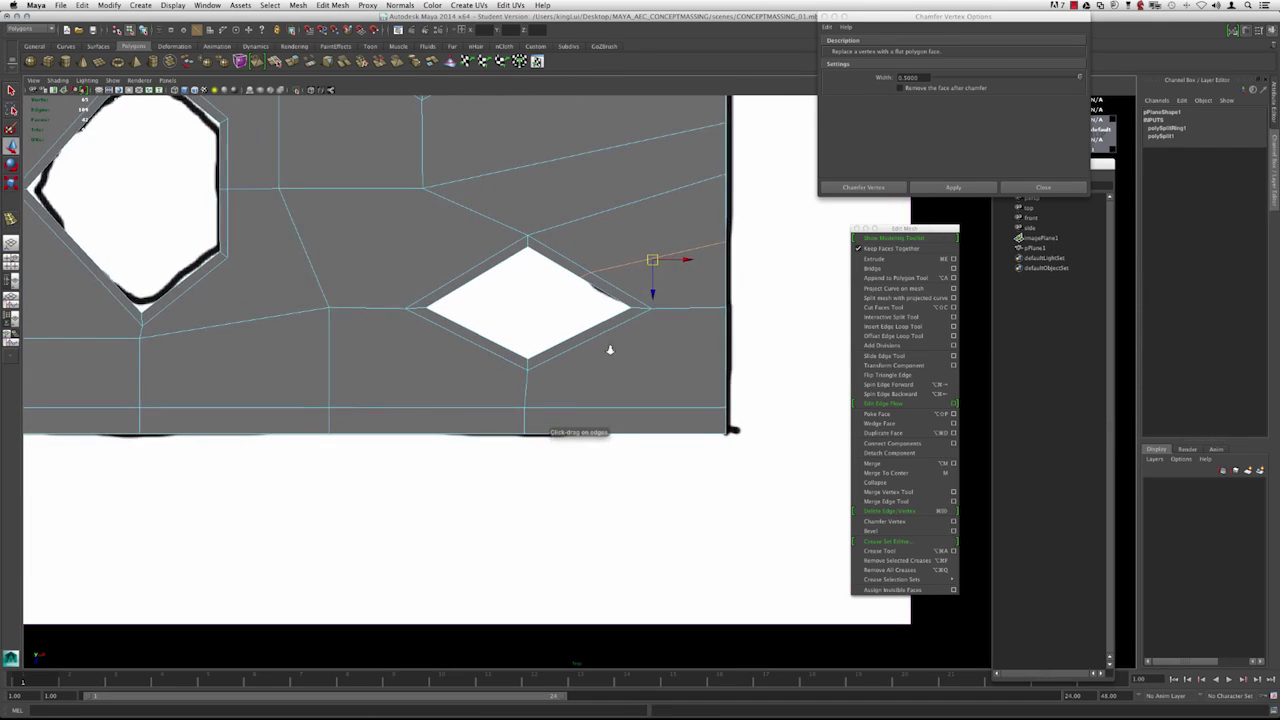
right_click_drag(609, 349, 655, 360, "alt")
key("y")
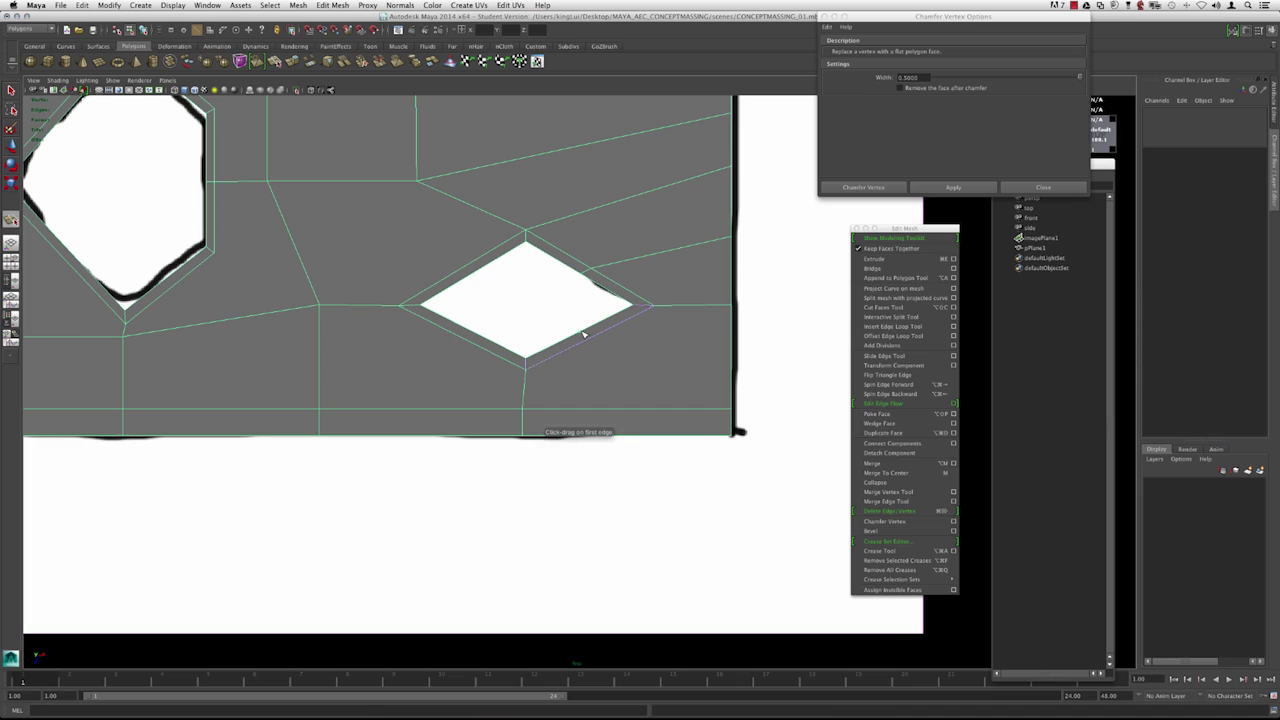
left_click(600, 340)
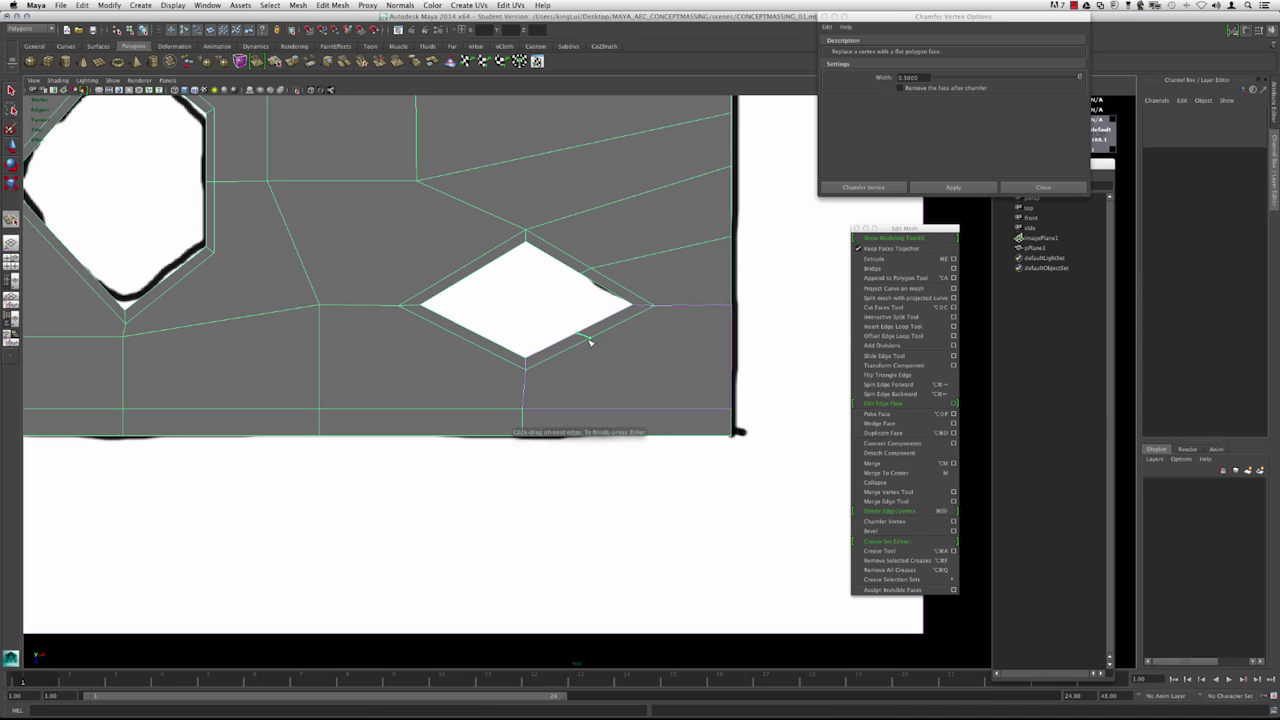
left_click_drag(720, 437, 774, 444)
key("Return")
key("w")
Delete the horizontal edge loop running along the bottom of the plane.
right_click_drag(677, 341, 622, 352, "alt")
middle_click_drag(622, 352, 648, 333, "alt")
double_click(623, 378)
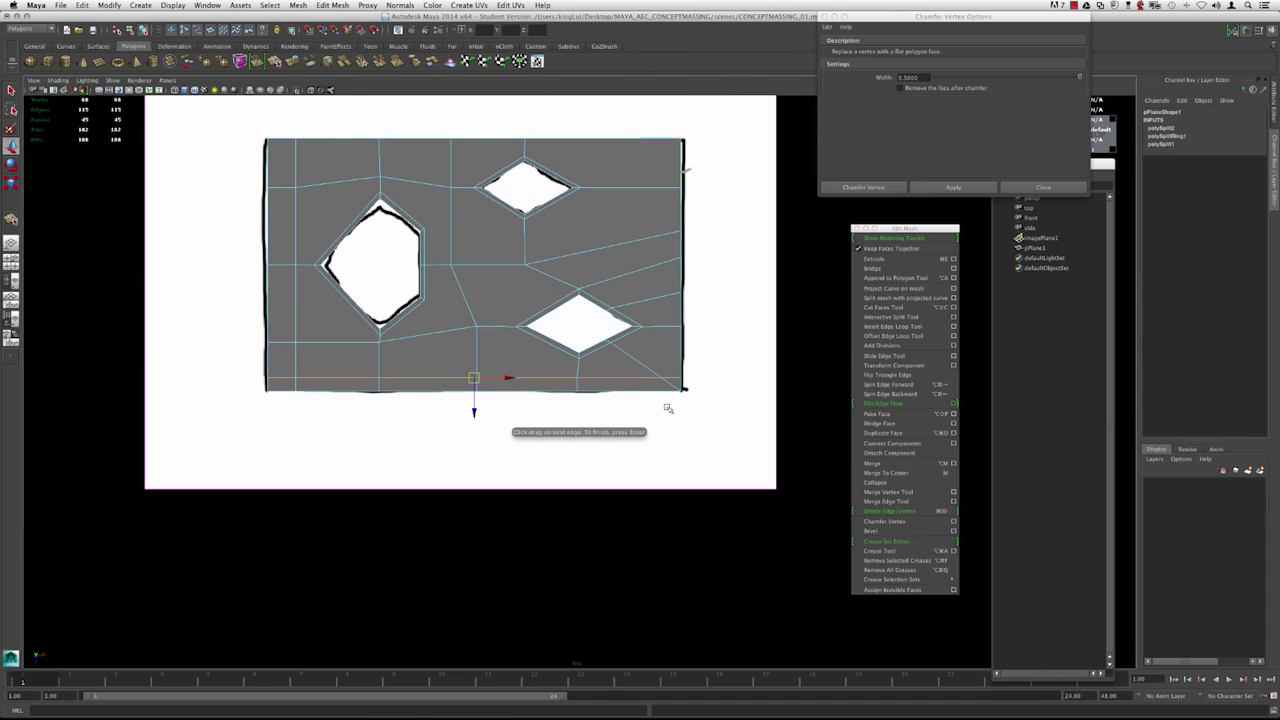
left_click(888, 511)
Insert an edge across the lower-right opening's lower-left border and split it on to the plane's bottom edge.
right_click_drag(564, 330, 574, 328, "alt")
scroll(600, 410, "up", 4)
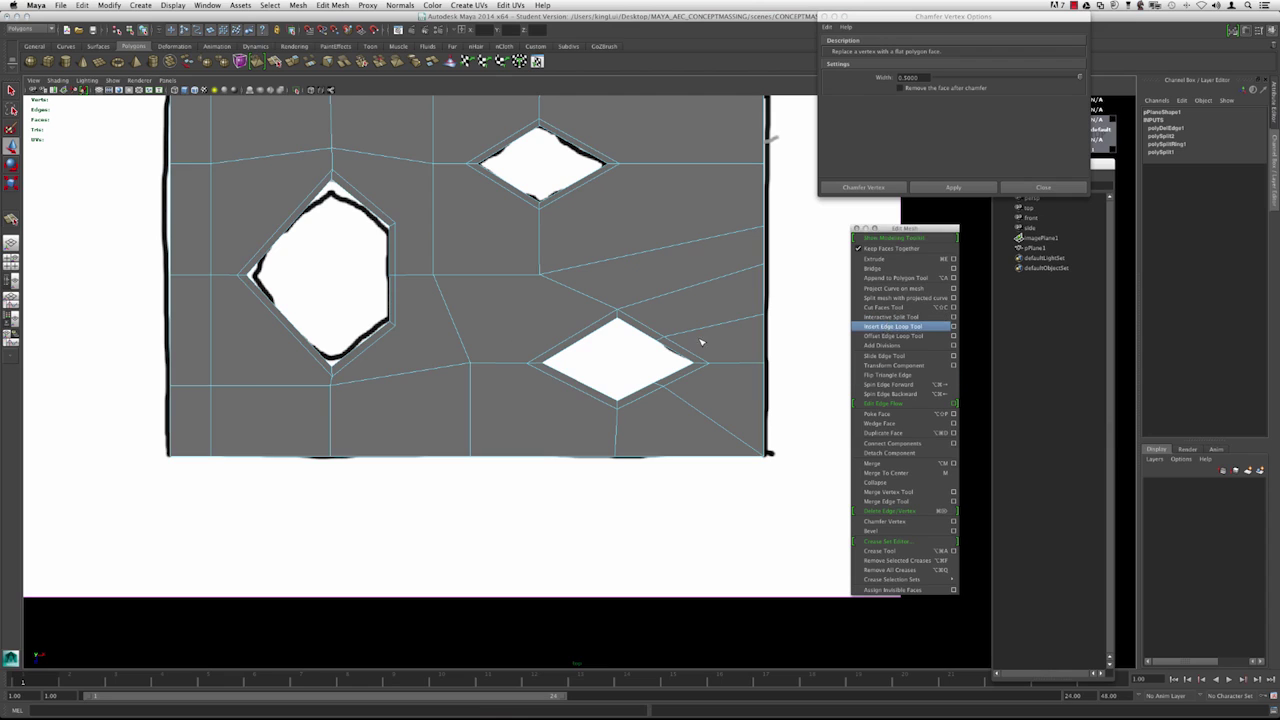
left_click(890, 326)
key("super+z")
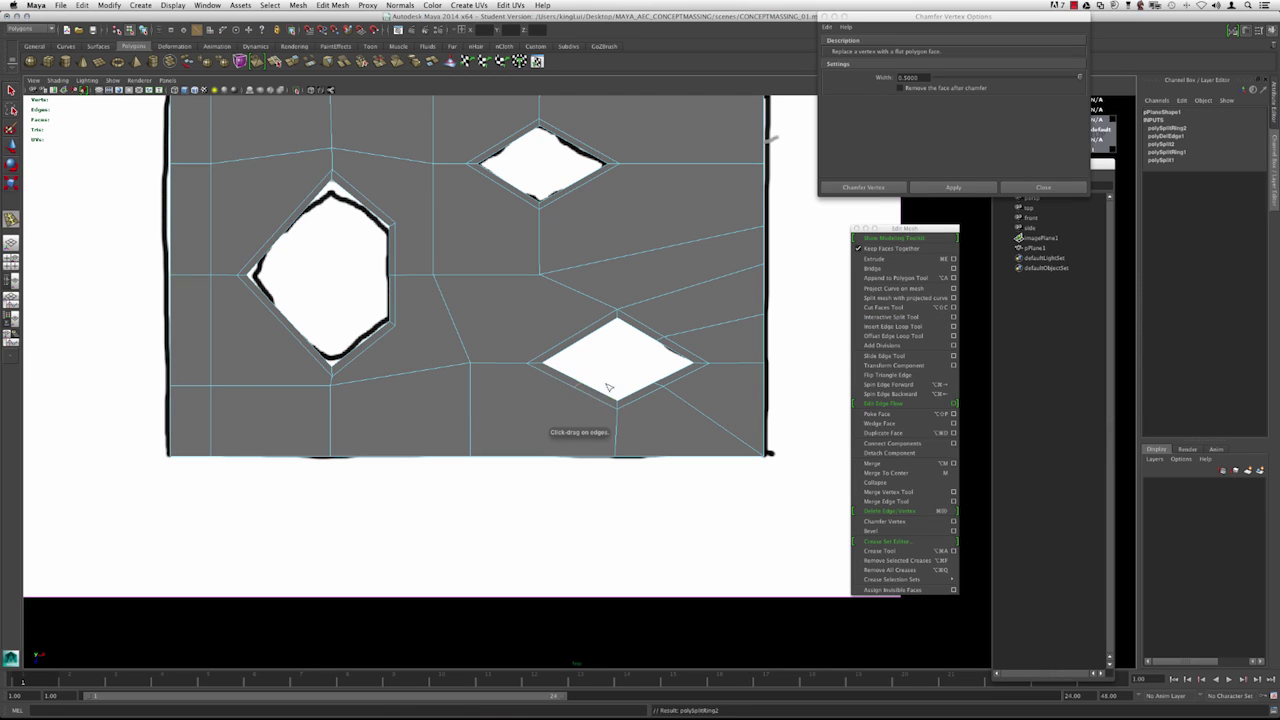
middle_click_drag(555, 310, 556, 288, "alt")
key("w")
key("F8")
right_click_drag(480, 388, 576, 376, "alt")
left_click_drag(555, 444, 506, 444)
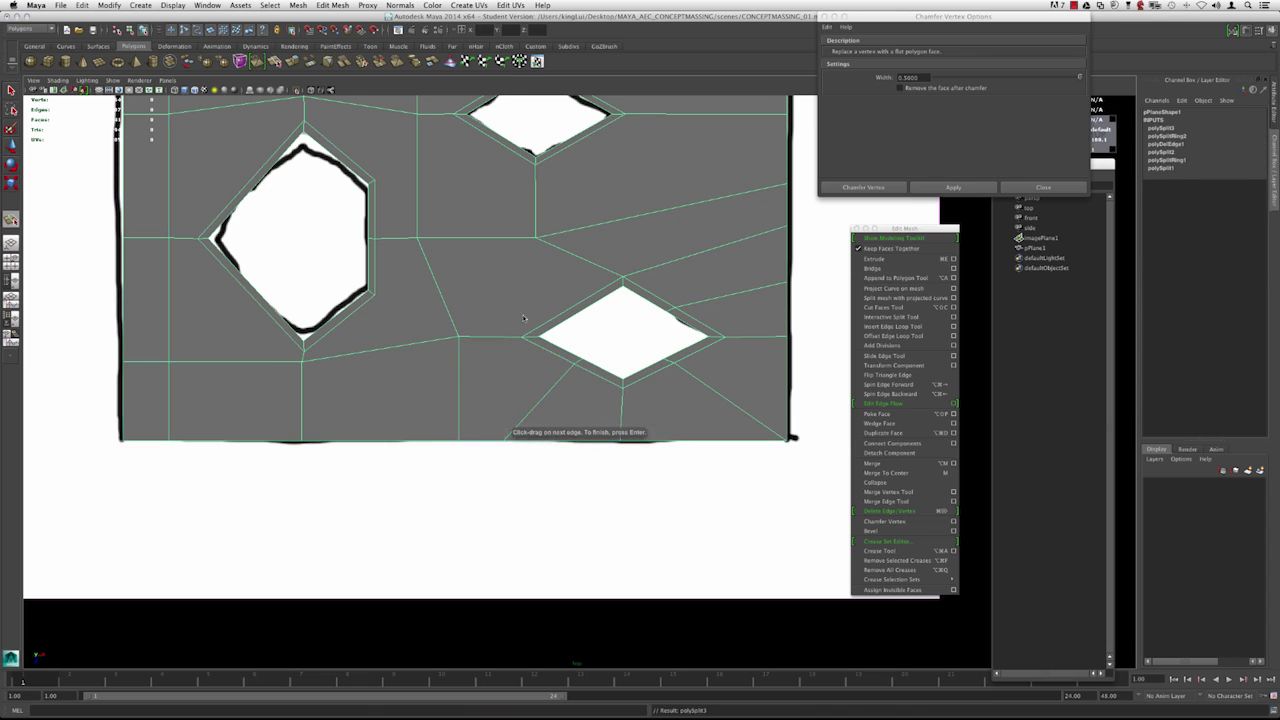
In wireframe display, move the central and bottom vertices onto the sketched road line, and return to shaded display.
middle_click_drag(524, 306, 512, 343, "alt")
middle_click_drag(599, 288, 608, 370, "alt")
middle_click_drag(548, 327, 571, 311, "alt")
key("4")
key("w")
key("F9")
mouse_move(565, 331)
left_mouse_down()
mouse_move(546, 350)
mouse_move(560, 319)
left_mouse_up()
left_click(492, 433)
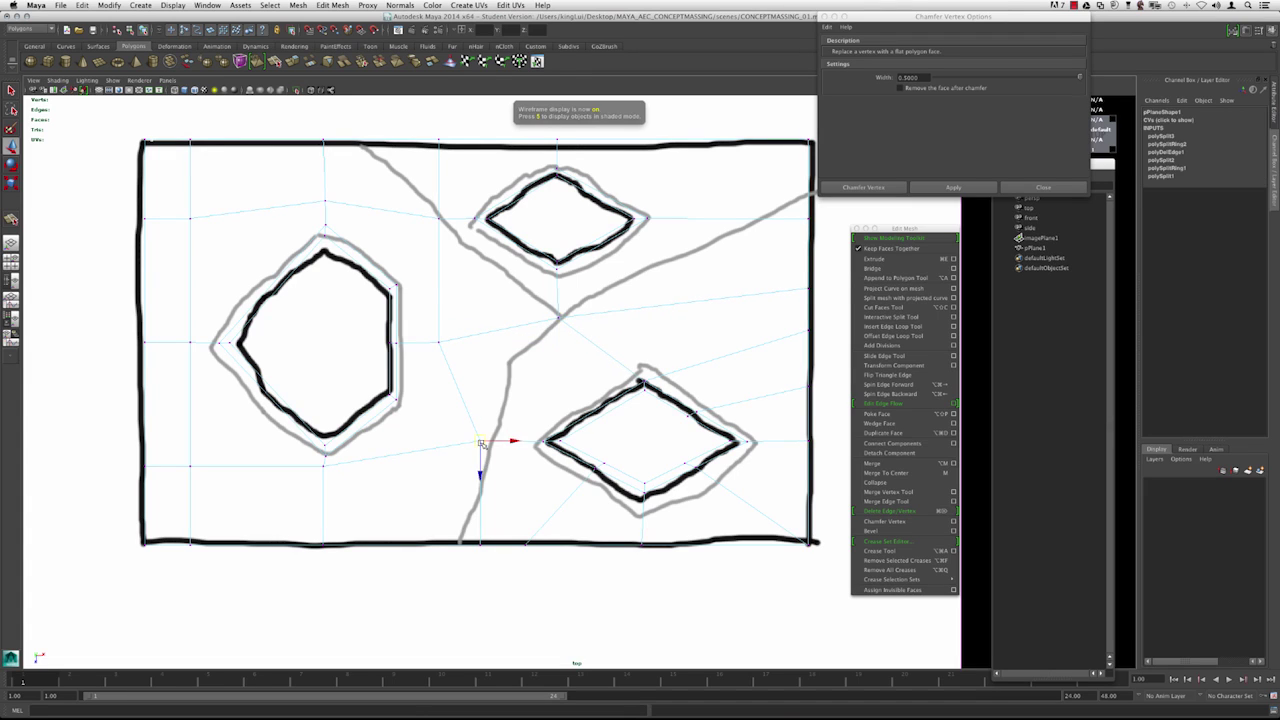
left_click_drag(467, 554, 494, 546)
middle_click_drag(459, 393, 472, 408, "alt")
left_click_drag(443, 349, 523, 380)
key("5")
Split an edge between the two sloping edges at the upper right of the lower-right opening.
mouse_move(580, 347)
middle_mouse_down("alt")
mouse_move(518, 367)
mouse_move(575, 358)
middle_mouse_up("alt")
middle_click_drag(528, 316, 504, 356, "alt")
scroll(530, 293, "up", 1)
key("g")
left_click(637, 339)
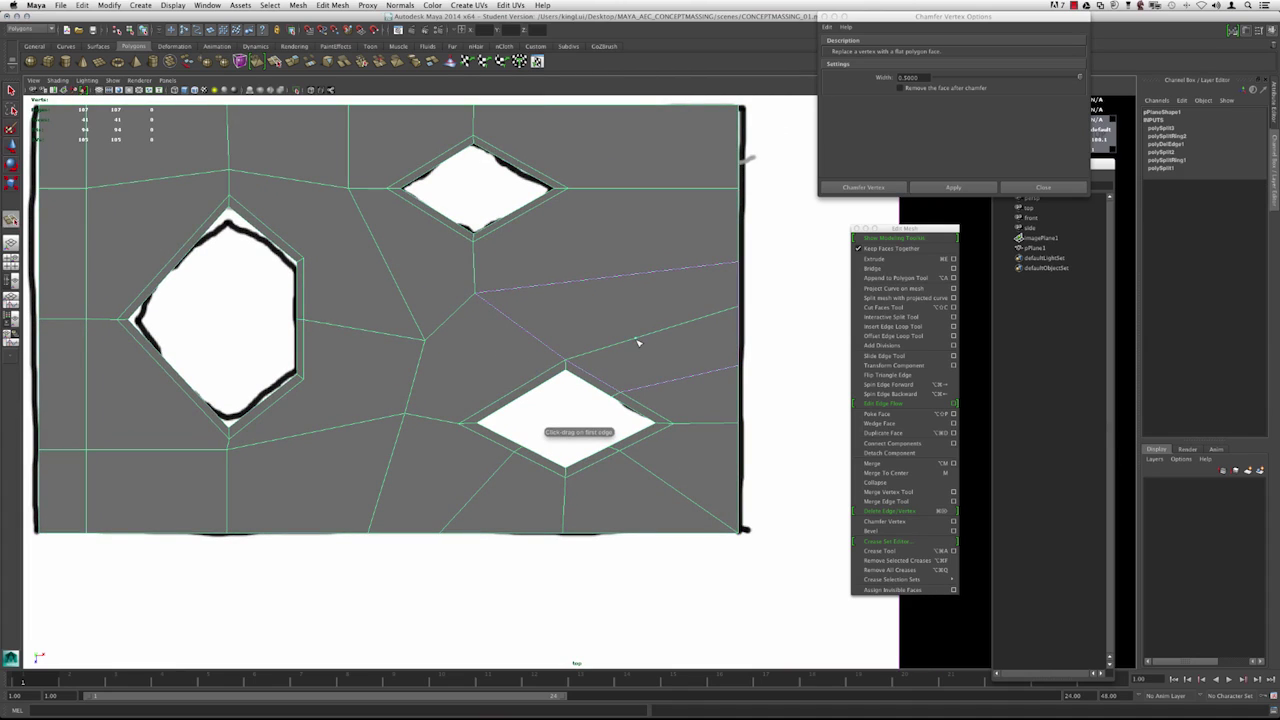
left_click(685, 377)
key("Return")
Continue the surrounding edge ring around the lower-right opening's right and bottom sides to the horizontal edge on its left.
key("g")
left_click_drag(725, 370, 686, 378)
left_click_drag(706, 424, 706, 424)
left_click(672, 488)
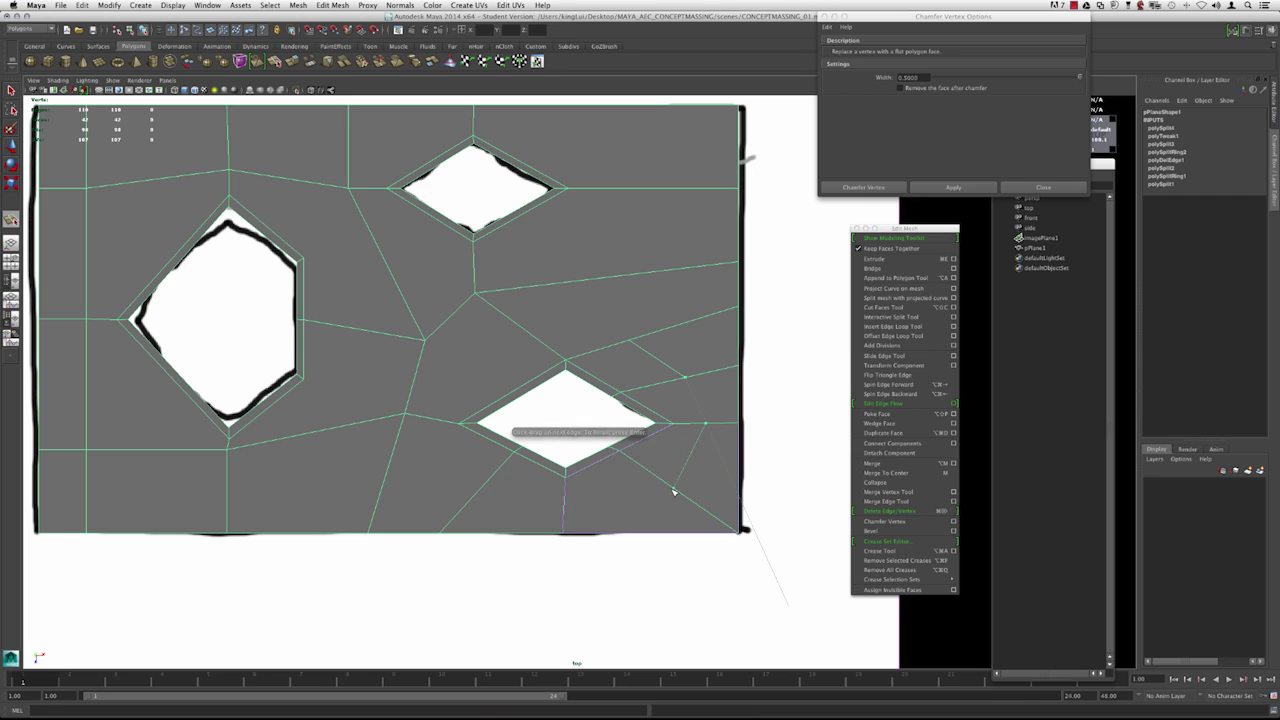
left_click(563, 505)
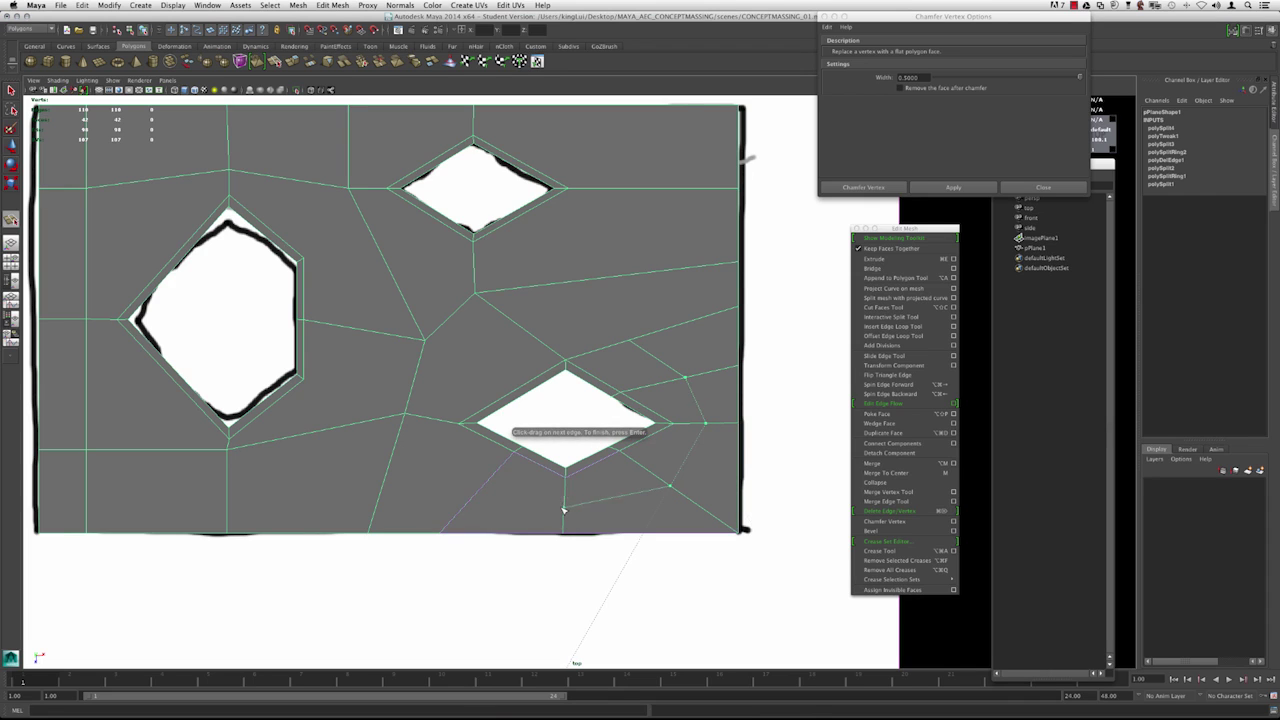
left_click(478, 494)
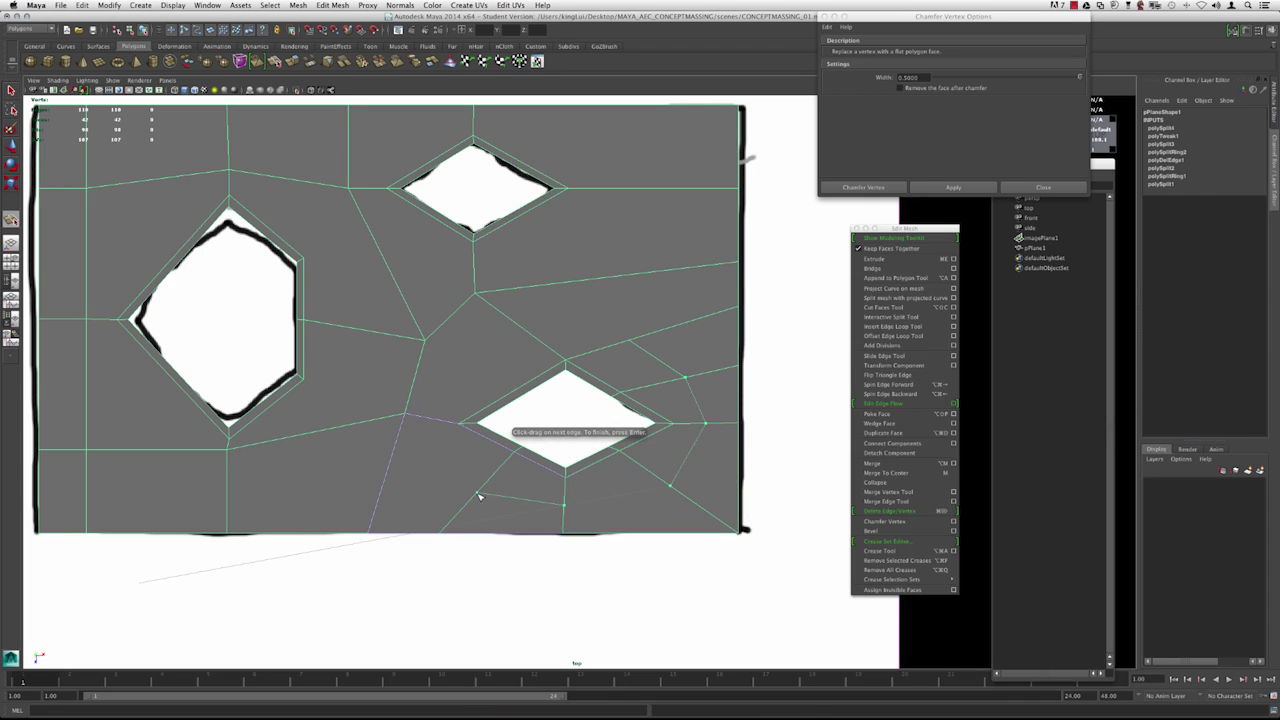
left_click(432, 420)
key("Return")
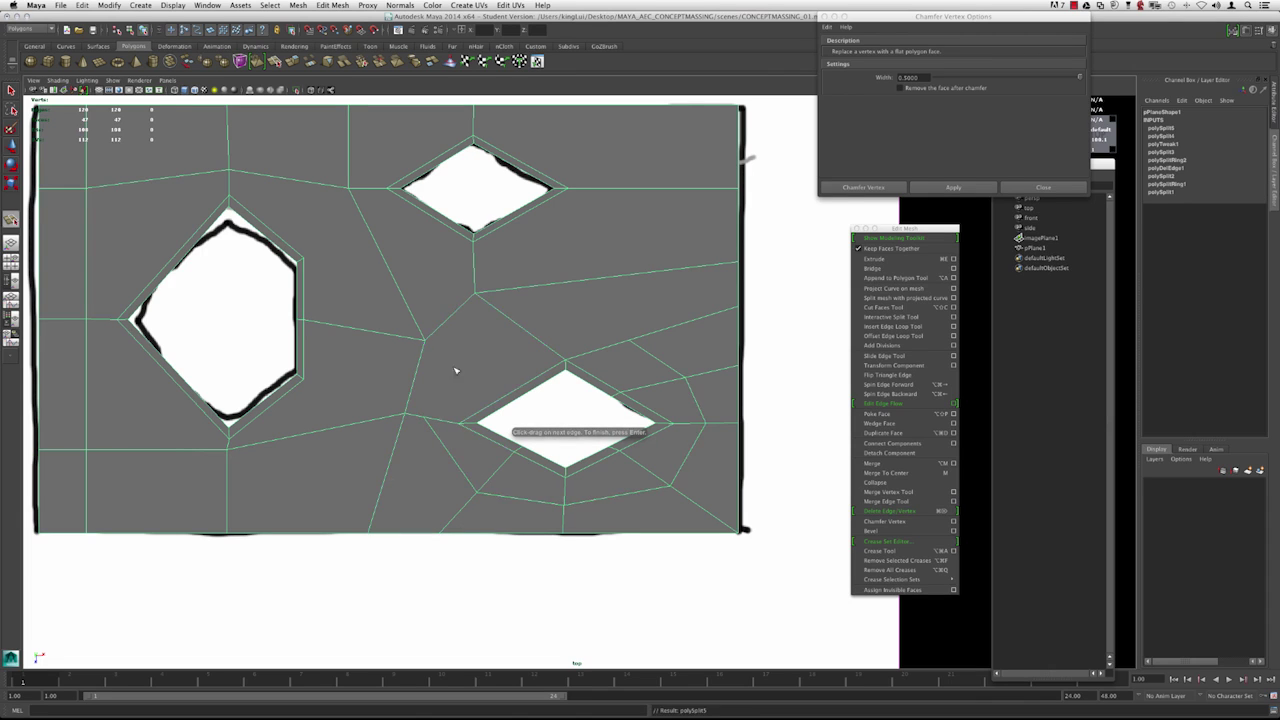
Insert an edge across the lower-right opening's upper-left border and split it on to the nearby road-line vertex.
middle_click_drag(395, 331, 443, 354, "alt")
right_click_drag(443, 354, 530, 377, "alt")
middle_click_drag(530, 377, 502, 313, "alt")
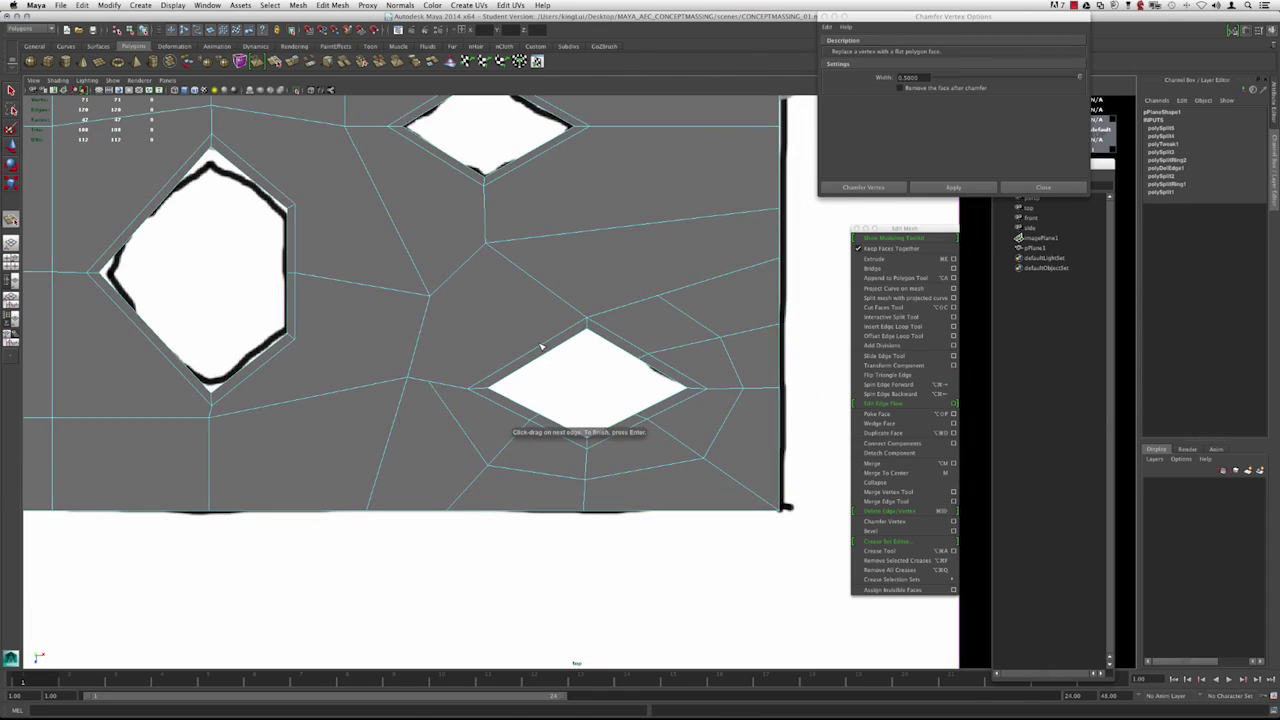
left_click(529, 355)
key("Return")
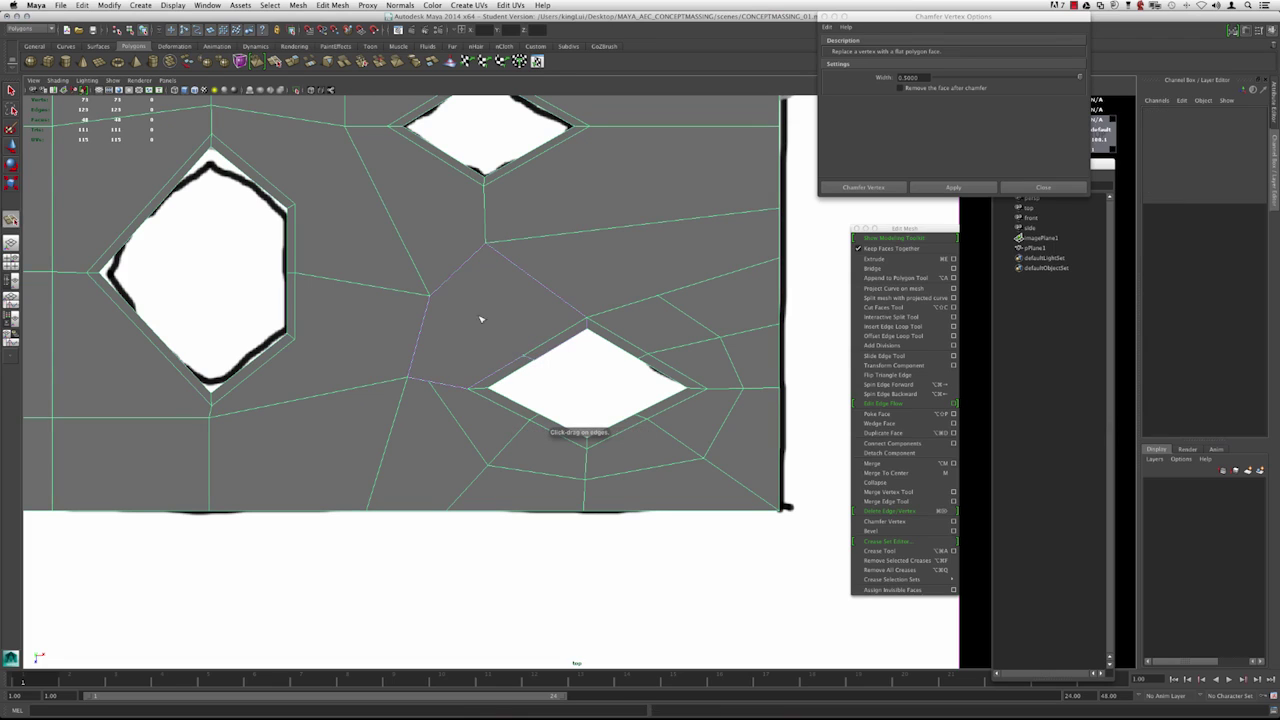
left_click(432, 295)
key("Return")
Split edges around the lower-right opening's upper-left side to the diagonal above it and on to the plane's right edge.
left_click_drag(442, 384, 394, 371)
left_click_drag(458, 312, 470, 321)
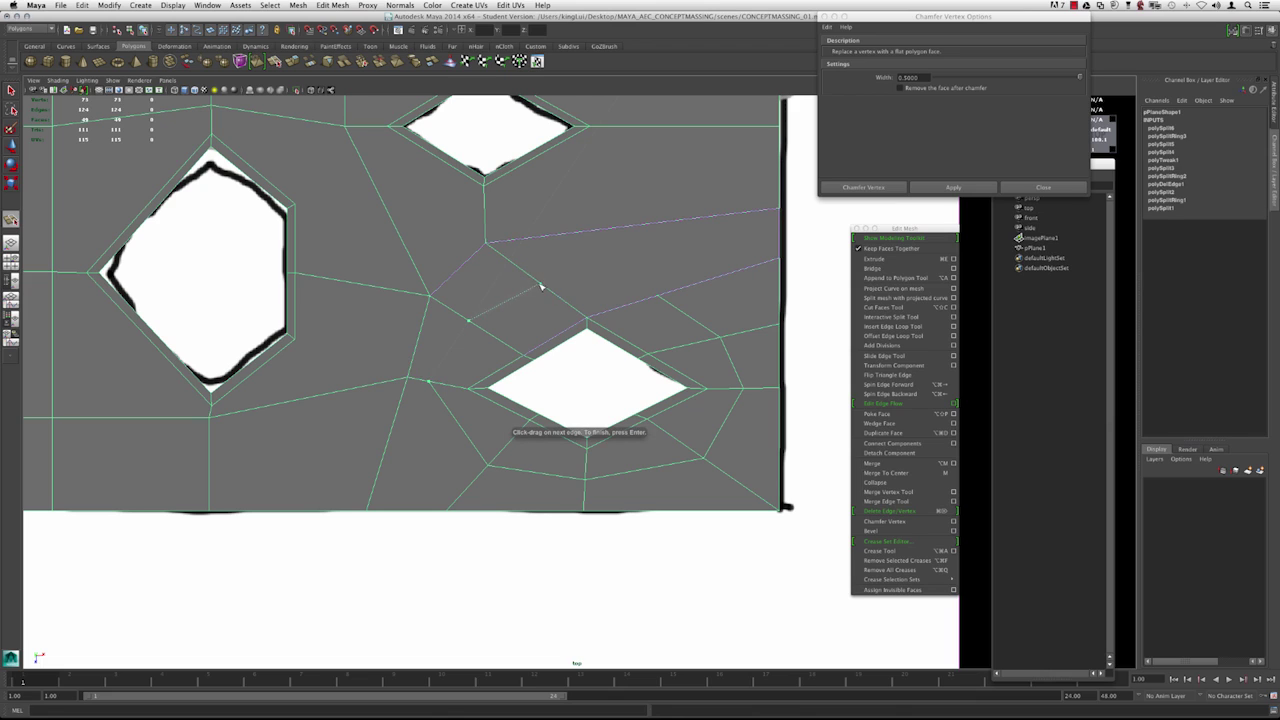
middle_click_drag(541, 267, 470, 313, "alt")
key("Return")
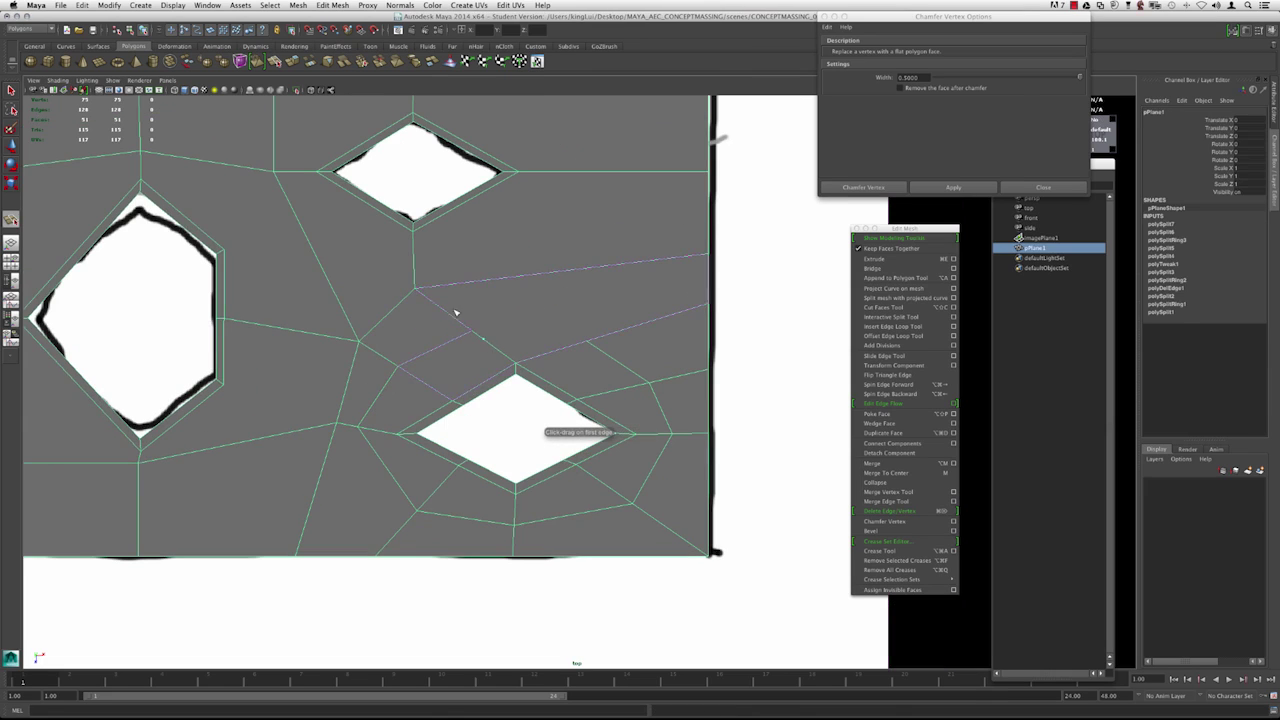
left_click(711, 272)
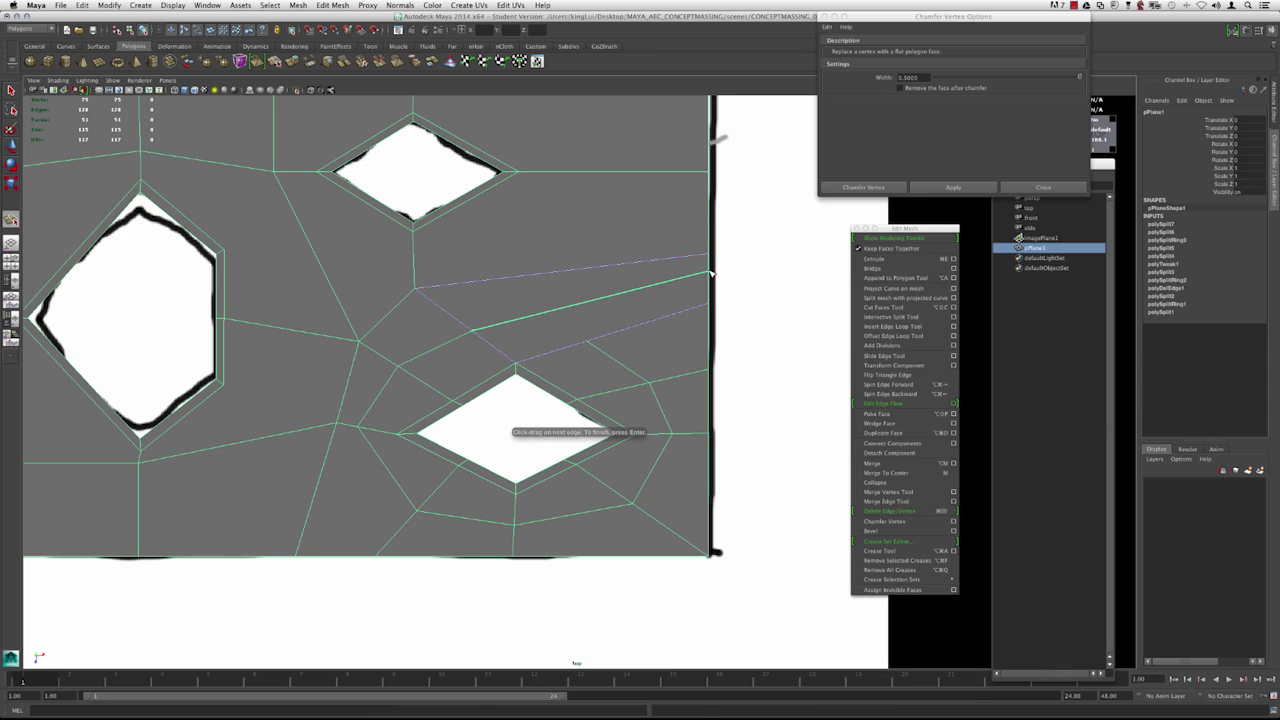
key("Return")
key("w")
Move the right-edge vertex at the end of the upper road edge farther up along the plane's side.
middle_click_drag(624, 252, 614, 313, "alt")
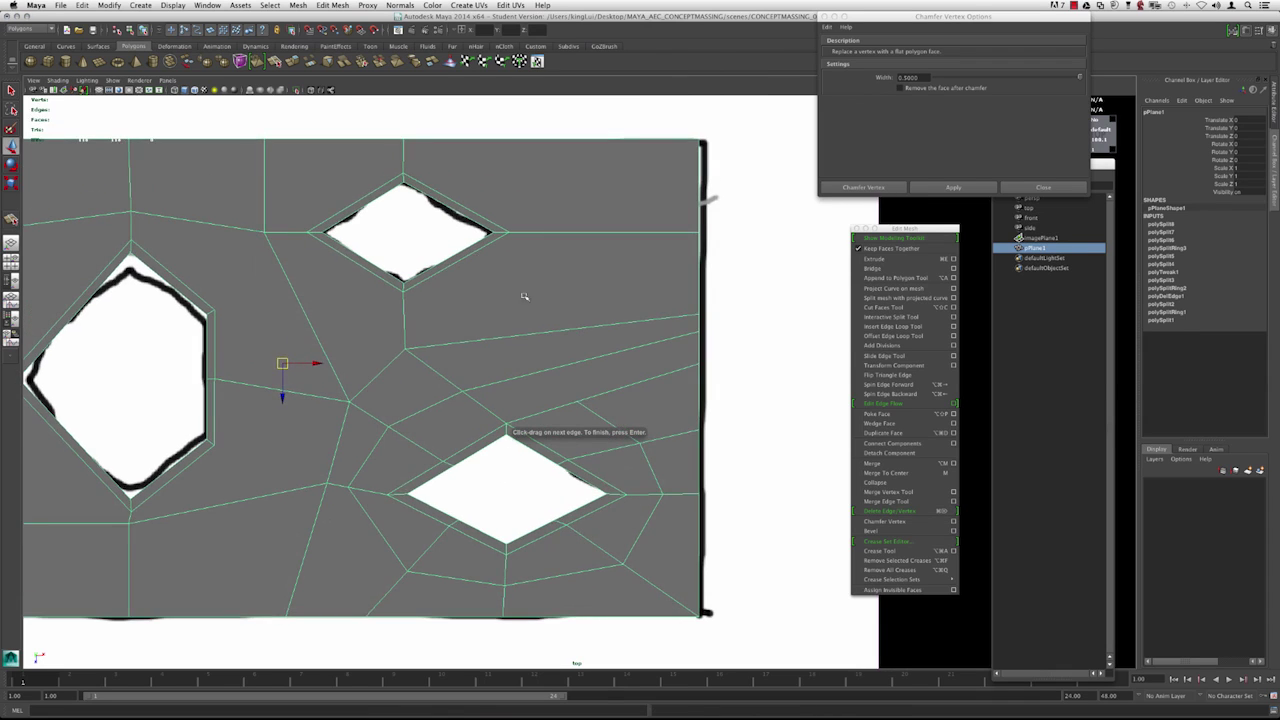
key("F9")
left_click_drag(678, 295, 699, 327)
middle_click_drag(476, 319, 558, 335, "alt")
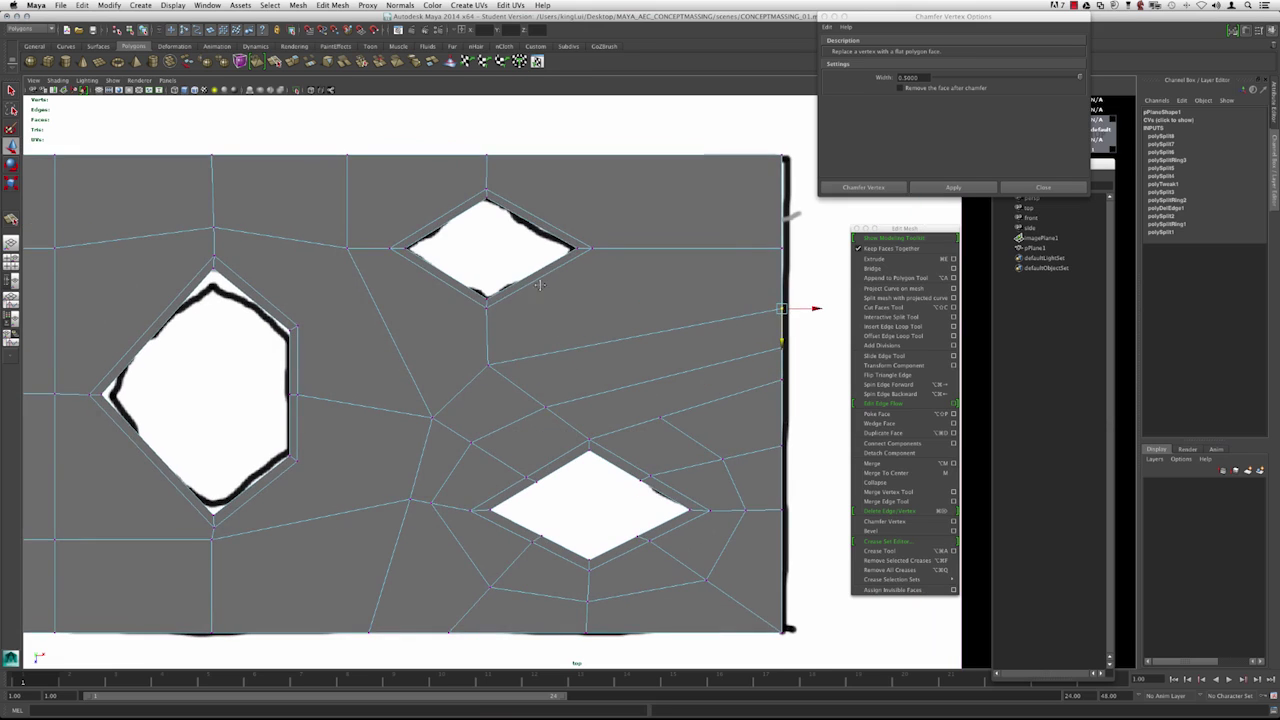
Insert edge loops across the four sides of the border around the upper-right diamond opening.
middle_click_drag(542, 288, 534, 322, "alt")
right_click_drag(534, 322, 550, 310, "alt")
middle_click_drag(550, 310, 524, 291, "alt")
left_click(520, 275)
key("g")
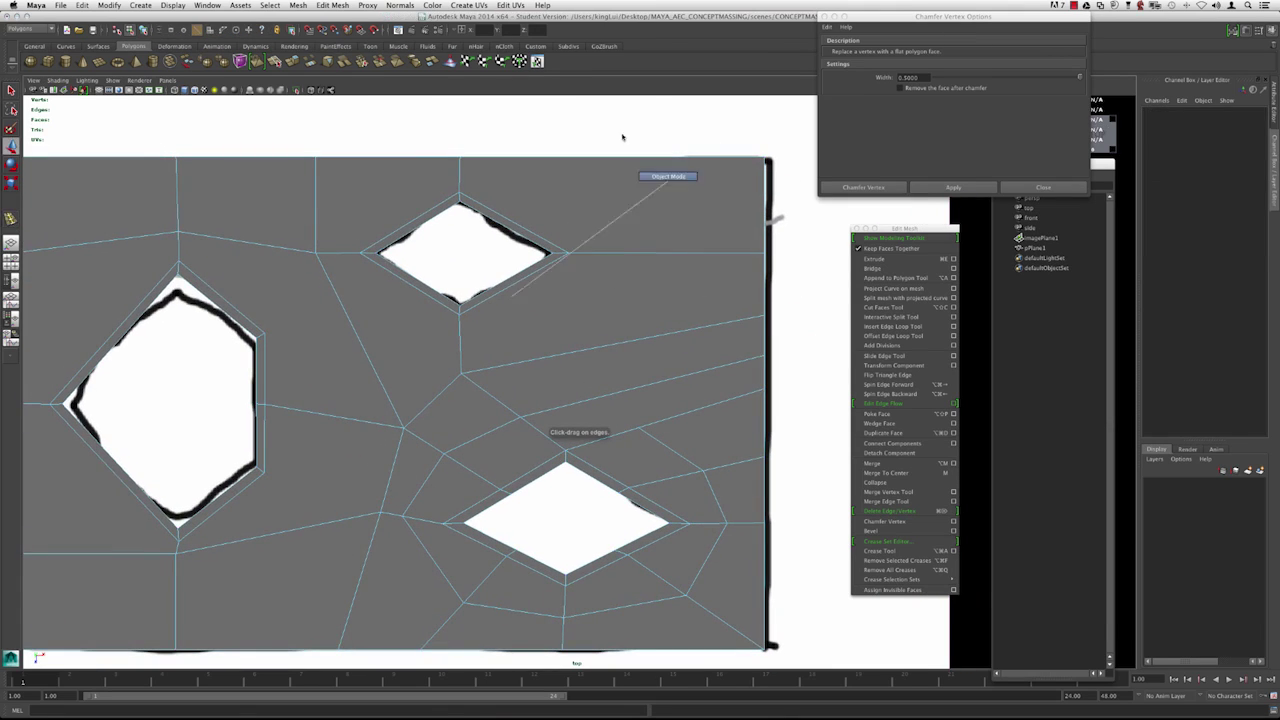
left_click_drag(624, 134, 591, 223)
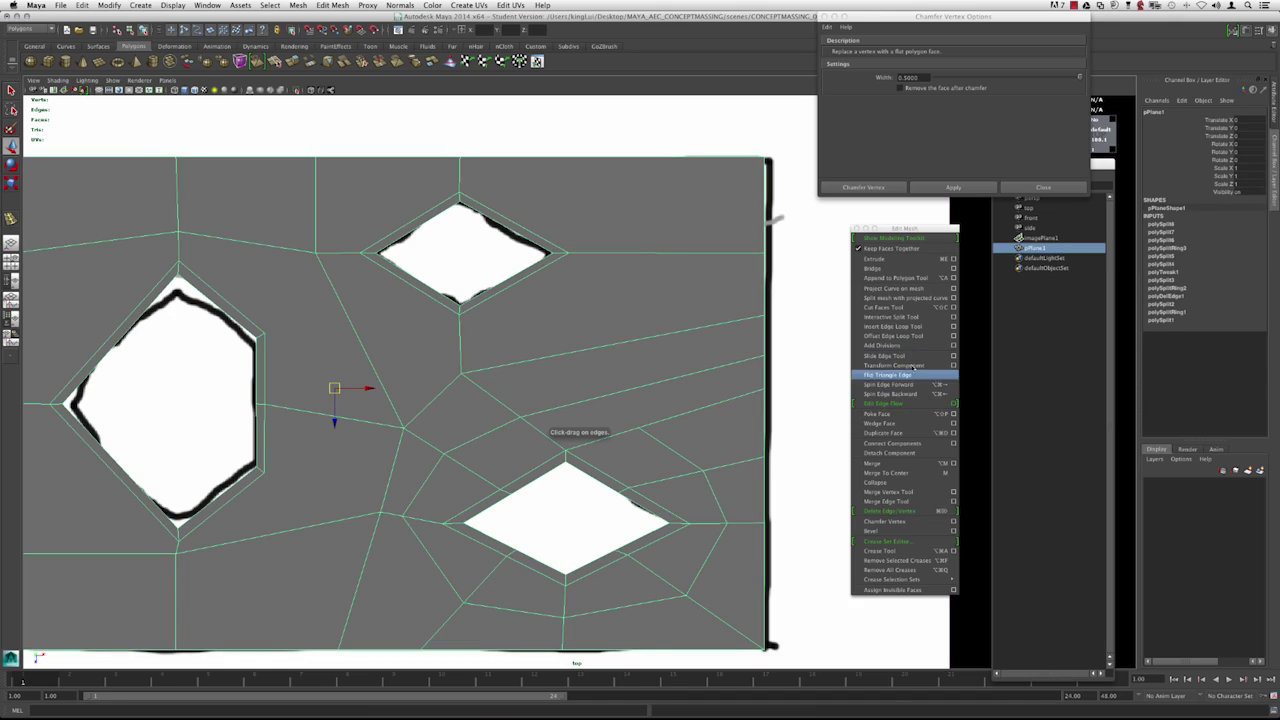
left_click(890, 328)
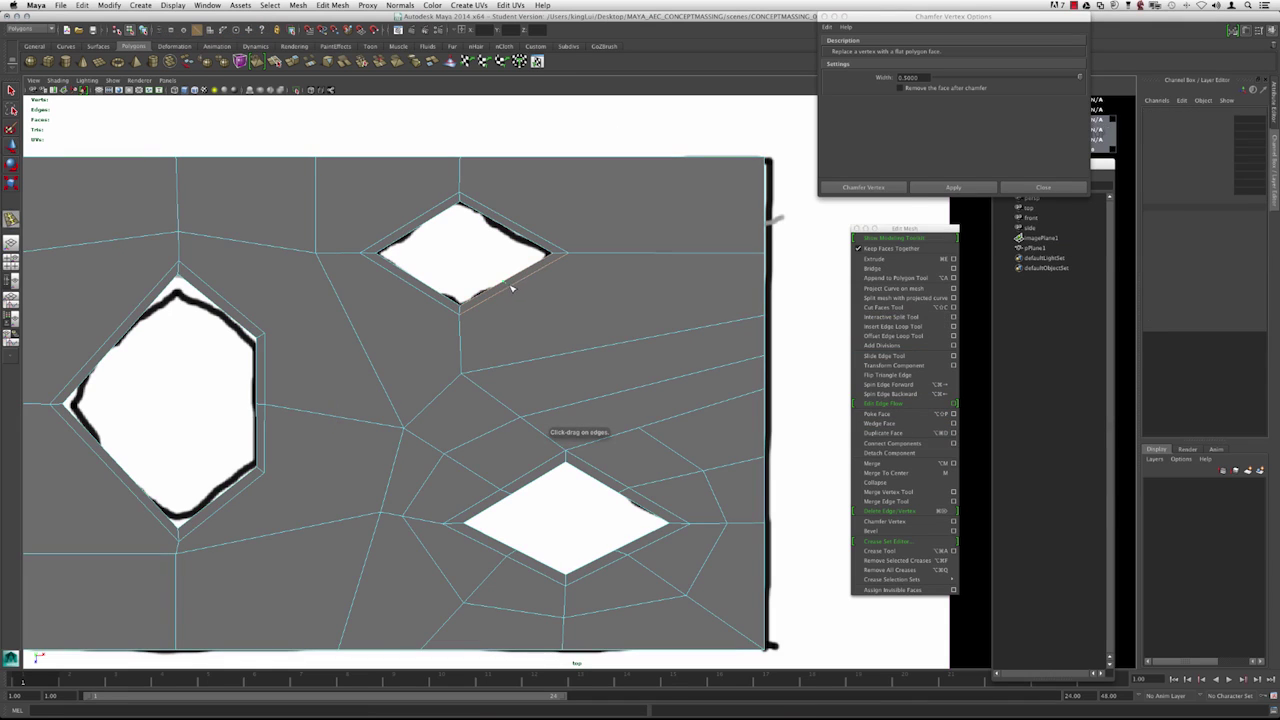
left_click(512, 288)
middle_click_drag(503, 280, 521, 313, "alt")
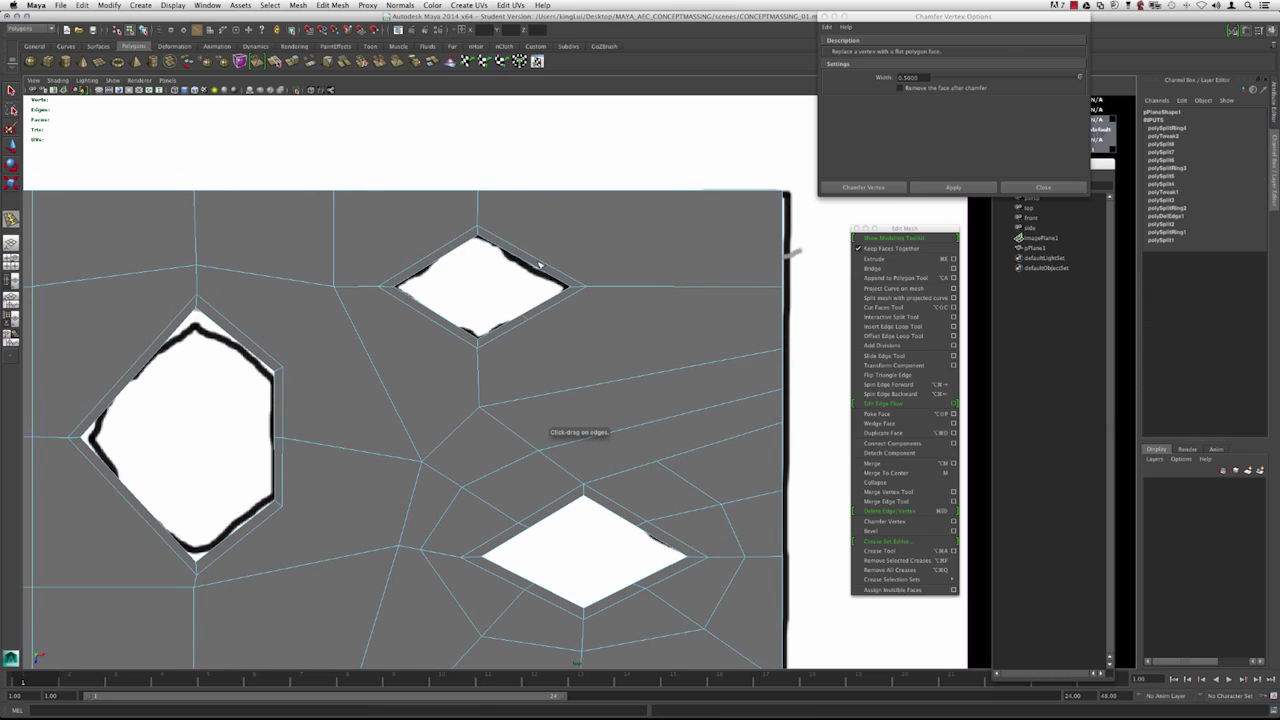
left_click(434, 258)
left_click(437, 321)
Split an edge from the upper diamond's lower-right border down across the road lines to the vertex above the lower-right opening.
middle_click_drag(536, 349, 523, 321, "alt")
right_click_drag(540, 339, 562, 364, "alt")
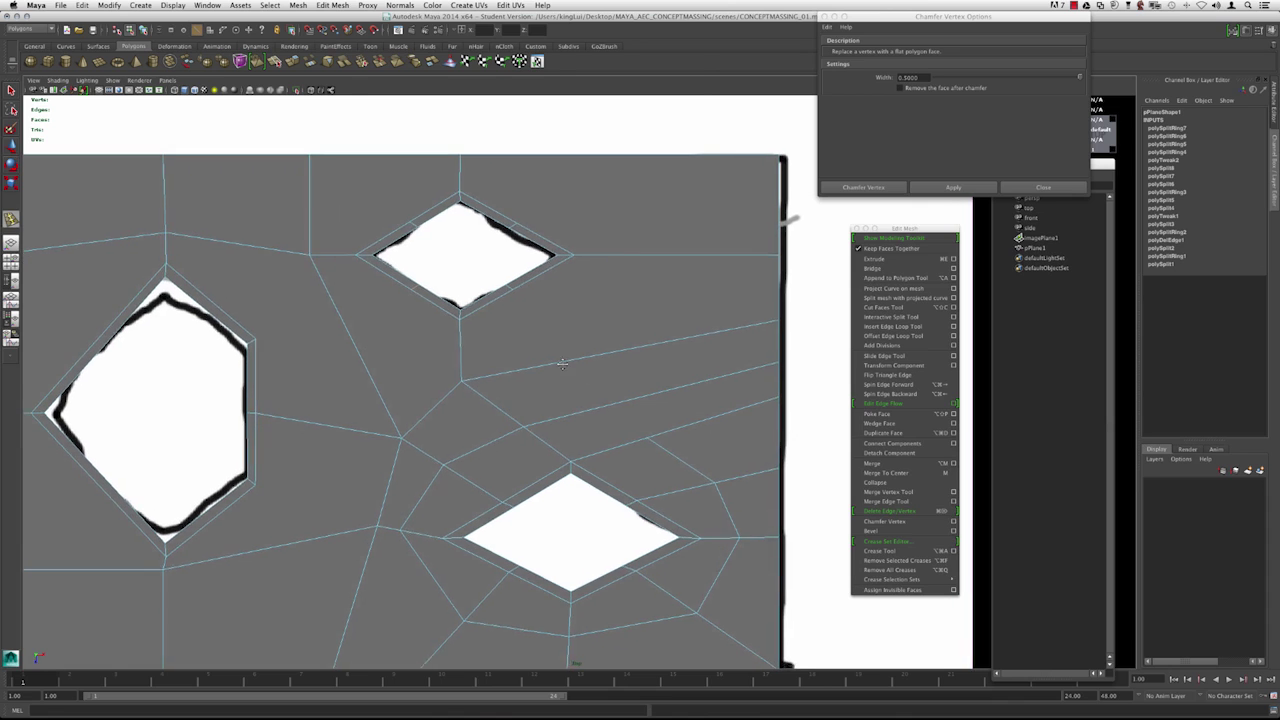
middle_click_drag(562, 364, 546, 354, "alt")
right_click_drag(554, 363, 648, 429, "shift")
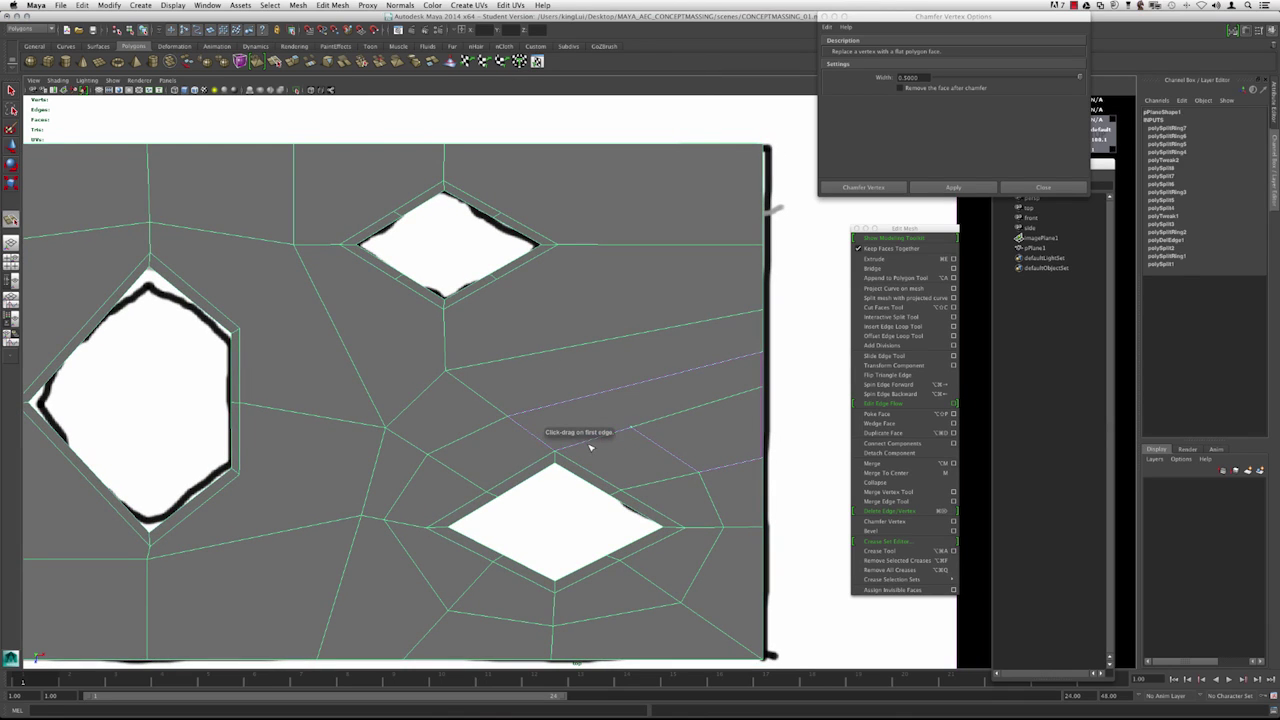
left_click(497, 279)
key("Return")
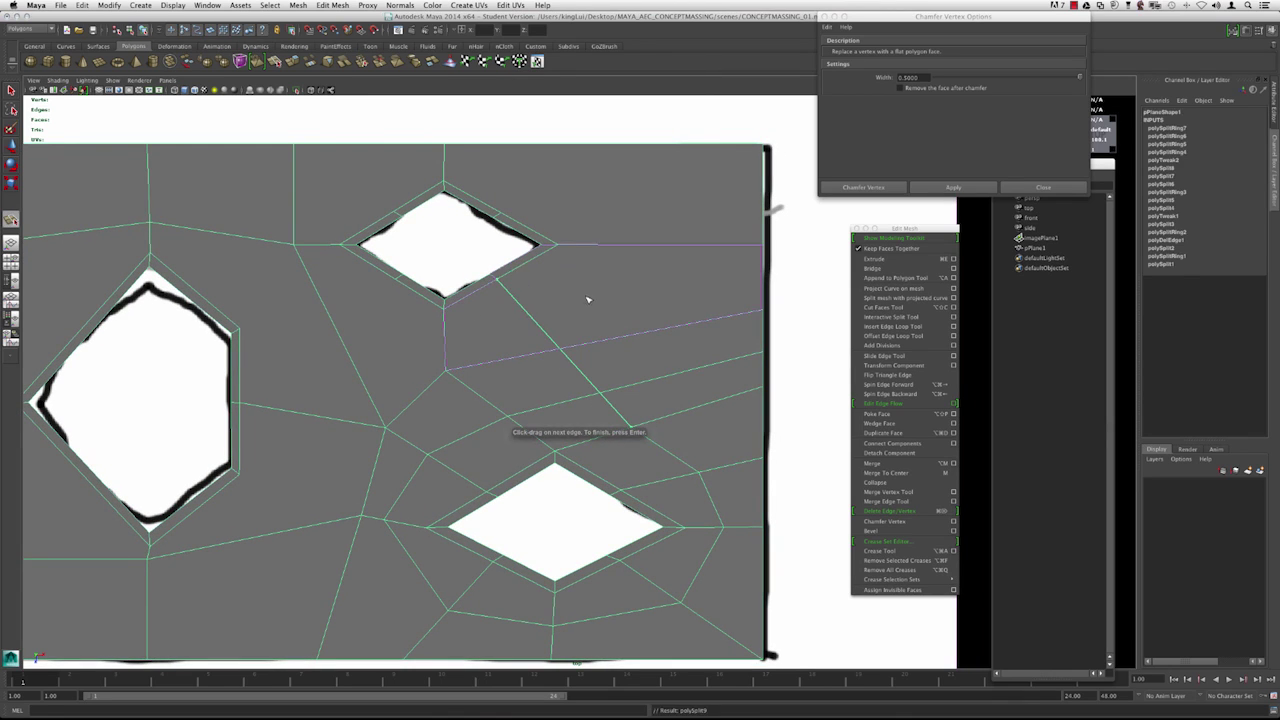
Split an edge from the upper diamond's right border vertex to the plane's top-right corner.
middle_click_drag(587, 287, 565, 313, "alt")
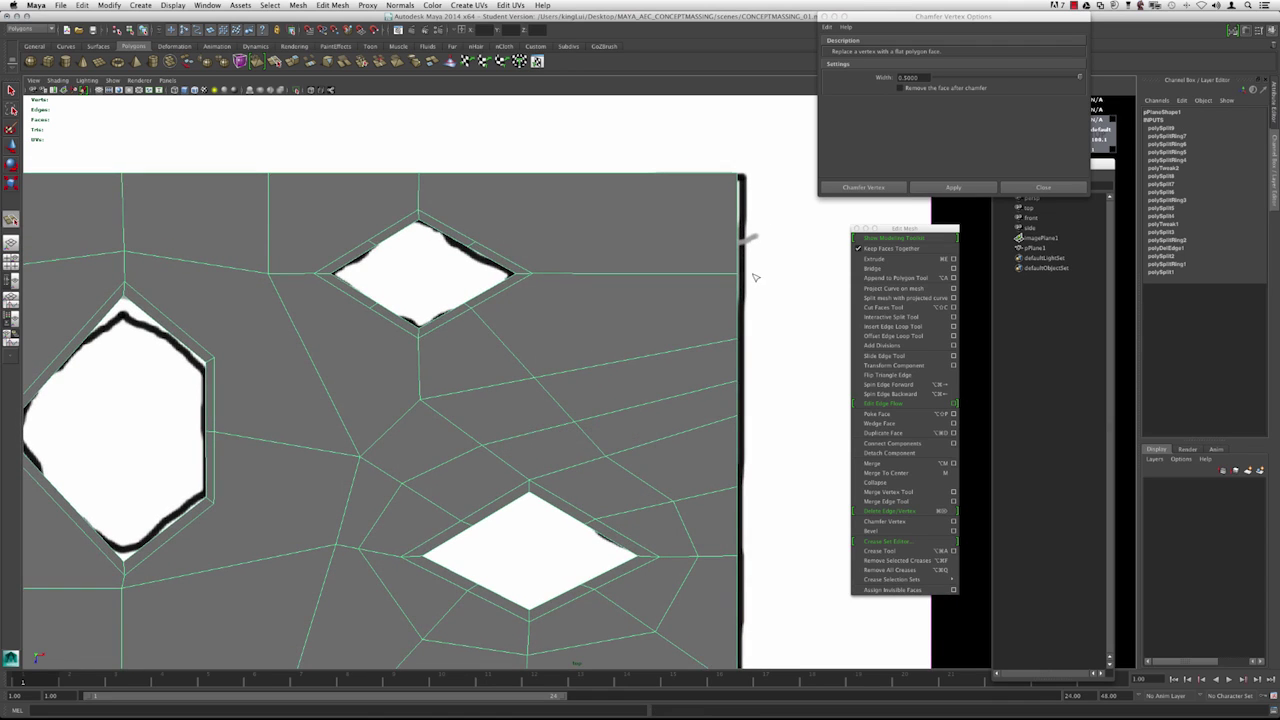
middle_click_drag(582, 253, 587, 323, "alt")
right_click_drag(517, 328, 559, 345, "alt")
key("g")
left_click(532, 341)
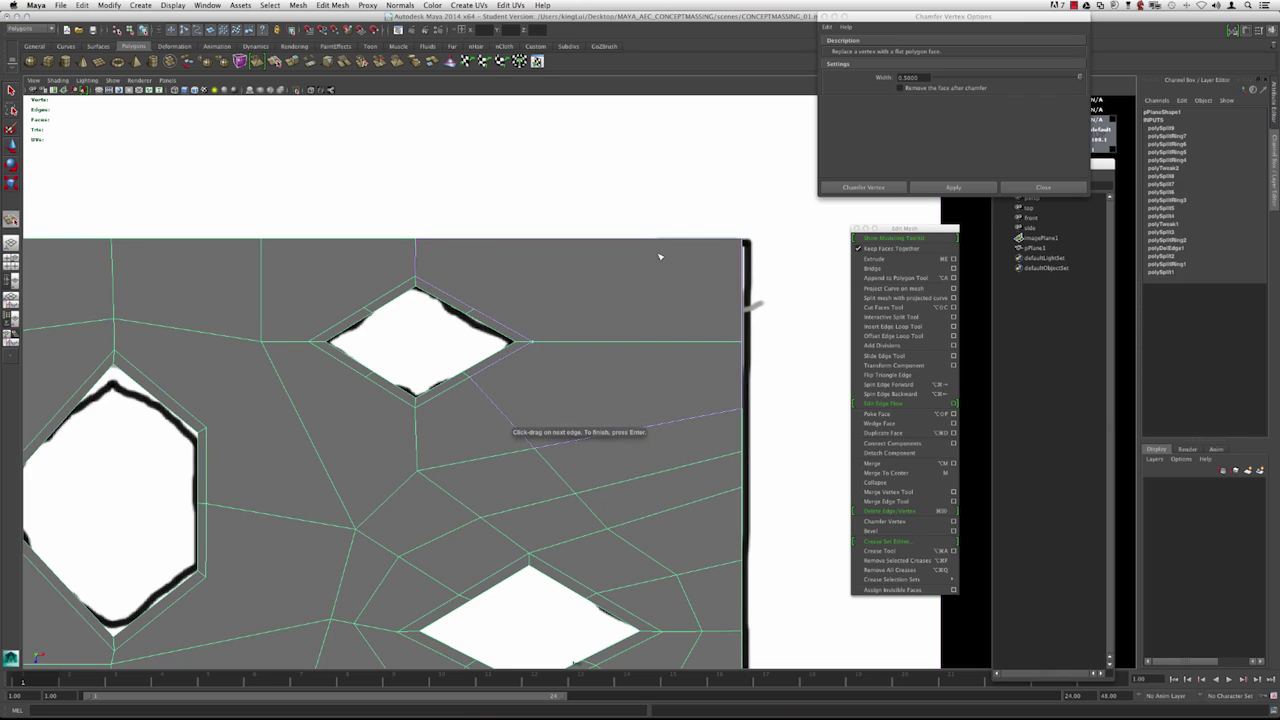
left_click_drag(716, 241, 783, 237)
key("w")
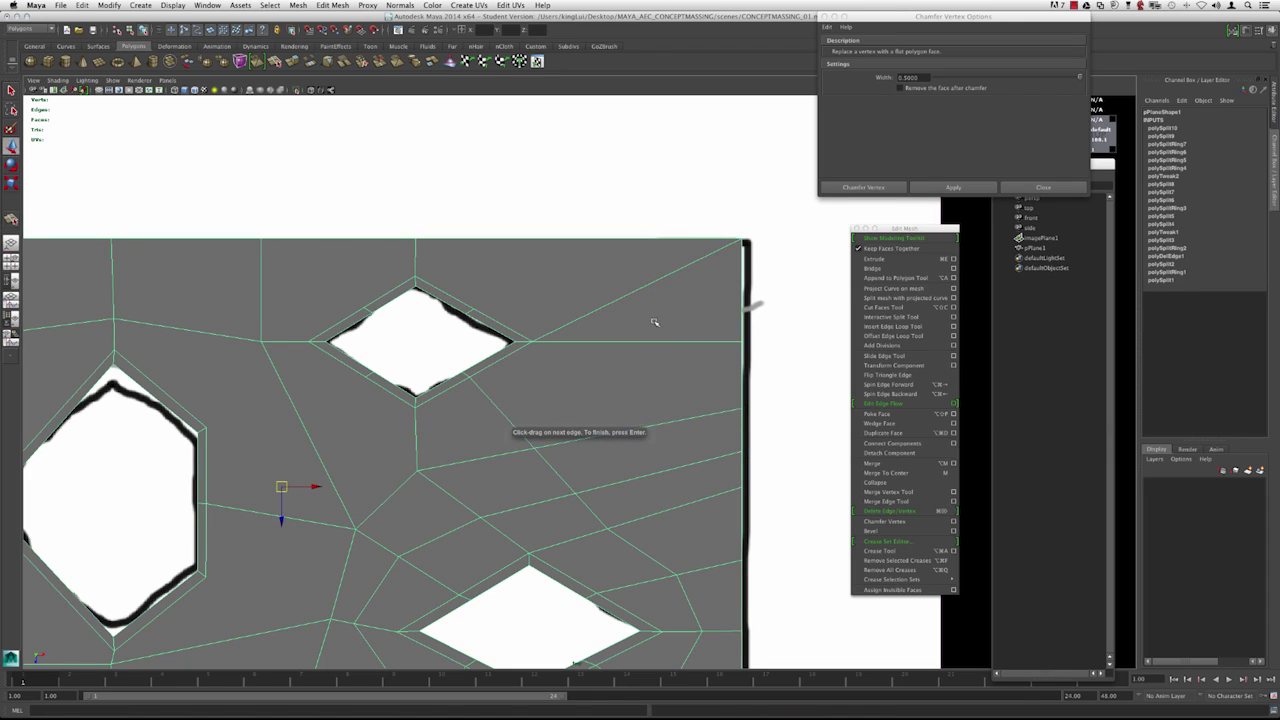
Delete the horizontal edge between the upper diamond's right tip and the plane's right side.
key("F10")
left_click(644, 340)
left_click(888, 512)
Split edges from the upper diamond's upper-right and upper-left borders up to the plane's top edge.
middle_click_drag(469, 260, 517, 263, "alt")
key("y")
left_click(536, 317)
left_click_drag(571, 238, 582, 240)
middle_click_drag(410, 263, 553, 249, "alt")
key("Return")
left_click_drag(522, 225, 484, 231)
key("Return")
Insert edge loops across the upper-left, upper-right and lower-left border sides of the large left opening.
right_click_drag(474, 265, 409, 261, "alt")
middle_click_drag(409, 261, 453, 205, "alt")
right_click_drag(453, 205, 474, 215, "alt")
key("g")
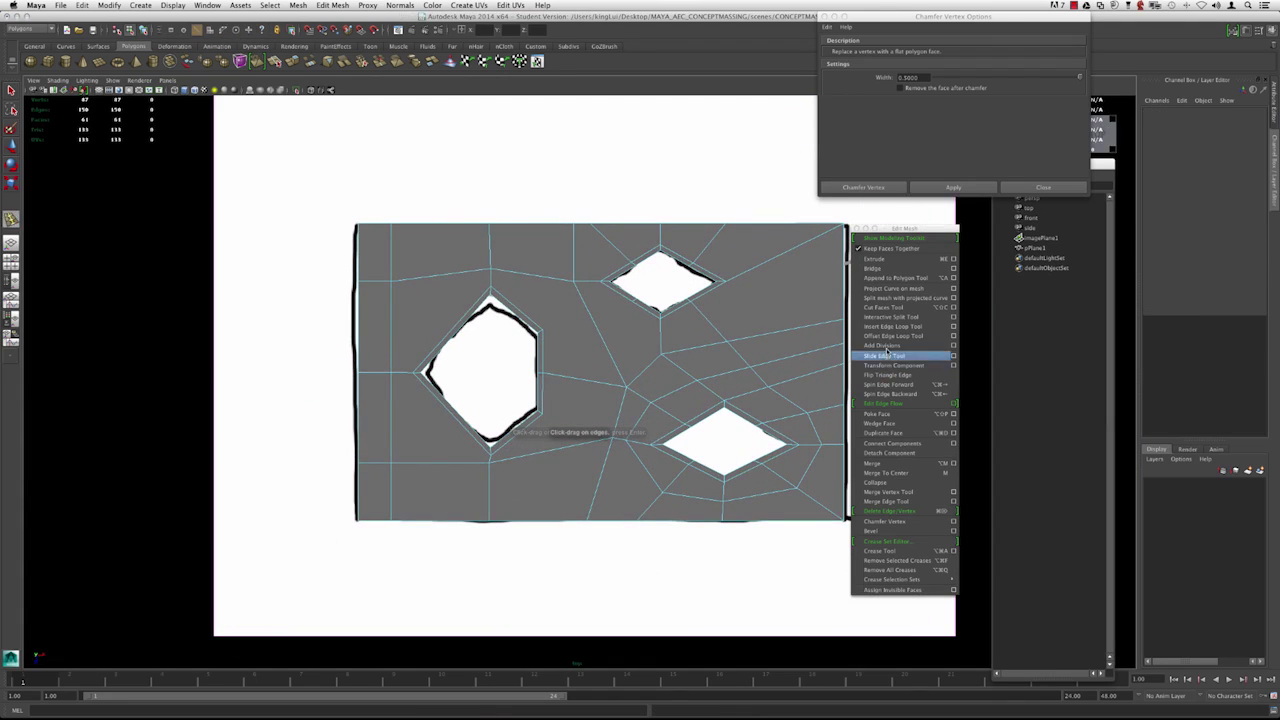
left_click(884, 326)
right_click_drag(276, 338, 505, 351, "alt")
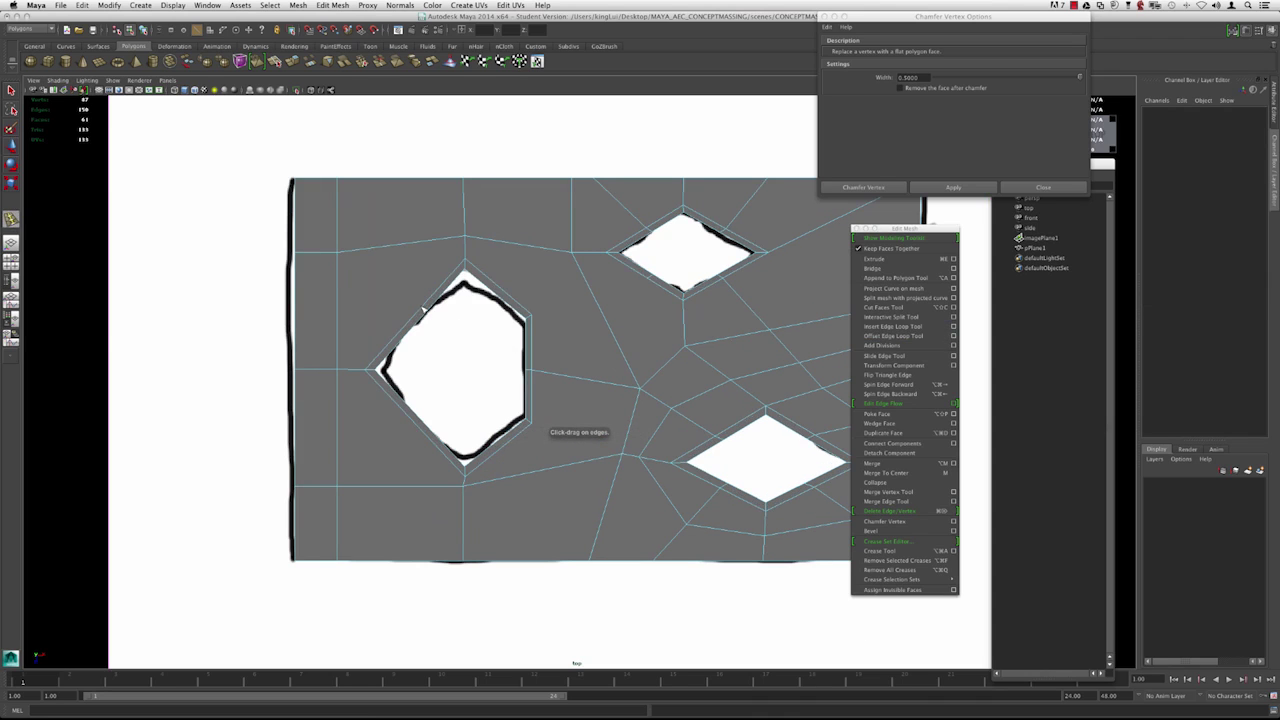
left_click(414, 318)
left_click(510, 298)
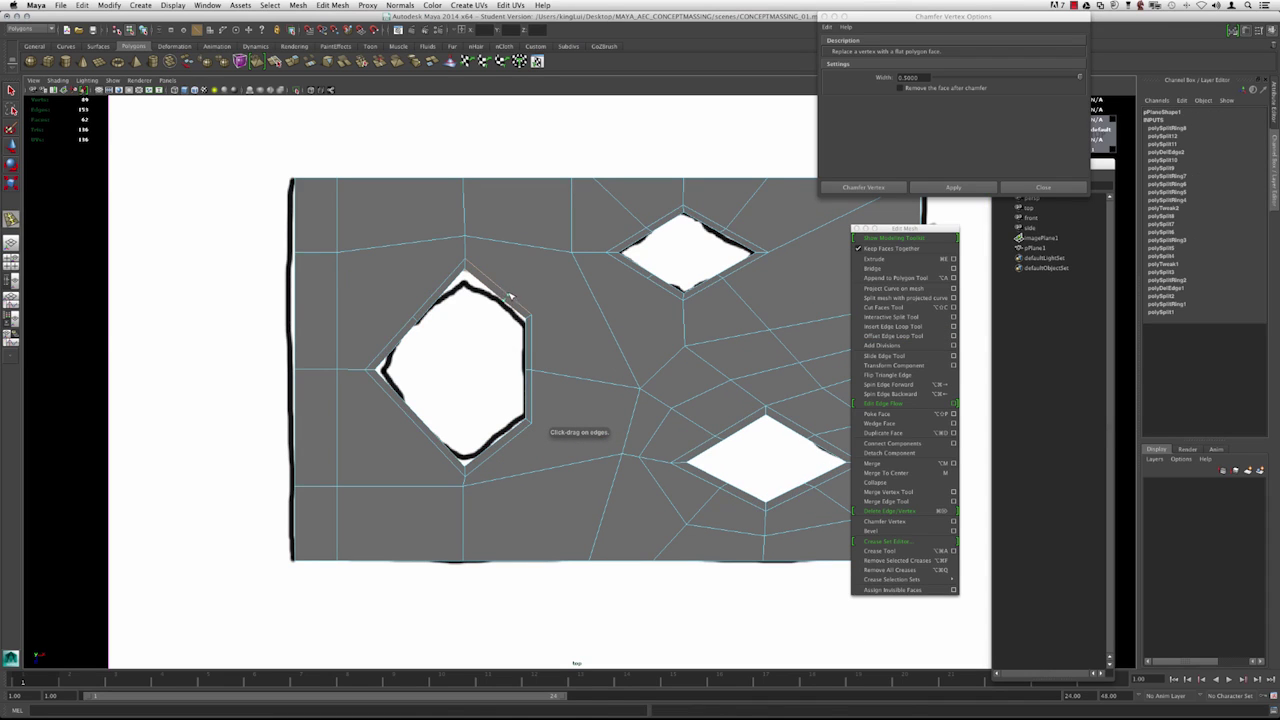
left_click_drag(414, 418, 422, 428)
Split an edge from the left opening's upper-left border to the plane's top-left corner.
right_click_drag(301, 370, 389, 363, "alt")
middle_click_drag(375, 282, 483, 324, "alt")
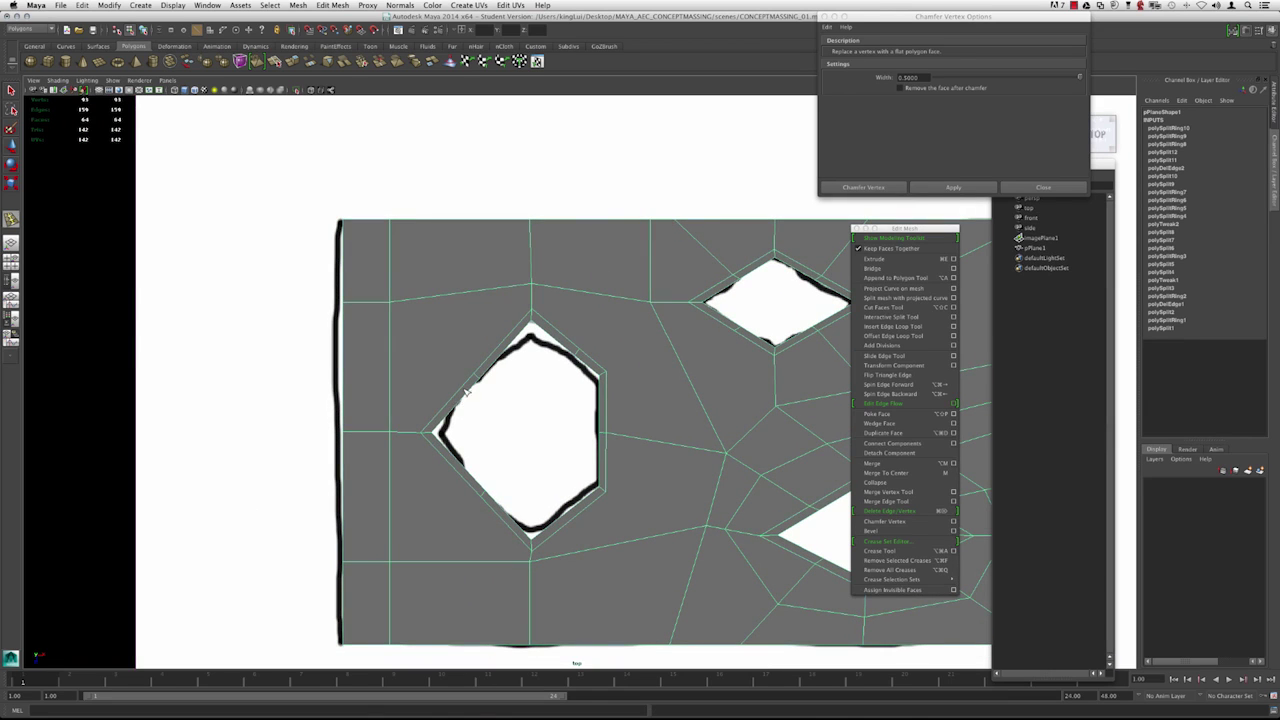
key("g")
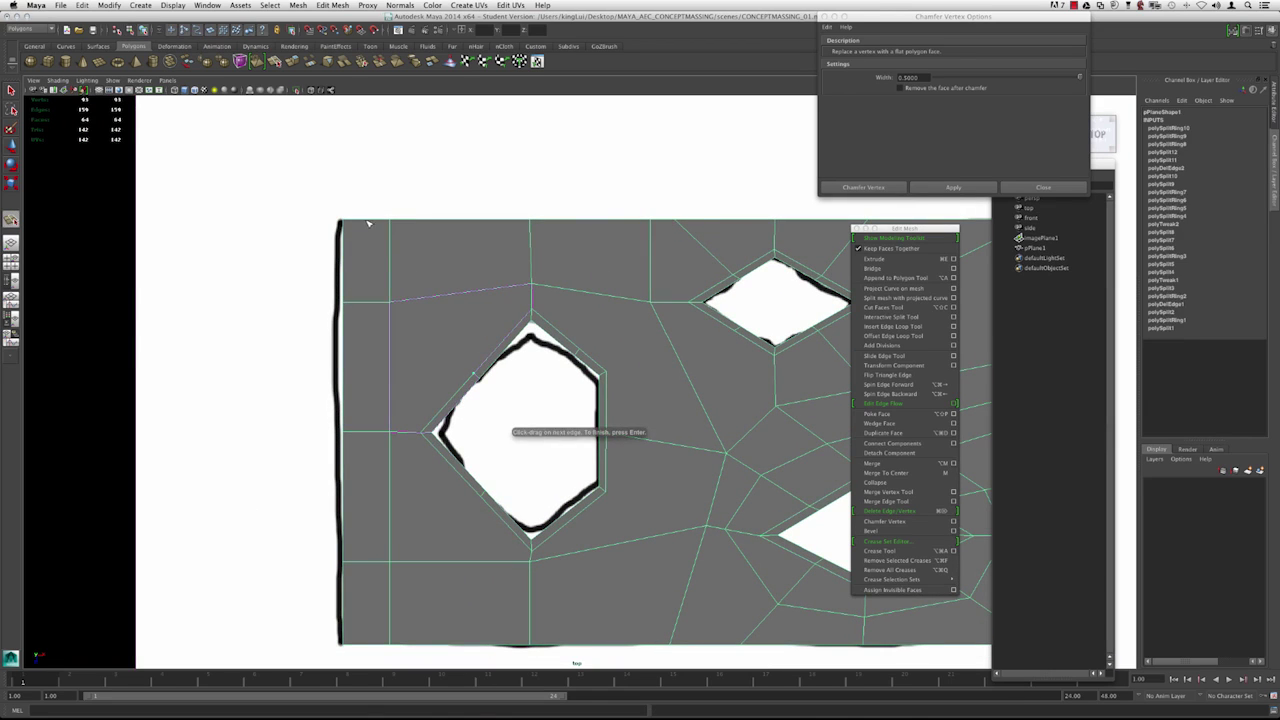
left_click_drag(368, 220, 314, 220)
key("Return")
key("w")
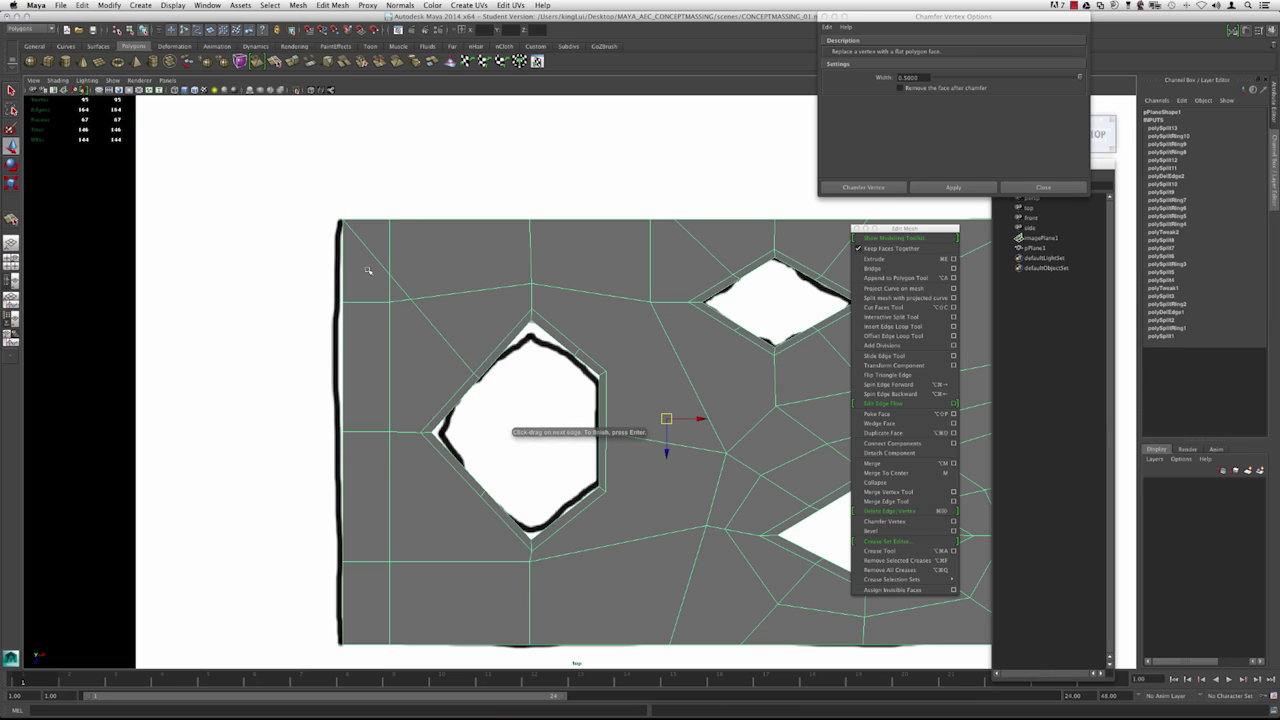
Delete the run of horizontal edges above the left opening, from the plane's left side to the vertical edge beside the upper diamond.
mouse_move(376, 321)
middle_mouse_down("alt")
mouse_move(427, 353)
mouse_move(421, 322)
mouse_move(392, 316)
middle_mouse_up("alt")
left_click(376, 323)
key("q")
left_click(403, 323, "shift")
left_click(465, 318, "shift")
left_click(576, 314, "shift")
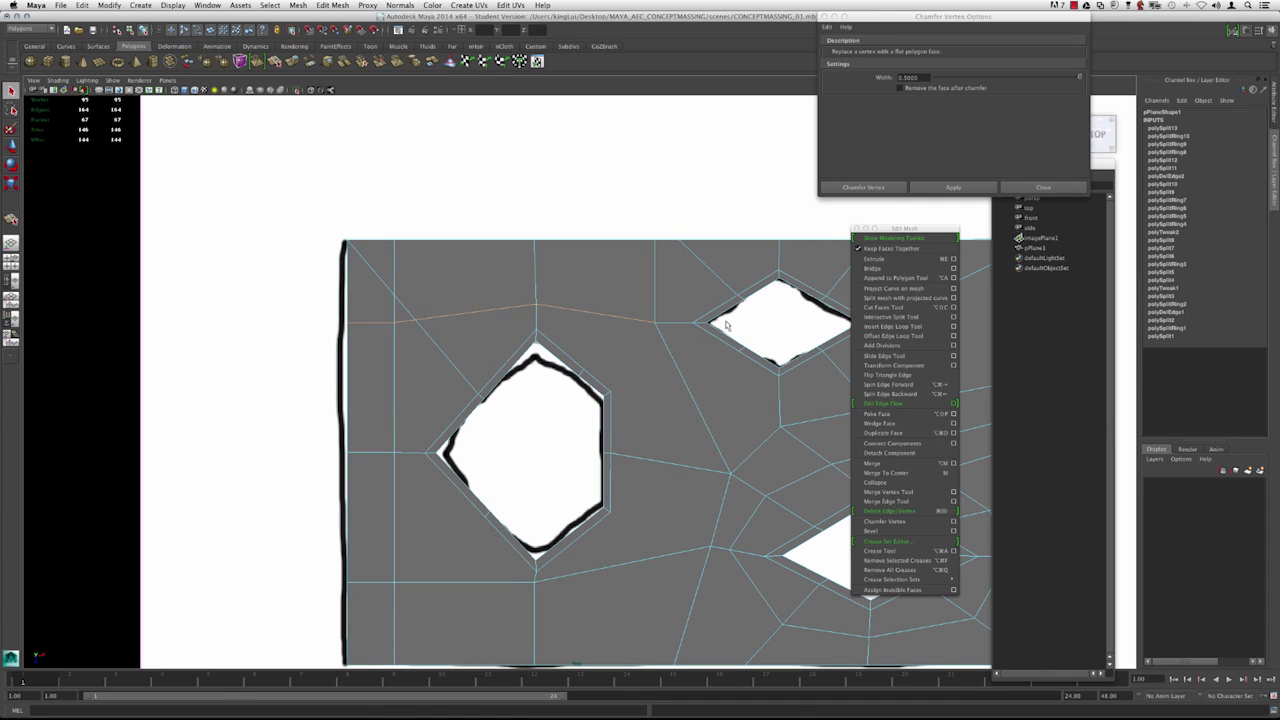
left_click(879, 513)
Delete the vertical edge loop between the left opening and the plane's left side.
mouse_move(461, 300)
middle_mouse_down("alt")
mouse_move(491, 308)
mouse_move(473, 295)
middle_mouse_up("alt")
key("w")
double_click(407, 333)
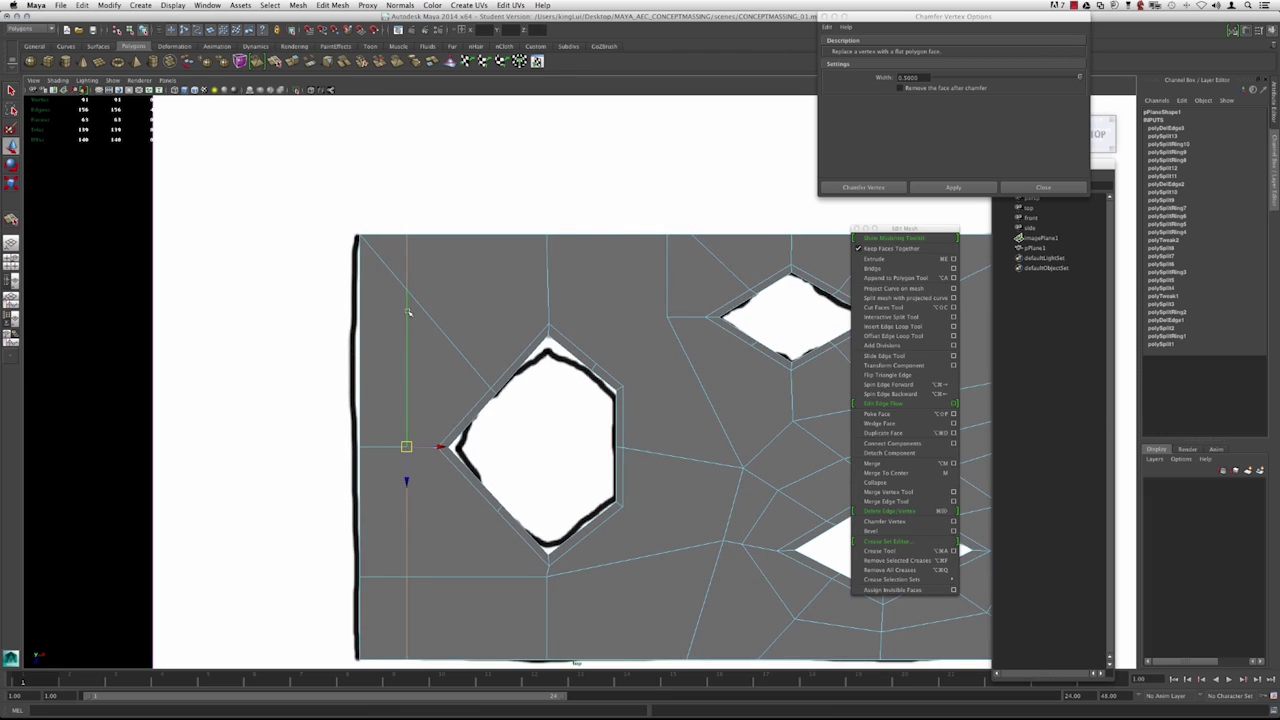
left_click(878, 514)
Split an edge from the left opening's upper-right border to the upper diamond's lower-left border.
middle_click_drag(454, 348, 420, 348, "alt")
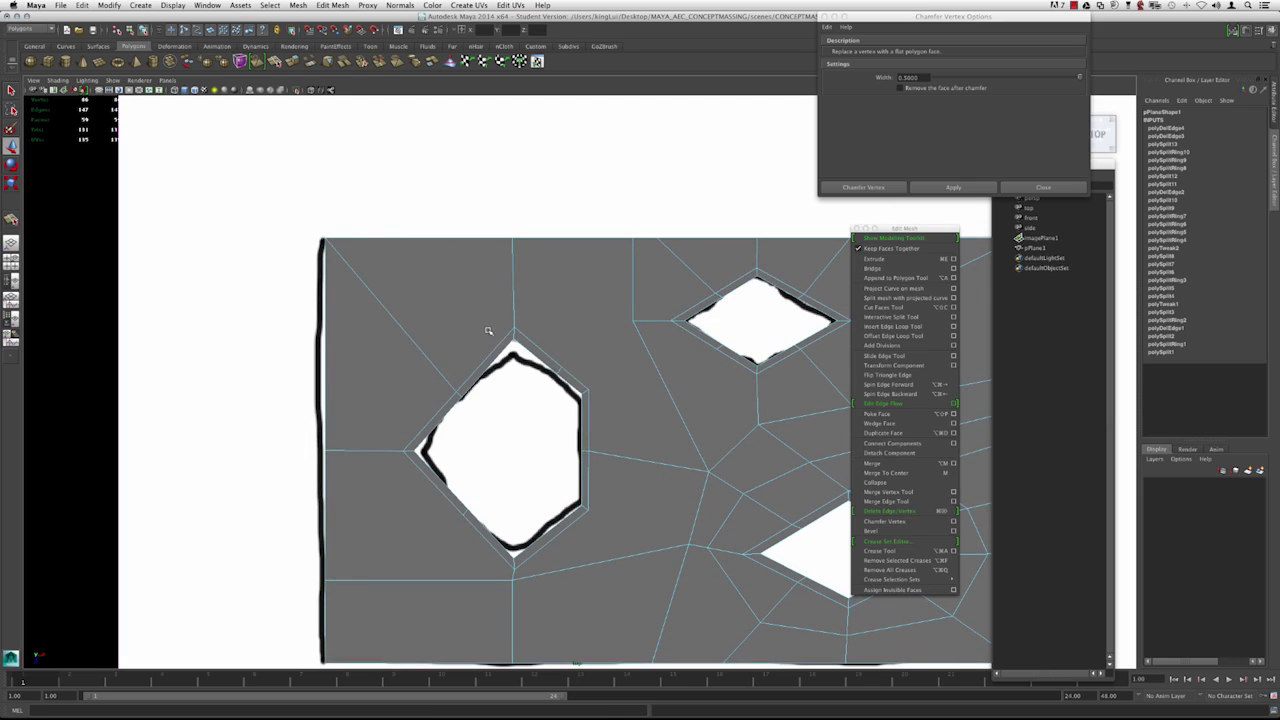
key("y")
left_click(561, 367)
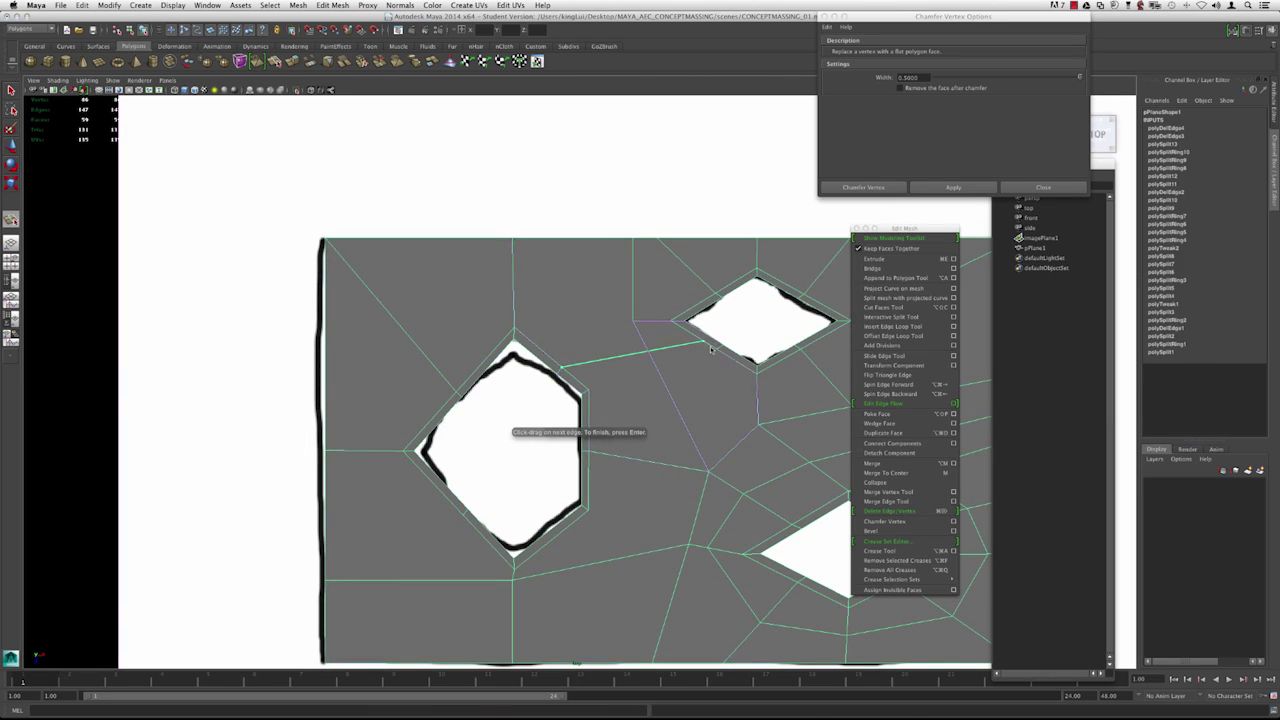
key("Return")
Split an edge path from the left opening's top border vertex across and around the upper diamond's top to its upper-right diagonal.
middle_click_drag(578, 351, 535, 350, "alt")
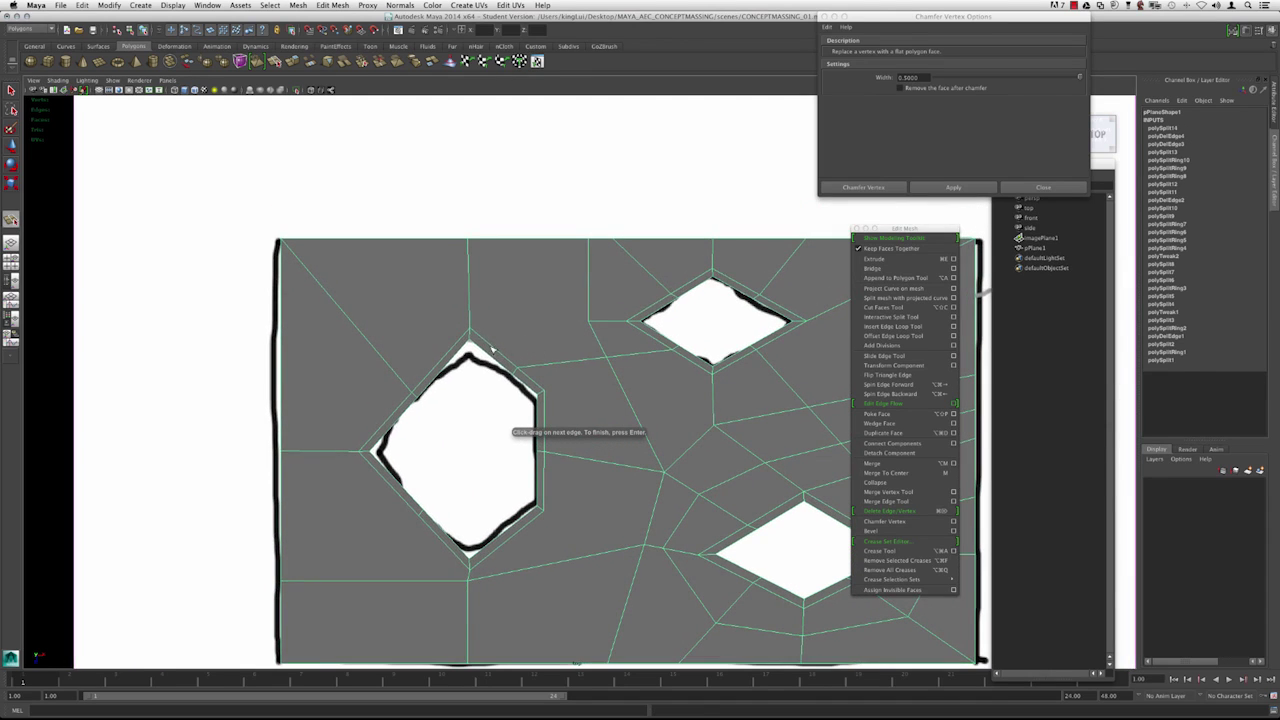
left_click_drag(487, 340, 453, 315)
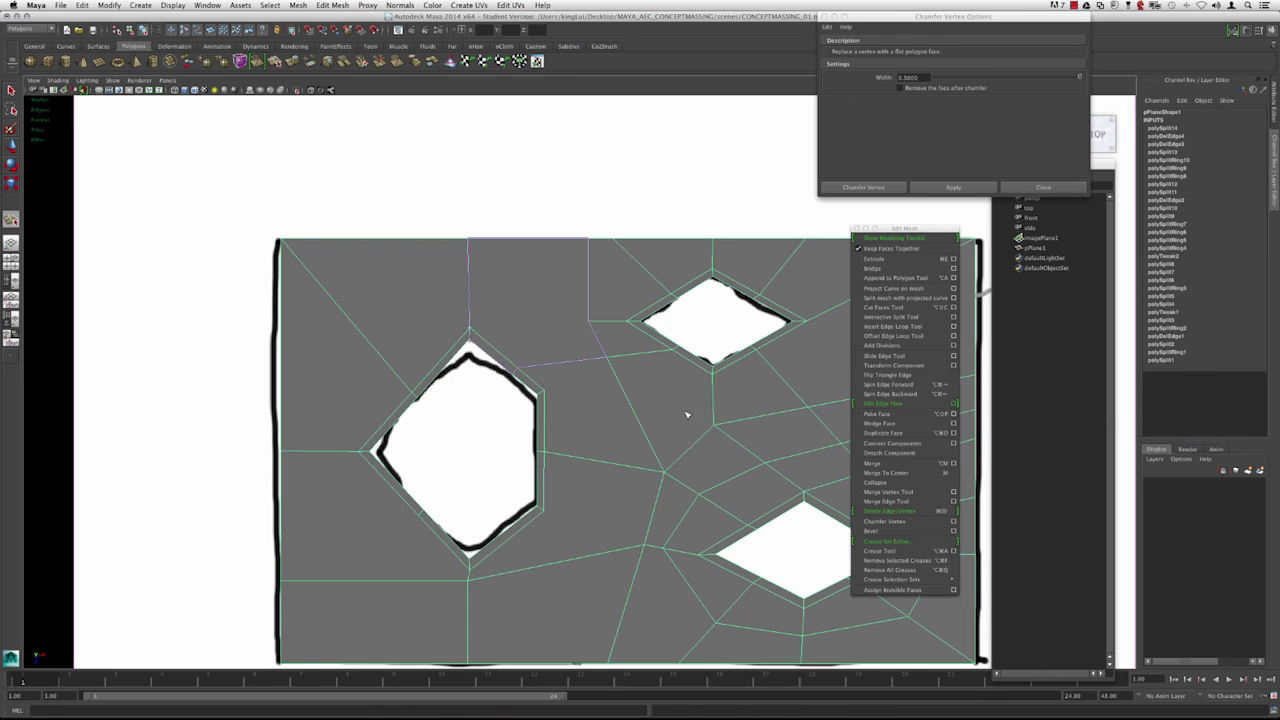
middle_click_drag(644, 302, 548, 321, "alt")
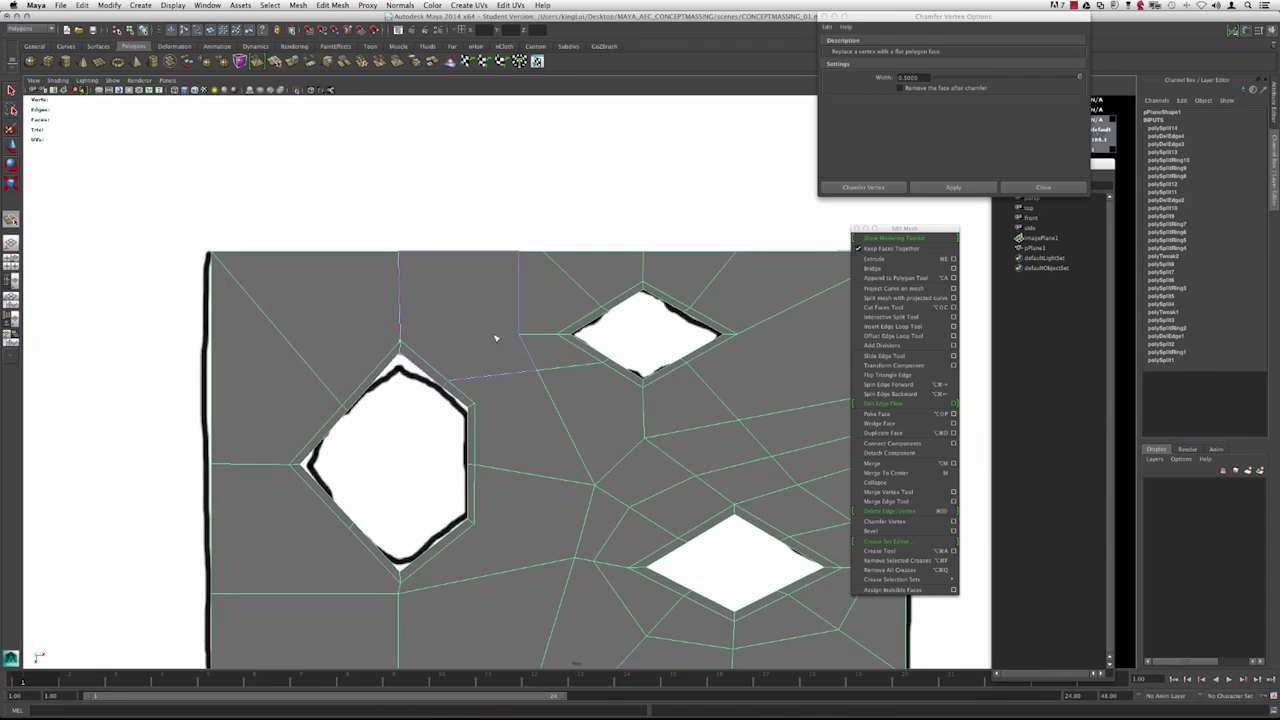
left_click_drag(518, 299, 644, 271)
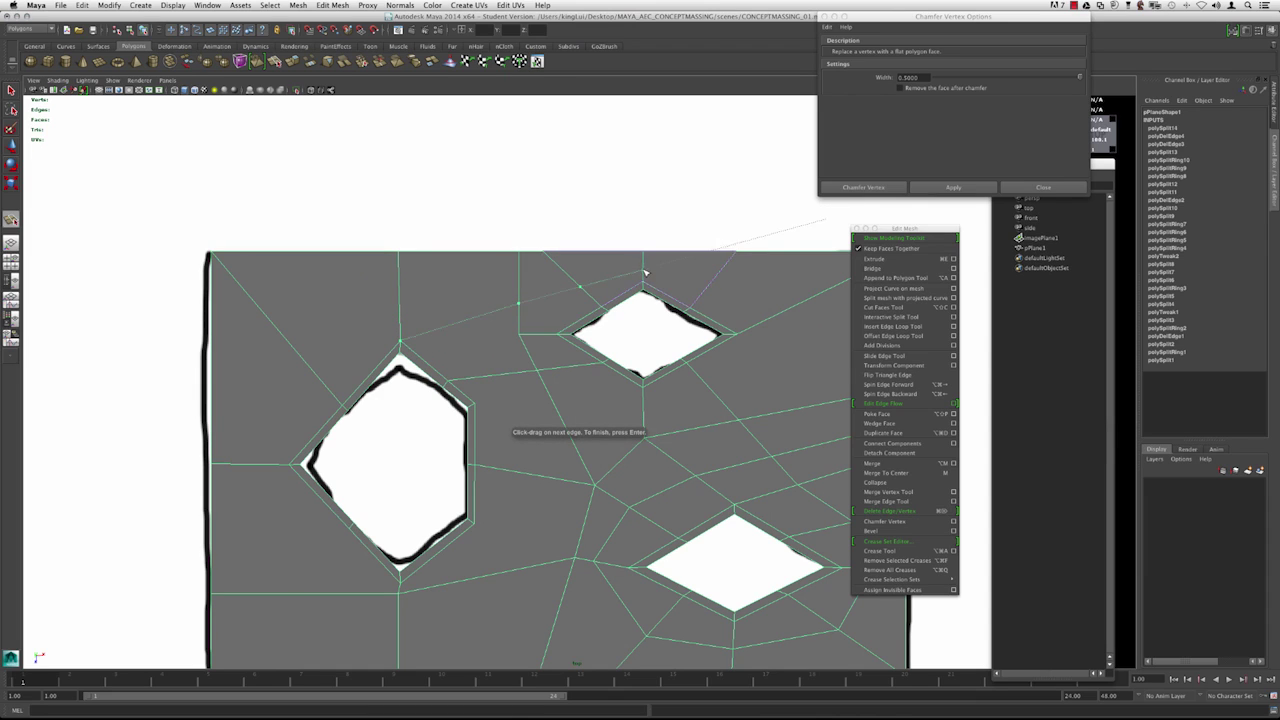
left_click(713, 280)
left_click(768, 321)
key("Return")
Move the vertex below the left opening's bottom tip farther down.
middle_click_drag(718, 318, 602, 317, "alt")
middle_click_drag(504, 380, 575, 354, "alt")
middle_click_drag(498, 324, 529, 330, "alt")
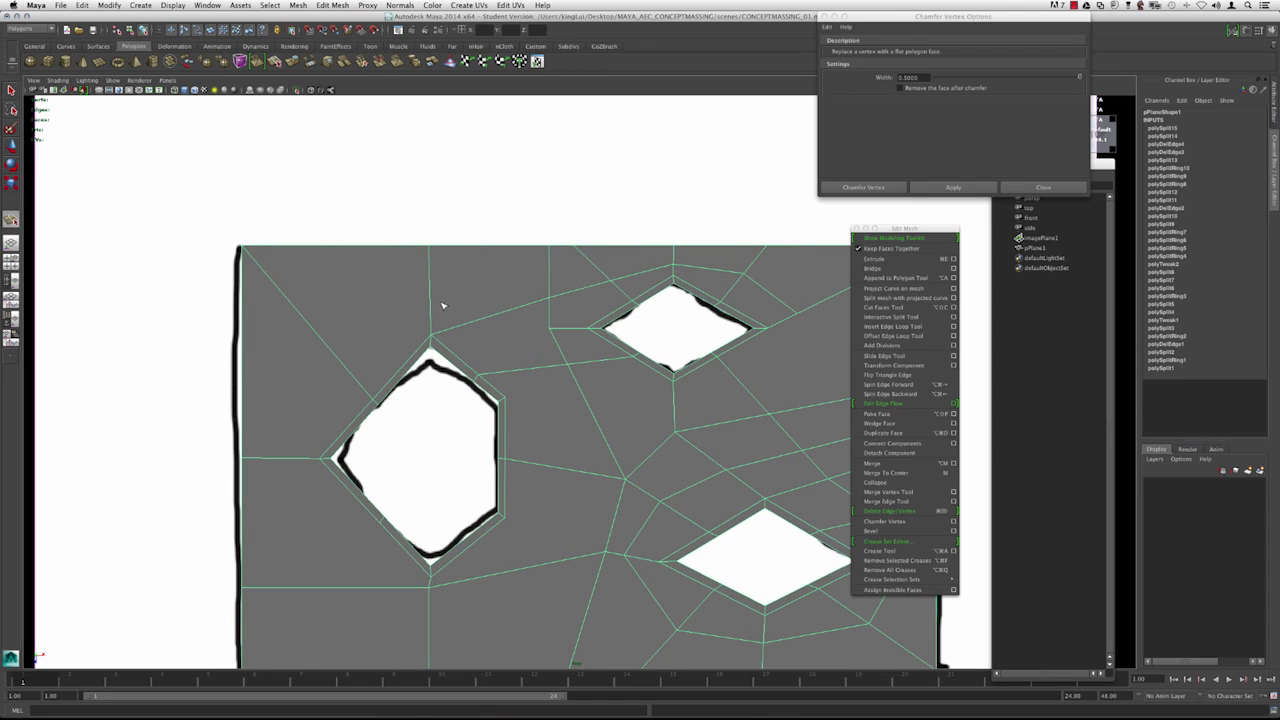
middle_click_drag(443, 305, 460, 317, "alt")
right_click_drag(461, 318, 557, 354, "alt")
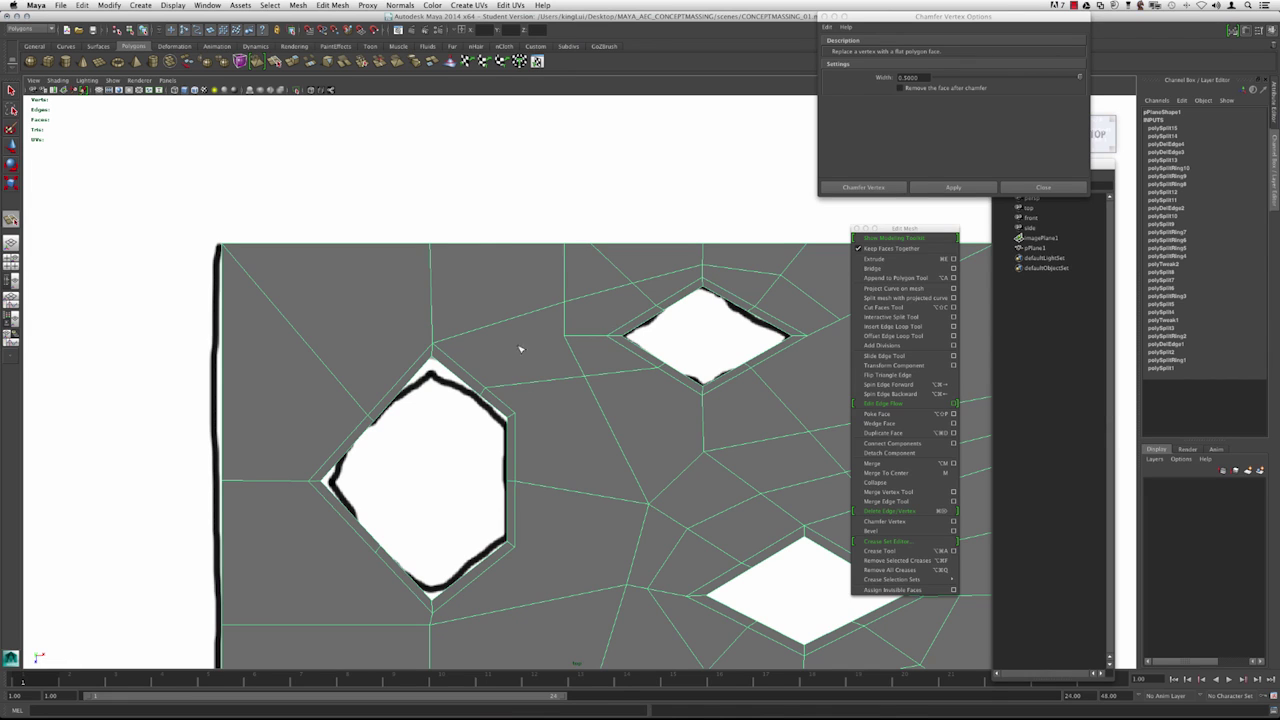
middle_click_drag(520, 341, 521, 280, "alt")
right_click_drag(521, 280, 494, 314, "alt")
right_click_drag(395, 461, 436, 481, "alt")
middle_click_drag(436, 481, 446, 443, "alt")
key("w")
mouse_move(496, 469)
left_mouse_down()
mouse_move(470, 487)
mouse_move(482, 489)
left_mouse_up()
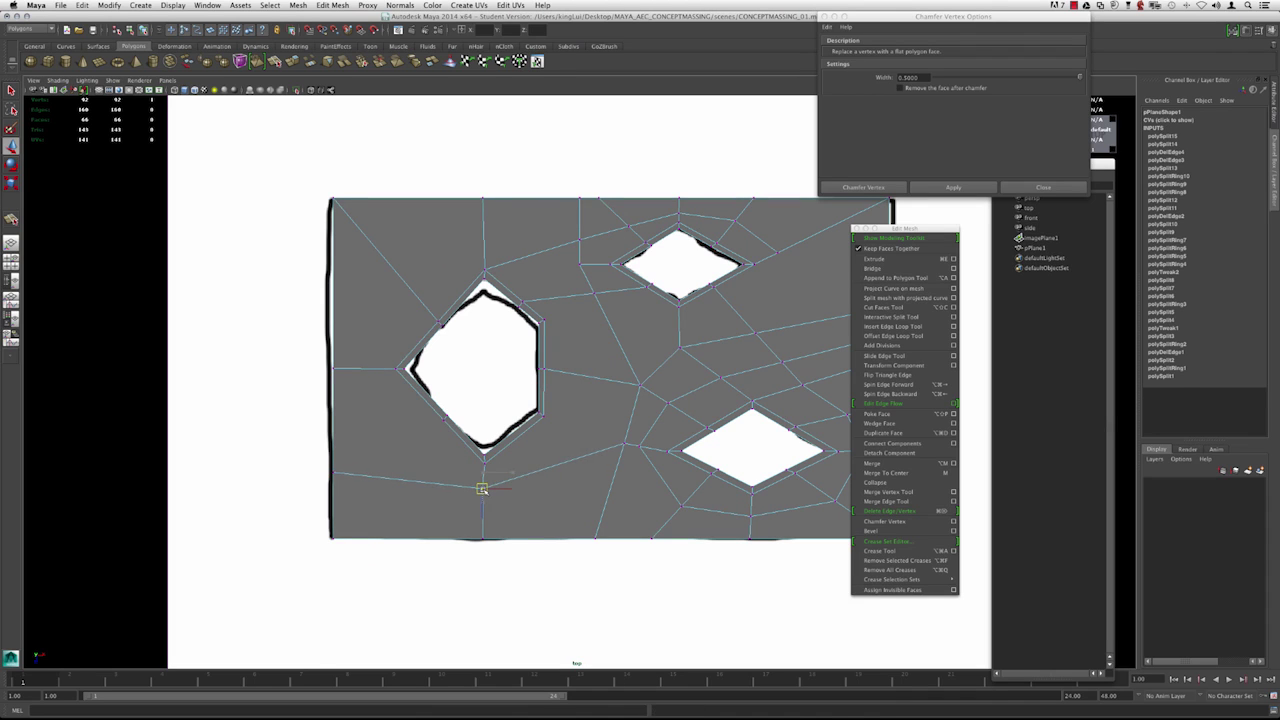
Move the lower vertex on the plane's left side down, level with the vertex below the left opening.
middle_click_drag(347, 456, 368, 446, "alt")
right_click_drag(370, 446, 426, 475, "alt")
left_click_drag(335, 460, 305, 489)
left_click_drag(336, 500, 496, 490)
Delete the lower-left horizontal edge and split an edge from the left opening's lower-left border to the plane's bottom-left corner.
middle_click_drag(438, 427, 429, 431, "alt")
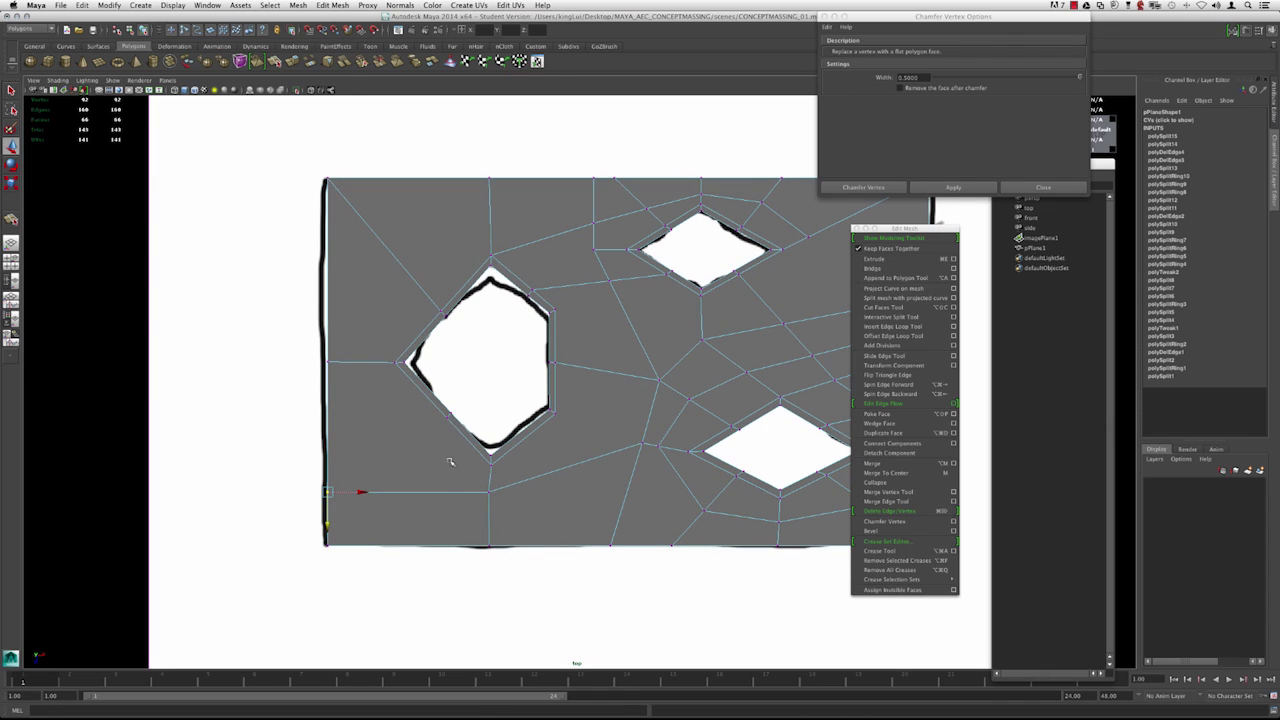
key("F10")
left_click(435, 492)
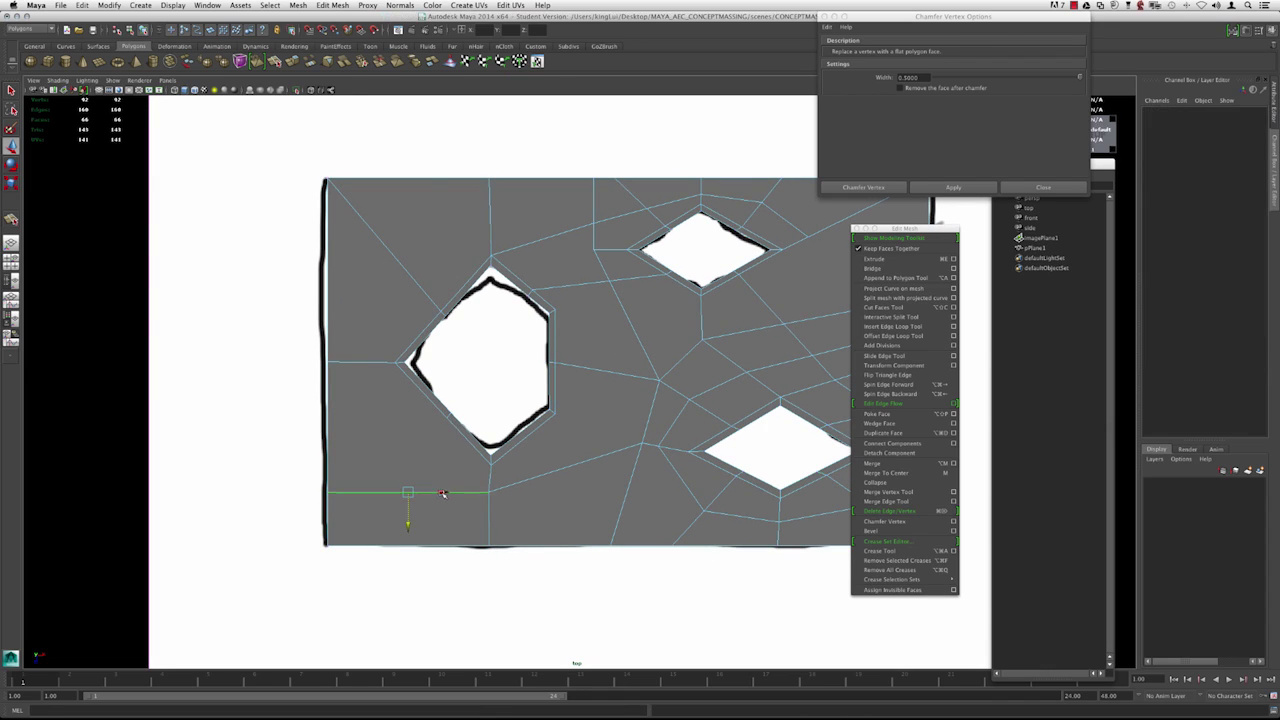
left_click(880, 511)
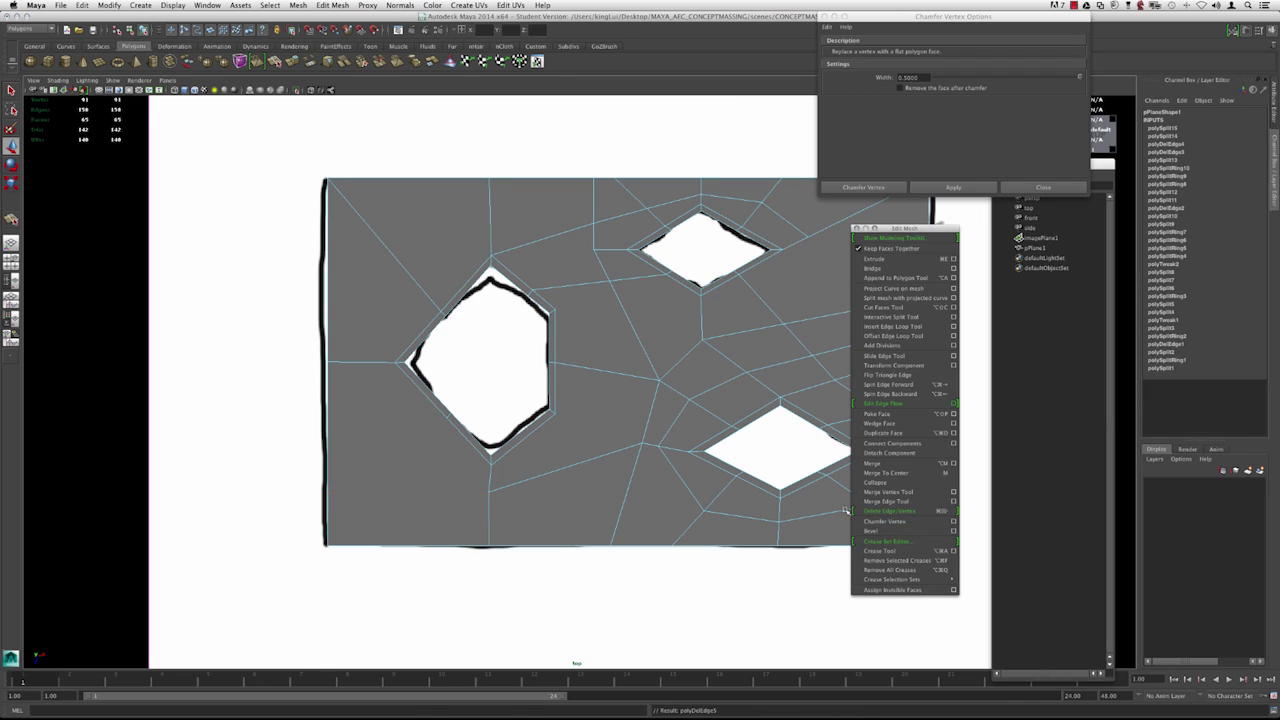
left_click_drag(410, 539, 256, 549)
key("Return")
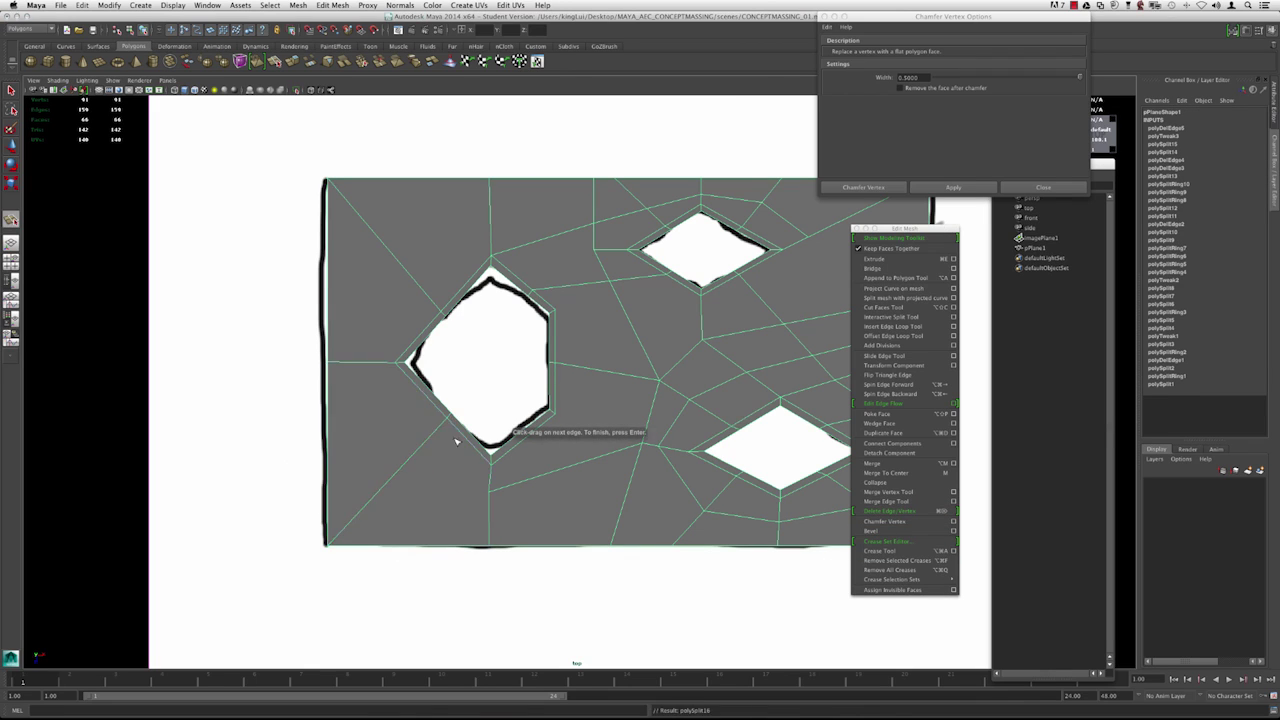
Split an edge path from the vertex below the left opening around its left side to the upper-left diagonal.
middle_click_drag(393, 424, 424, 414, "alt")
right_click_drag(410, 416, 455, 437, "alt")
middle_click_drag(502, 465, 462, 451, "alt")
left_click(471, 480)
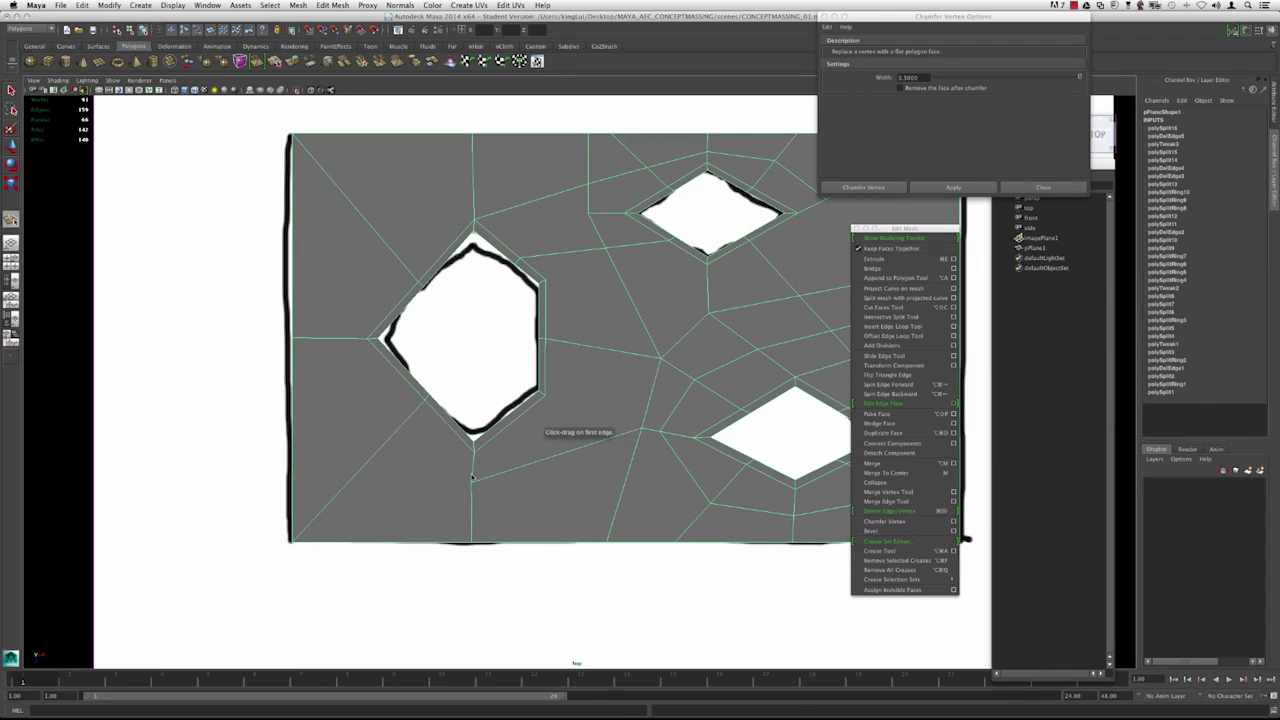
left_click(388, 438)
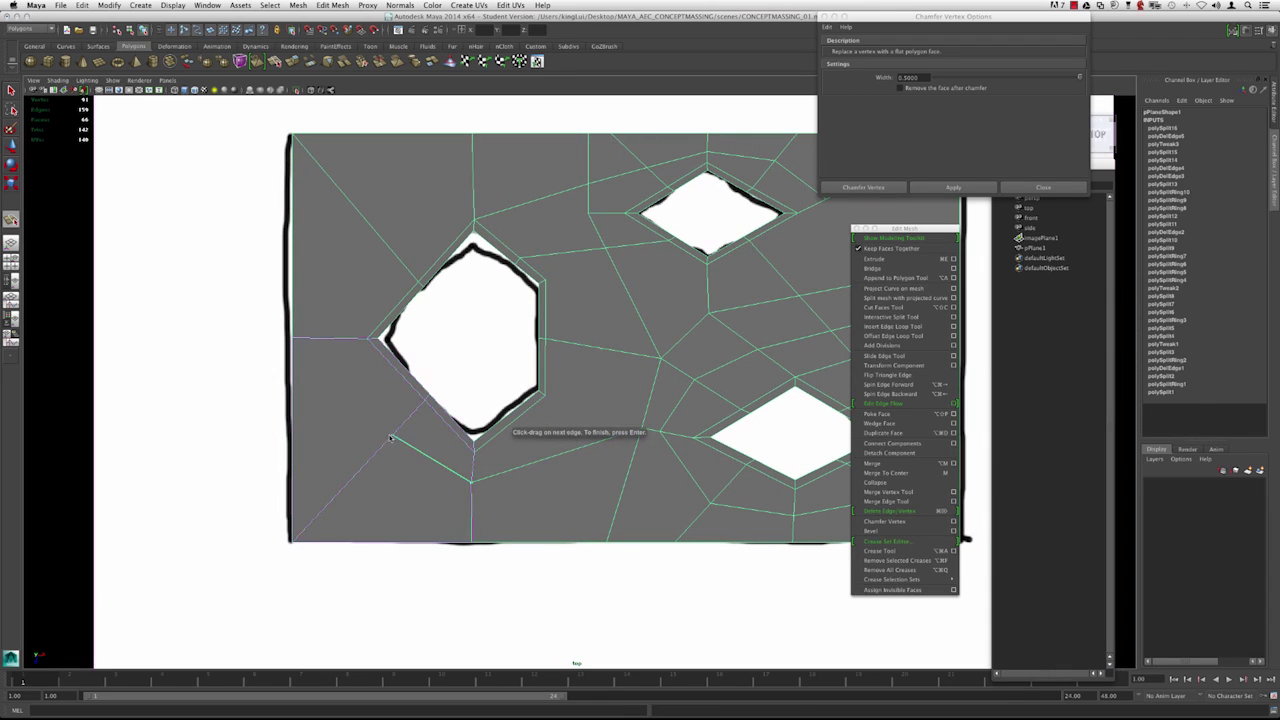
left_click(331, 339)
middle_click_drag(340, 316, 331, 370, "alt")
left_click(378, 298)
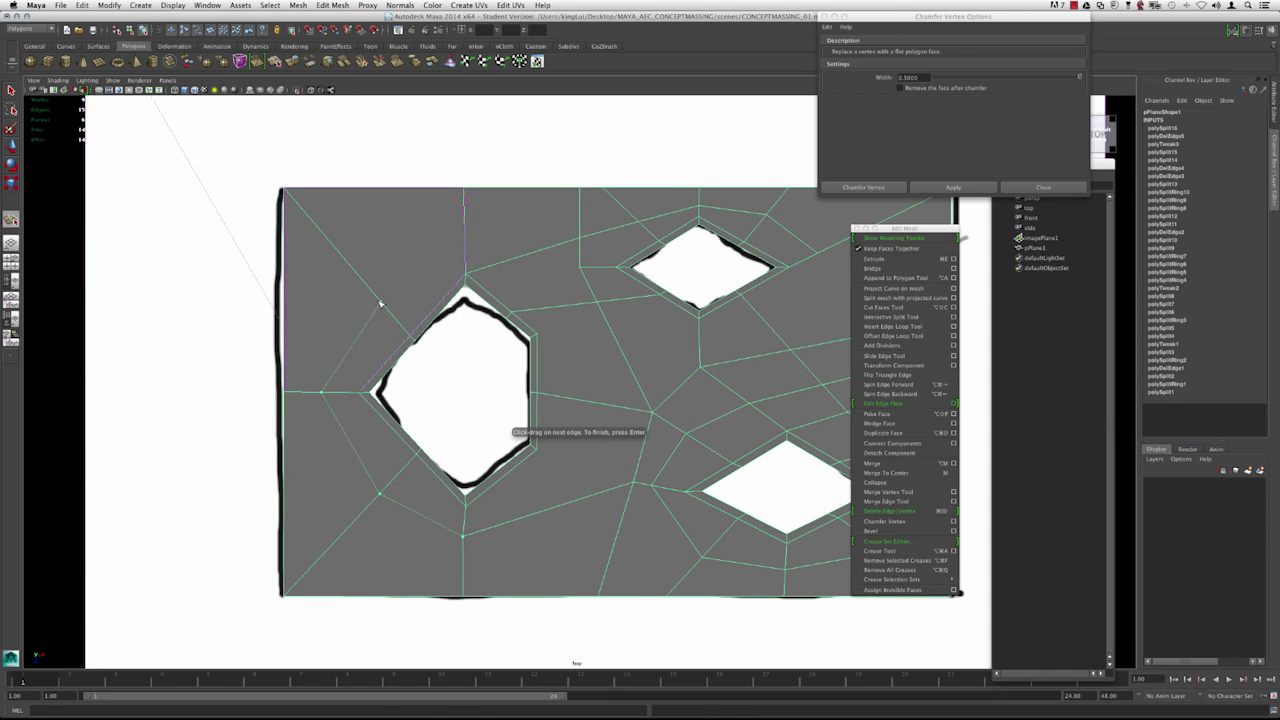
key("Return")
Split an edge from the upper-left diagonal's new vertex to the vertical edge above the left opening.
left_click(375, 297)
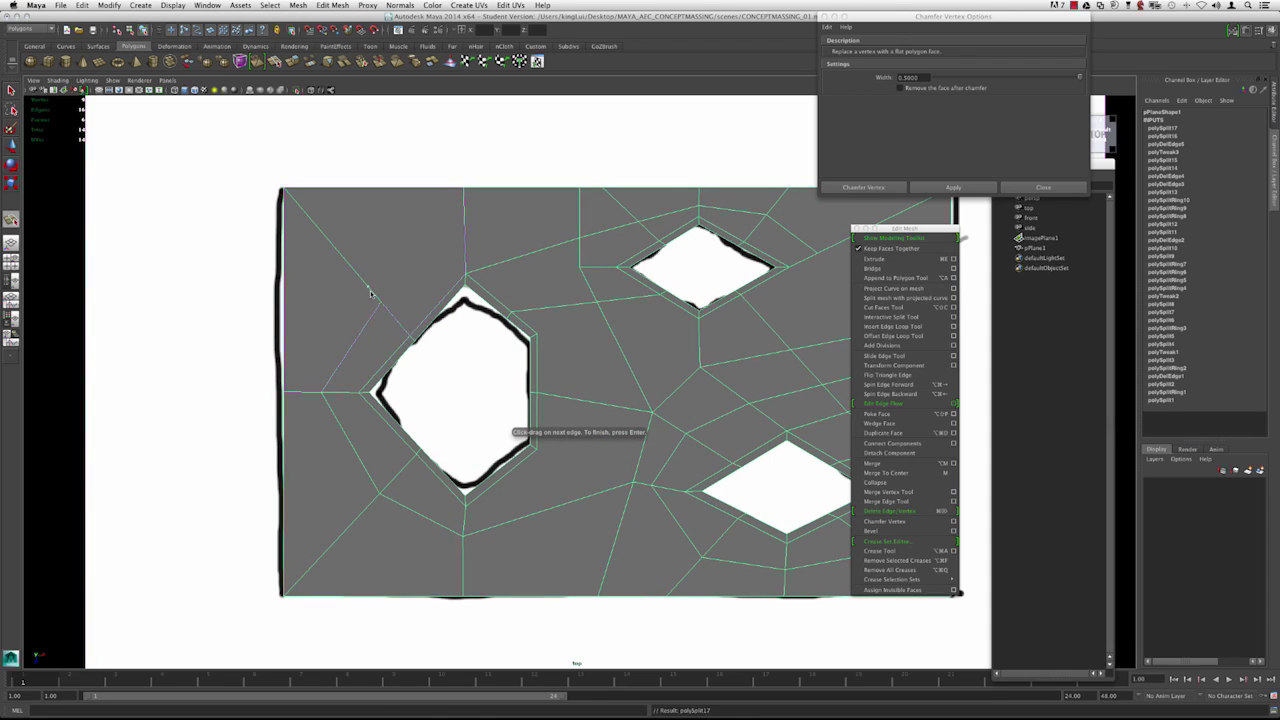
left_click(466, 244)
key("Return")
key("w")
Delete the plane's construction history.
middle_click_drag(396, 323, 369, 290, "alt")
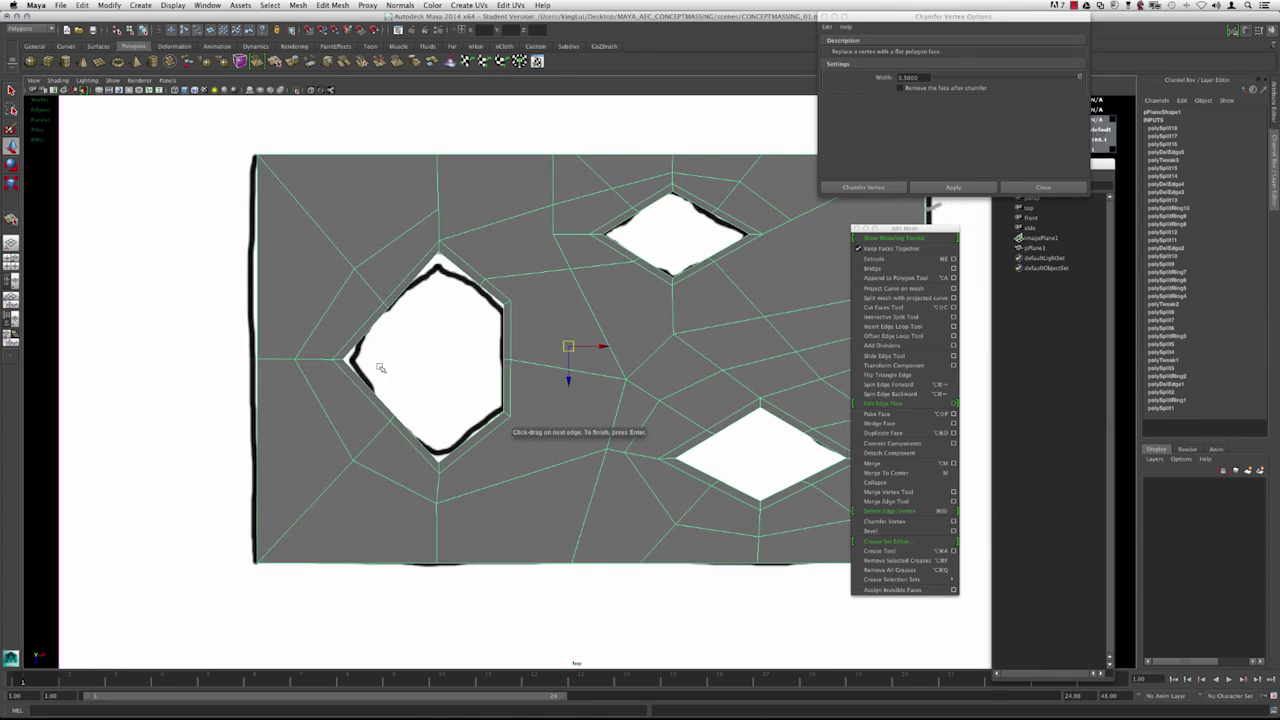
middle_click_drag(387, 356, 394, 340, "alt")
left_click(82, 5)
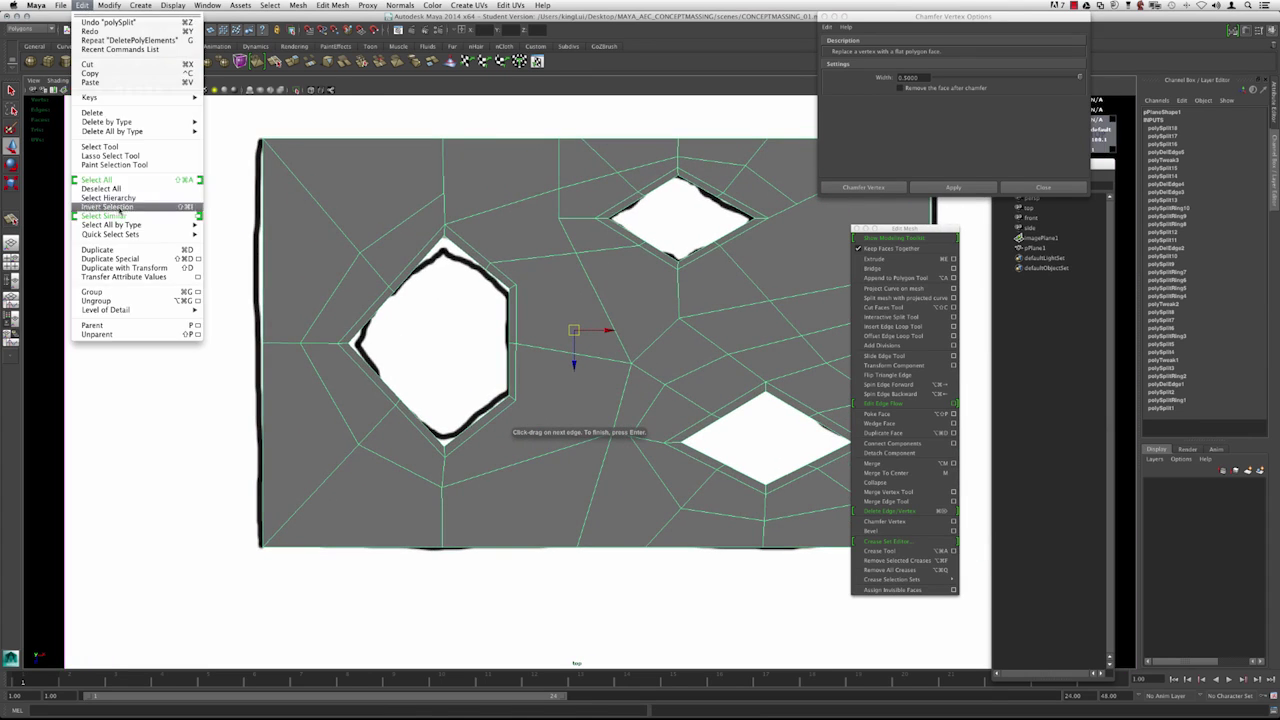
mouse_move(114, 124)
left_click(235, 126)
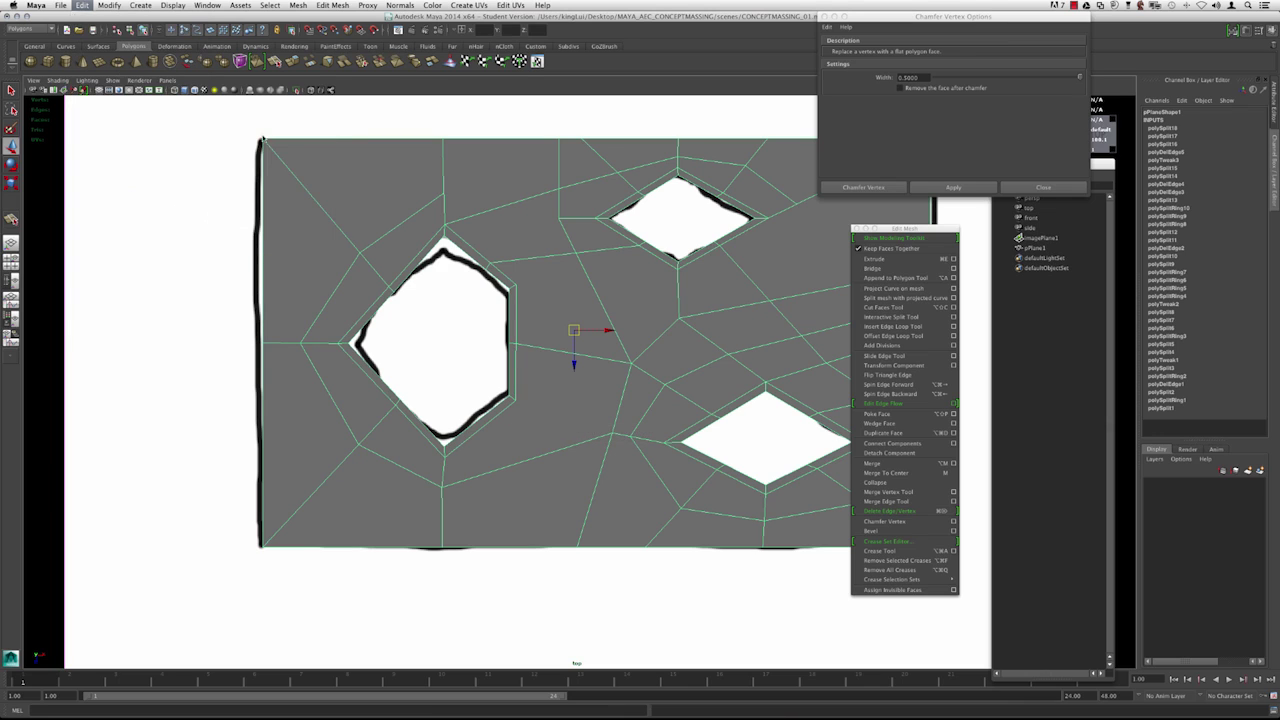
middle_click_drag(435, 243, 392, 299, "alt")
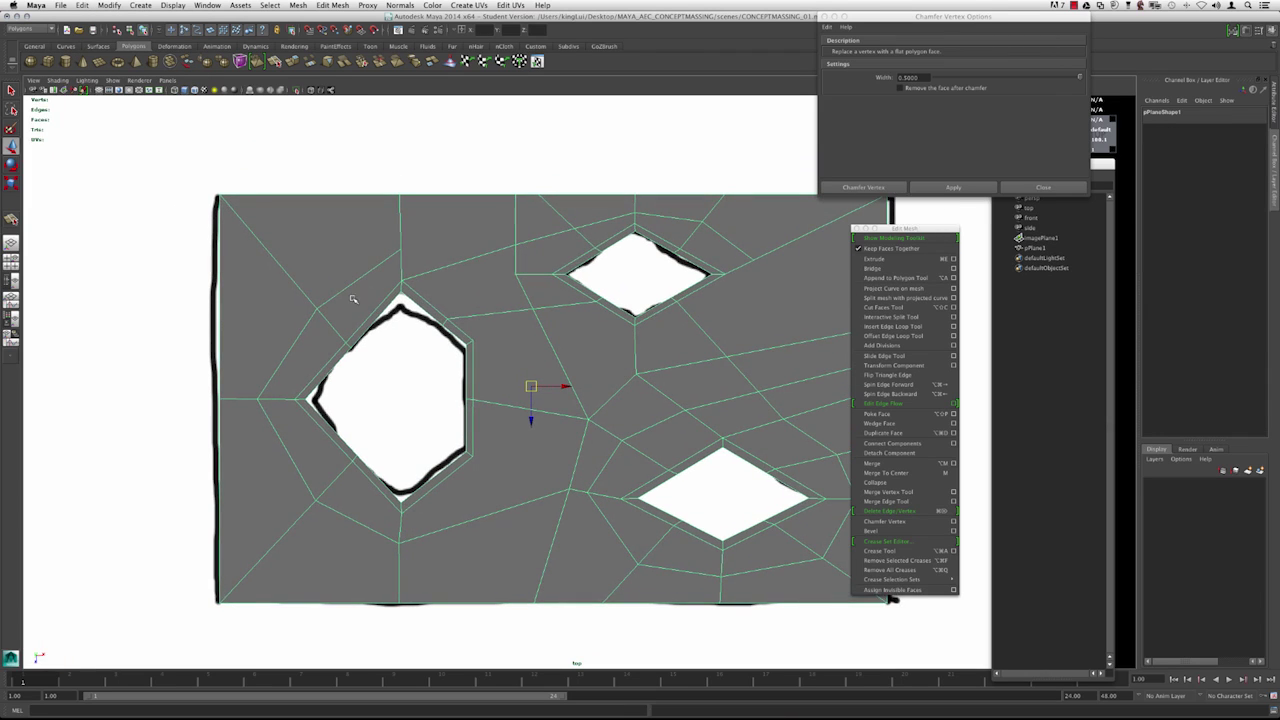
Split an edge from the upper vertex above the left opening to the next vertical edge left of the upper diamond.
key("y")
left_click_drag(402, 237, 403, 270)
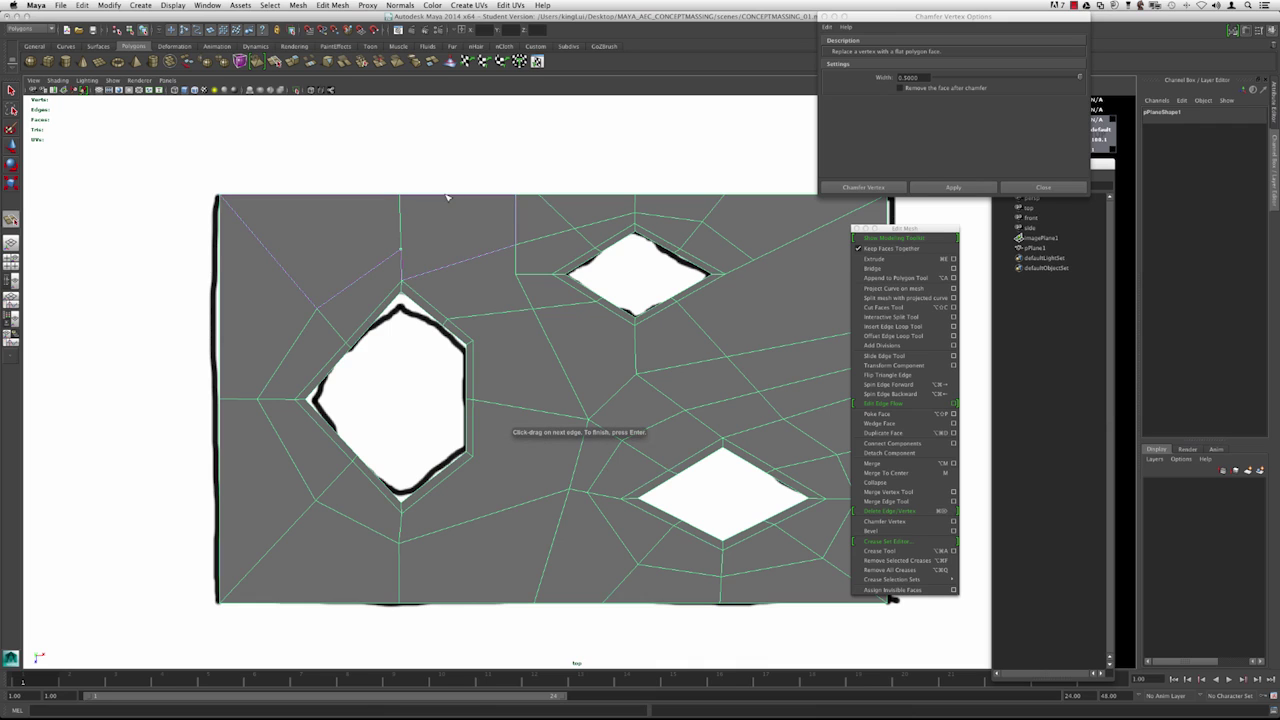
middle_click_drag(353, 235, 371, 257, "alt")
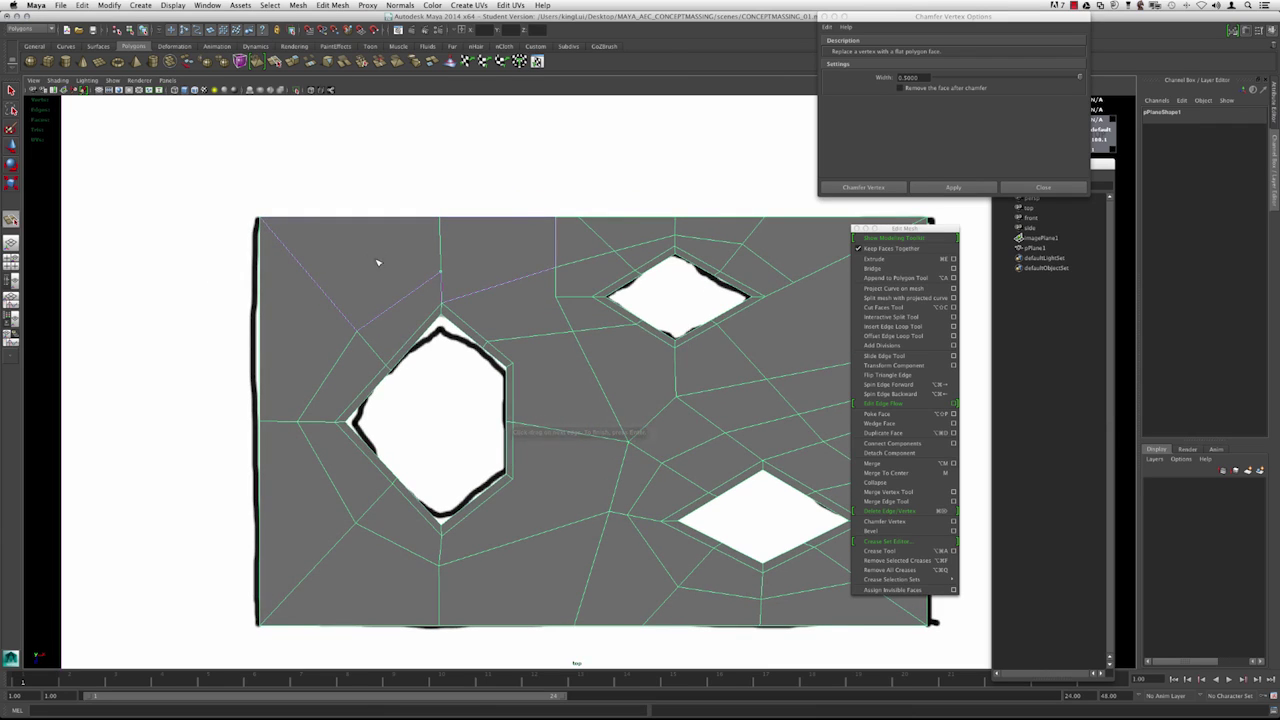
left_click_drag(556, 249, 557, 244)
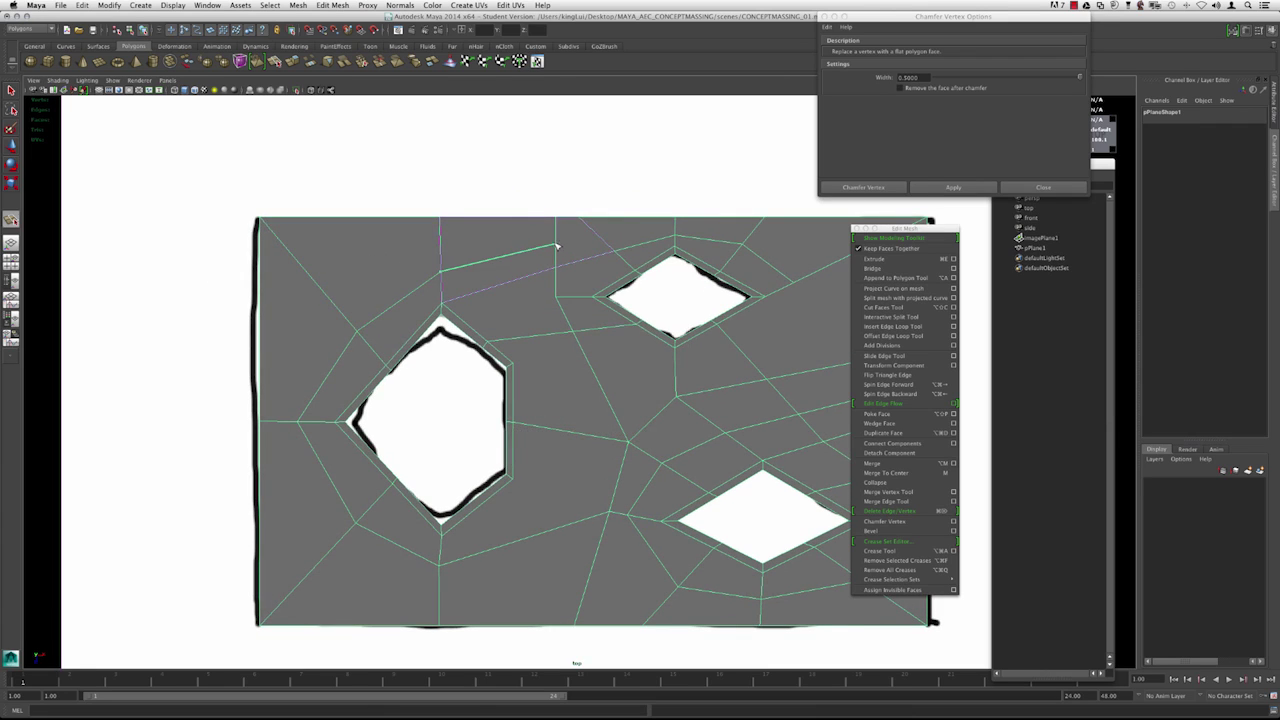
key("Return")
Split an edge from the left opening's lower-right border corner to the junction left of the lower diamond.
key("y")
middle_click_drag(483, 290, 487, 274, "alt")
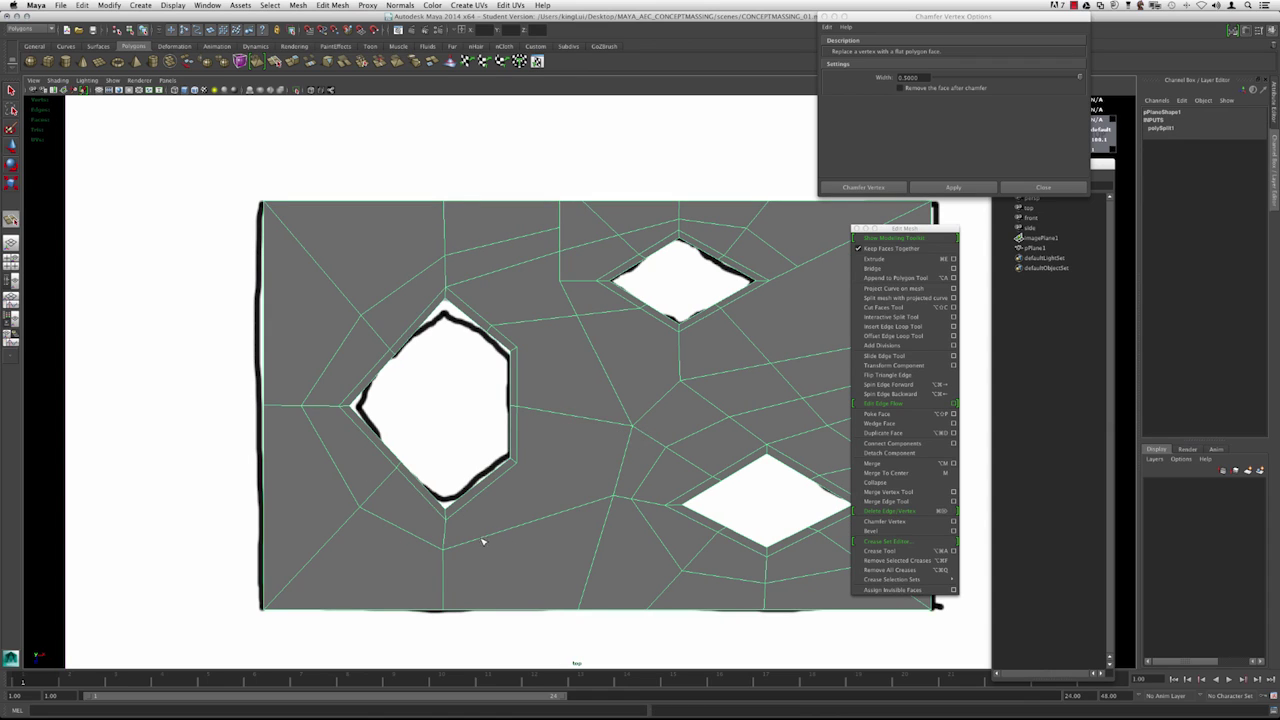
left_click_drag(503, 476, 531, 457)
left_click_drag(617, 483, 612, 520)
key("Return")
Split an edge path from the vertex below the left opening across the new lower-right edge to the edge running right from the opening.
middle_click_drag(485, 504, 477, 494, "alt")
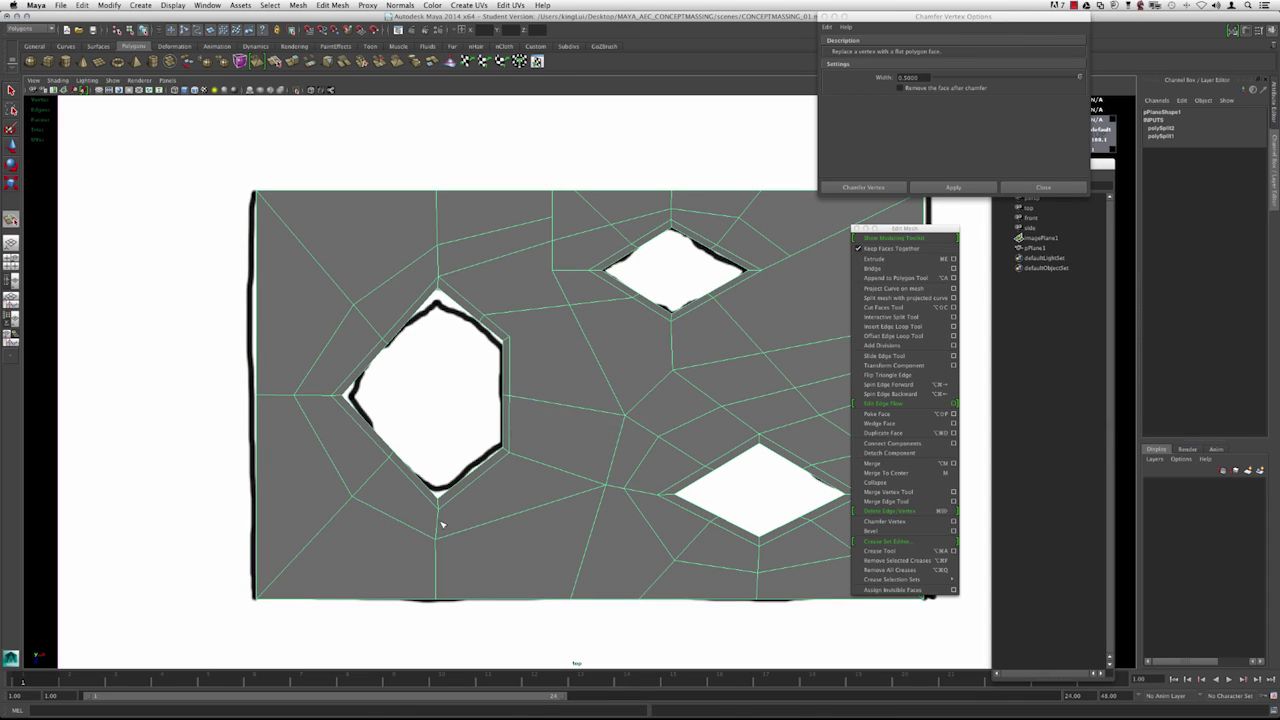
key("g")
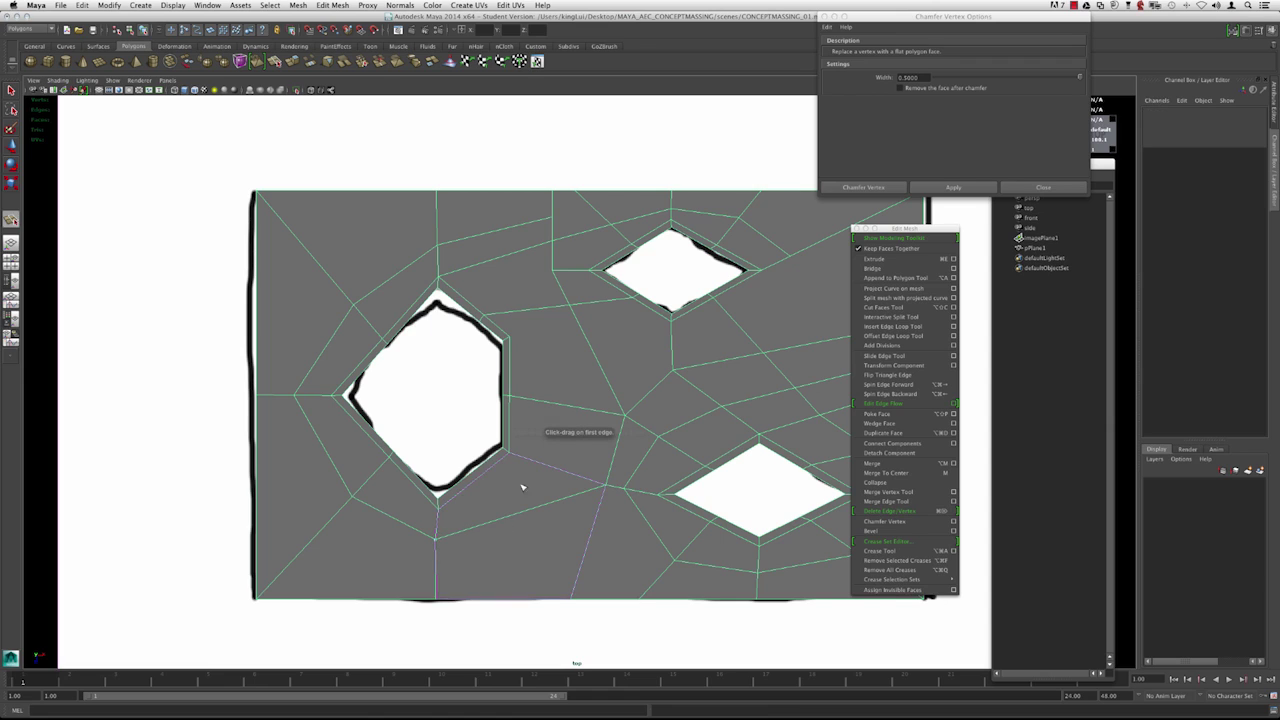
left_click_drag(540, 463, 551, 467)
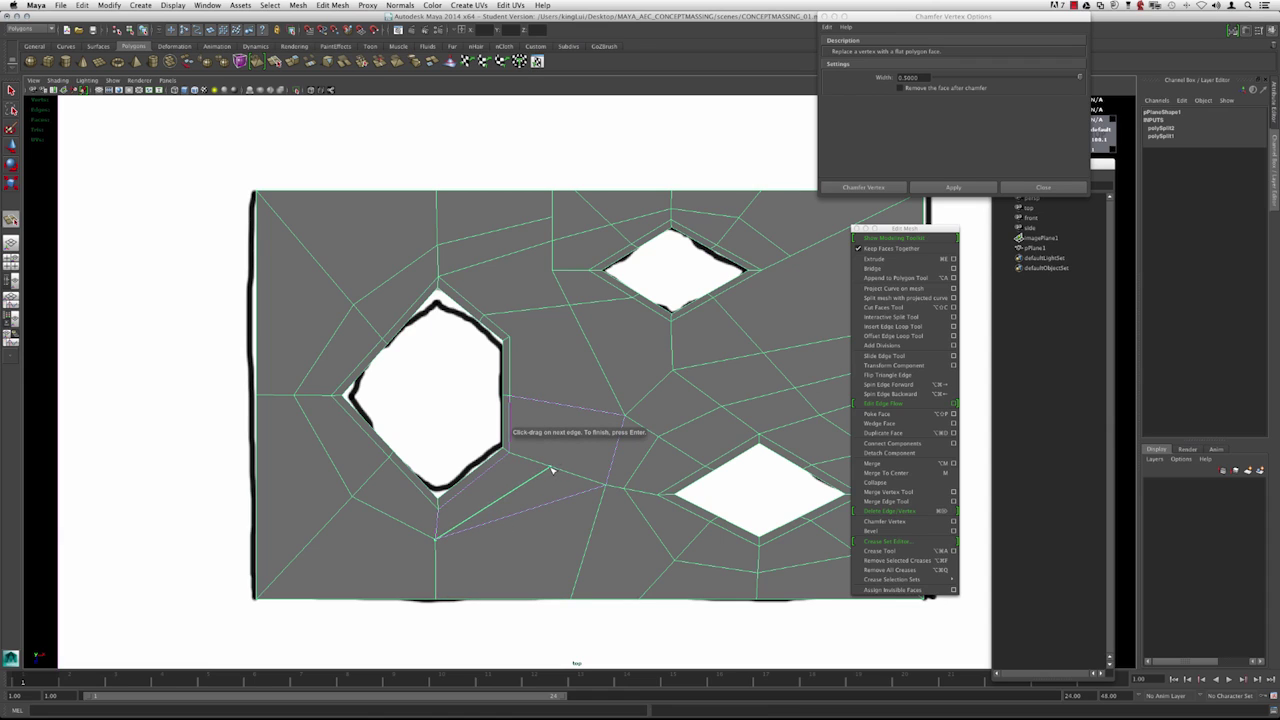
left_click(563, 407)
left_click(562, 405)
key("Return")
Split an edge from the left opening's upper-right border corner to the slanted edge between the left opening and upper diamond.
middle_click_drag(554, 324, 511, 372, "alt")
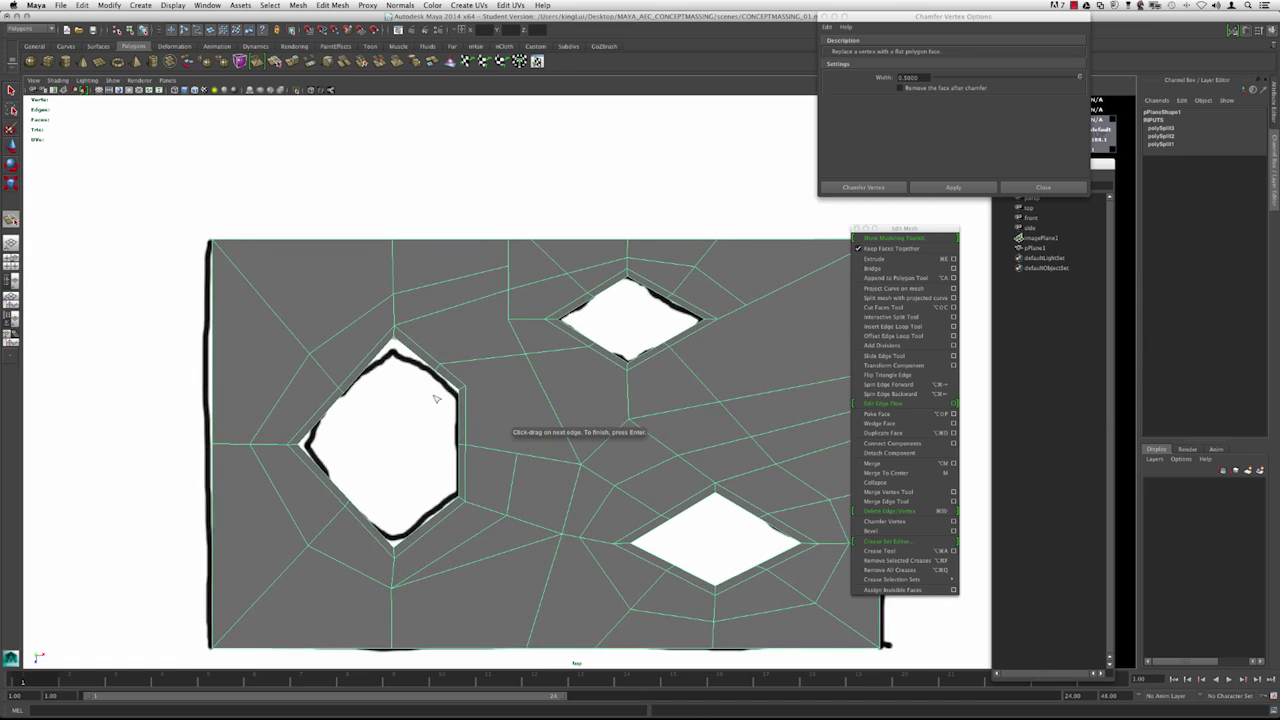
right_click_drag(437, 398, 488, 407, "alt")
middle_click_drag(488, 407, 475, 413, "alt")
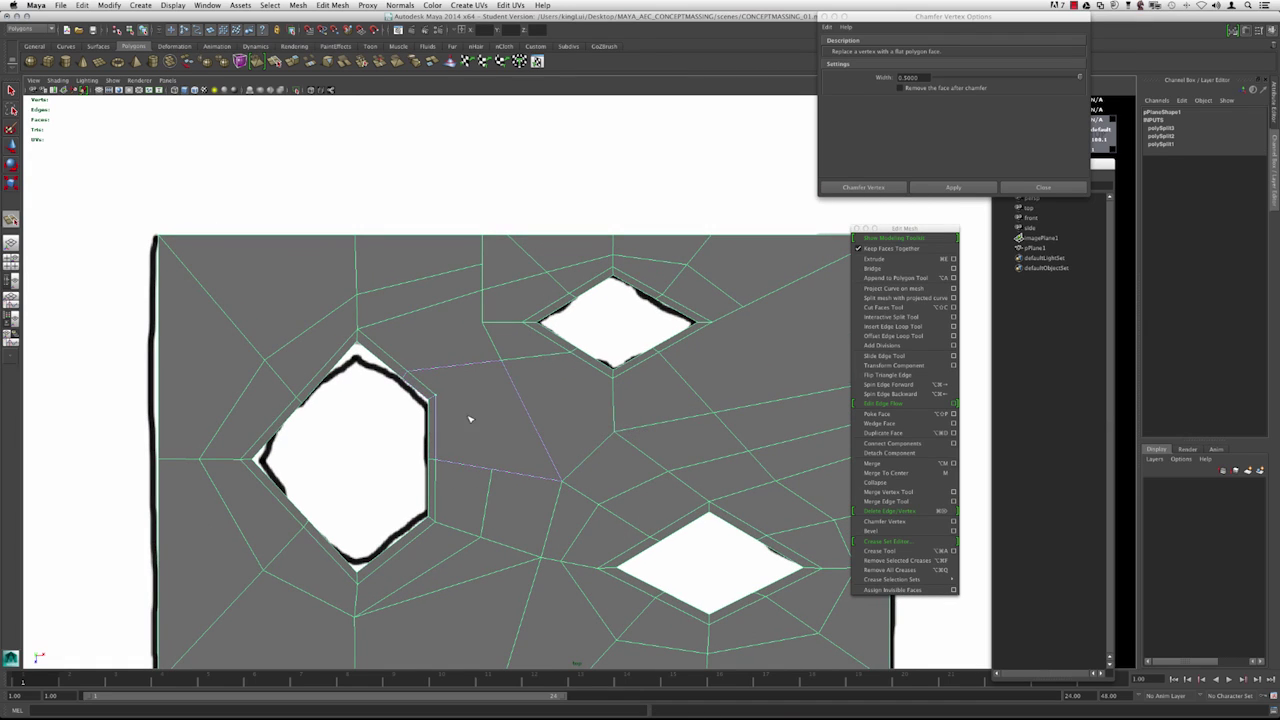
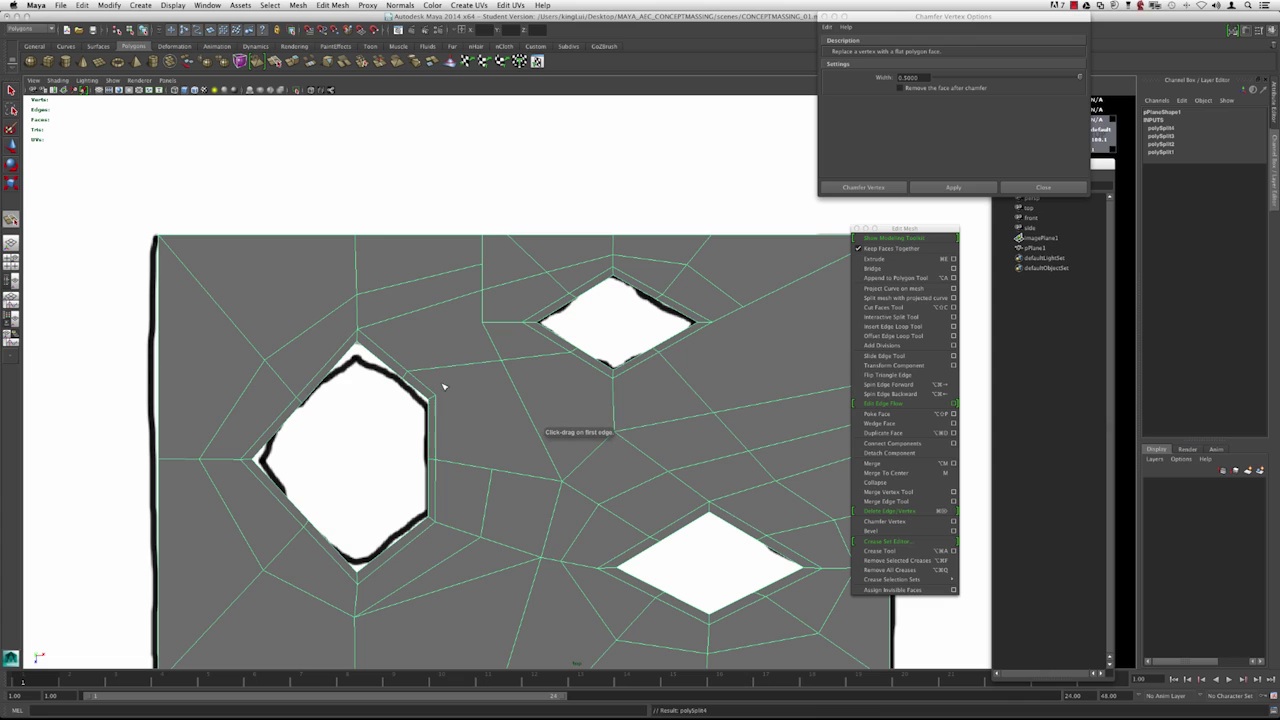
mouse_move(444, 386)
right_mouse_down("shift")
mouse_move(419, 387)
mouse_move(466, 386)
right_mouse_up("shift")
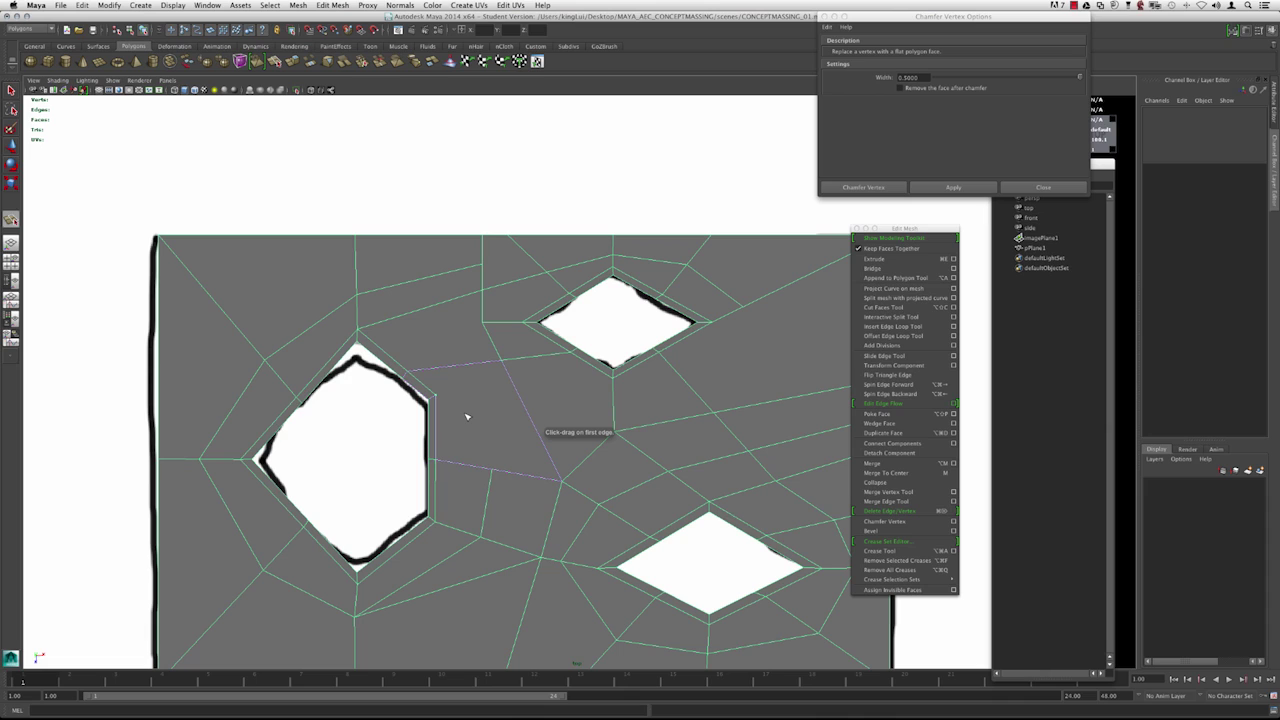
left_click(435, 396)
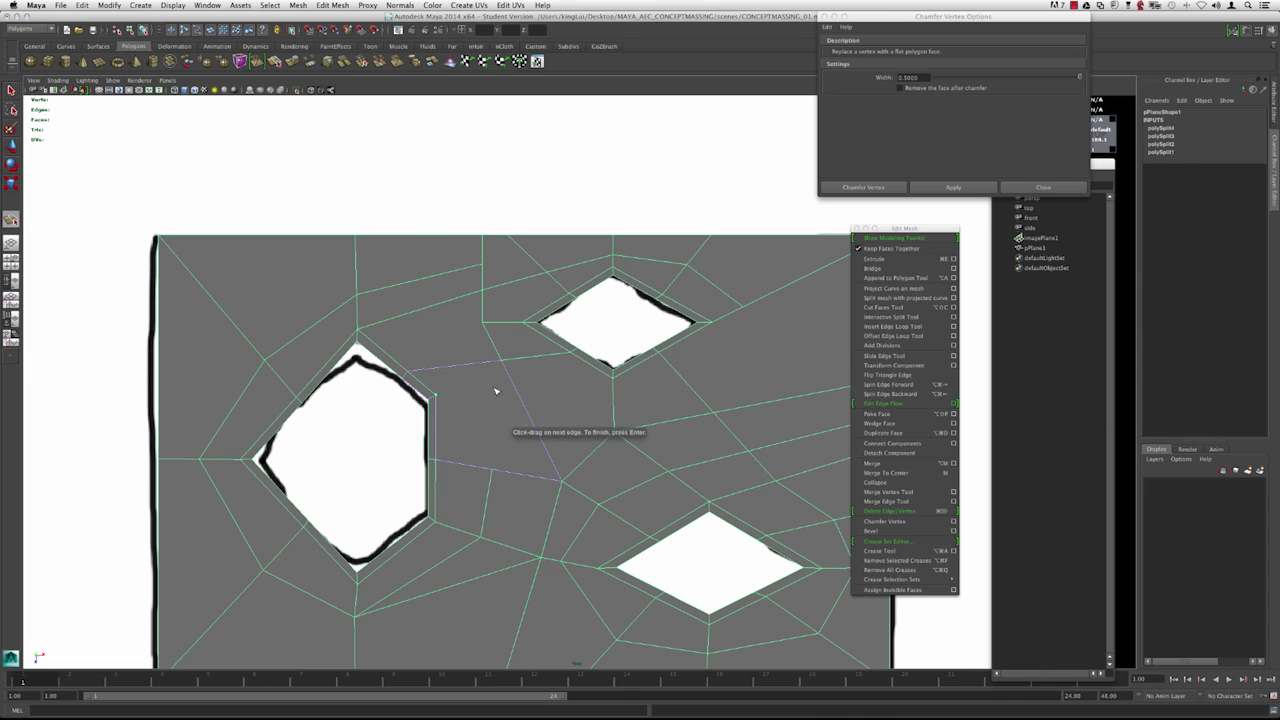
left_click_drag(513, 384, 520, 396)
key("Return")
Split an edge from the new vertex on the slanted edge to the junction below the upper diamond.
middle_click_drag(528, 388, 494, 369, "alt")
right_click_drag(494, 369, 575, 368, "alt")
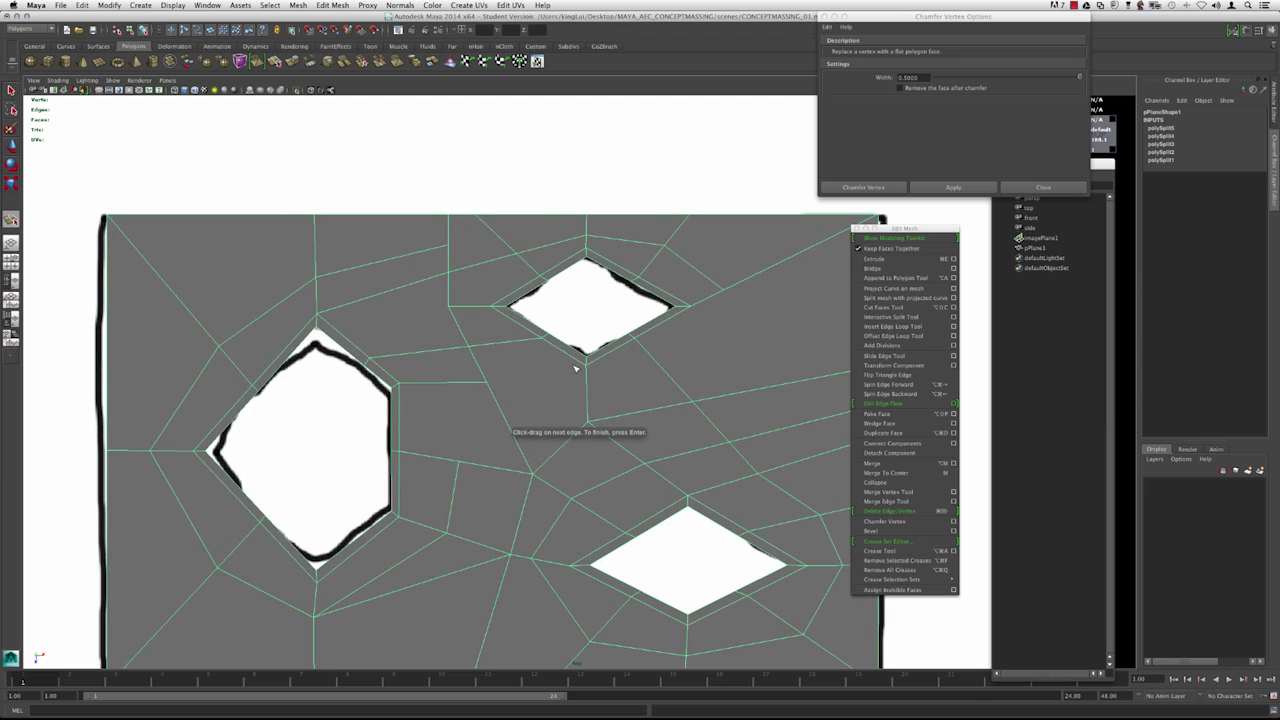
left_click(482, 373)
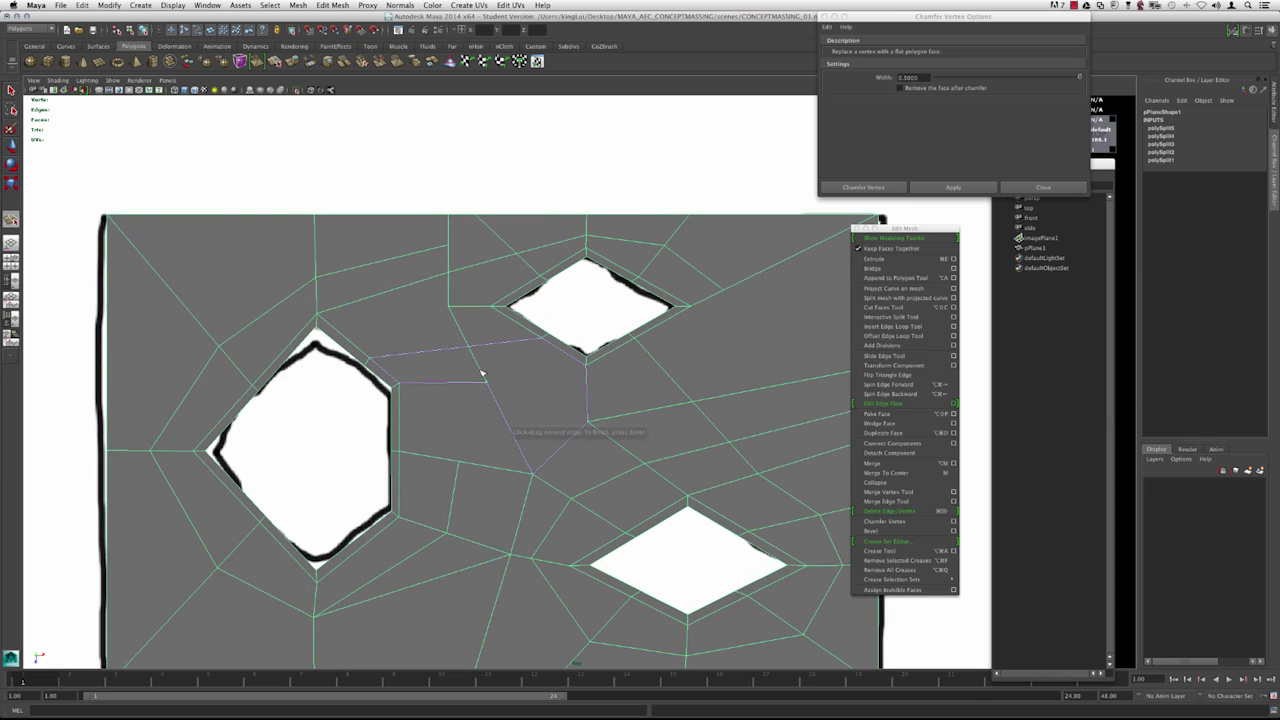
left_click_drag(586, 400, 588, 437)
key("Return")
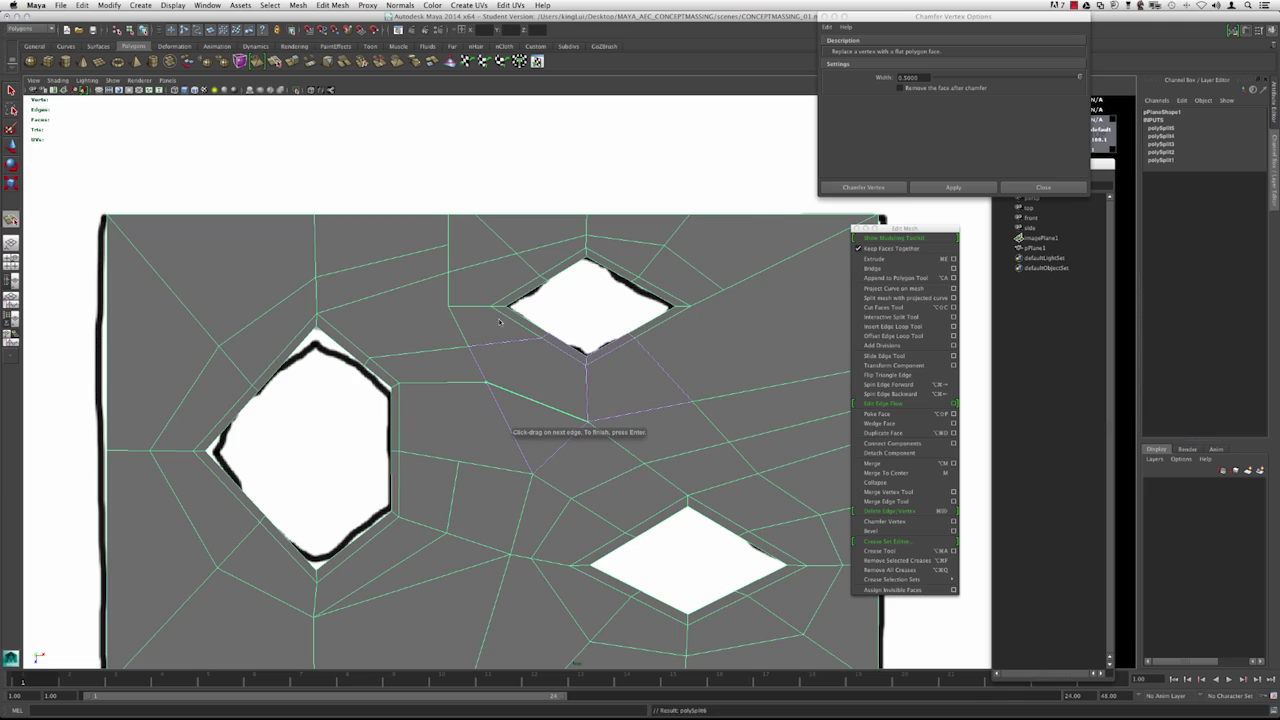
Delete the slanted edge segment below the new path, right of the left opening.
middle_click_drag(499, 368, 499, 317, "alt")
key("w")
middle_click_drag(480, 381, 512, 342, "alt")
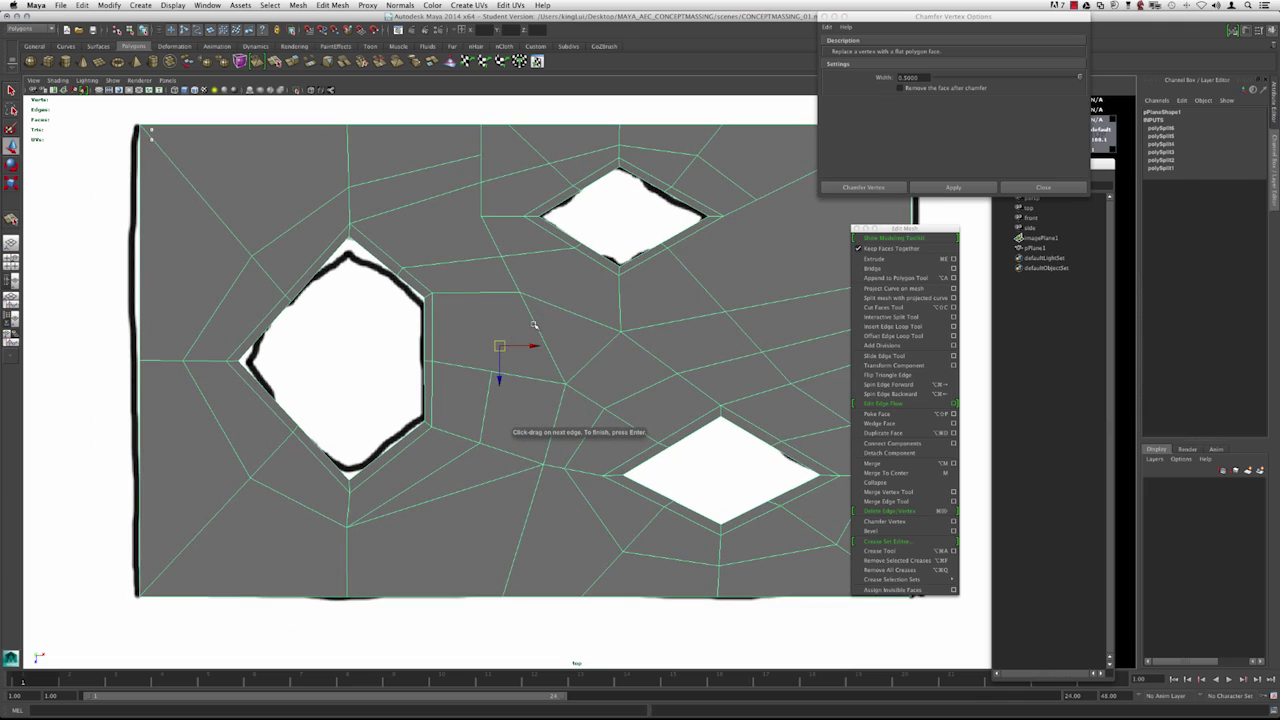
right_click_drag(533, 342, 524, 317)
left_click(531, 316)
key("Delete")
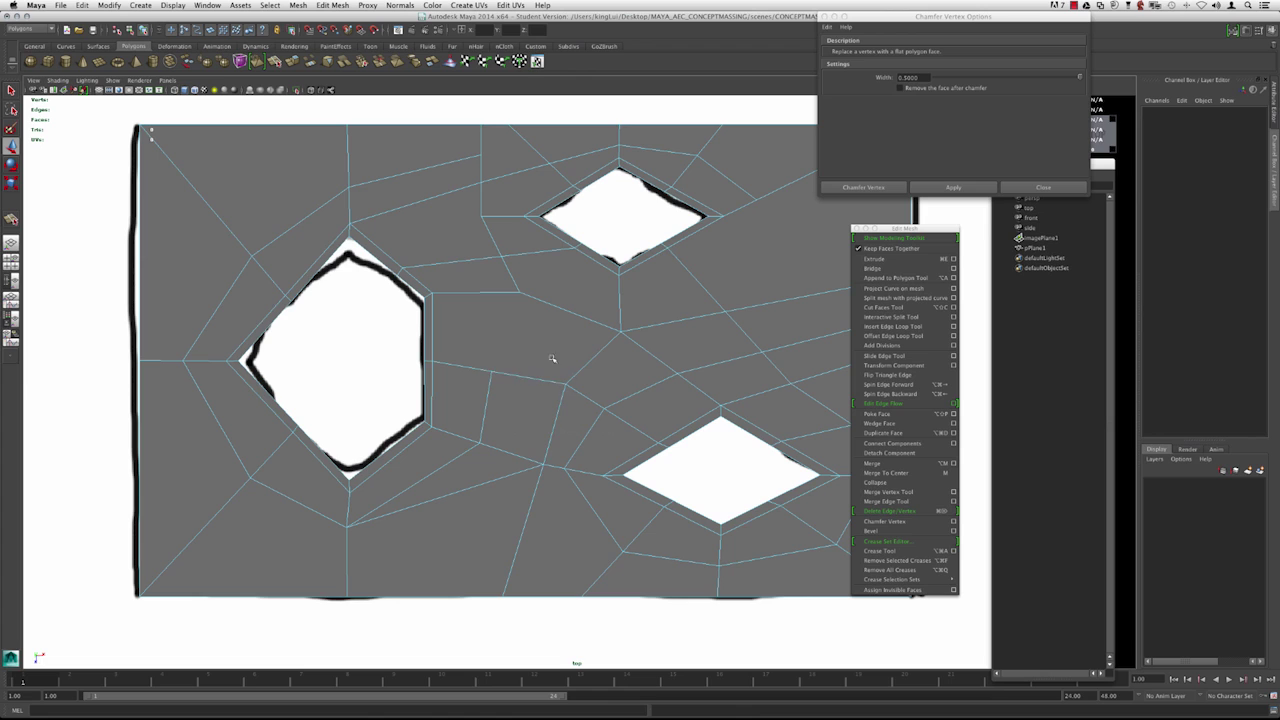
Split an edge from the vertex right of the left opening up across the new path to the edge leading to the upper diamond.
middle_click_drag(500, 340, 506, 386, "alt")
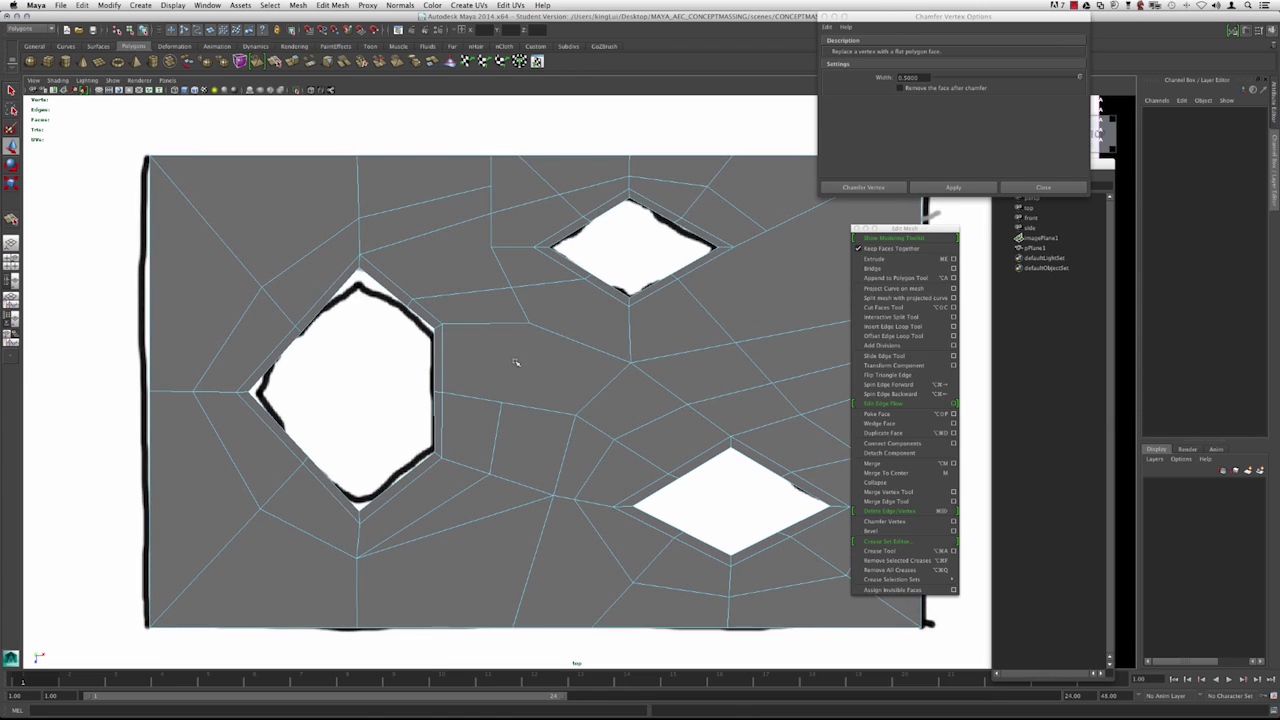
scroll(458, 322, "down", 3)
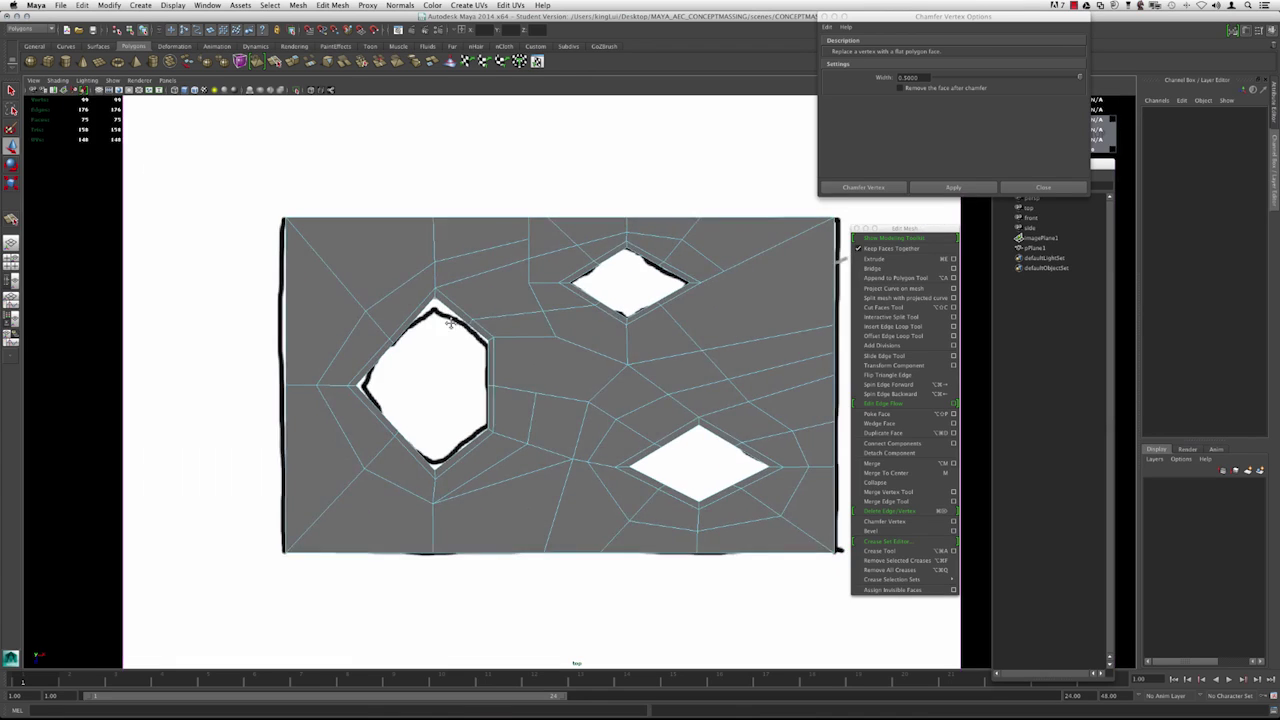
key("y")
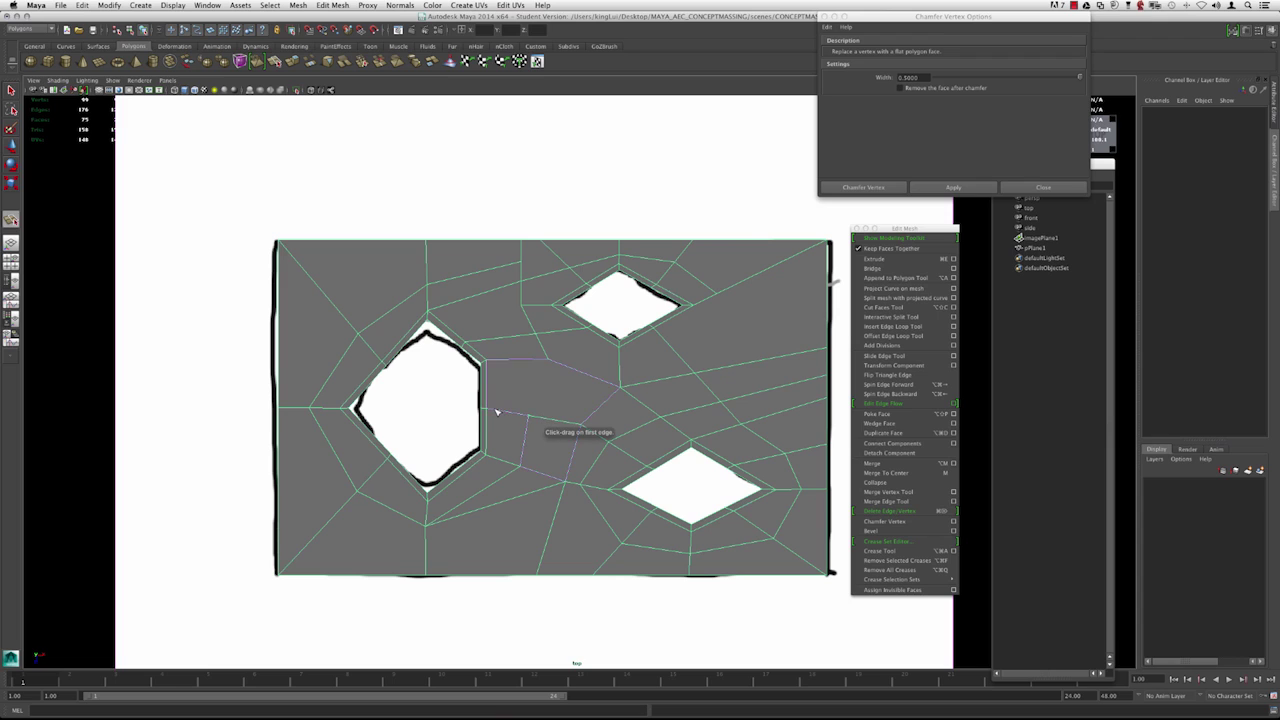
left_click(497, 411)
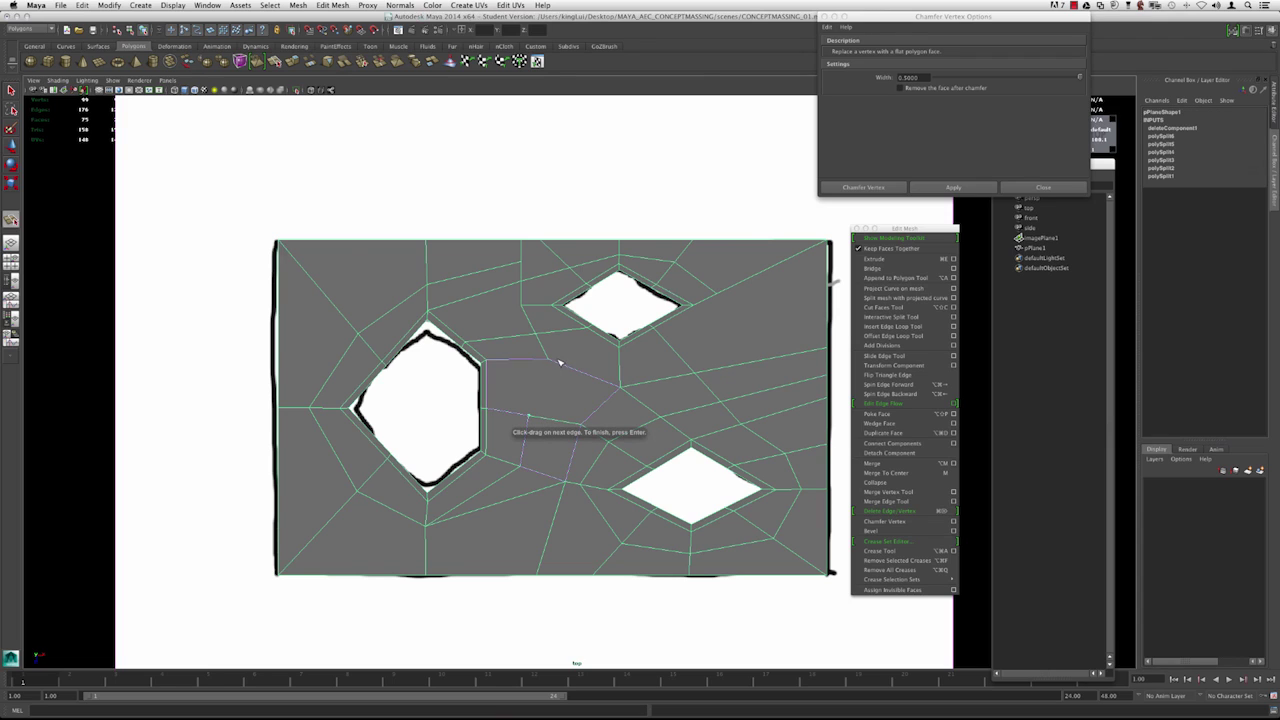
left_click_drag(560, 363, 490, 341)
key("Return")
Move the vertex on the edge between the left opening and upper diamond left, in line with the vertical edge above it.
key("w")
right_click_drag(546, 346, 458, 341)
left_click(548, 359)
left_click_drag(548, 359, 522, 338)
scroll(456, 341, "up", 4)
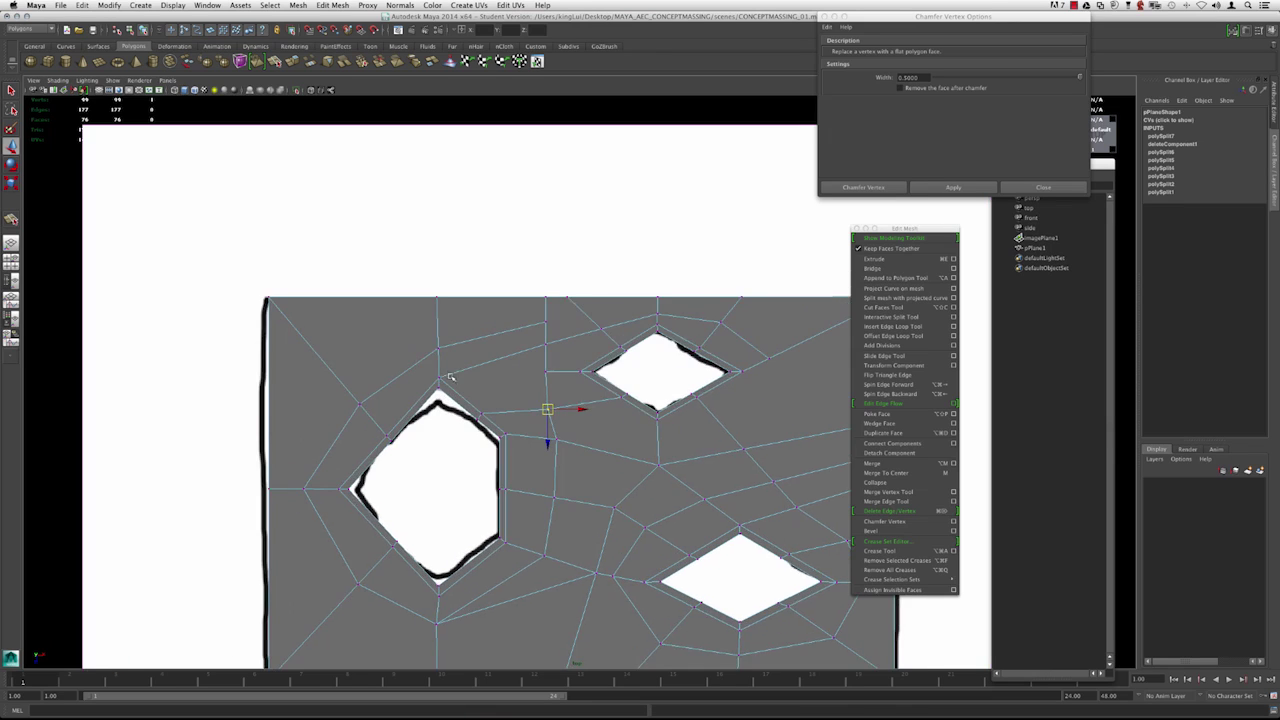
Reposition the vertices of the vertical edge left of the upper diamond so it slants up and left to the plane's top border.
scroll(415, 321, "down", 2)
middle_click_drag(414, 321, 408, 335, "alt")
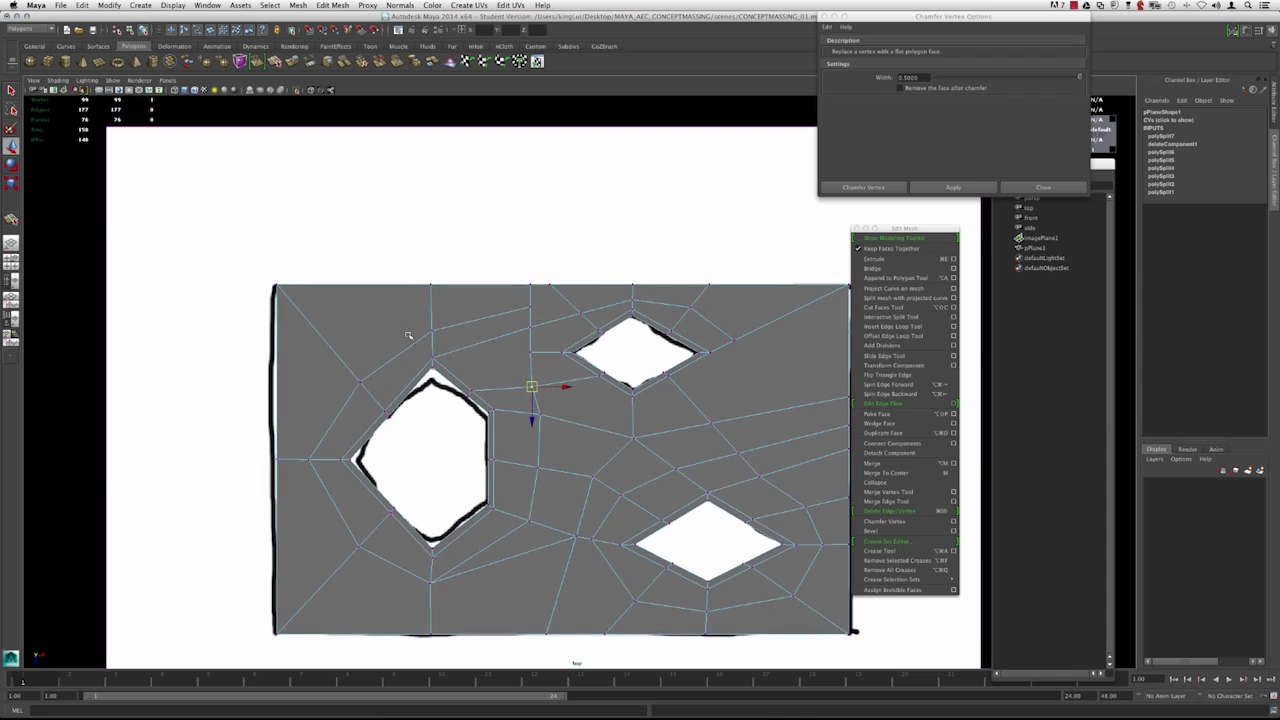
scroll(479, 368, "up", 1)
scroll(475, 362, "up", 1)
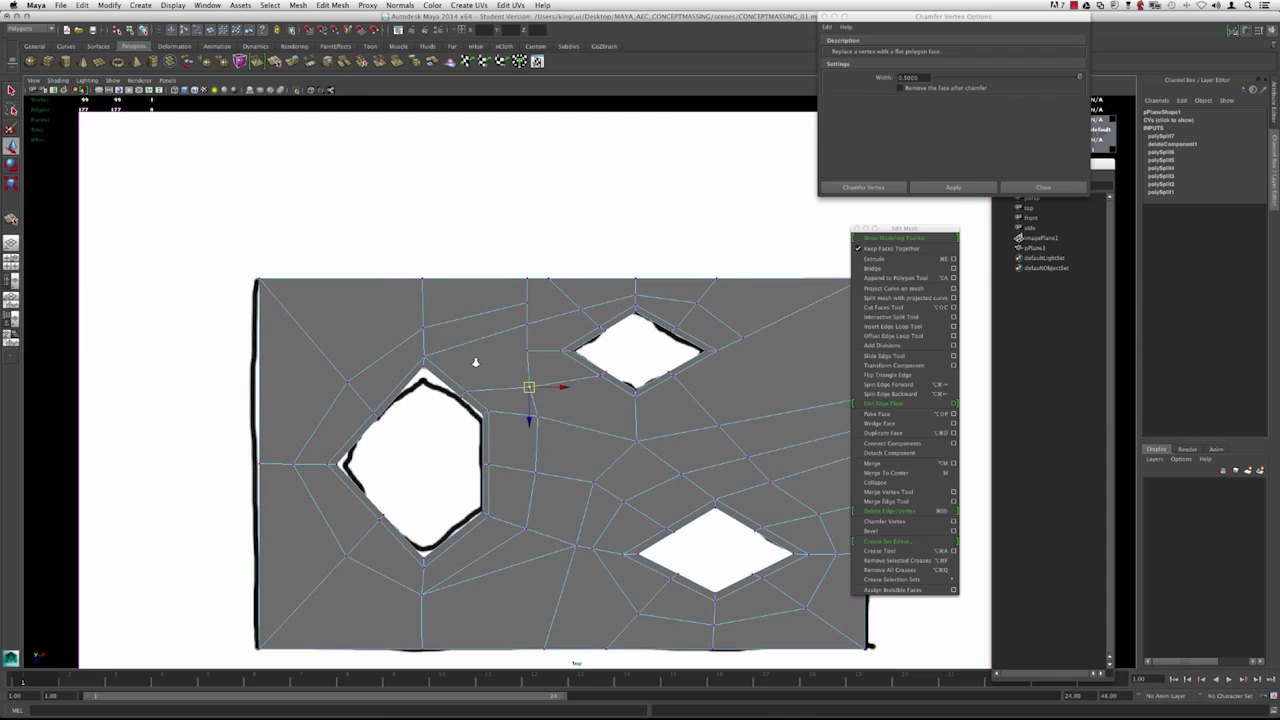
middle_click_drag(434, 326, 455, 330, "alt")
left_click_drag(534, 272, 536, 368)
left_click(548, 327)
left_click(549, 355)
middle_click_drag(536, 368, 514, 318, "alt")
right_click_drag(514, 318, 458, 319, "alt")
middle_click_drag(458, 319, 463, 339, "alt")
left_click(490, 290)
left_click_drag(491, 292, 495, 297)
right_click_drag(507, 306, 522, 310, "alt")
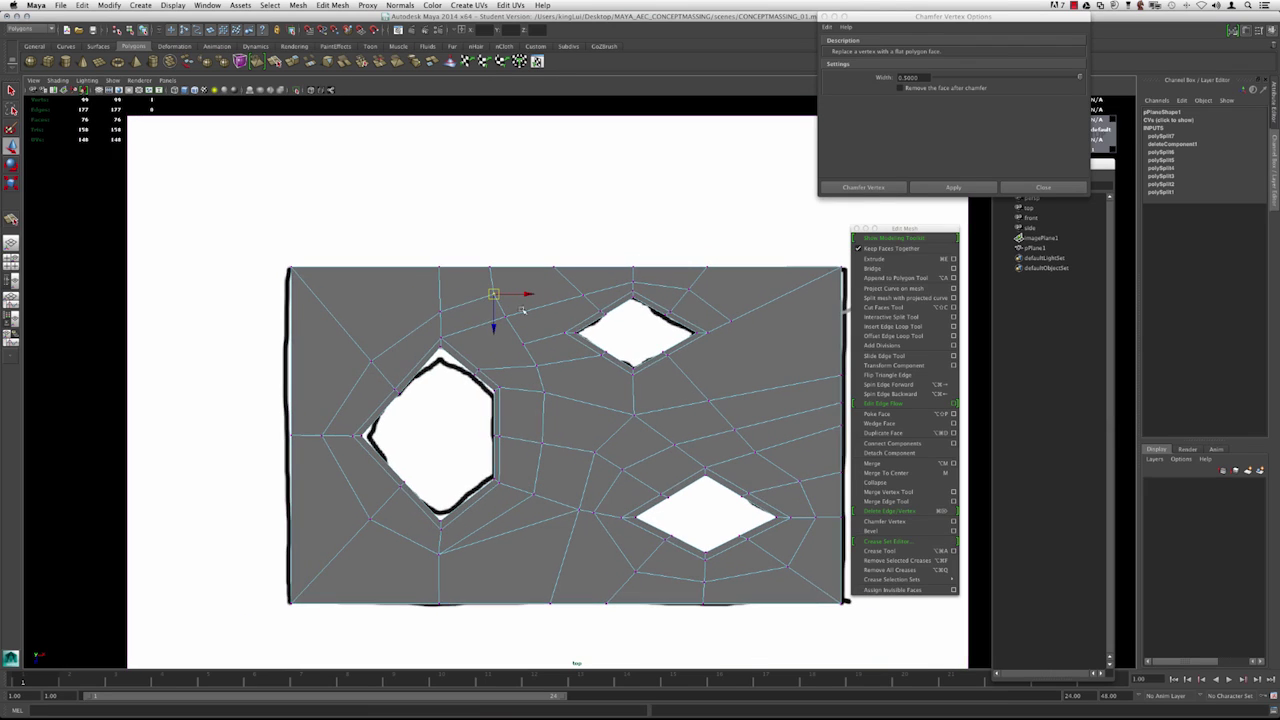
middle_click_drag(464, 309, 467, 324, "alt")
right_click_drag(445, 322, 548, 395, "alt")
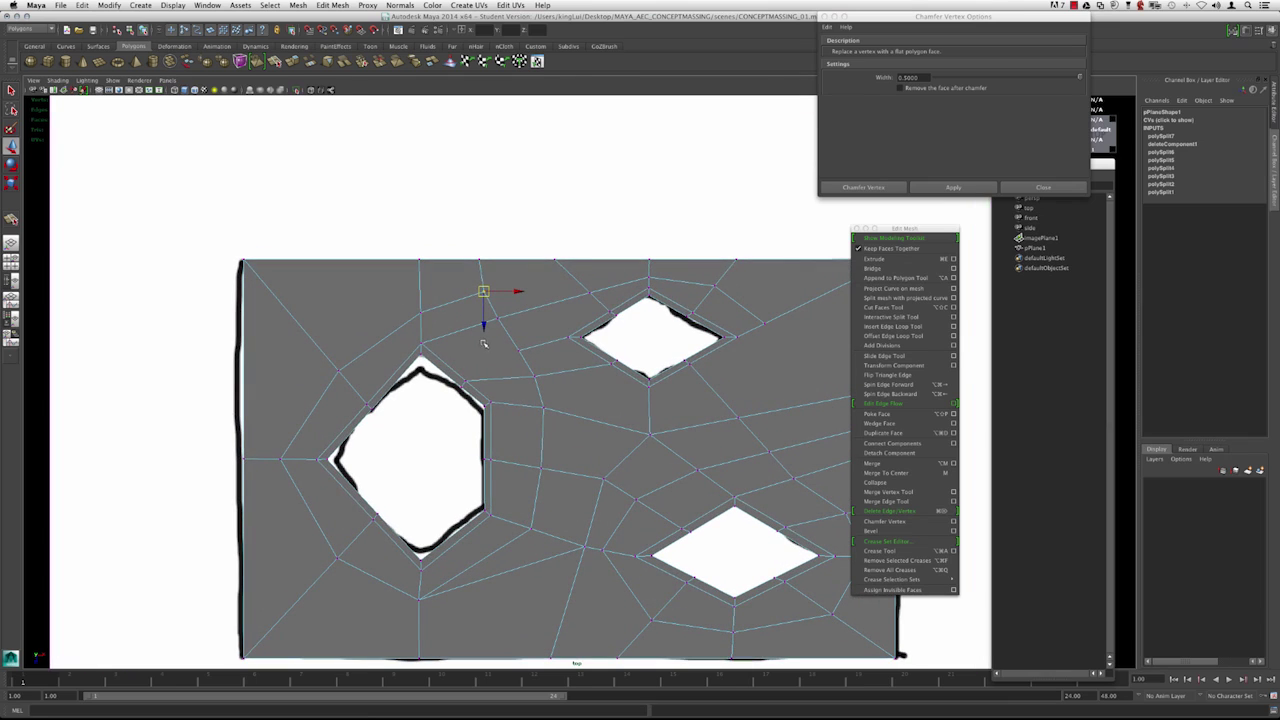
middle_click_drag(470, 341, 462, 347, "alt")
right_click_drag(473, 351, 517, 362, "alt")
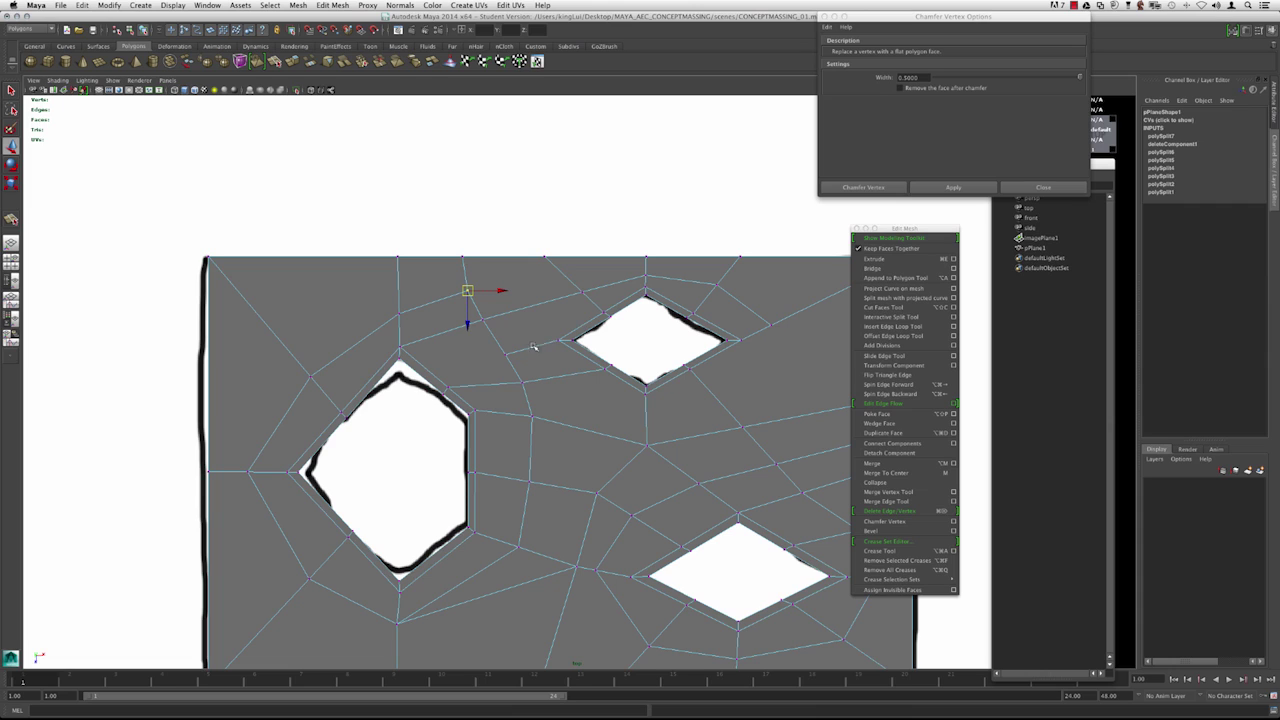
Split an edge from the upper diamond's left border corner to the slanted vertical edge left of it.
key("g")
left_click(559, 341)
left_click_drag(495, 319, 448, 353)
key("Return")
Delete the old edge segment just below the new one, left of the upper diamond.
key("w")
left_click(526, 346)
key("super+BackSpace")
key("super+z")
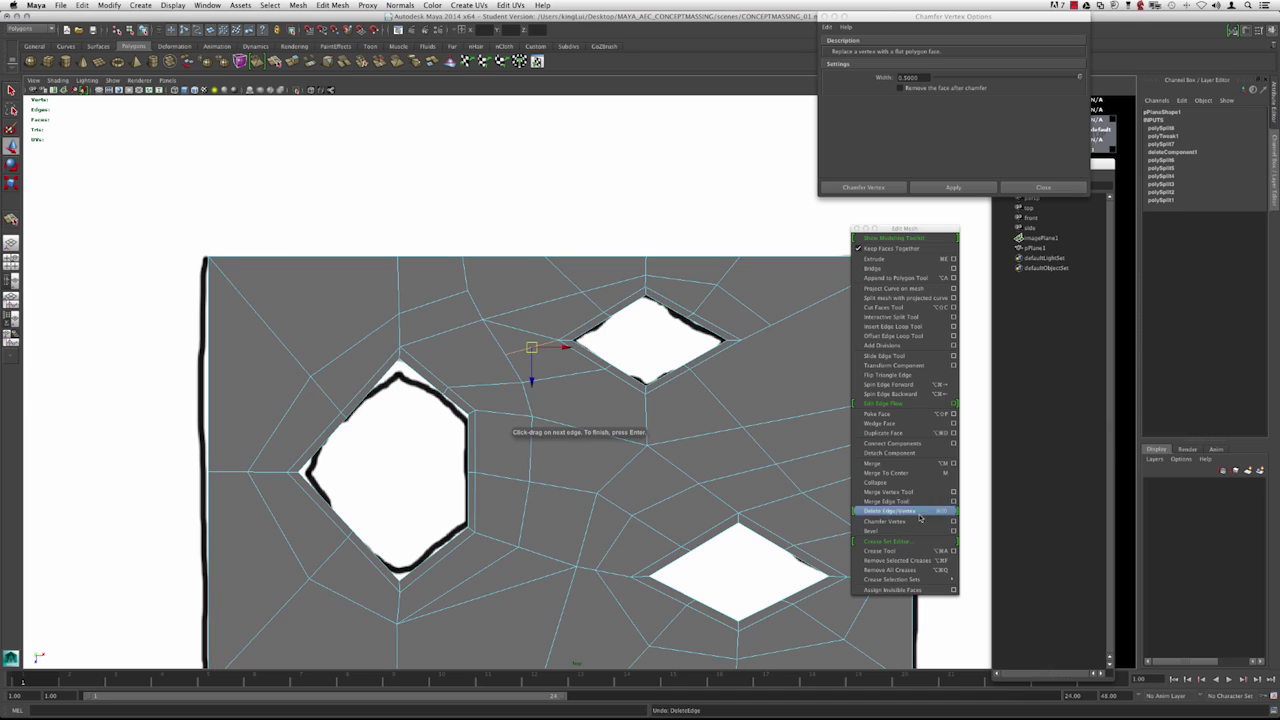
left_click(919, 514)
middle_click_drag(480, 340, 498, 347, "alt")
right_click_drag(498, 347, 487, 347, "alt")
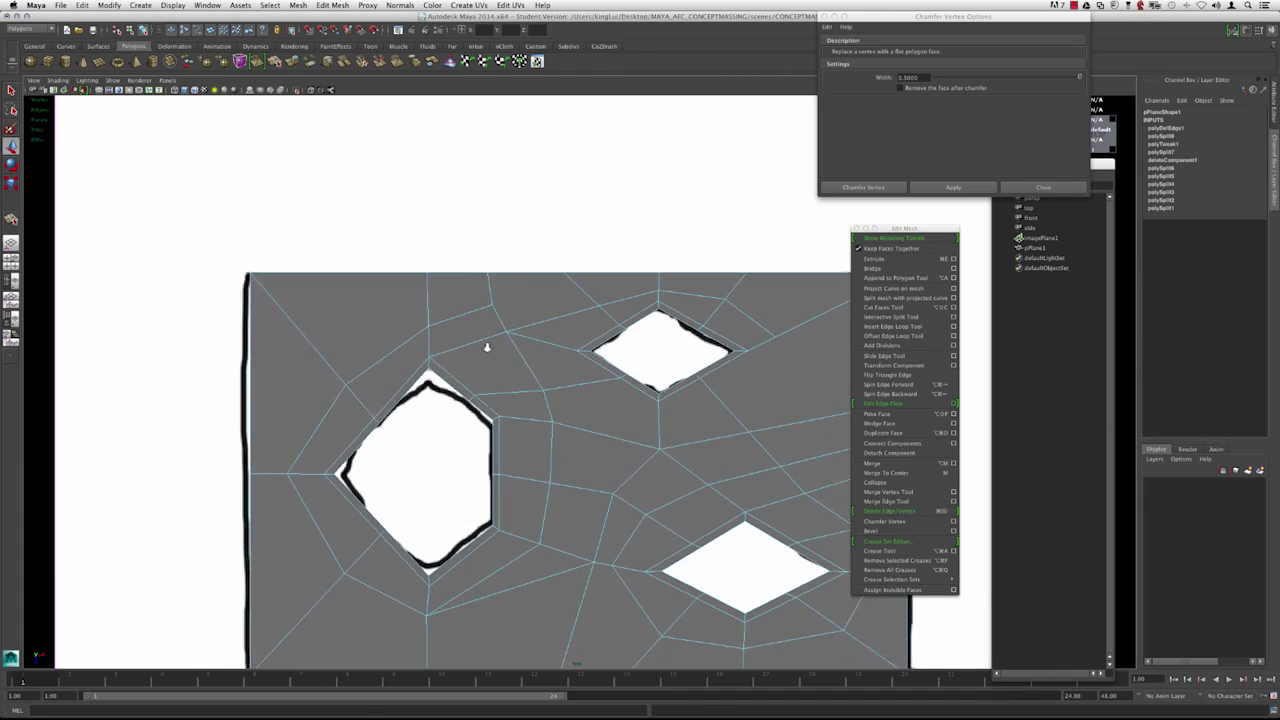
scroll(487, 347, "down", 4)
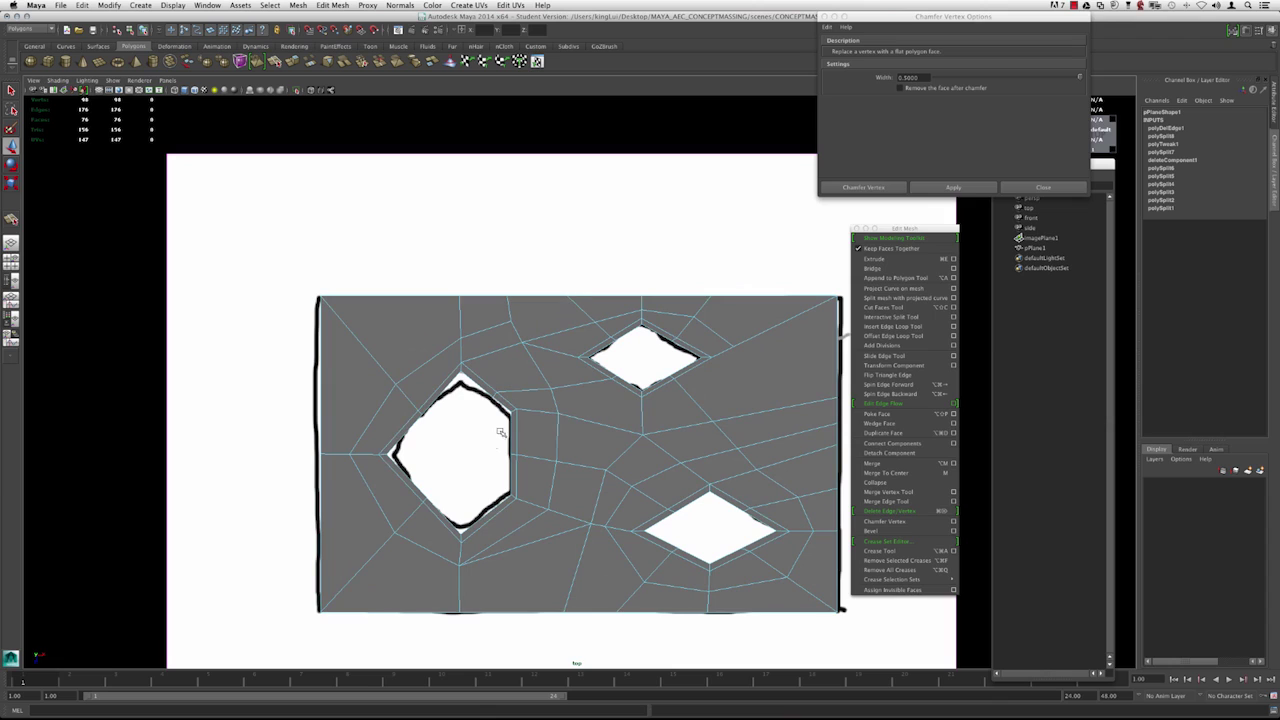
Move the vertices of the slanted edge left of the upper diamond left so its upper part runs straight up to the top border.
right_click_drag(468, 325, 455, 324)
left_click(511, 321)
left_click_drag(511, 321, 518, 352)
left_click(507, 297)
key("v")
left_click(522, 343)
scroll(428, 340, "up", 1)
middle_click_drag(513, 368, 468, 349, "alt")
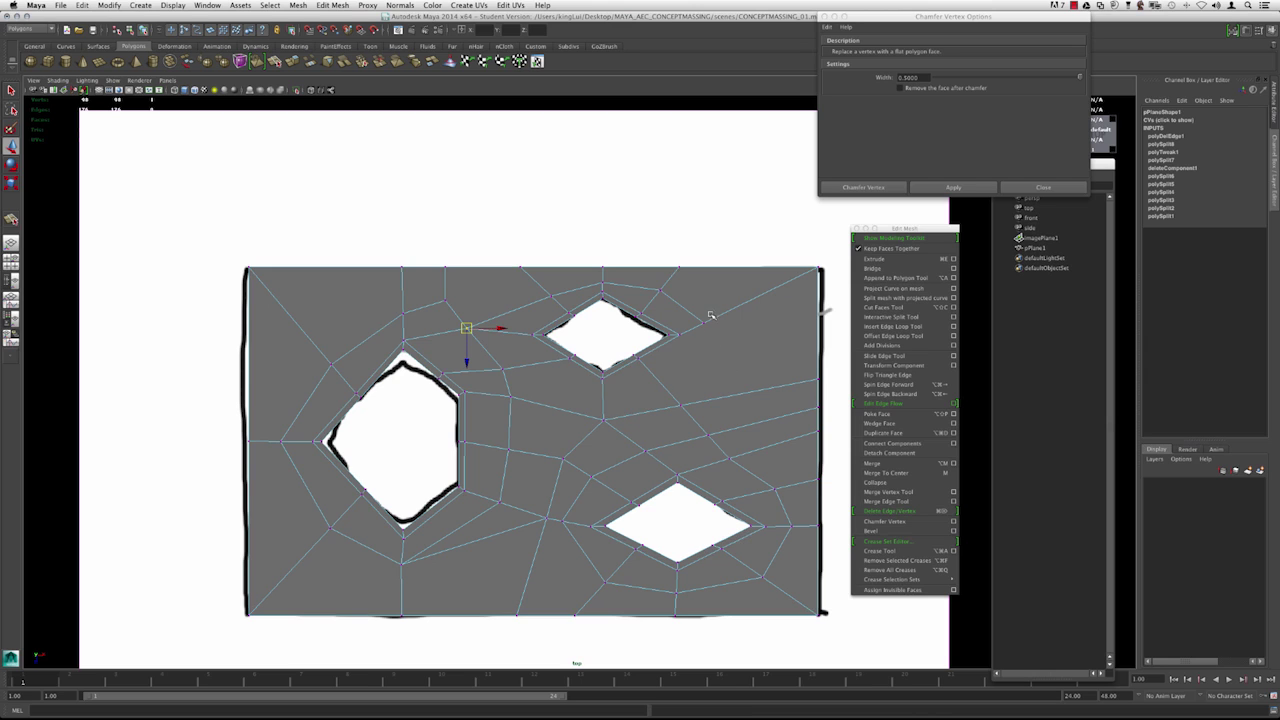
Move the vertices of the edge above the left opening left so it slants up and left to the plane's top border.
scroll(688, 343, "up", 1)
middle_click_drag(724, 362, 654, 350, "alt")
middle_click_drag(459, 359, 530, 343, "alt")
left_click(404, 307)
left_click_drag(404, 307, 395, 299)
left_click(404, 258)
key("v")
left_click_drag(437, 257, 400, 272)
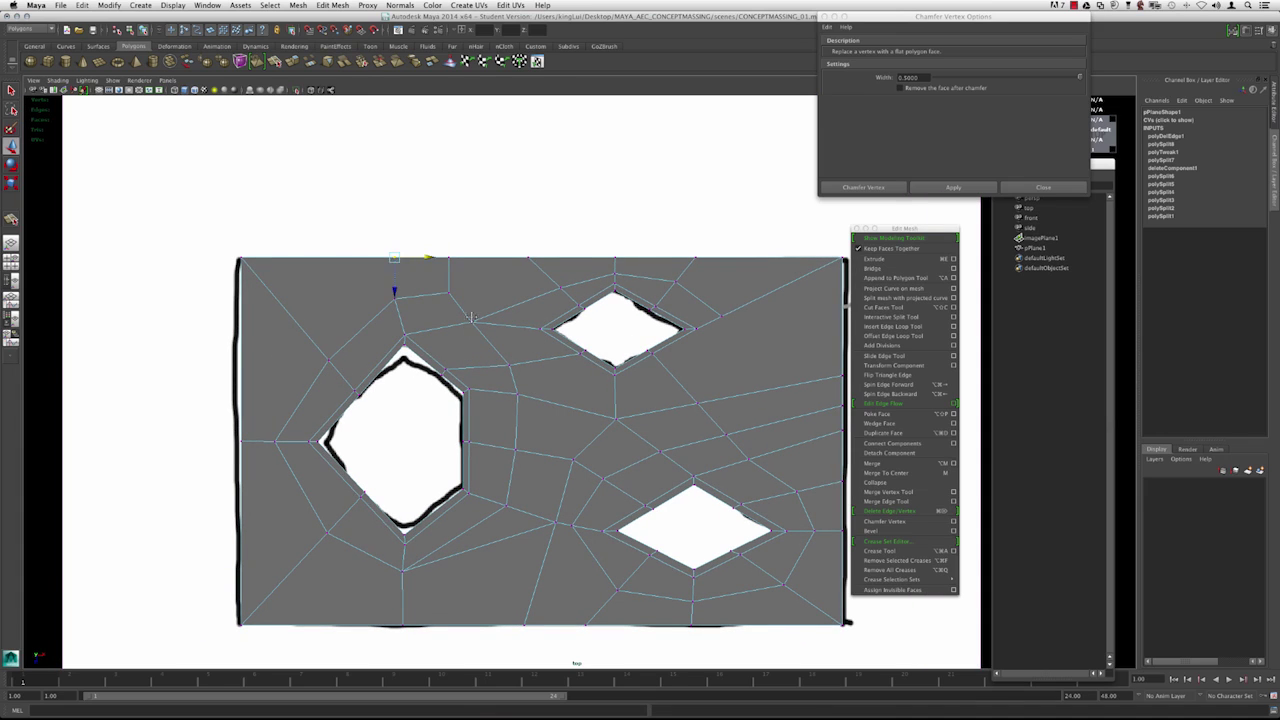
middle_click_drag(435, 276, 413, 292, "alt")
left_click_drag(406, 274, 376, 274)
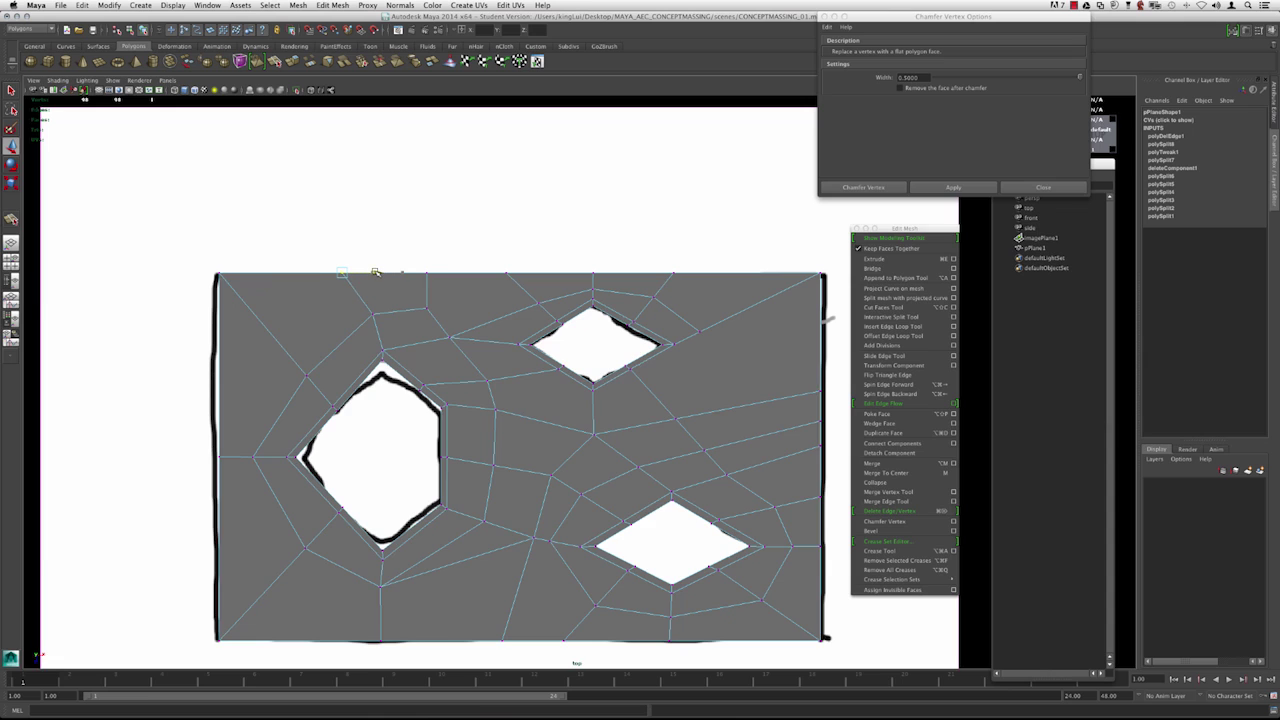
scroll(443, 327, "up", 1)
middle_click_drag(426, 324, 397, 305, "alt")
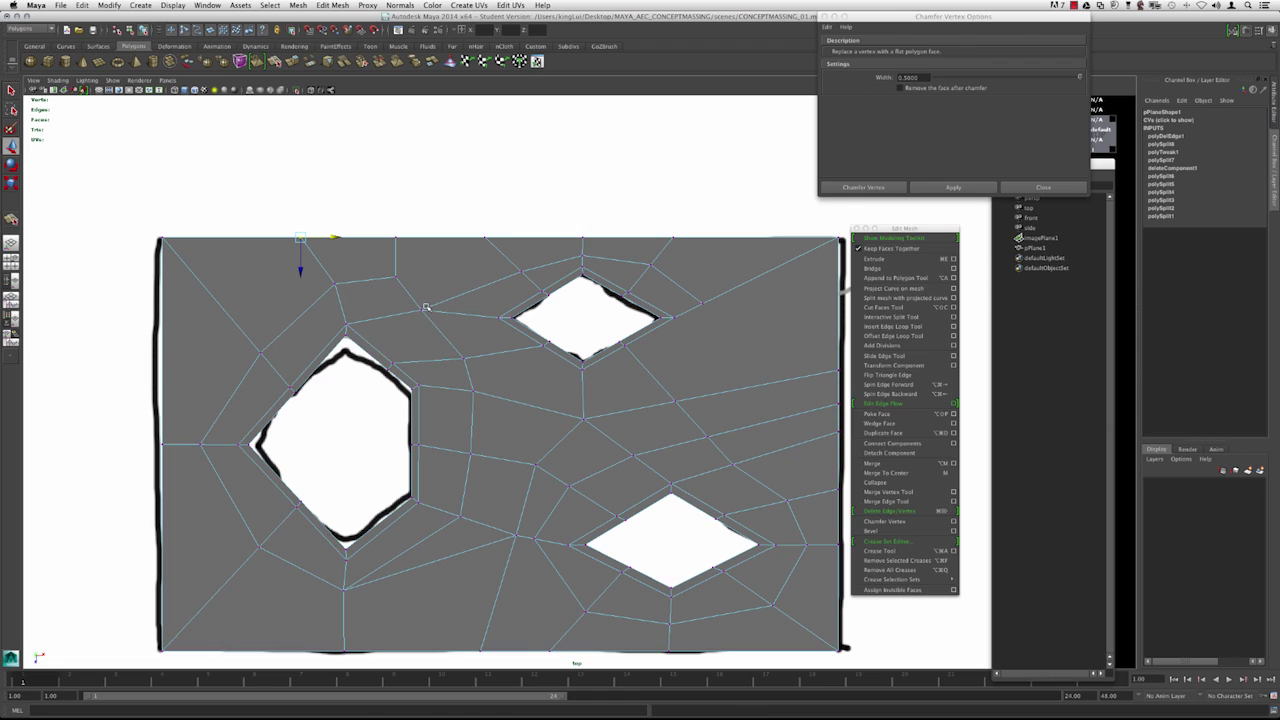
Split an edge from the upper diamond's left border corner up and left to the outer edge loop around it.
key("y")
left_click(500, 317)
left_click(469, 292)
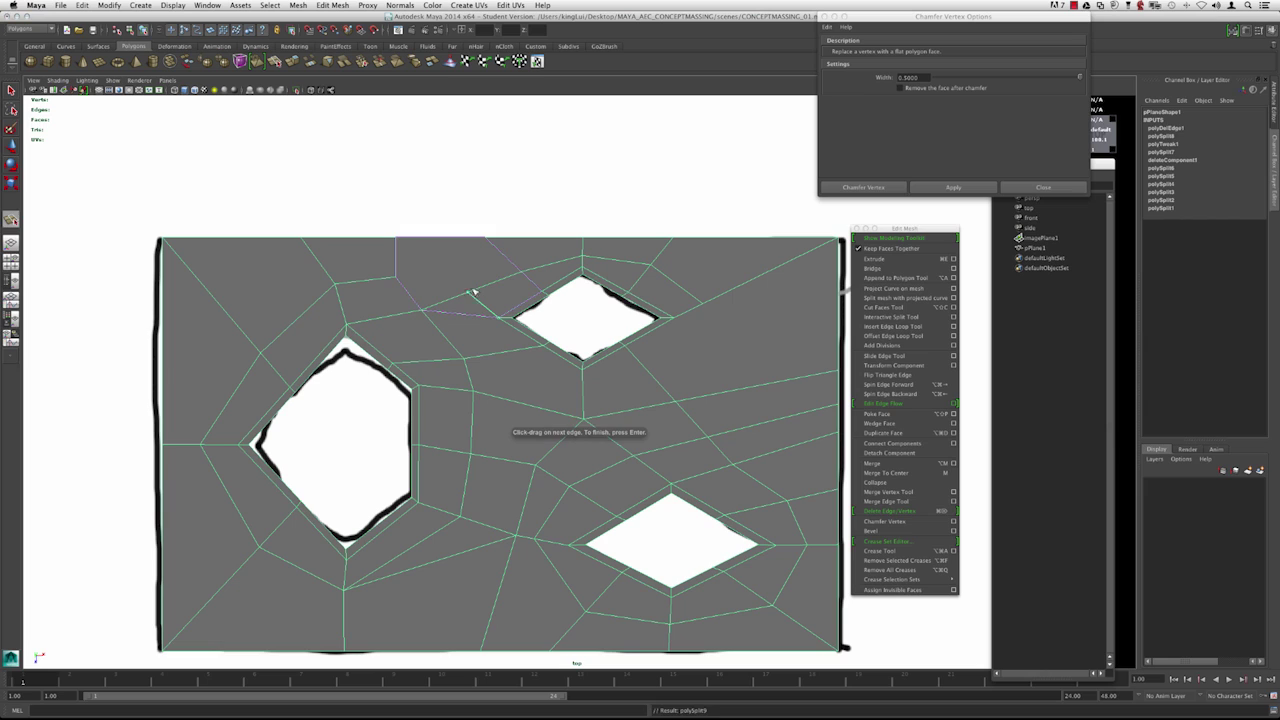
key("Return")
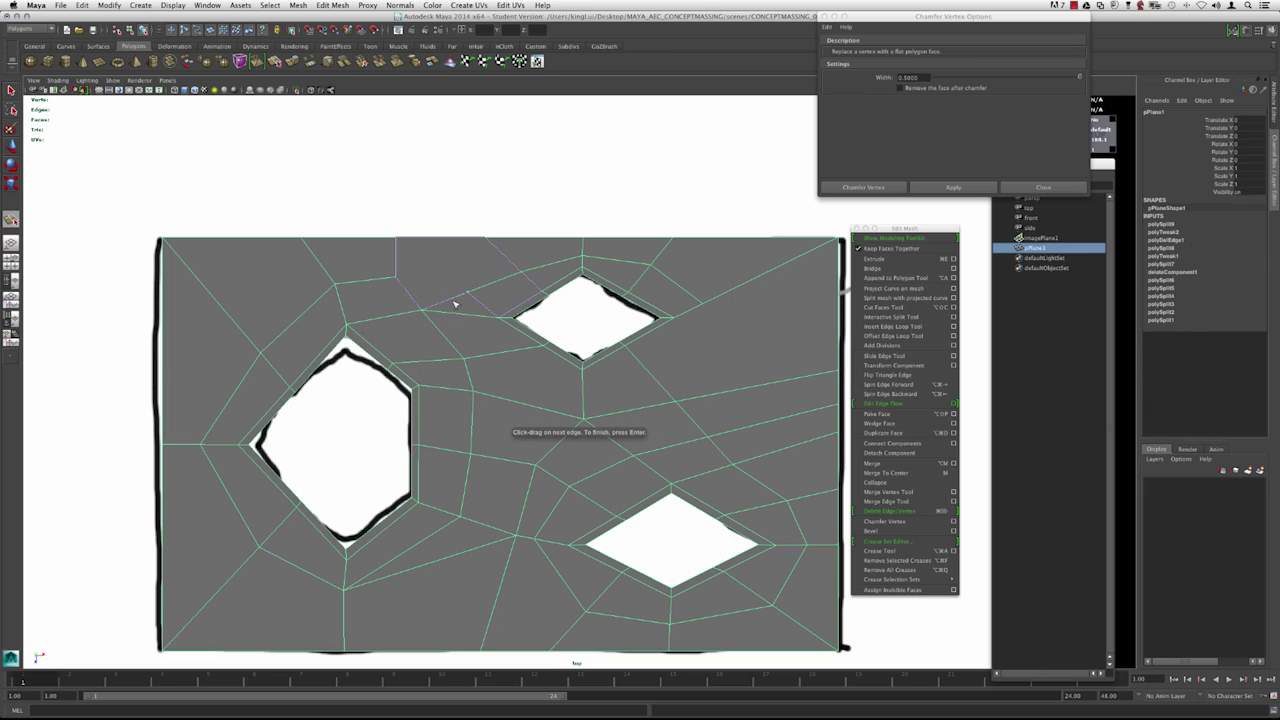
Delete the old edge between the upper diamond's left border corner and the junction vertex to its left.
key("w")
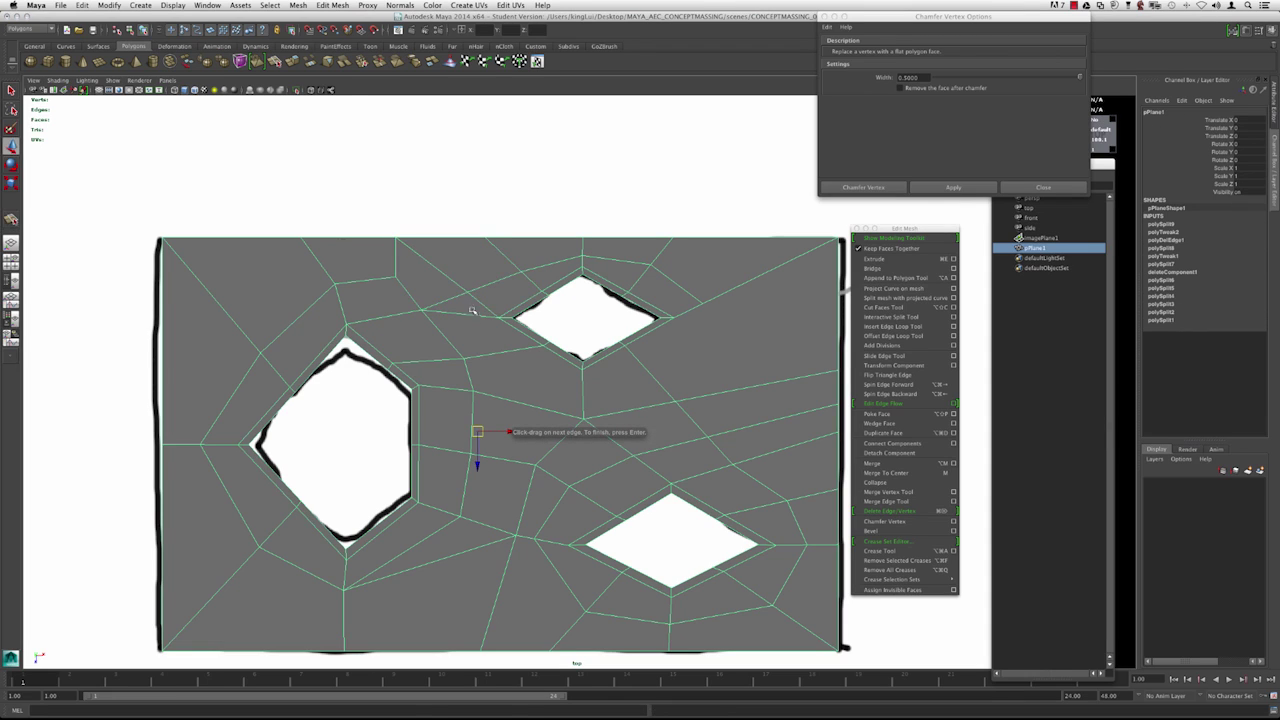
key("F10")
left_click(478, 316)
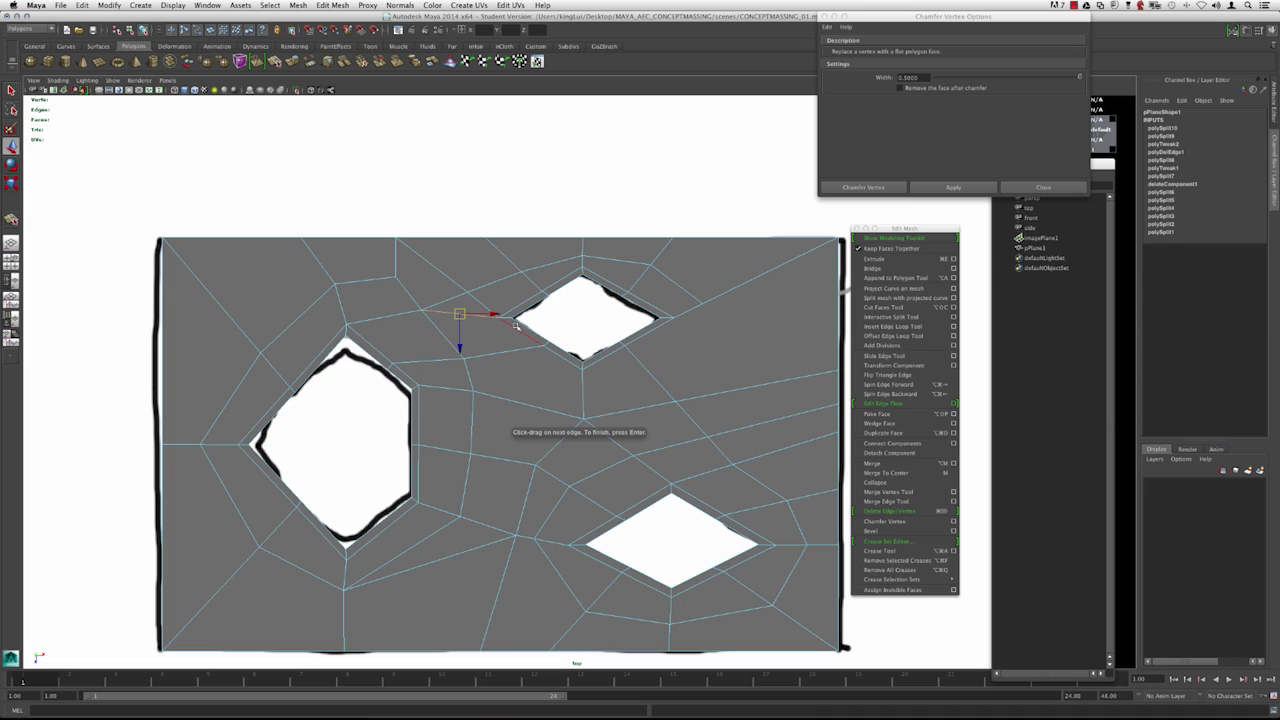
key("super+BackSpace")
middle_click_drag(422, 324, 464, 325, "alt")
right_click_drag(464, 325, 516, 337, "alt")
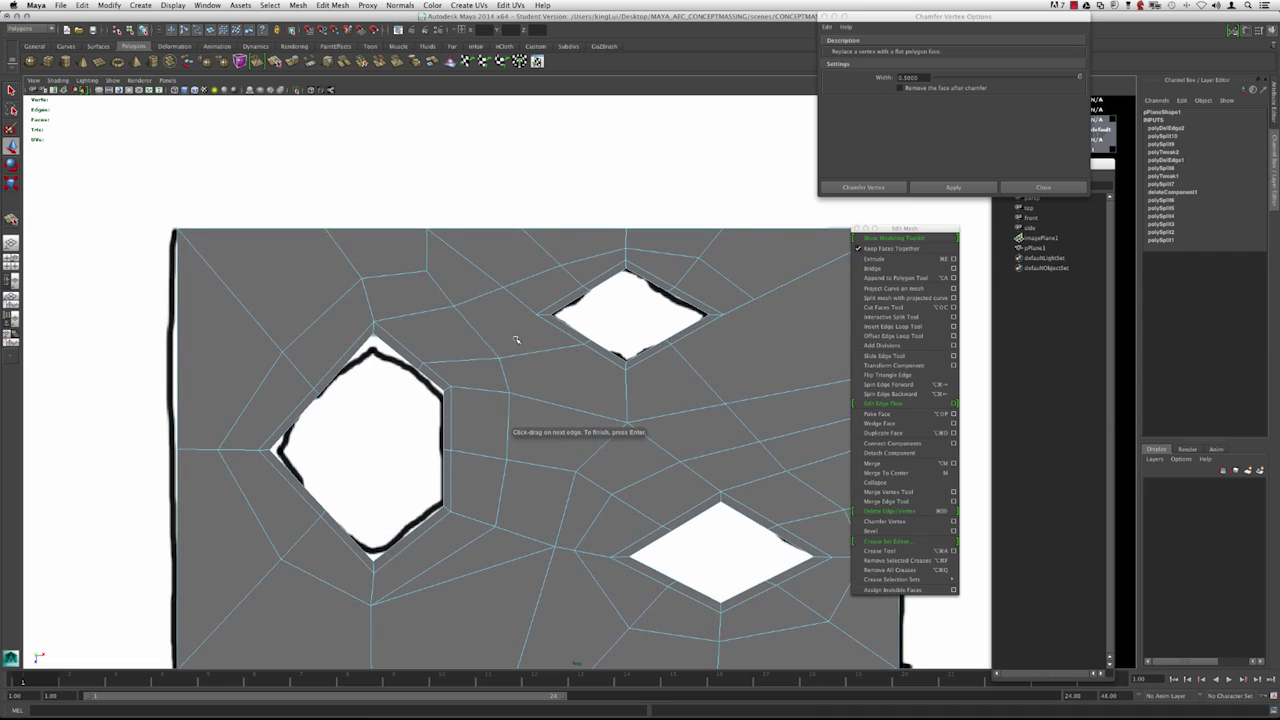
middle_click_drag(516, 337, 511, 355, "alt")
right_click_drag(511, 355, 518, 361, "alt")
middle_click_drag(518, 361, 508, 383, "alt")
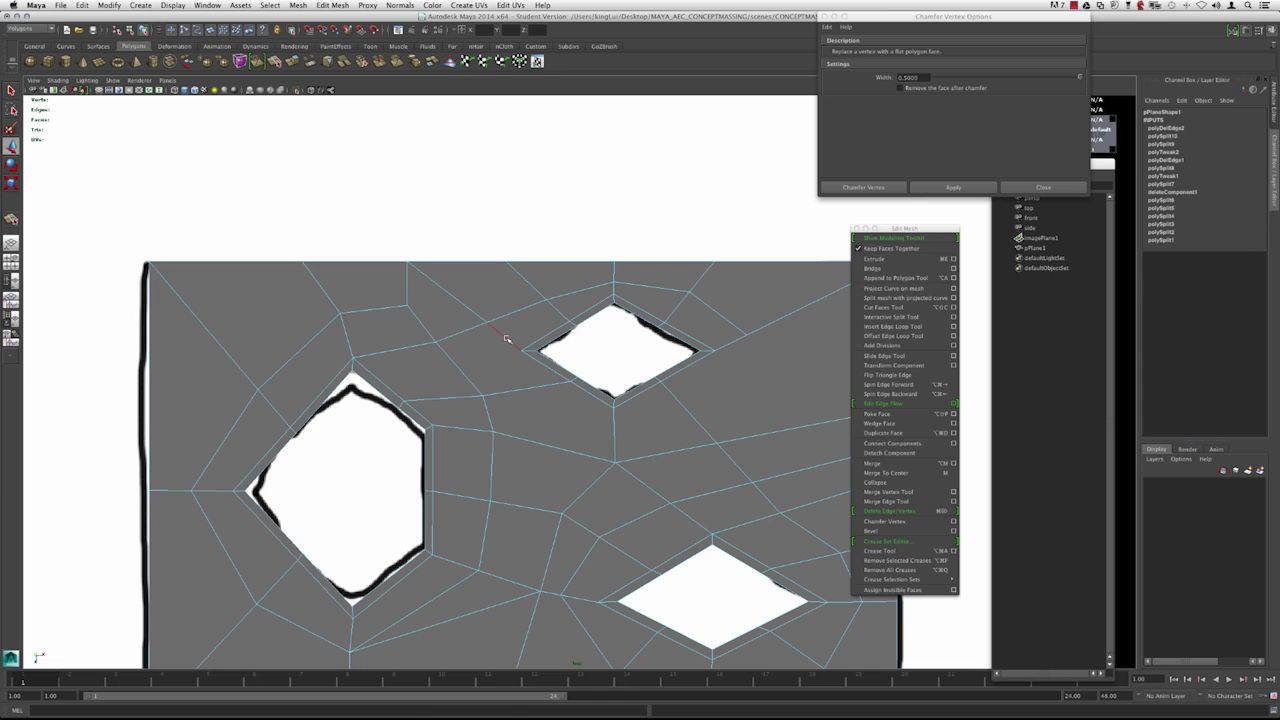
Move the new vertex up and left of the upper diamond's left corner down and slightly left.
right_click_drag(515, 339, 483, 338)
left_click(486, 321)
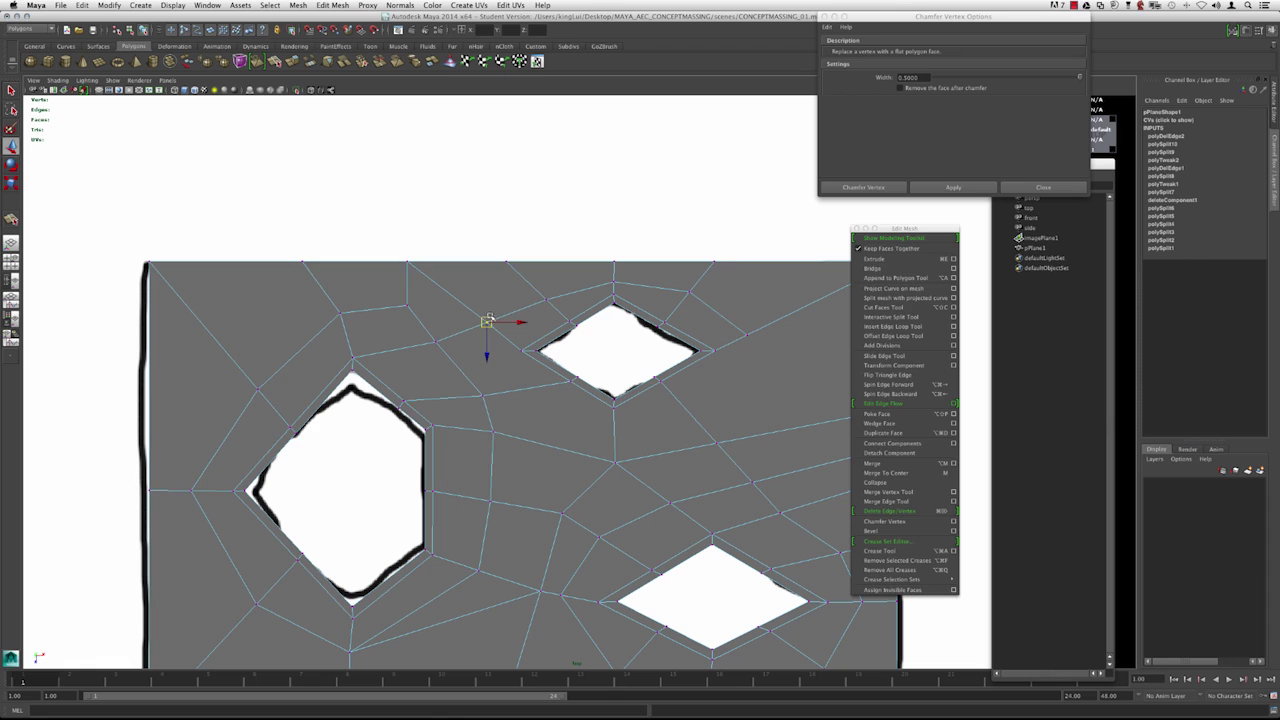
left_click_drag(487, 322, 474, 338)
Split edges from the moved vertex down across the edge below it to the junction vertex beneath the upper diamond.
right_click_drag(475, 347, 490, 342)
key("y")
left_click(523, 390)
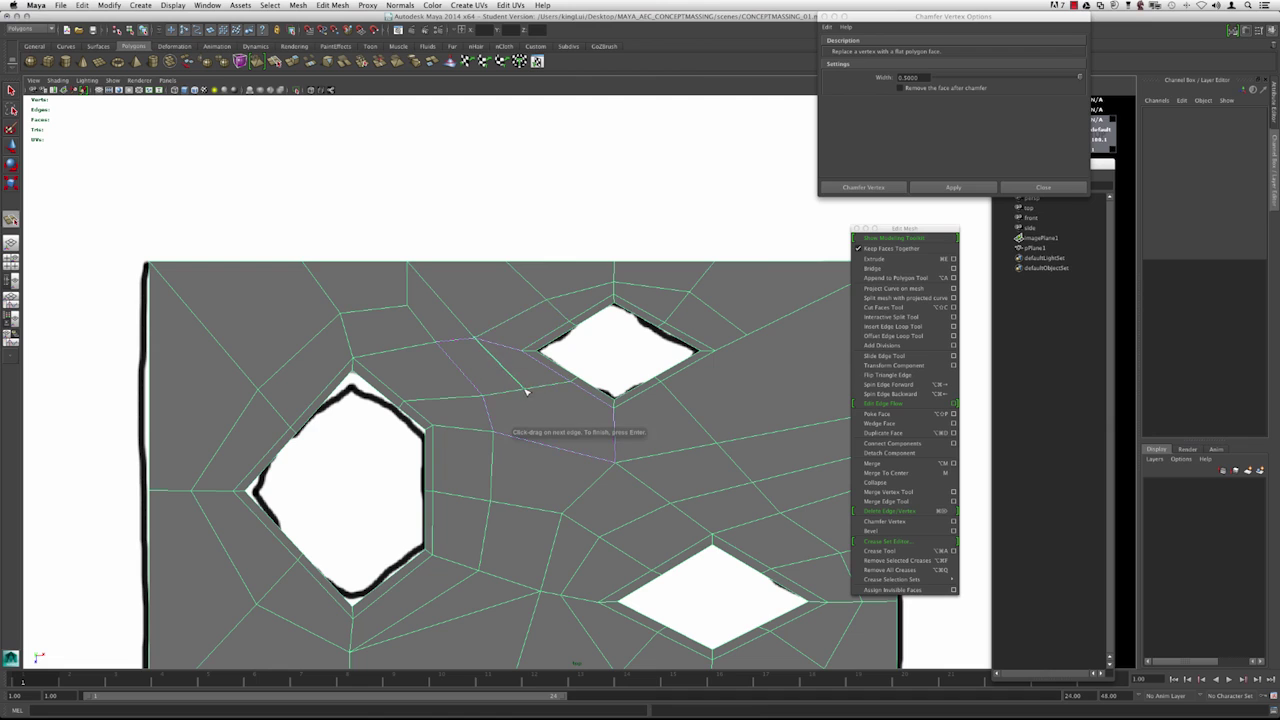
middle_click_drag(514, 377, 464, 311, "alt")
key("Return")
left_click_drag(491, 325, 433, 338)
left_click_drag(534, 390, 599, 403)
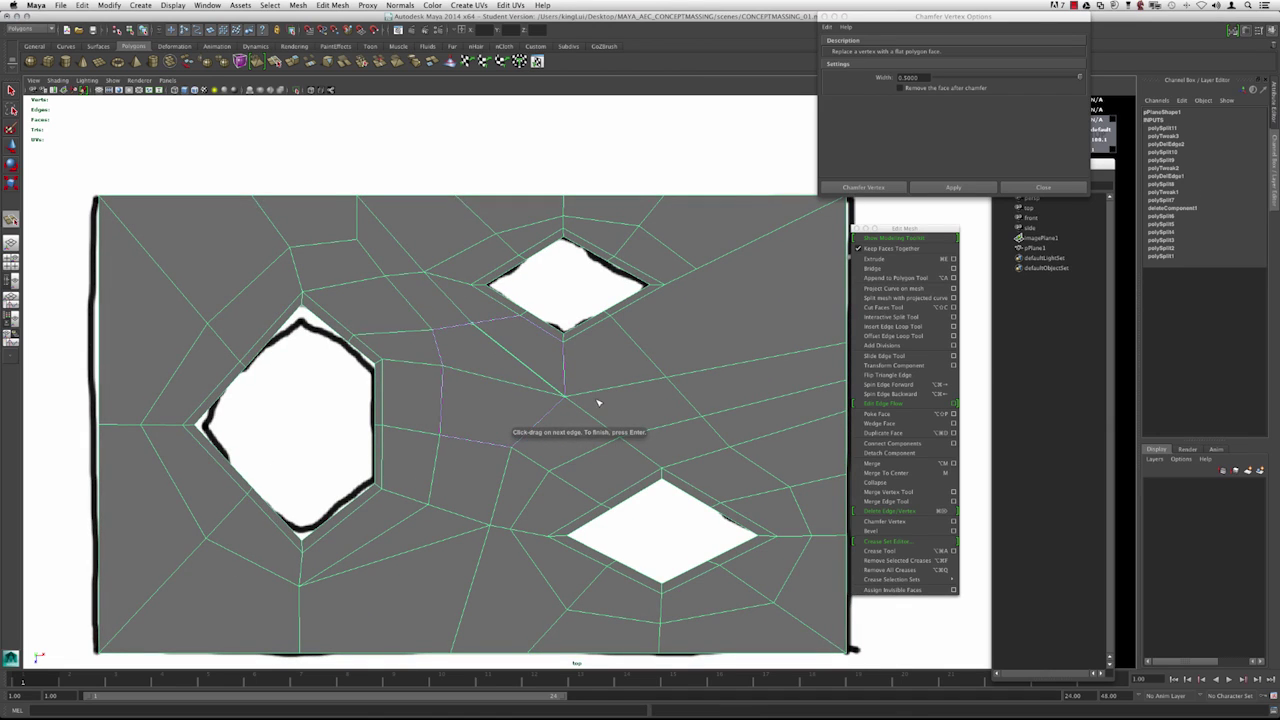
key("Return")
middle_click_drag(468, 284, 486, 360, "alt")
scroll(468, 271, "down", 7)
scroll(500, 292, "up", 1)
scroll(533, 317, "up", 1)
scroll(520, 378, "up", 1)
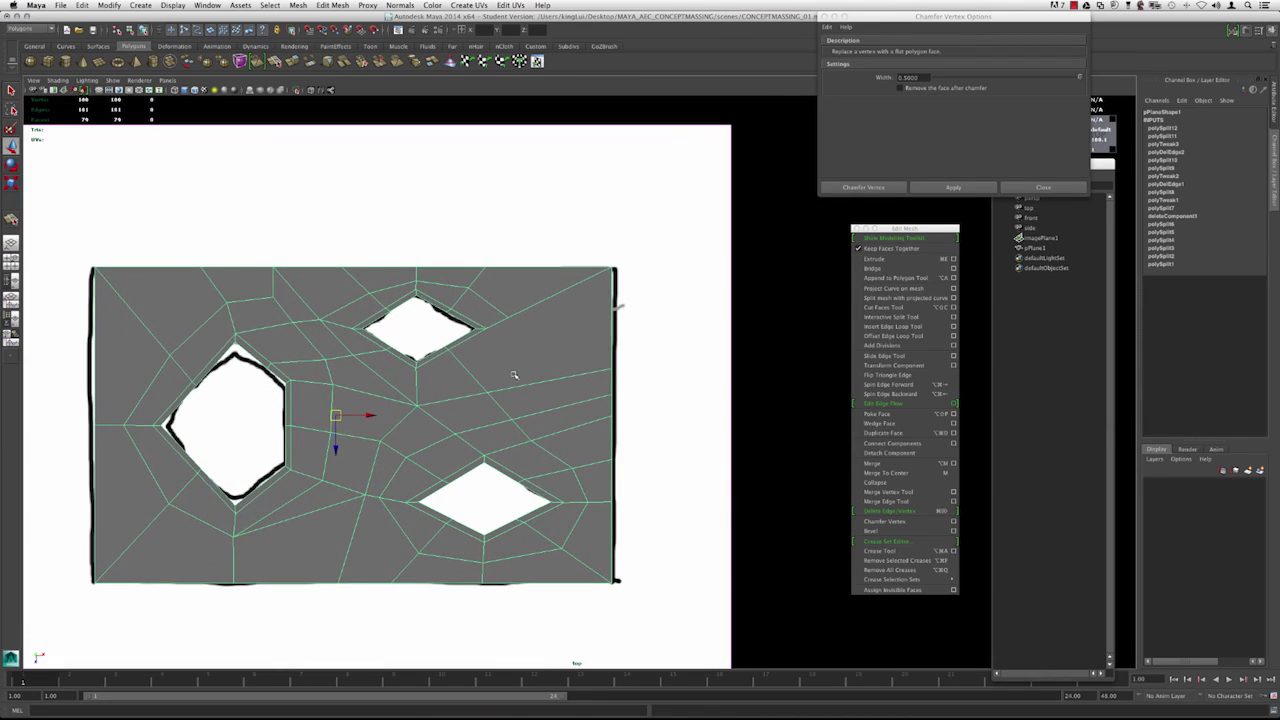
middle_click_drag(517, 399, 507, 421, "alt")
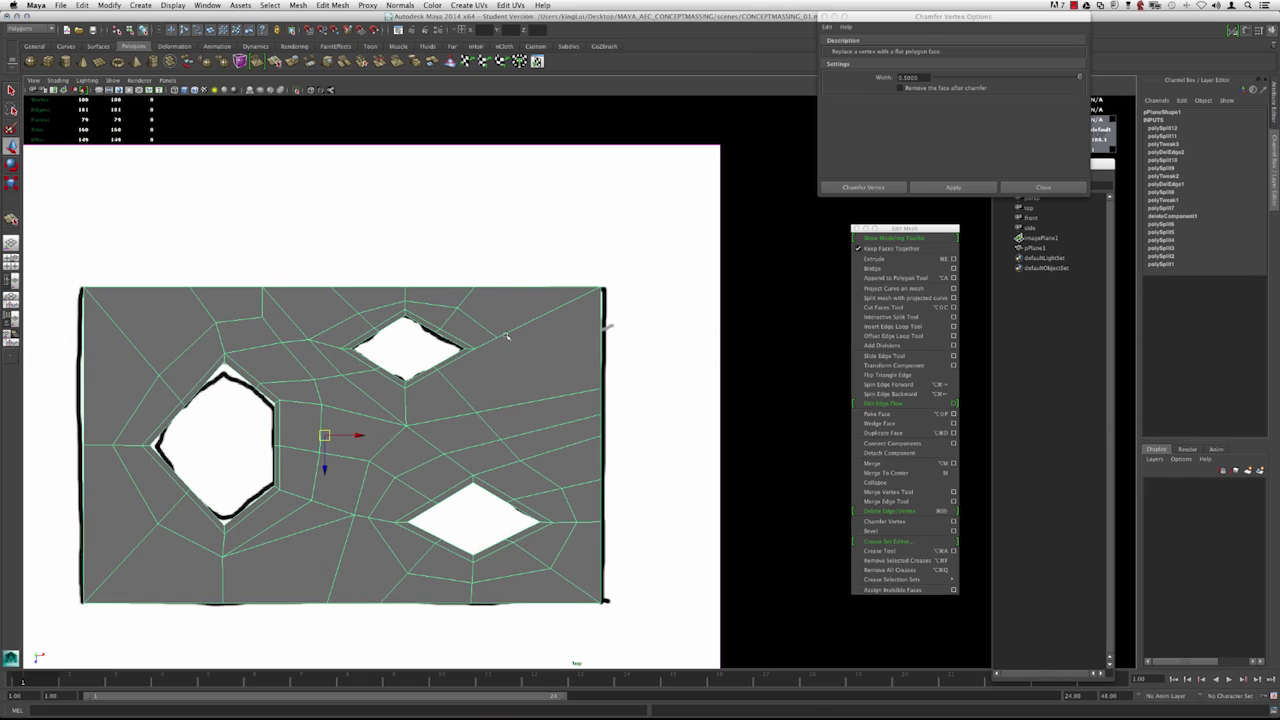
middle_click_drag(478, 354, 514, 360, "alt")
right_click_drag(514, 360, 552, 419, "alt")
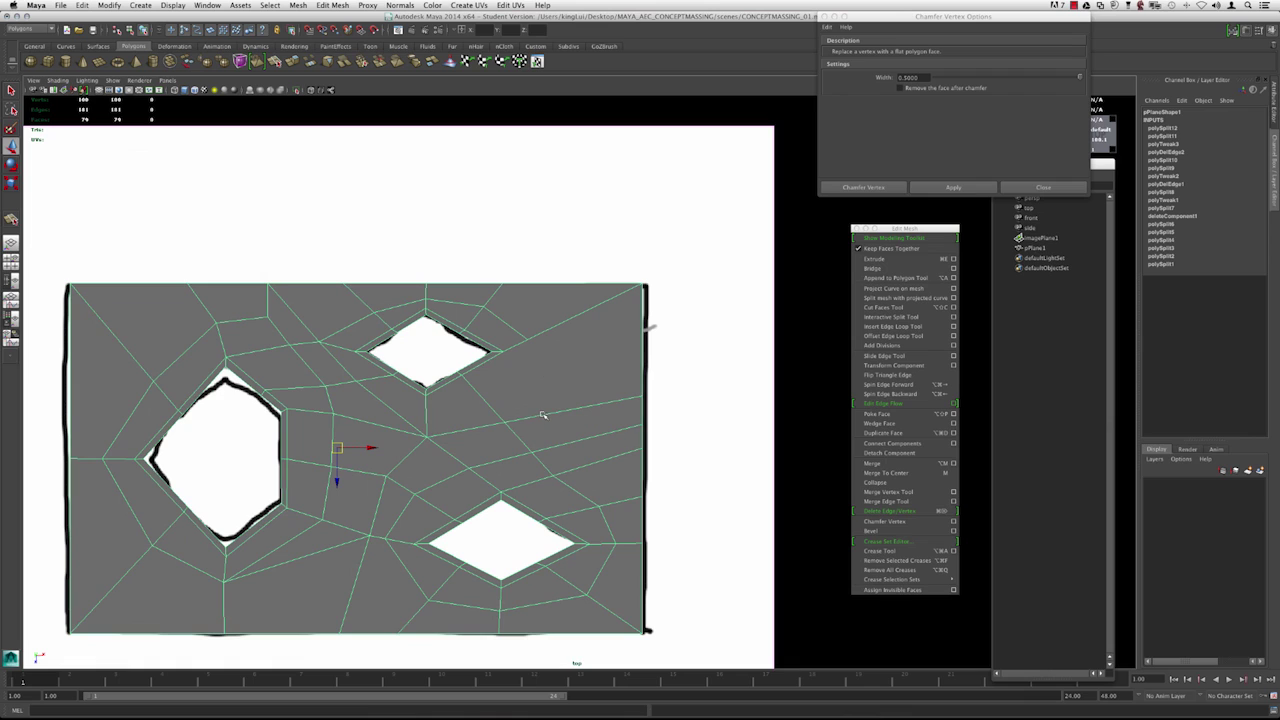
Insert an edge loop across the border strip on the upper diamond's lower right side.
left_click(952, 338)
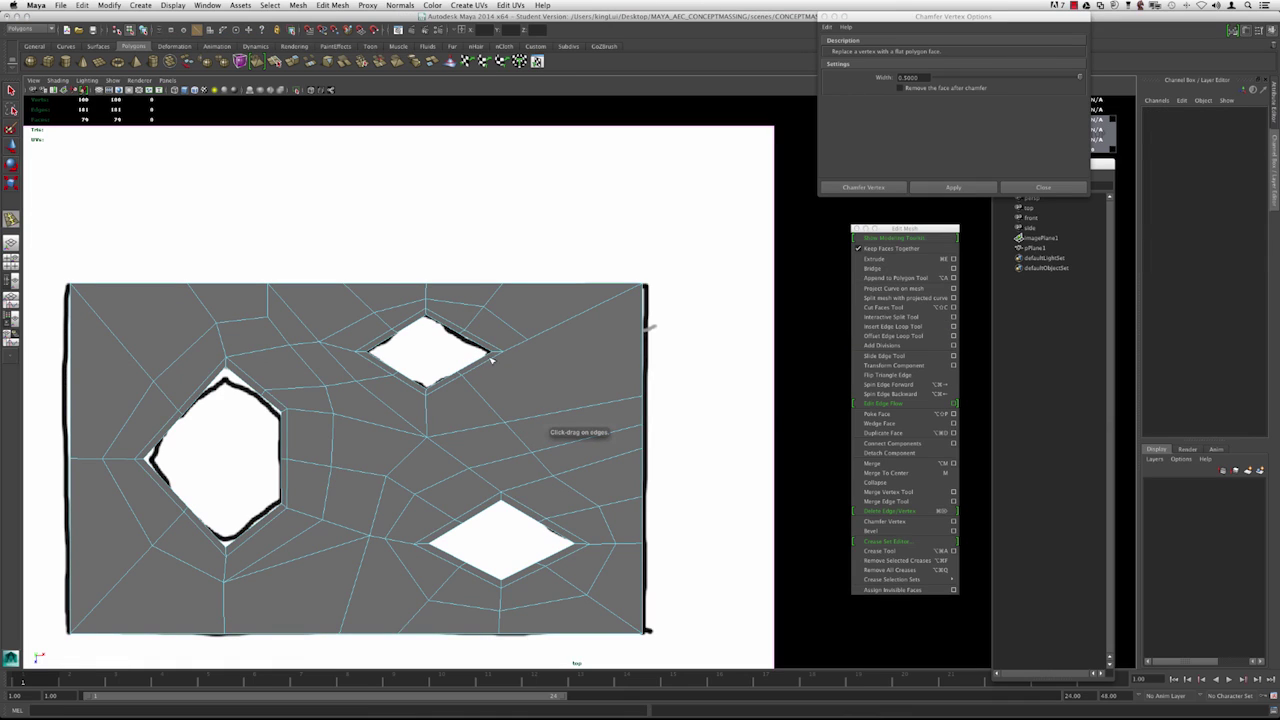
mouse_move(476, 367)
left_mouse_down()
mouse_move(490, 361)
mouse_move(463, 379)
left_mouse_up()
key("Return")
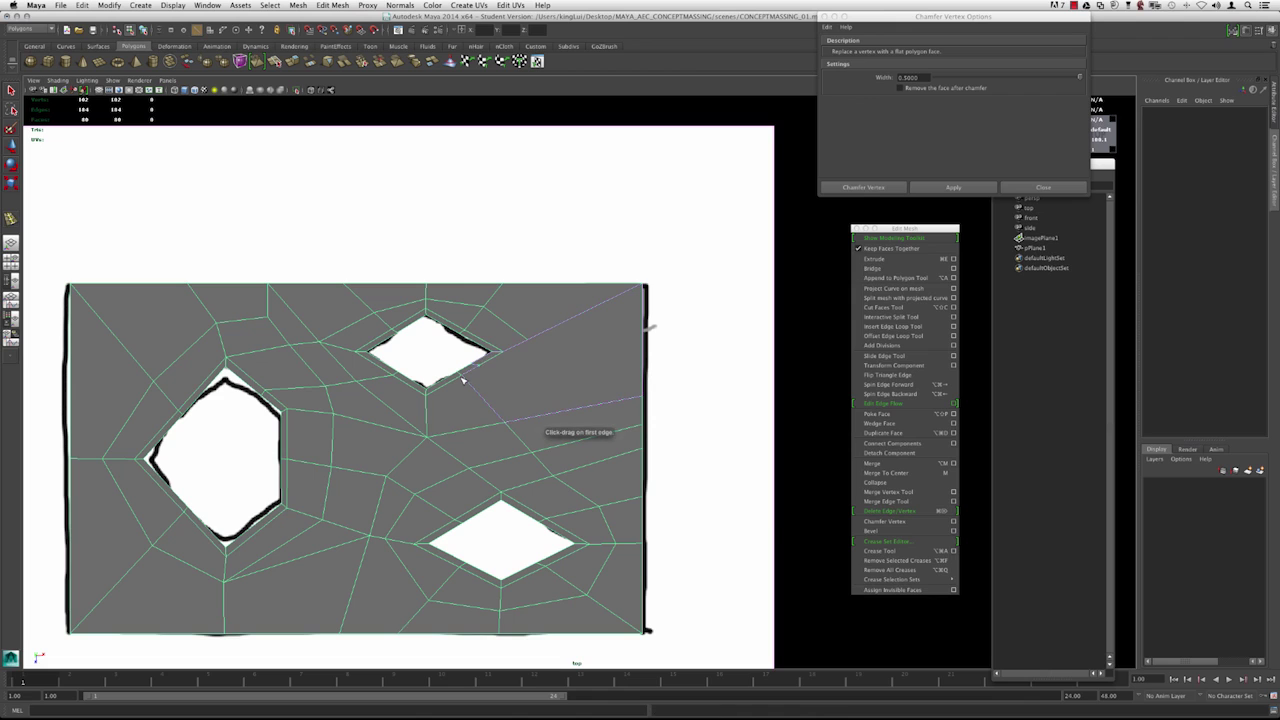
Split an edge from the upper diamond's lower right border to the long edge running to the plane's right side.
left_click(480, 366)
left_click_drag(551, 414, 578, 408)
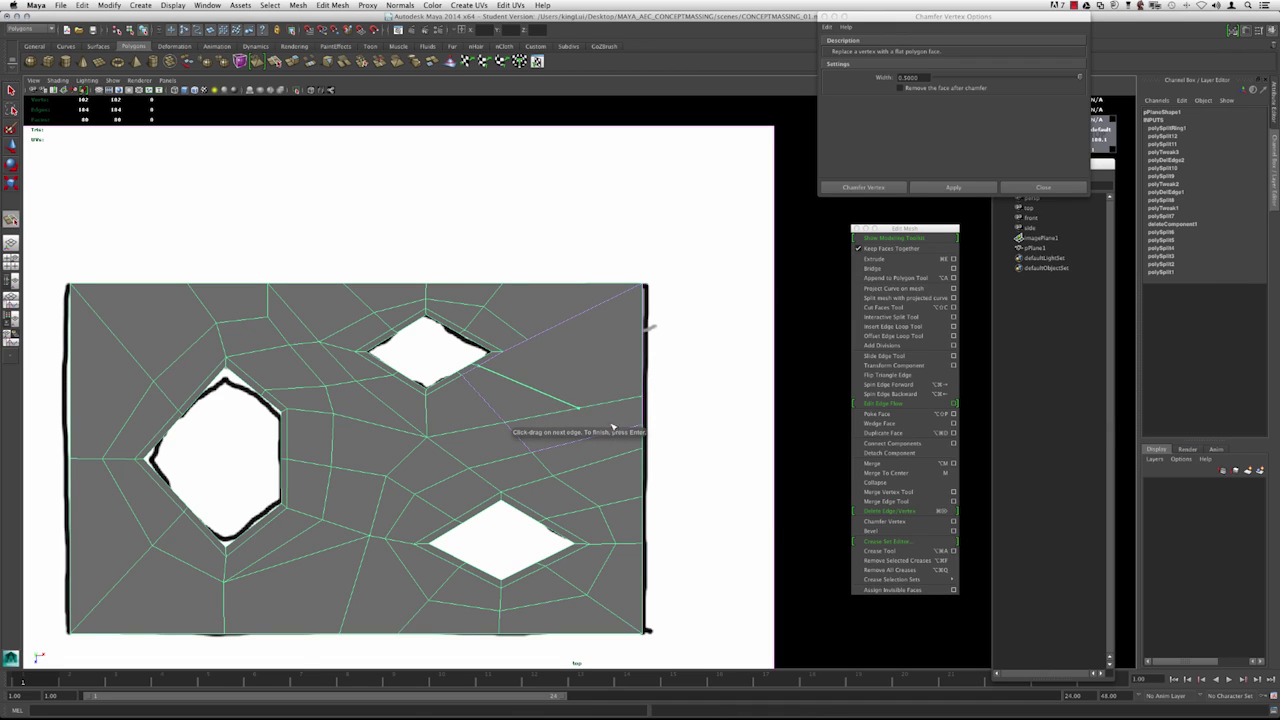
right_click_drag(543, 373, 566, 389, "alt")
middle_click_drag(566, 389, 582, 334, "alt")
key("Return")
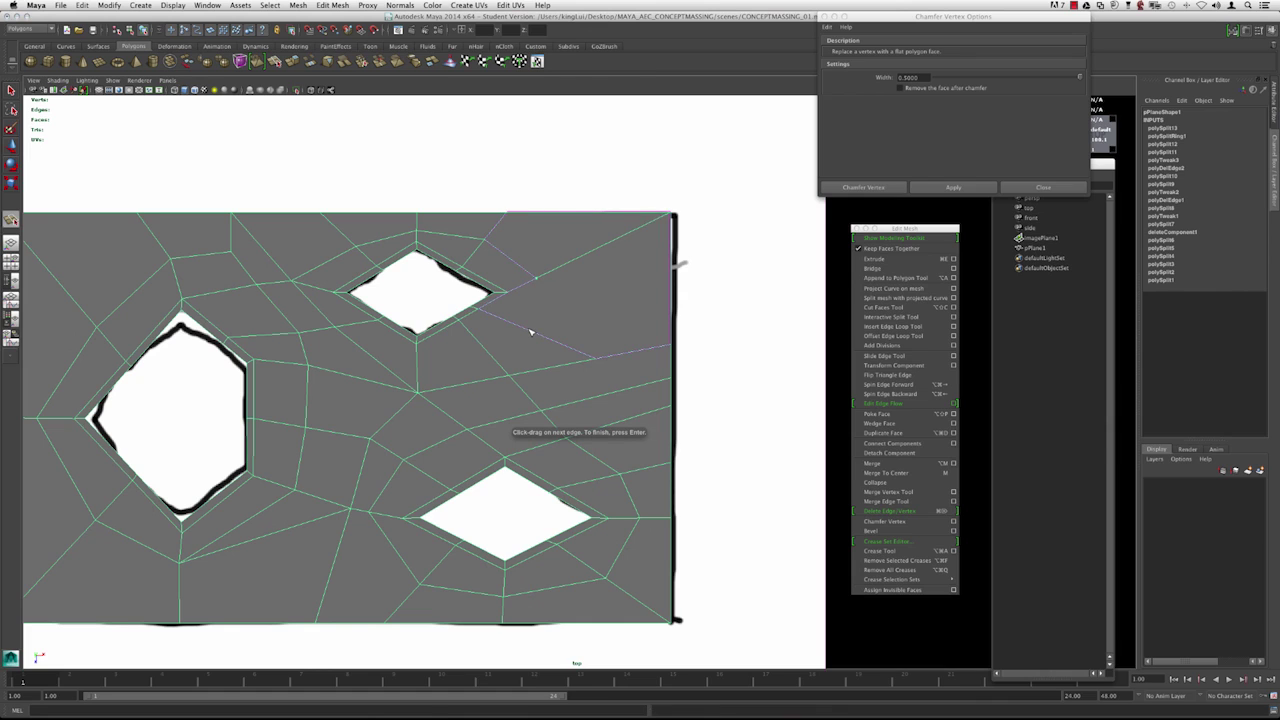
Split edges from the diagonal right of the upper diamond down to the new vertex and from there to the plane's right border.
left_click_drag(530, 328, 641, 392)
key("Return")
right_click_drag(535, 356, 520, 338, "alt")
middle_click_drag(520, 338, 557, 342, "alt")
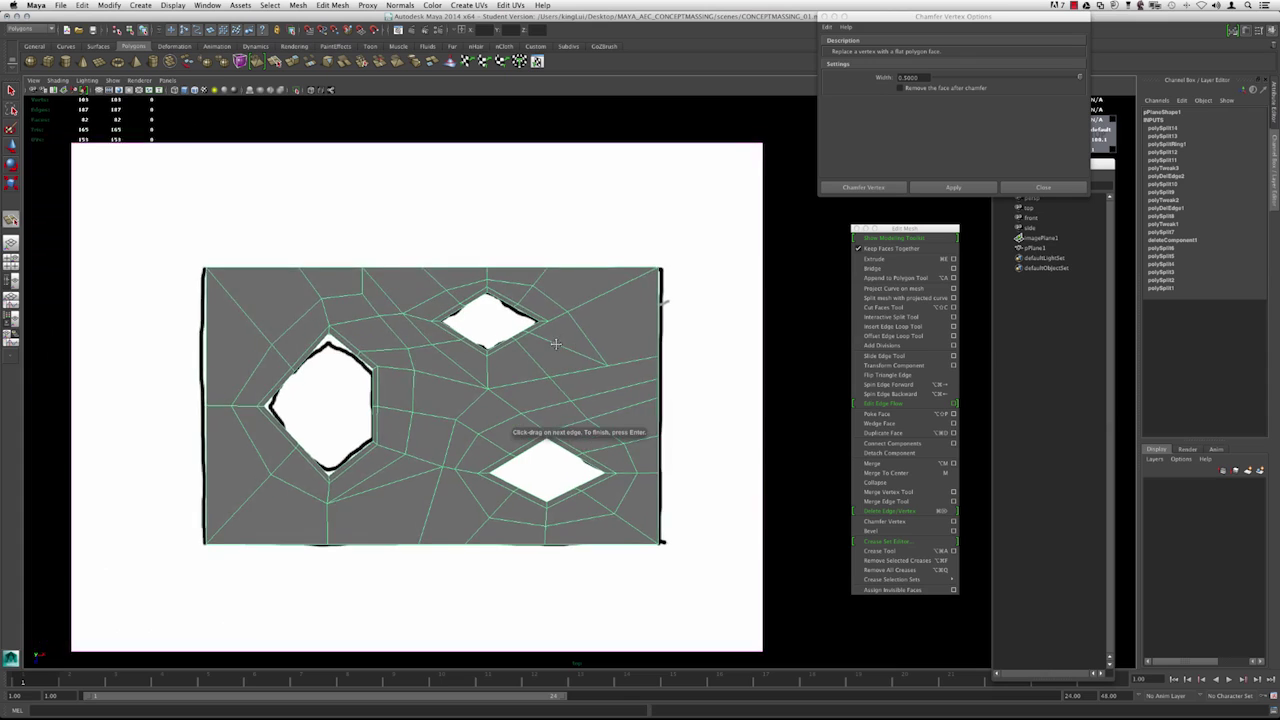
right_click_drag(557, 342, 637, 366, "alt")
middle_click_drag(637, 366, 620, 331, "alt")
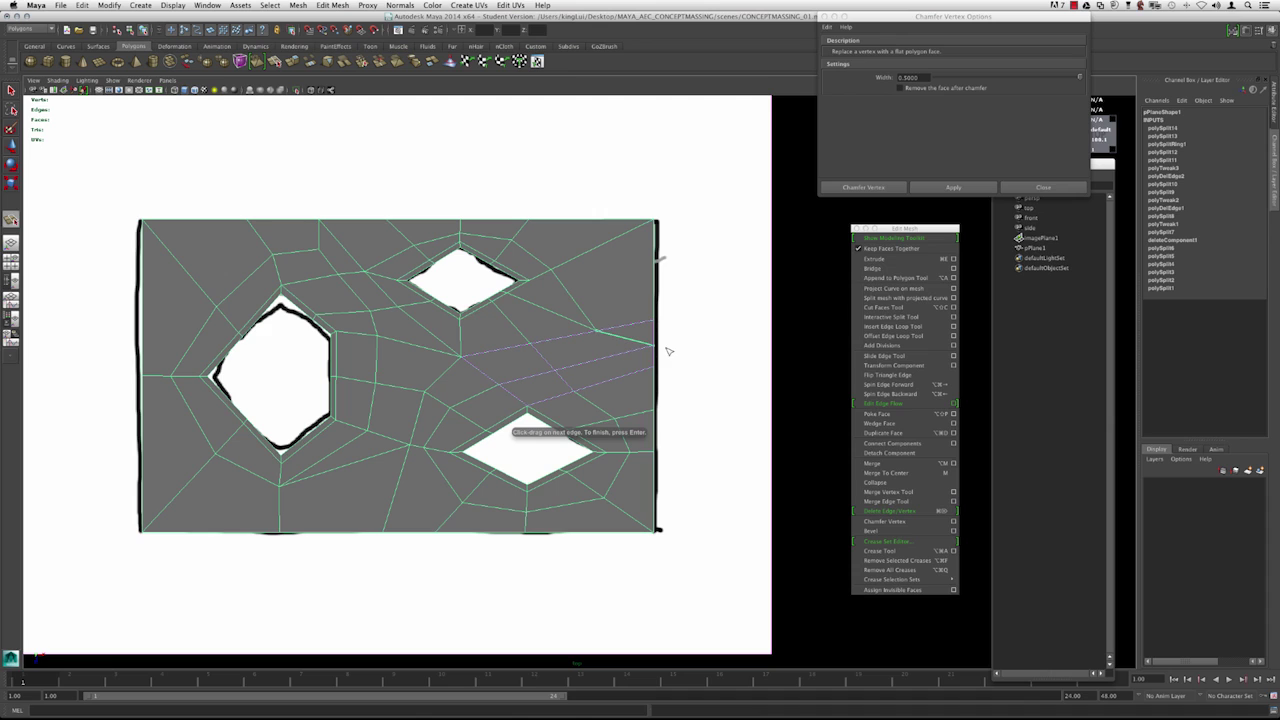
right_click_drag(510, 268, 608, 343, "alt")
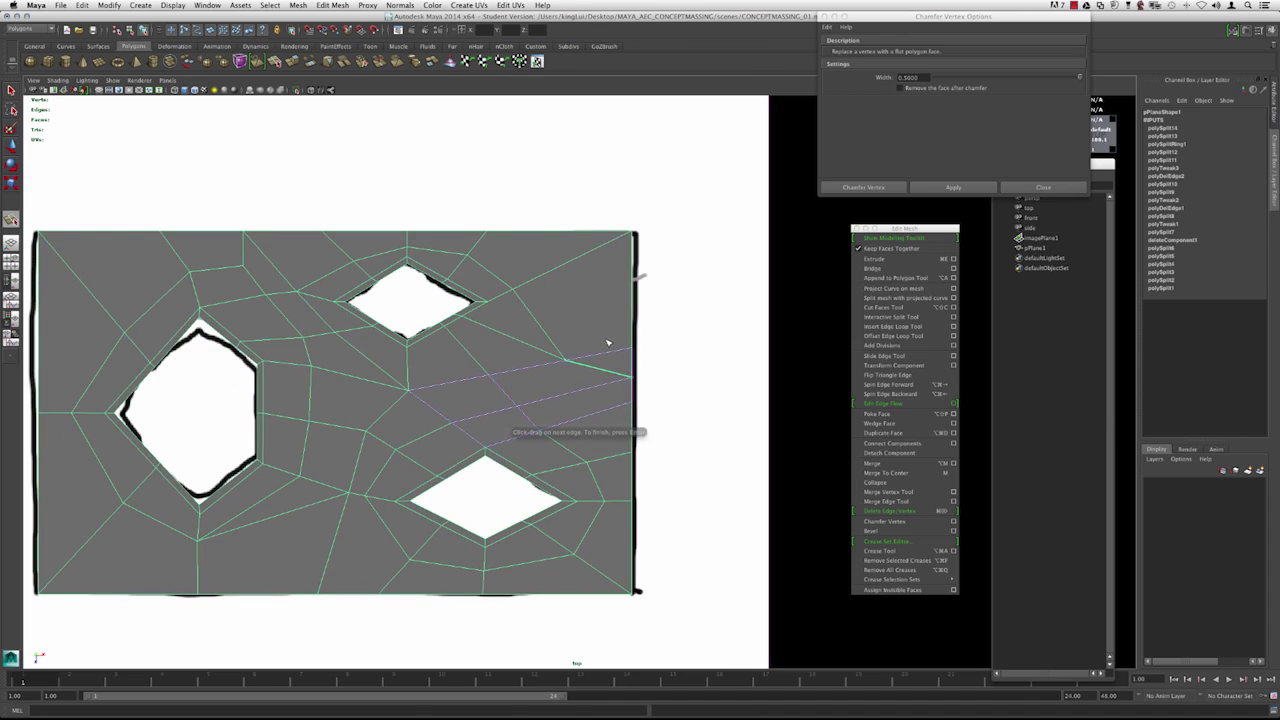
key("Return")
Delete the old edge segment between the new vertex and the plane's right border, above the new edge.
key("w")
left_click(599, 352)
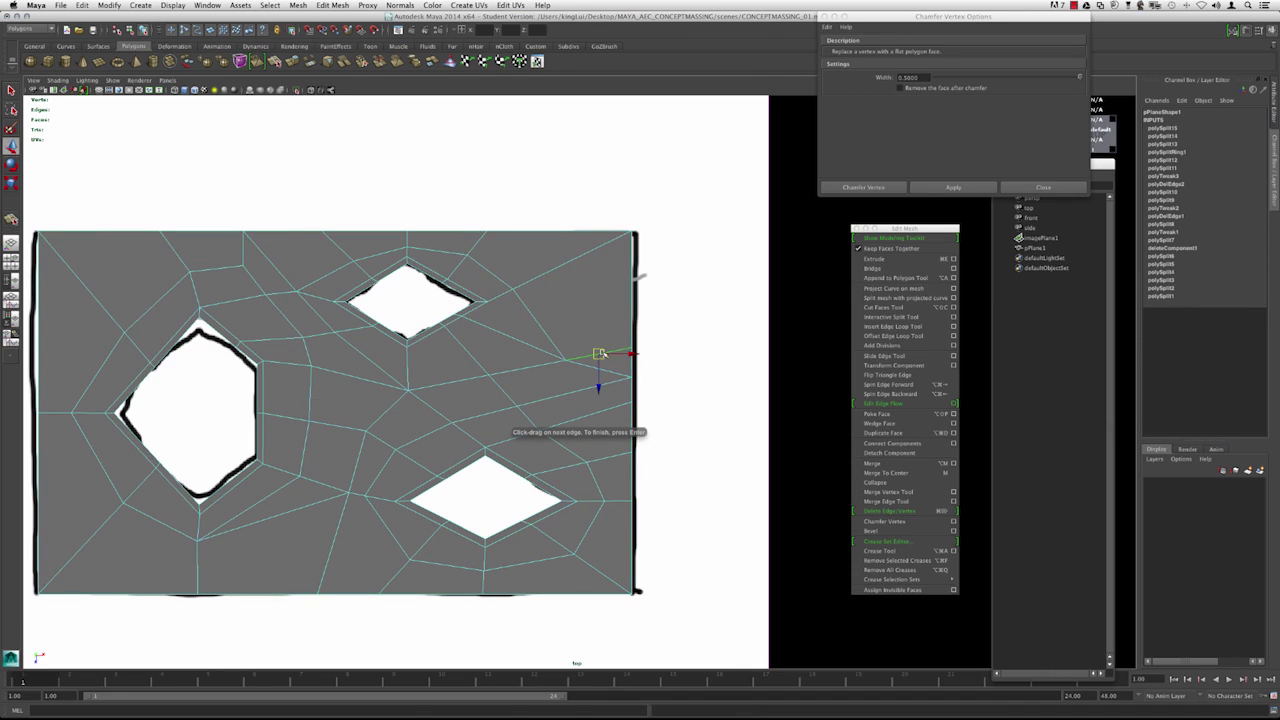
left_click(884, 512)
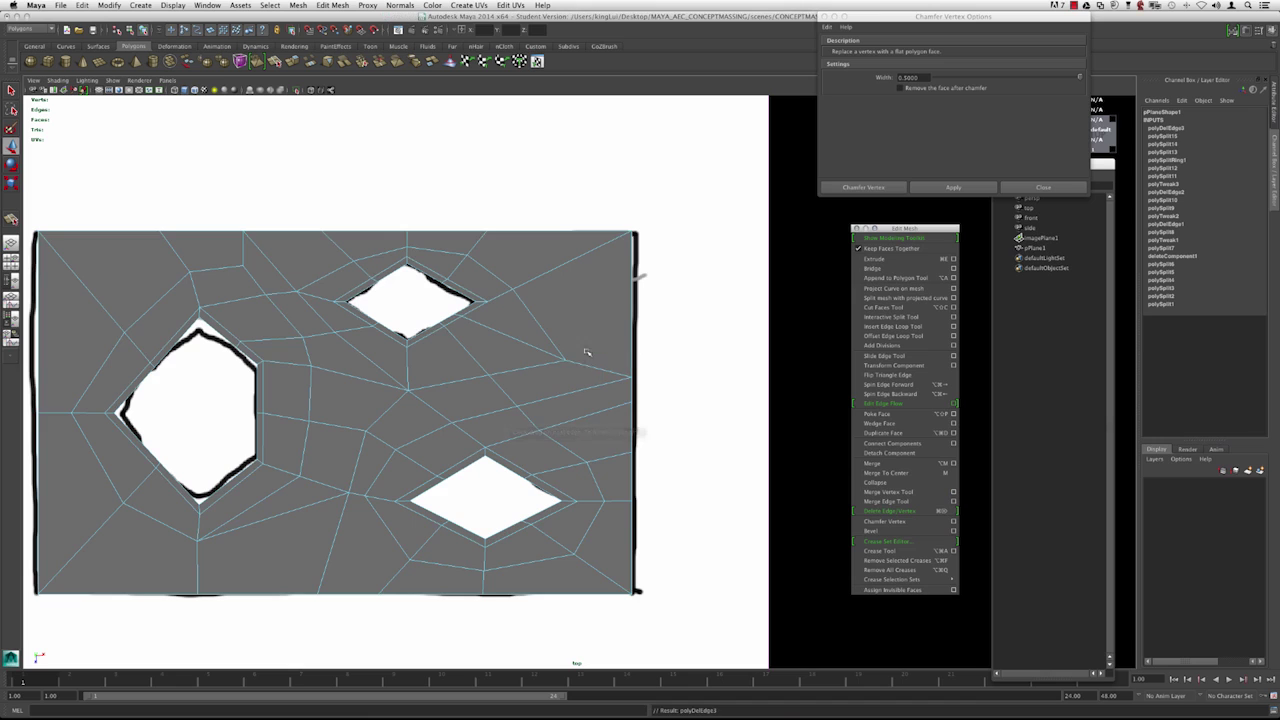
middle_click_drag(566, 357, 597, 329, "alt")
right_click_drag(597, 329, 604, 320, "alt")
middle_click_drag(604, 320, 612, 360, "alt")
right_click_drag(612, 360, 566, 345, "alt")
middle_click_drag(566, 345, 556, 357, "alt")
right_click_drag(556, 357, 571, 364, "alt")
Try to split an edge from the vertex right of the upper diamond up to the plane's right border.
key("F8")
key("y")
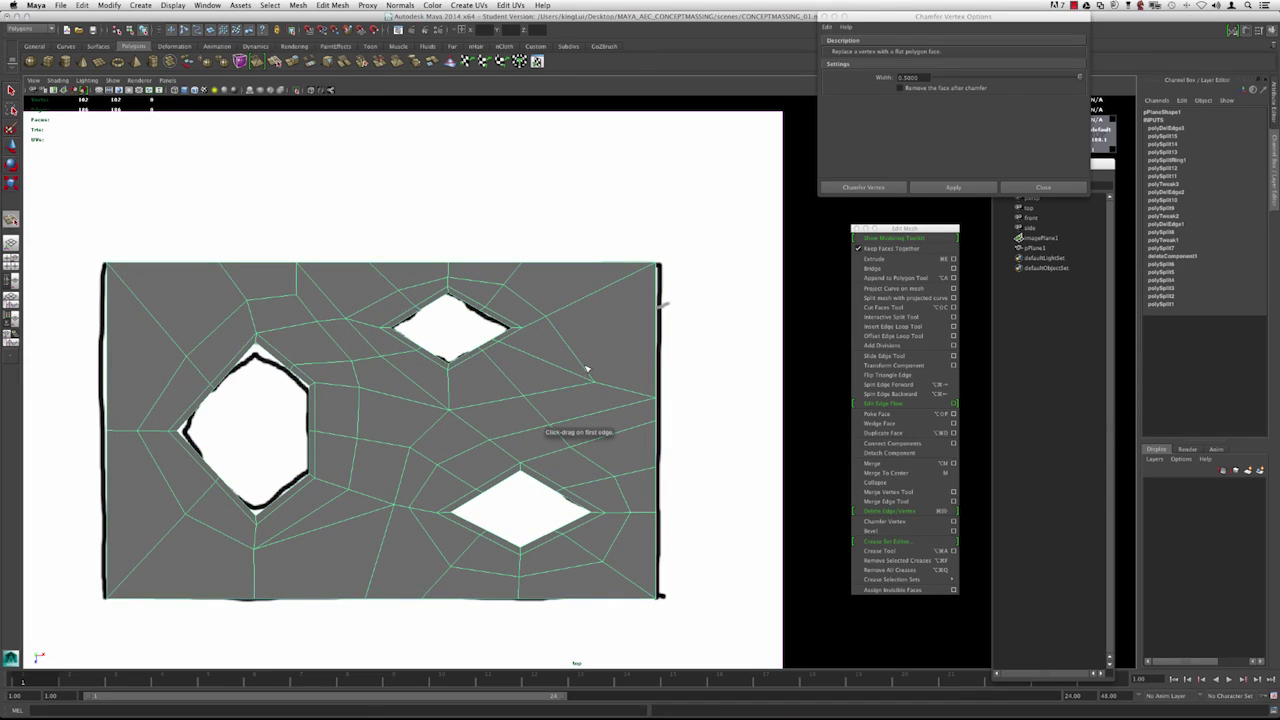
left_click_drag(587, 369, 598, 392)
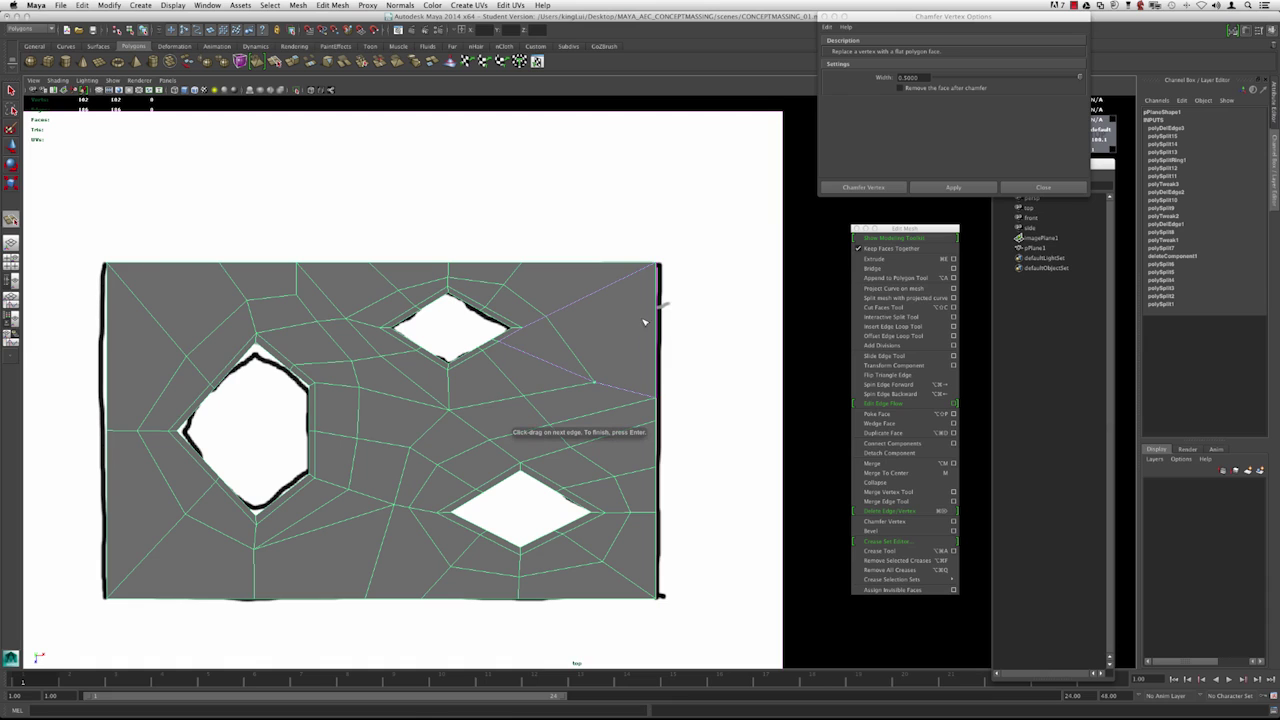
mouse_move(659, 320)
left_mouse_down()
mouse_move(661, 298)
mouse_move(667, 329)
left_mouse_up()
key("Return")
middle_click_drag(586, 314, 589, 264, "alt")
right_click_drag(589, 264, 608, 292, "alt")
middle_click_drag(611, 278, 576, 303, "alt")
key("super+z")
Split a slanted edge from the vertex right of the upper diamond to the plane's right border and briefly preview the mesh smoothed.
left_click_drag(592, 359, 543, 352)
left_click(633, 328)
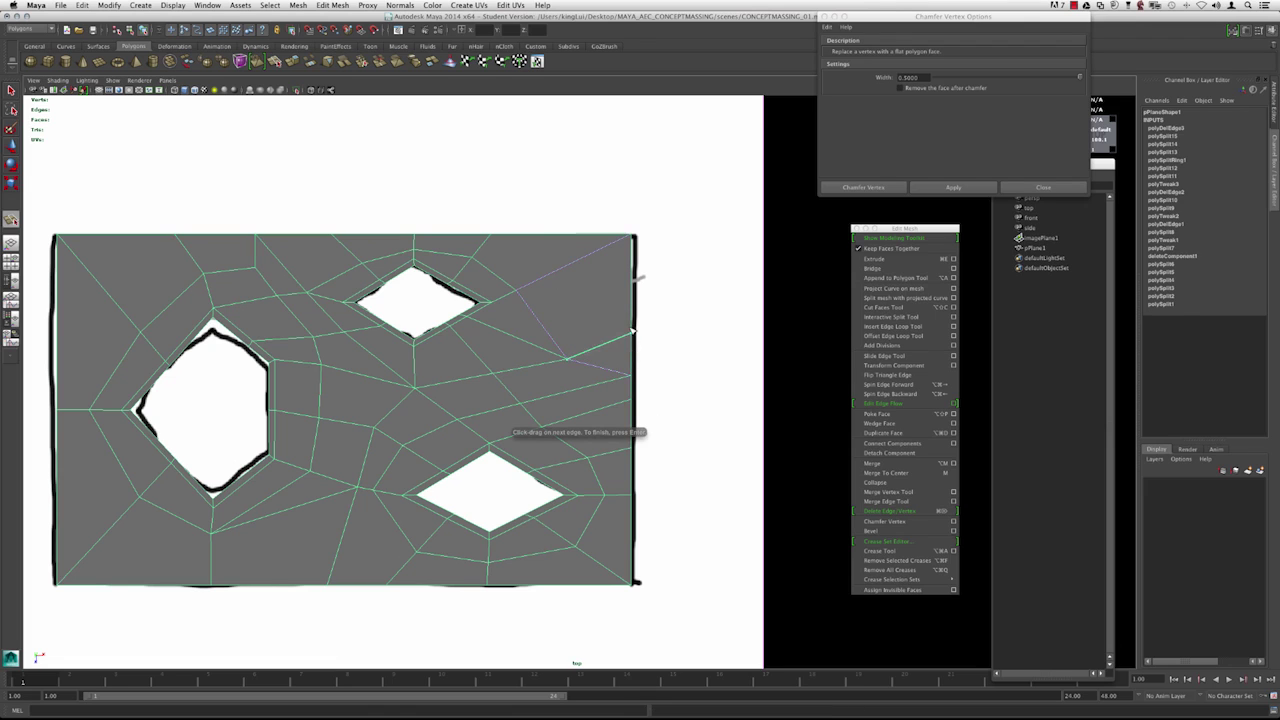
key("w")
middle_click_drag(494, 289, 624, 328, "alt")
key("3")
key("1")
Return to object mode, select the plane and delete its construction history.
right_click(754, 206)
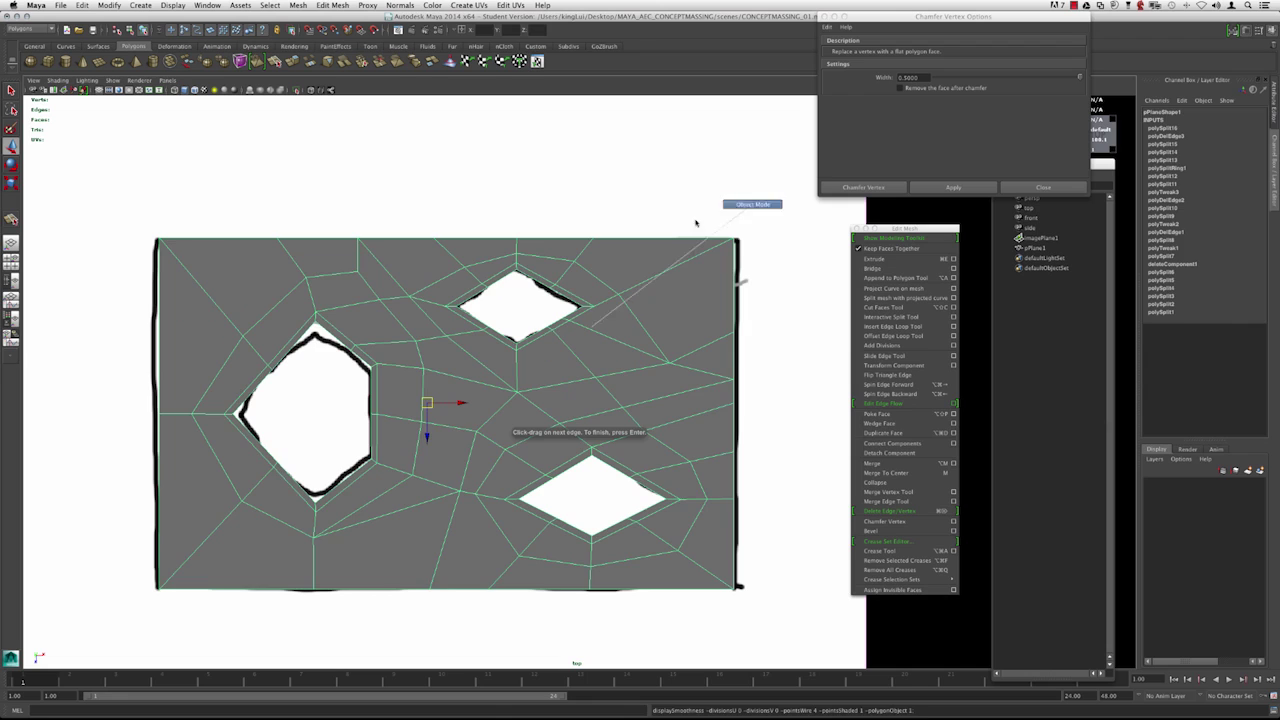
left_click(694, 221)
middle_click_drag(655, 257, 657, 209, "alt")
left_click(657, 232)
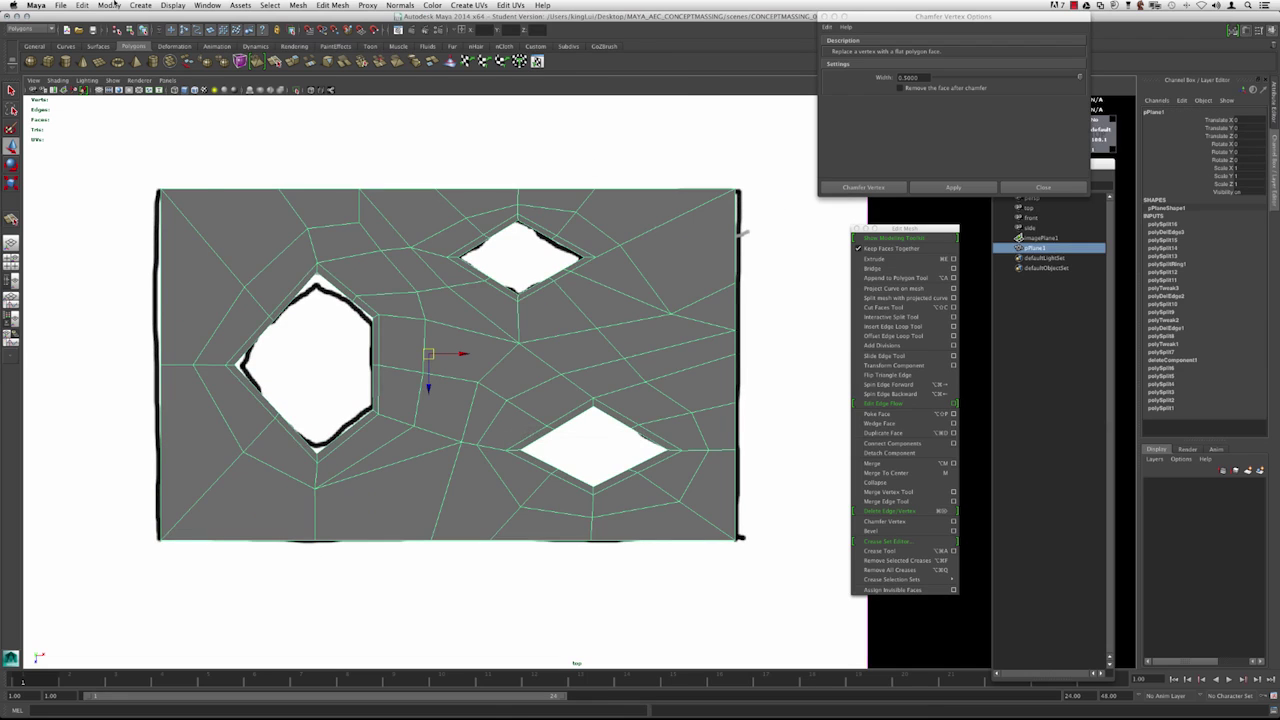
left_click(82, 5)
mouse_move(108, 123)
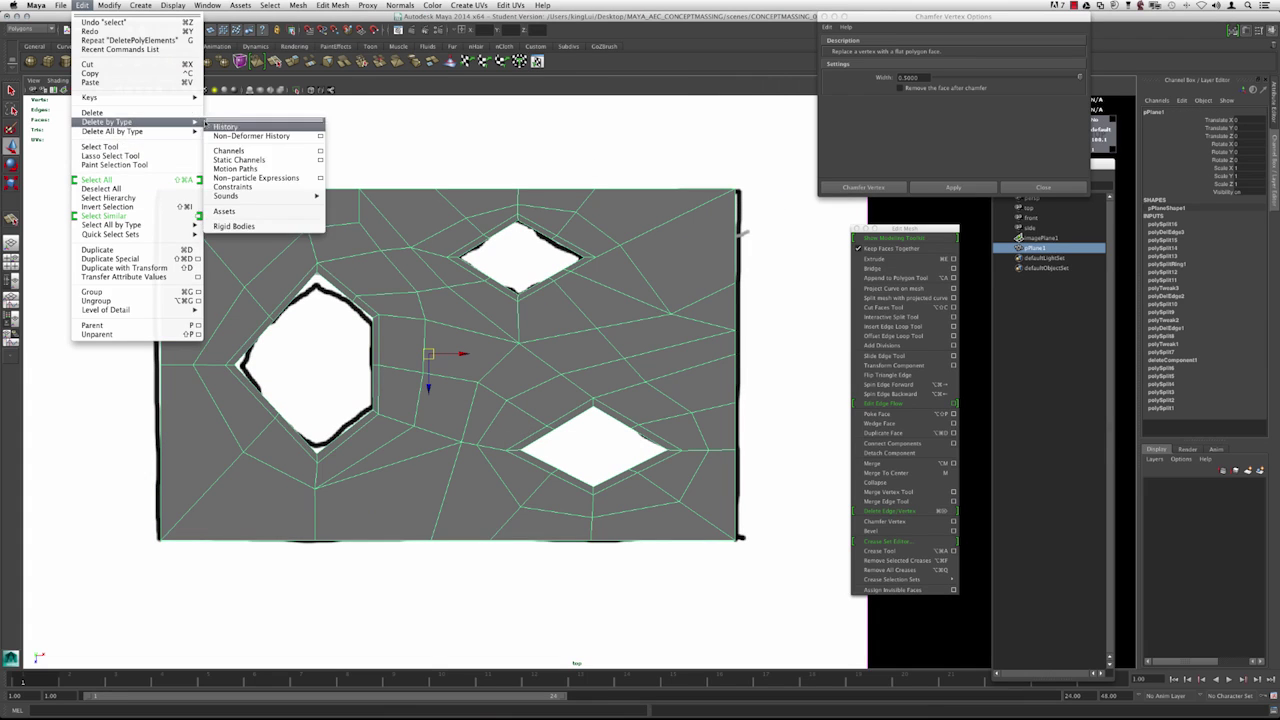
left_click(226, 126)
left_click(400, 156)
left_click(589, 265)
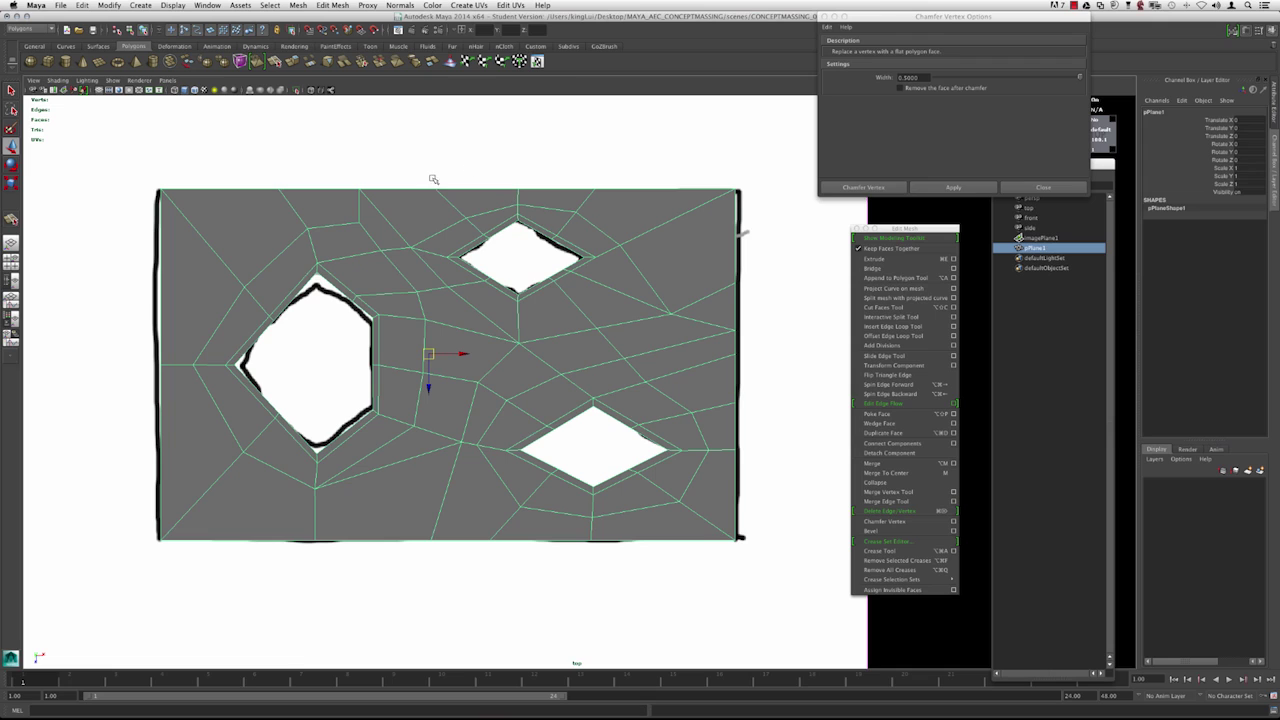
Delete the edge running from the vertex below the left opening to the vertex left of the lower diamond.
middle_click_drag(364, 372, 411, 360, "alt")
right_click_drag(388, 491, 308, 493)
left_click_drag(377, 466, 357, 485)
left_click(362, 481)
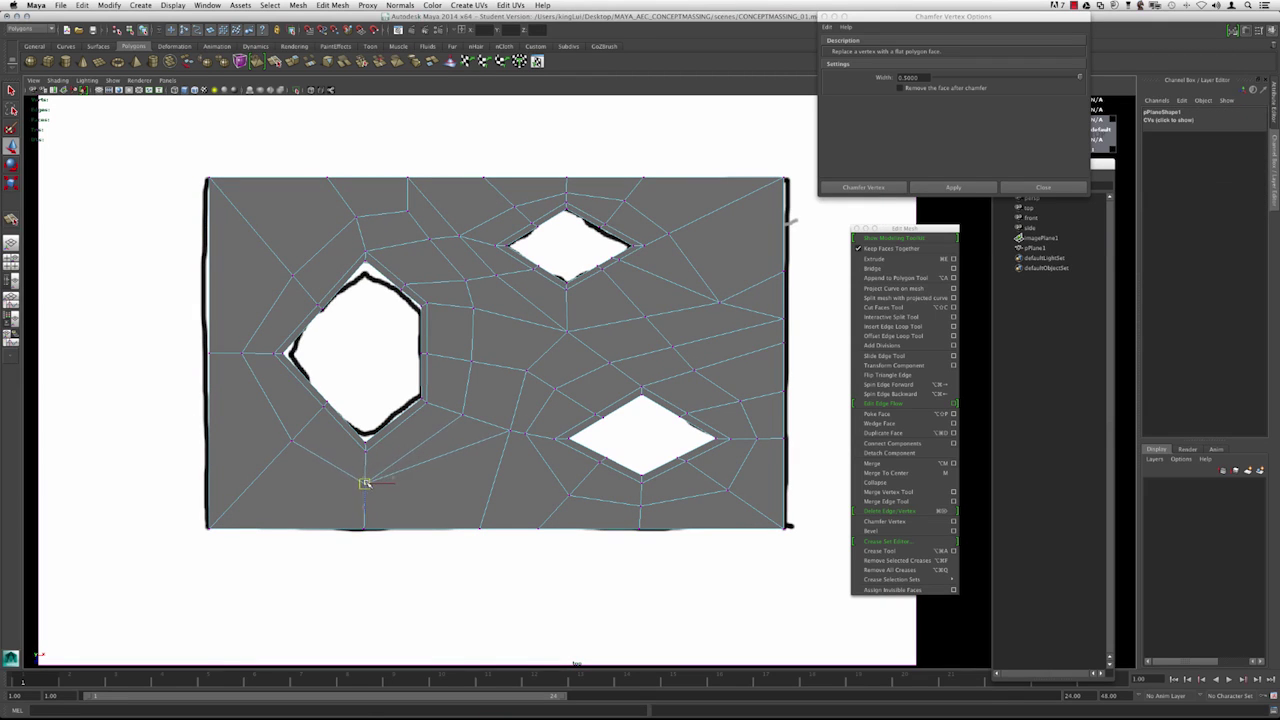
middle_click_drag(408, 406, 425, 384, "alt")
scroll(430, 415, "up", 1)
middle_click_drag(434, 430, 457, 420, "alt")
right_click_drag(468, 440, 471, 393)
left_click(511, 411)
left_click(900, 511)
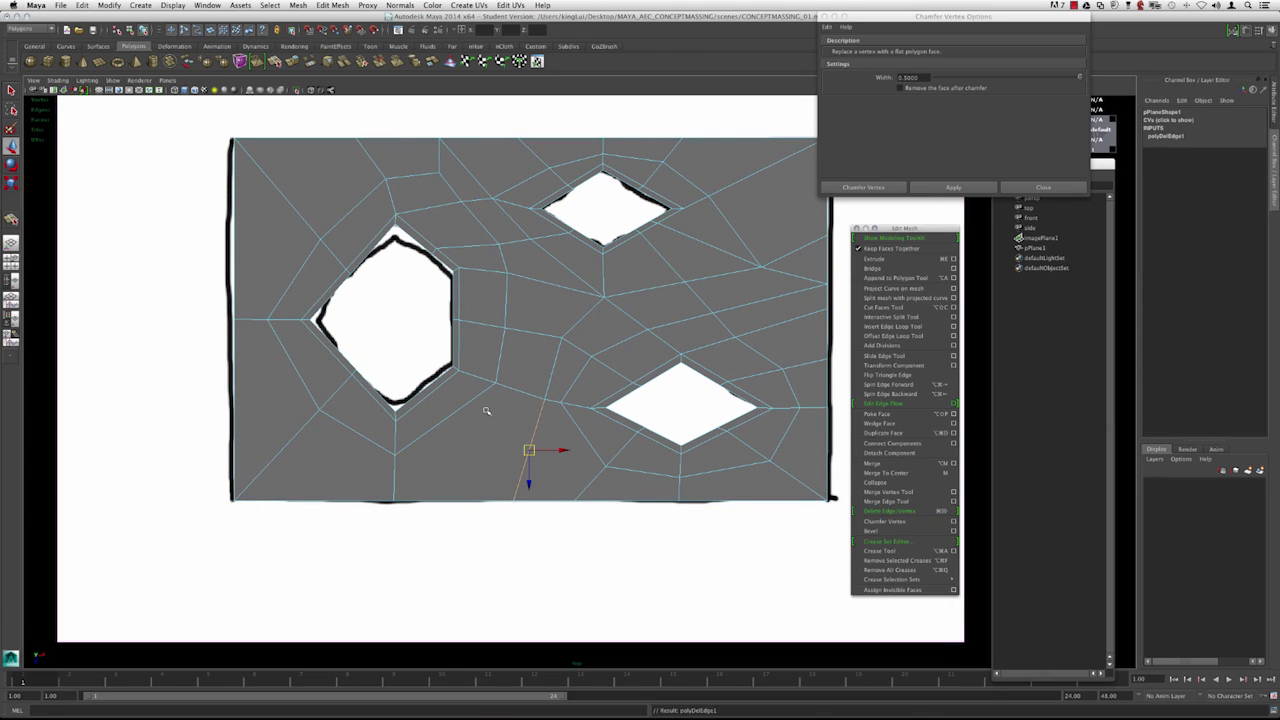
Insert an edge across the face band beside the left opening's lower-right side with the Insert Edge Loop Tool.
key("y")
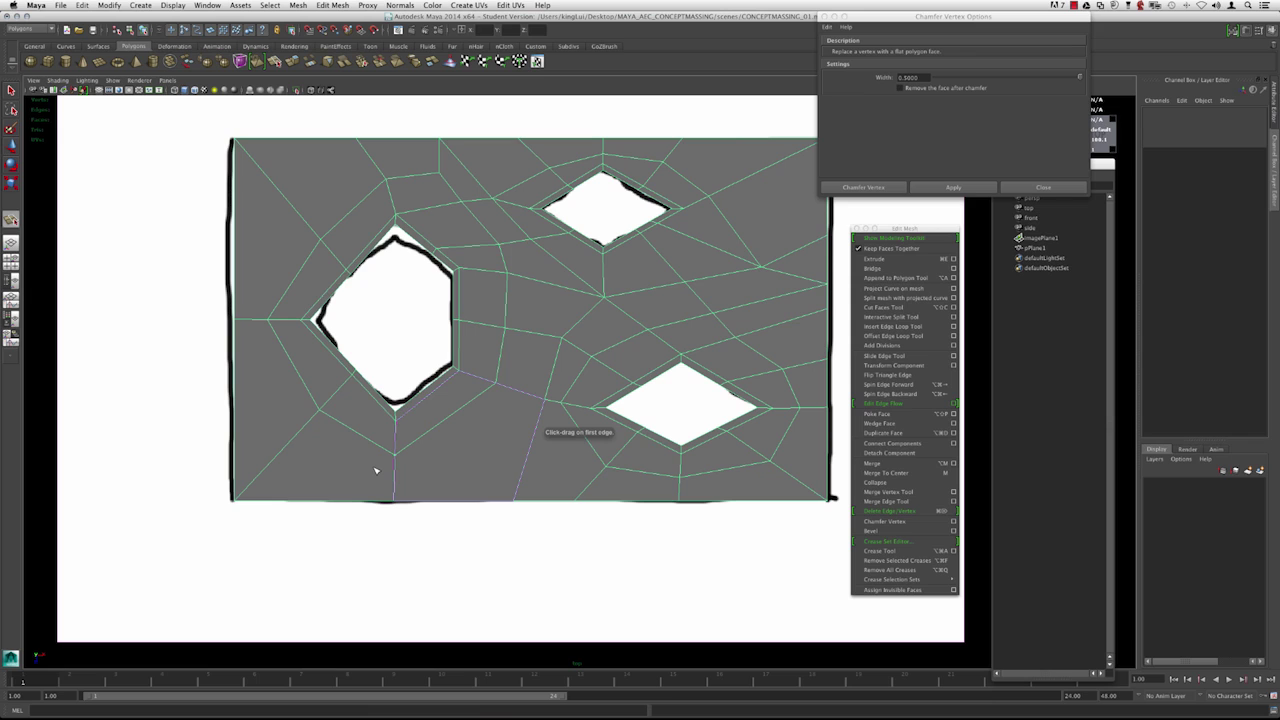
middle_click_drag(362, 443, 392, 449, "alt")
right_click_drag(392, 449, 432, 453, "alt")
key("Return")
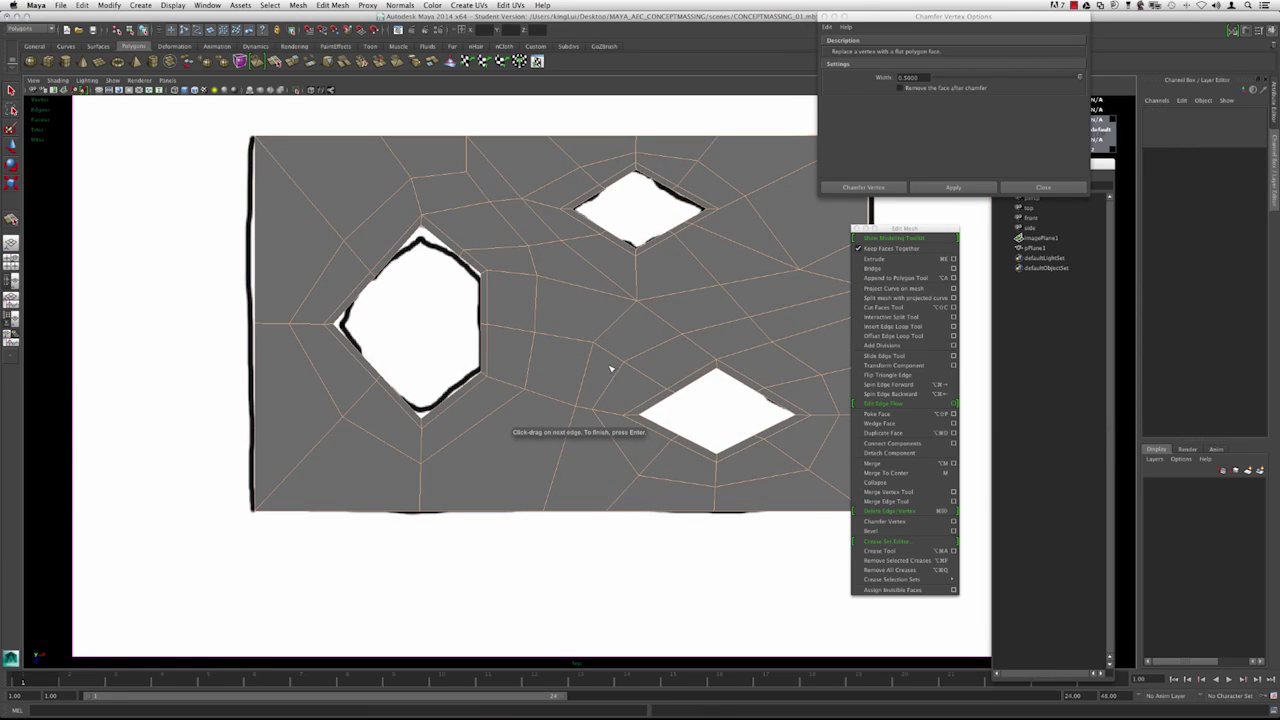
left_click(886, 327)
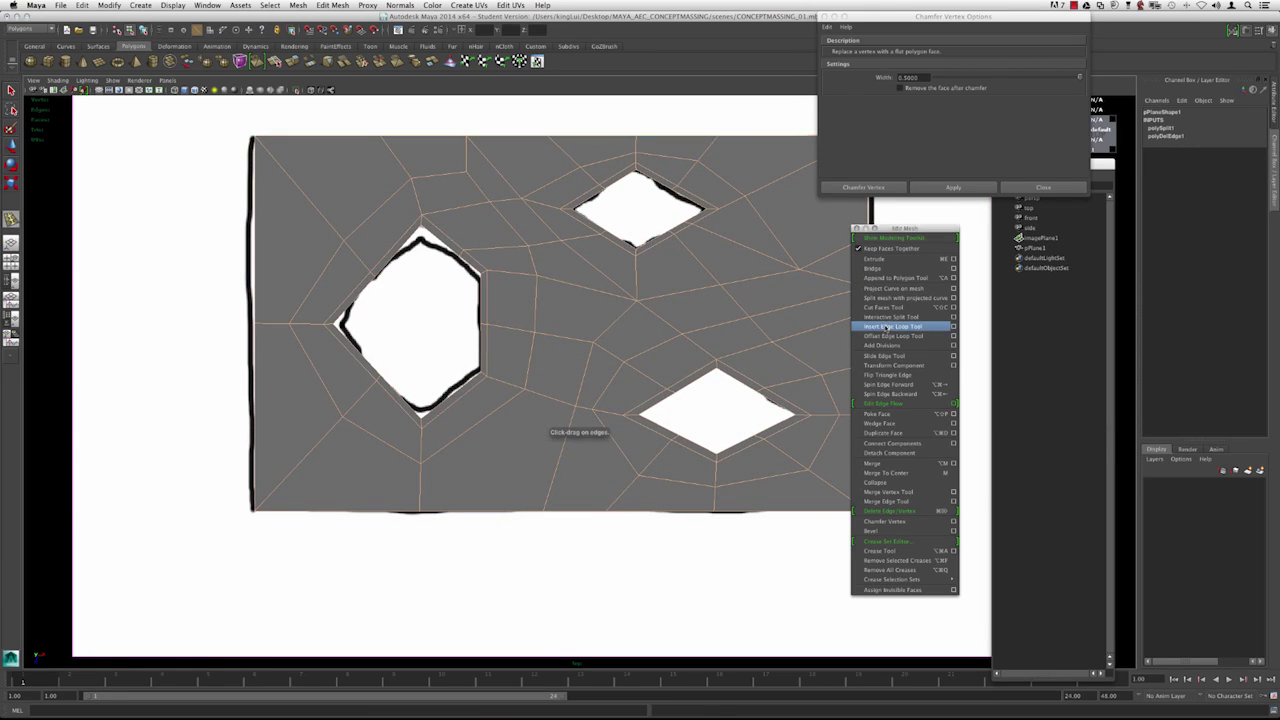
left_click(451, 398)
Split an edge from the outer end of the new edge down to the existing vertex on the plane's bottom border.
left_click_drag(483, 420, 449, 447)
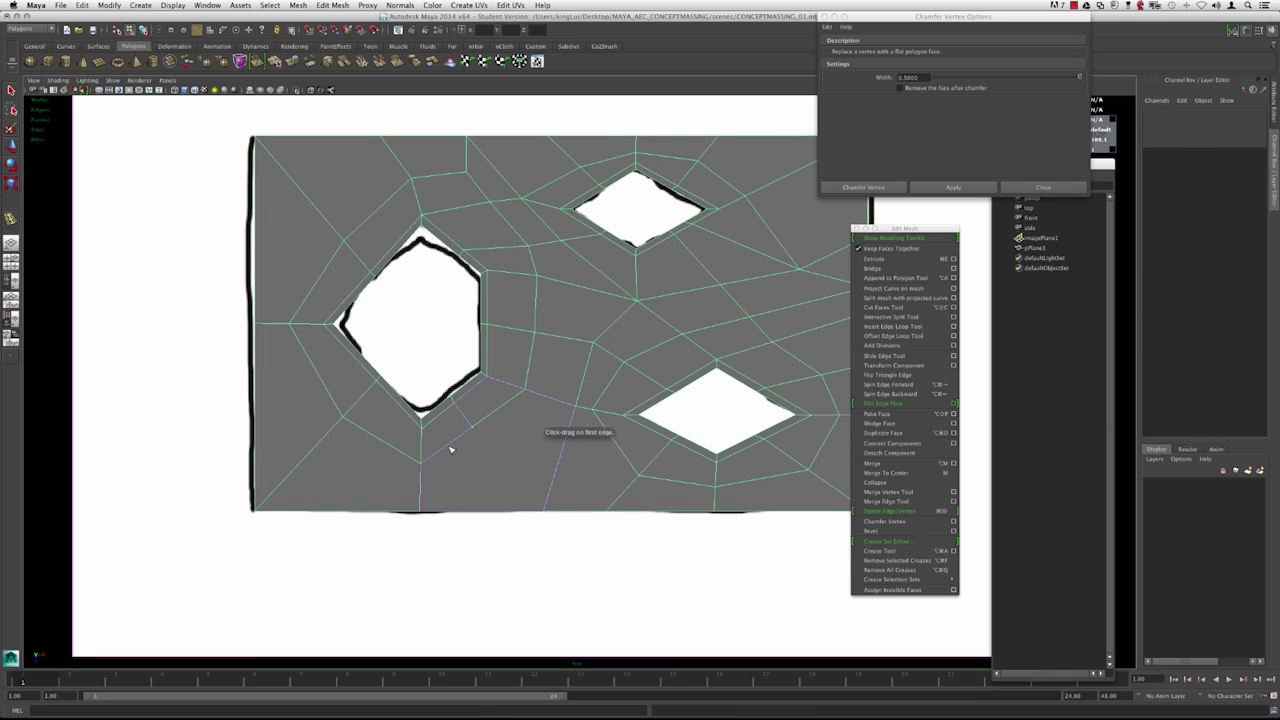
left_click_drag(525, 513, 630, 514)
key("w")
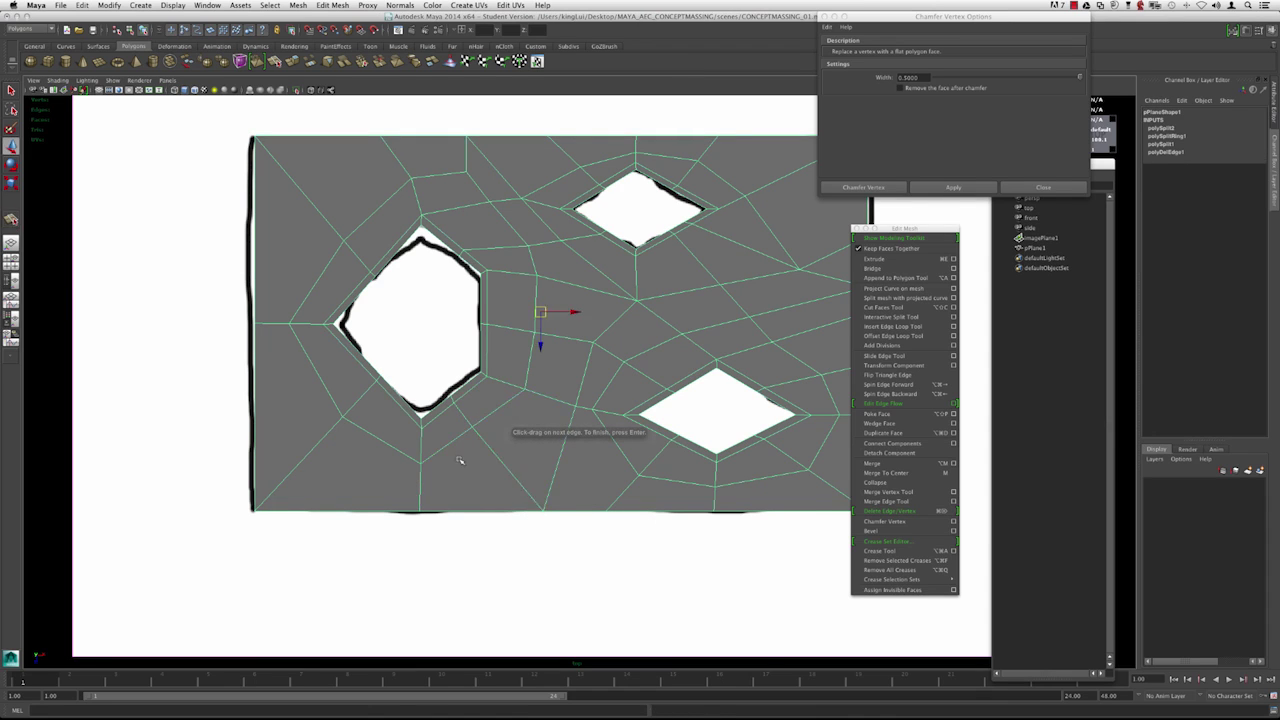
Return to object mode, select the plane and preview it smoothed.
scroll(522, 416, "down", 4)
middle_click_drag(511, 402, 463, 424, "alt")
left_click(766, 276)
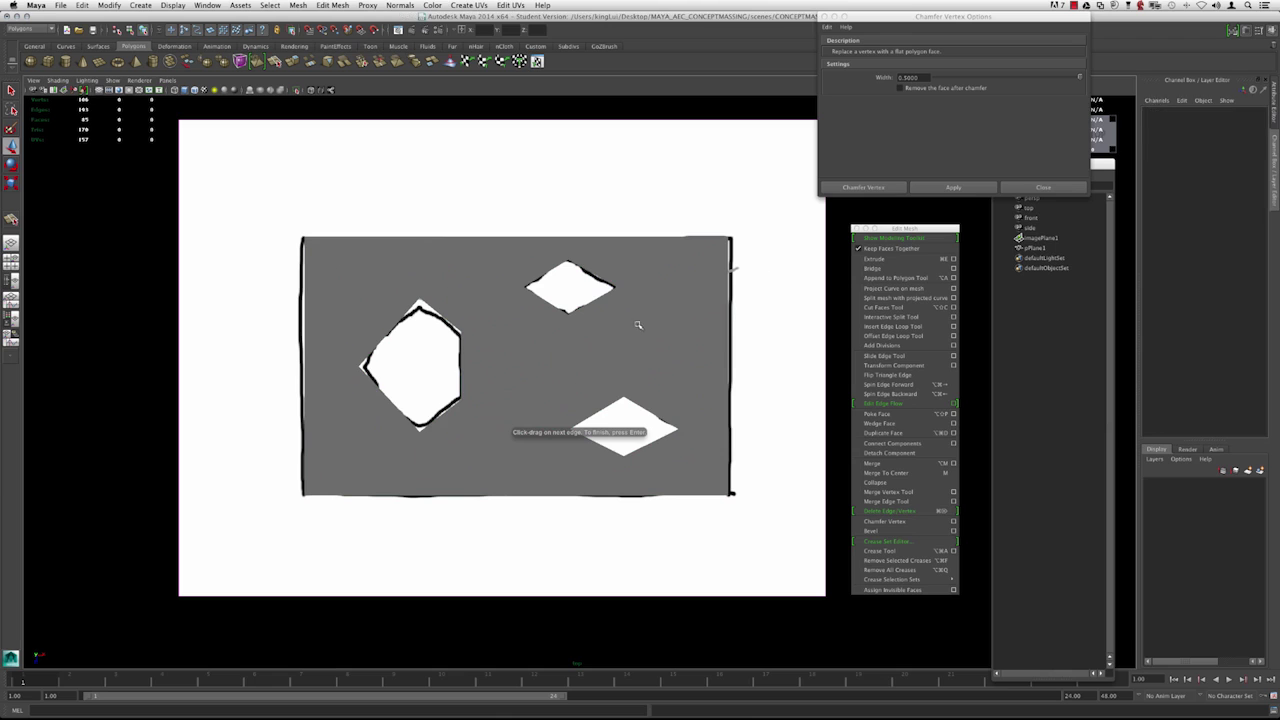
left_click(623, 293)
scroll(498, 422, "up", 3)
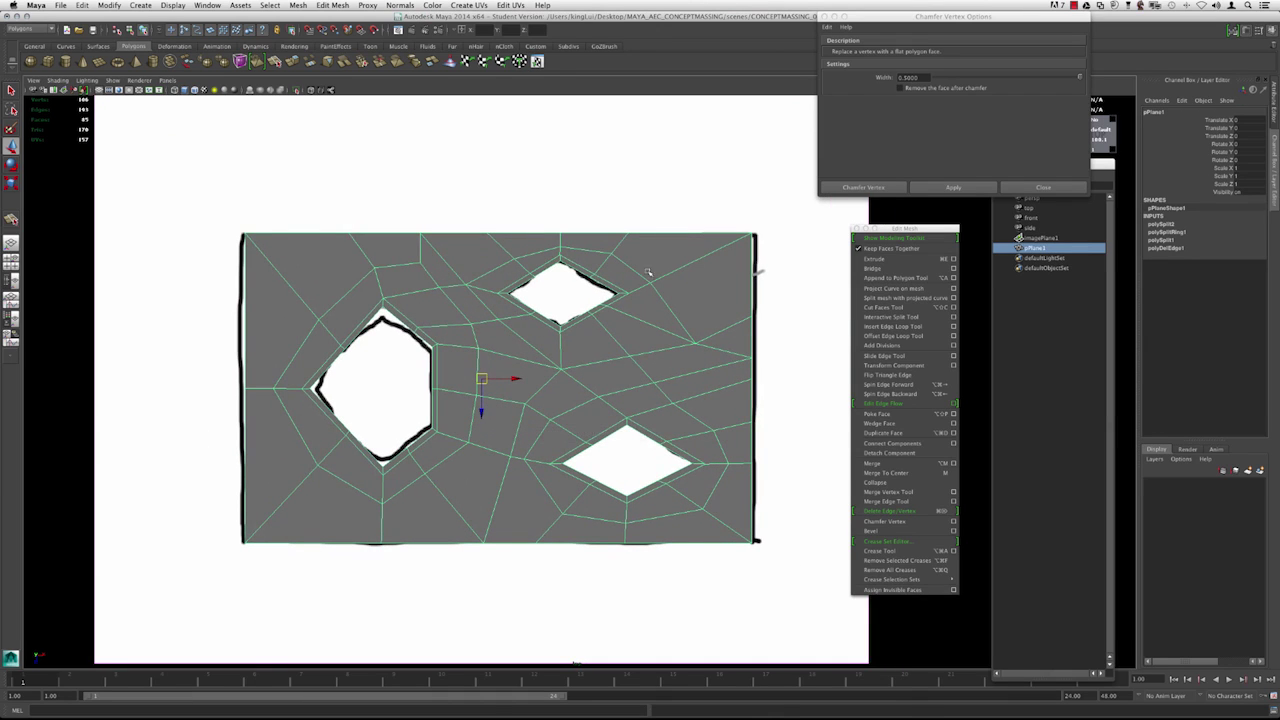
key("3")
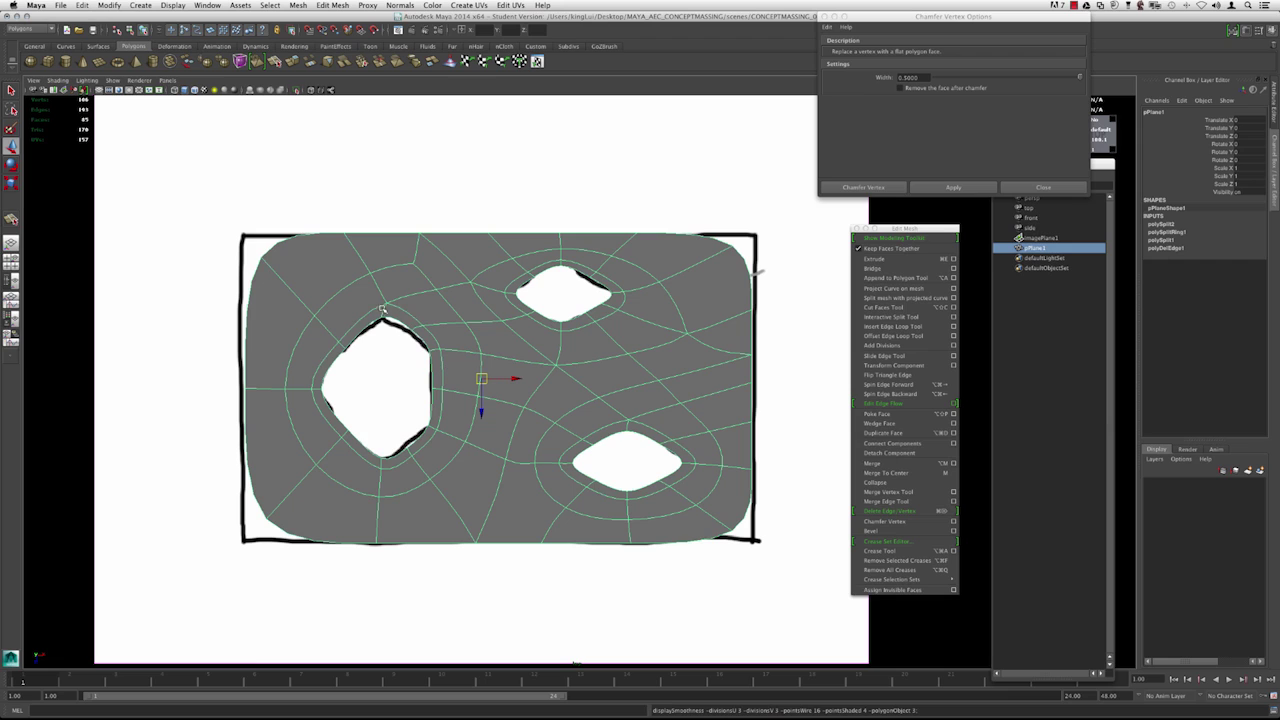
Check the edge flow by selecting loops around the left opening and lower diamond, turn off smoothing and check the edges between the diamonds.
right_click_drag(381, 297, 381, 272)
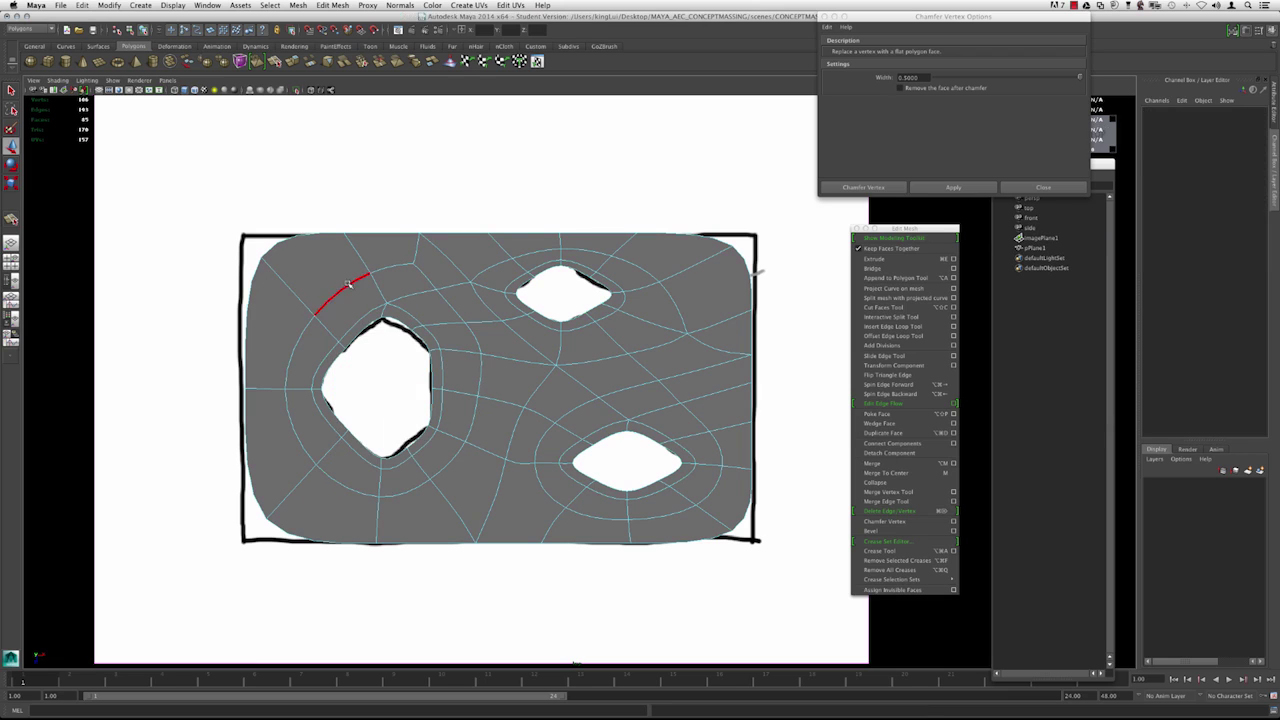
double_click(348, 284)
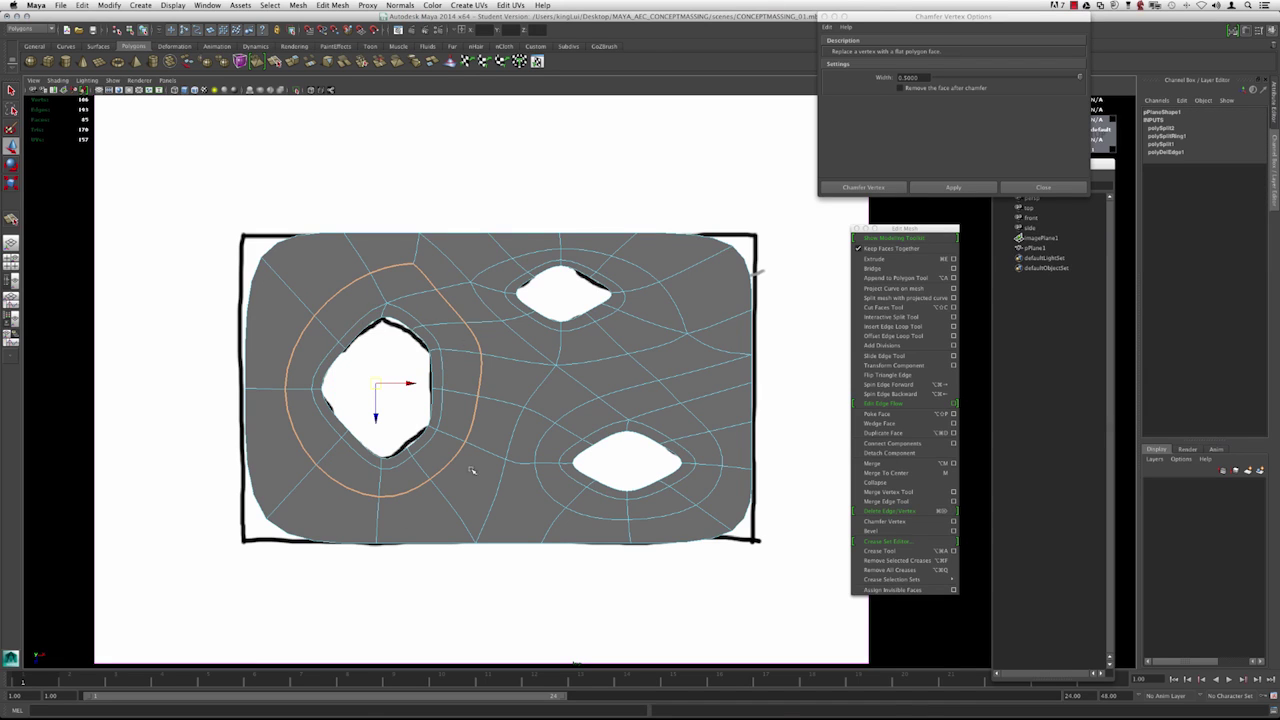
double_click(413, 317)
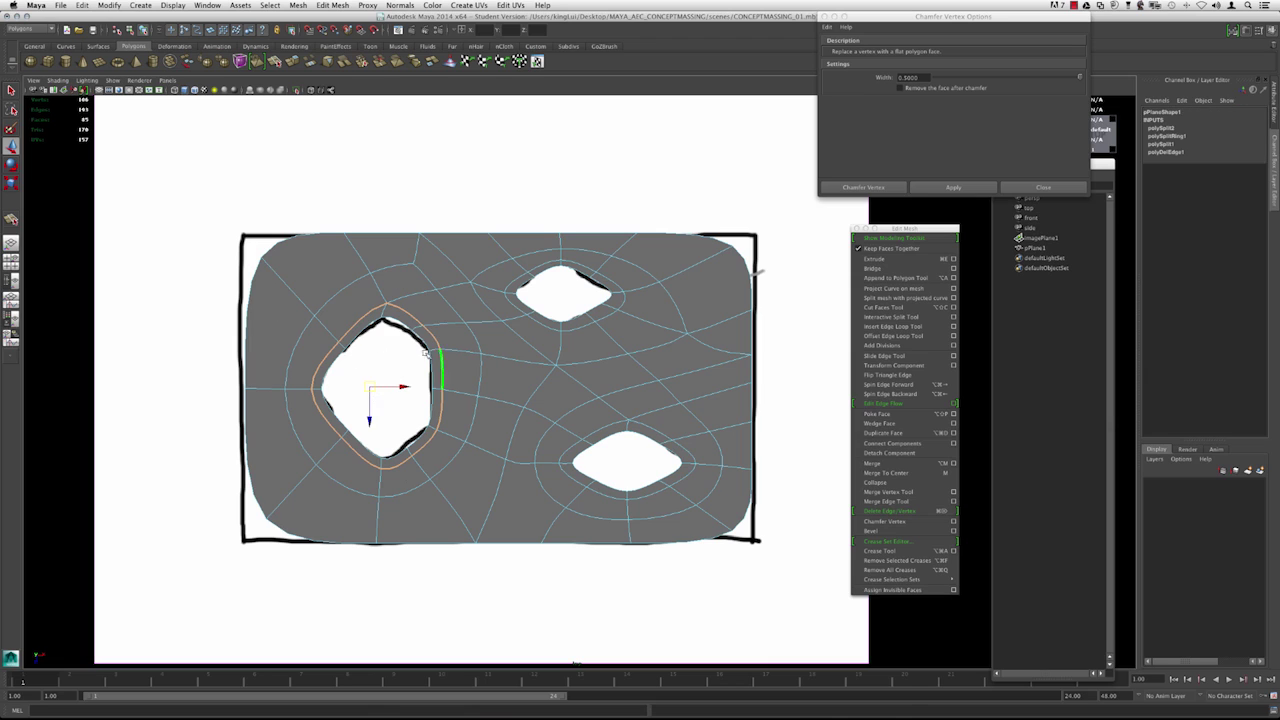
double_click(599, 432)
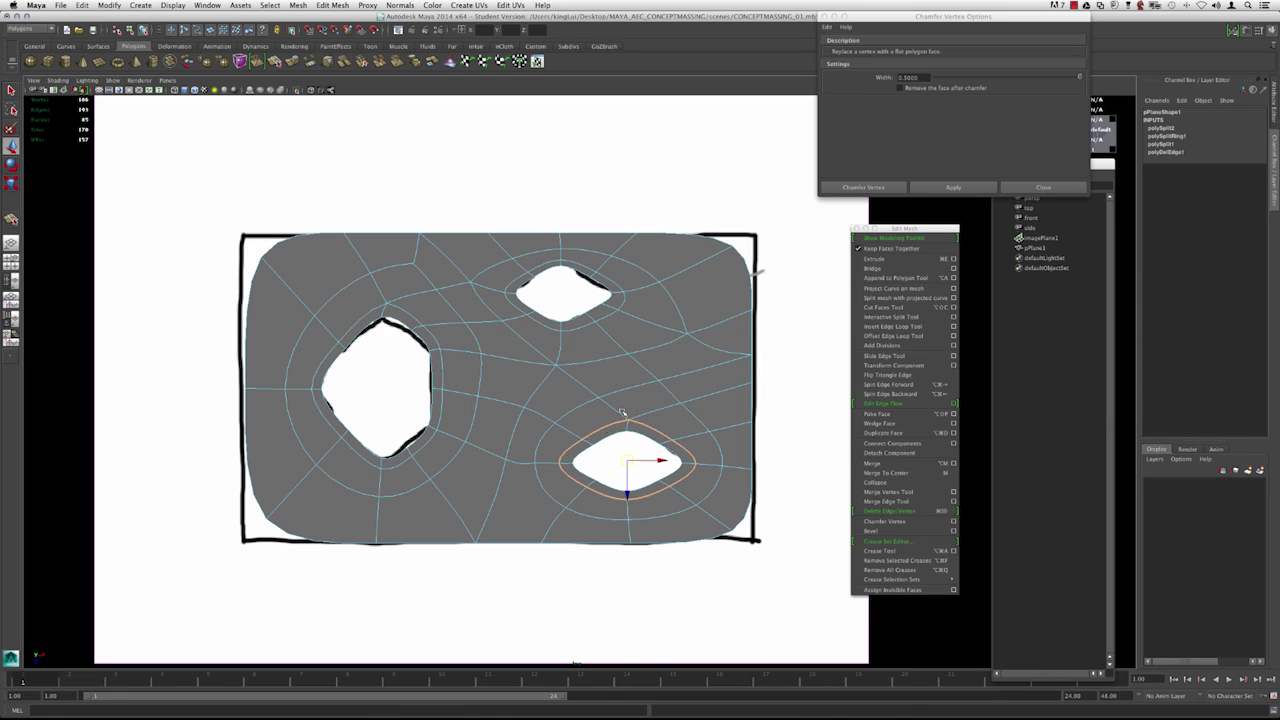
double_click(644, 385)
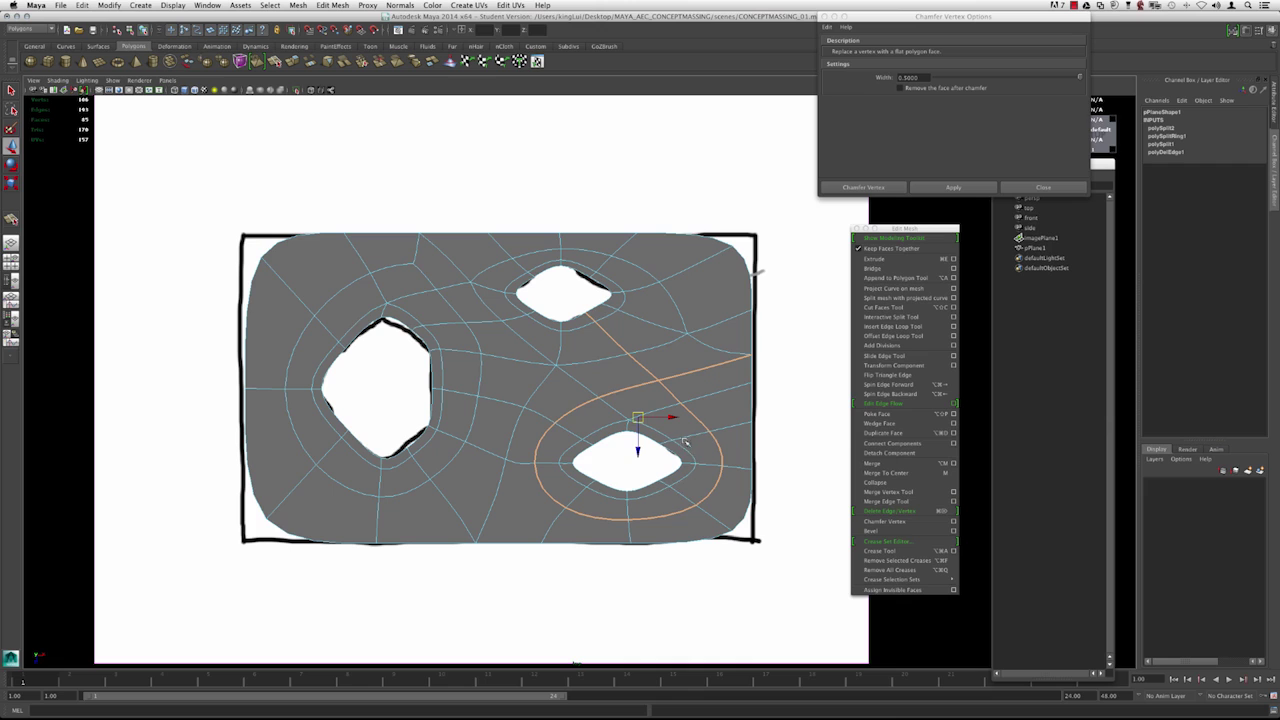
key("1")
middle_click_drag(612, 350, 586, 363, "alt")
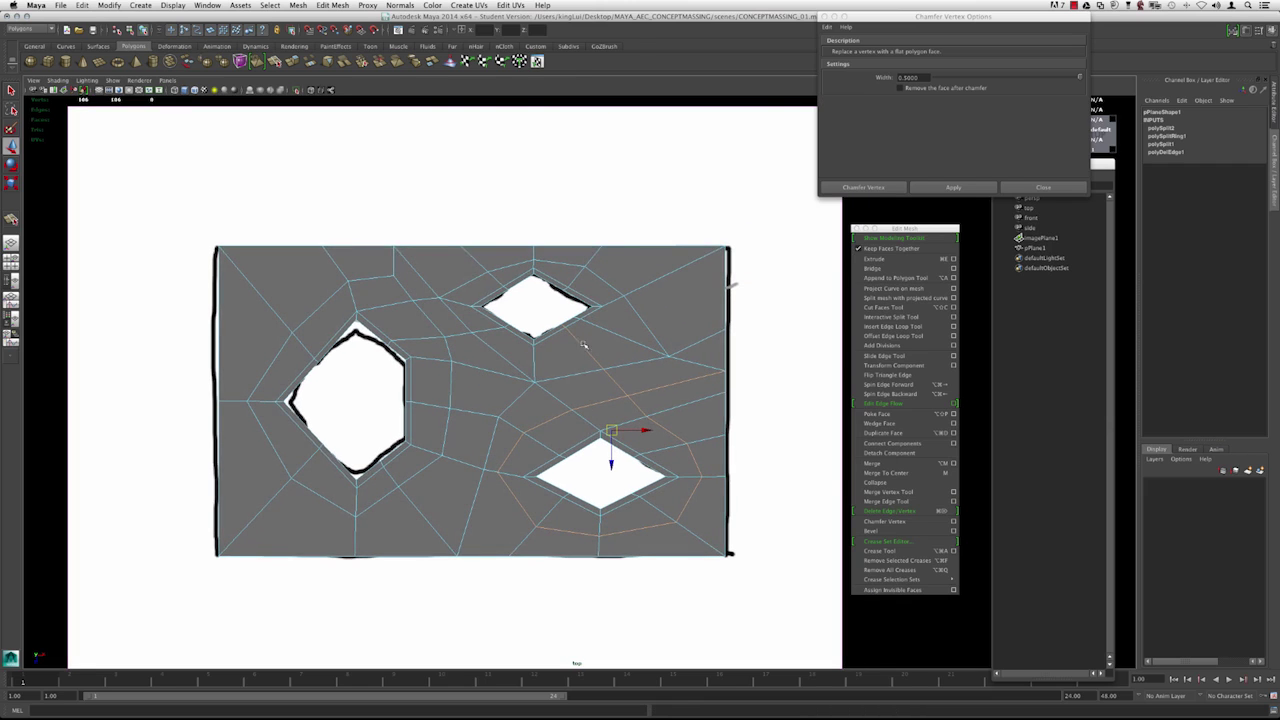
left_click(583, 374)
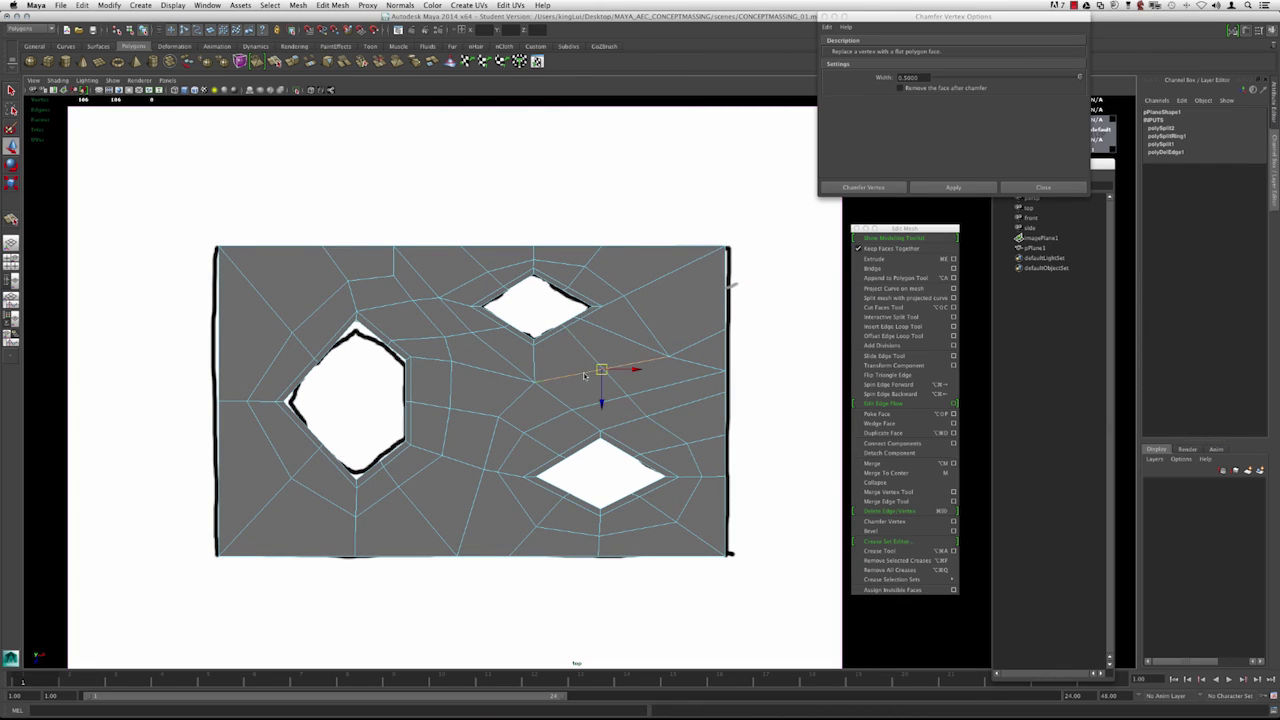
double_click(641, 322, "shift")
Nudge the vertex between the left opening and the upper diamond slightly to the left.
key("F9")
left_click(440, 297)
left_click_drag(439, 297, 438, 296)
Split an edge from the vertex just left of the lower diamond down to the plane's bottom border.
middle_click_drag(493, 400, 515, 405, "alt")
right_click_drag(530, 413, 569, 443, "alt")
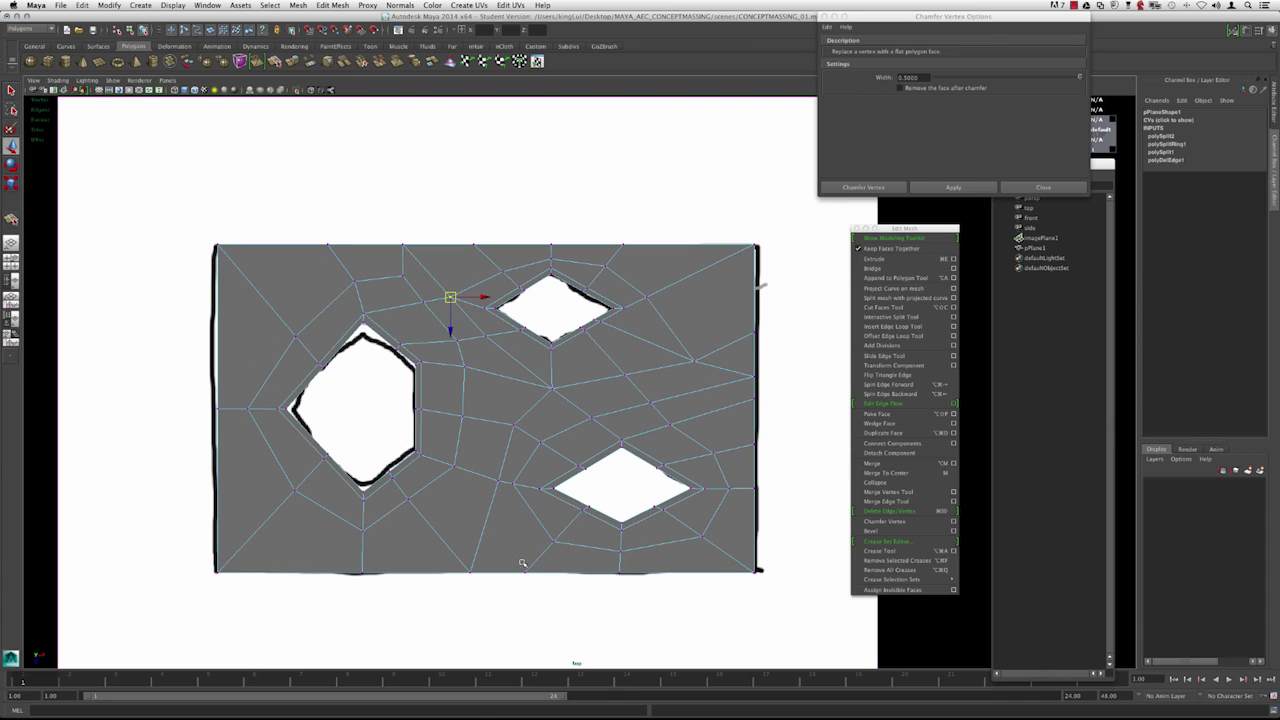
middle_click_drag(482, 497, 500, 463, "alt")
right_click_drag(500, 463, 527, 509, "alt")
middle_click_drag(510, 496, 477, 463, "alt")
mouse_move(477, 463)
right_mouse_down("alt")
mouse_move(506, 461)
mouse_move(491, 463)
right_mouse_up("alt")
key("y")
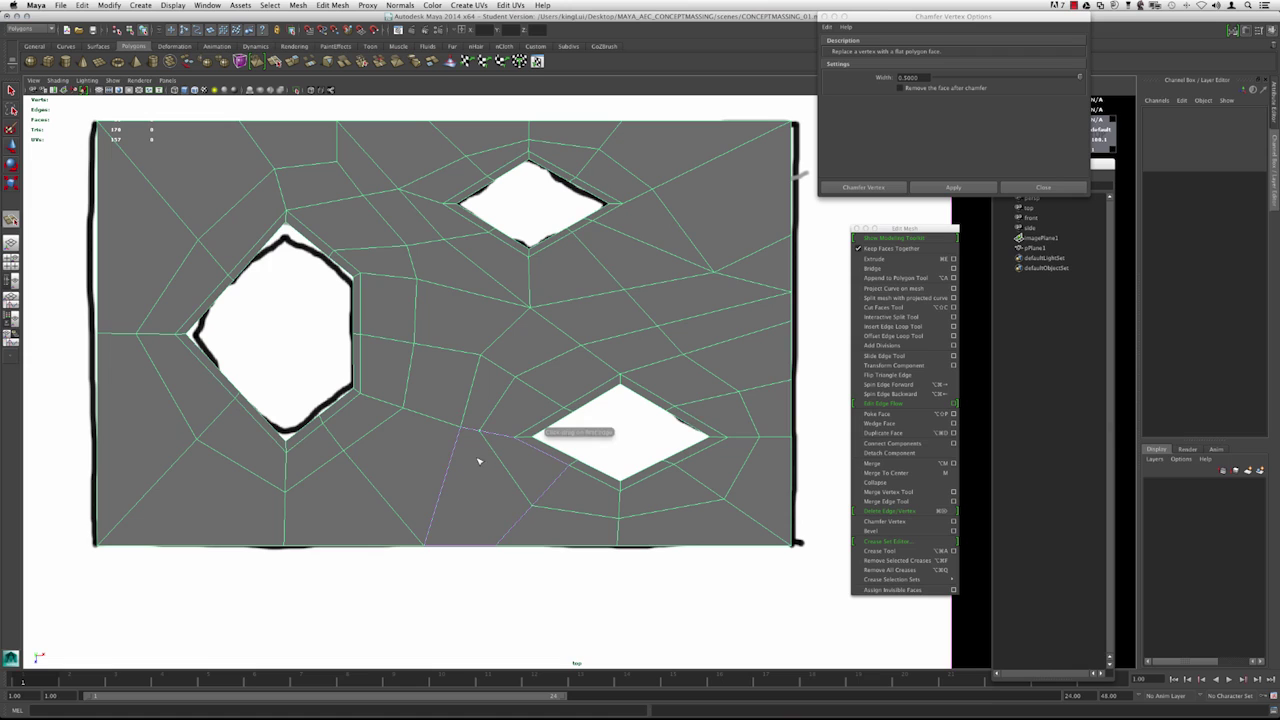
left_click(479, 431)
left_click_drag(476, 547, 461, 548)
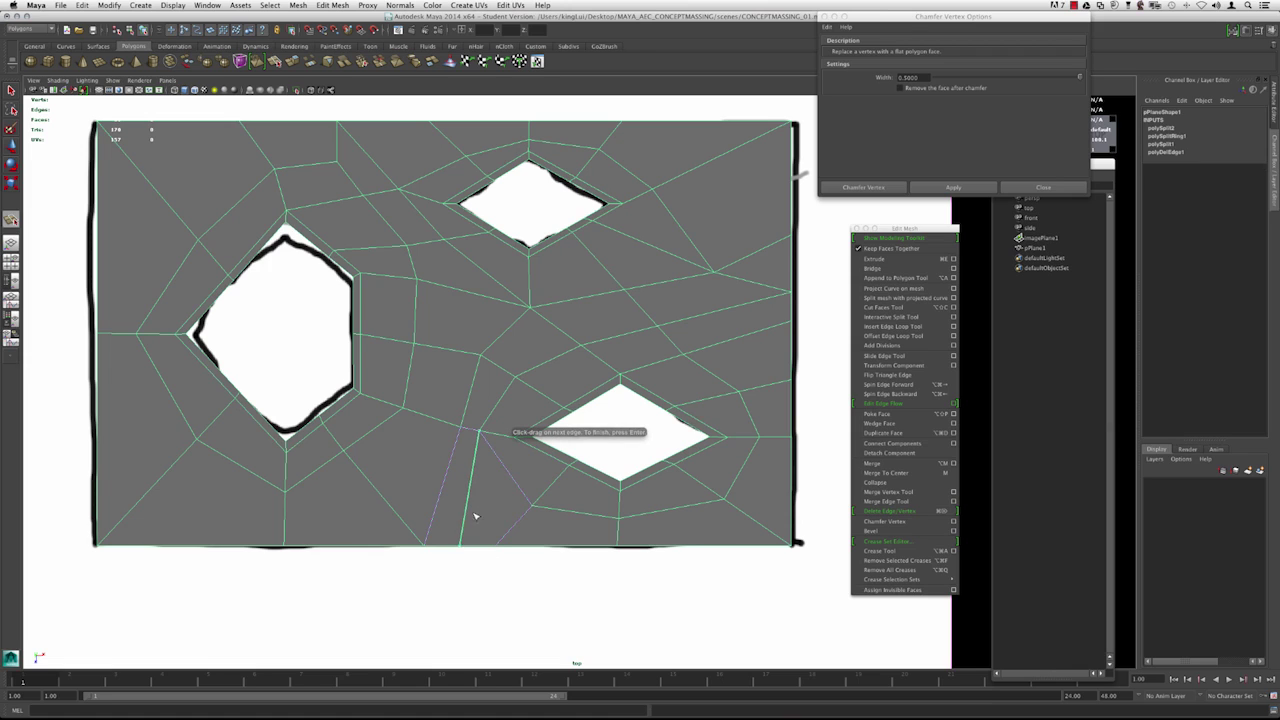
key("Return")
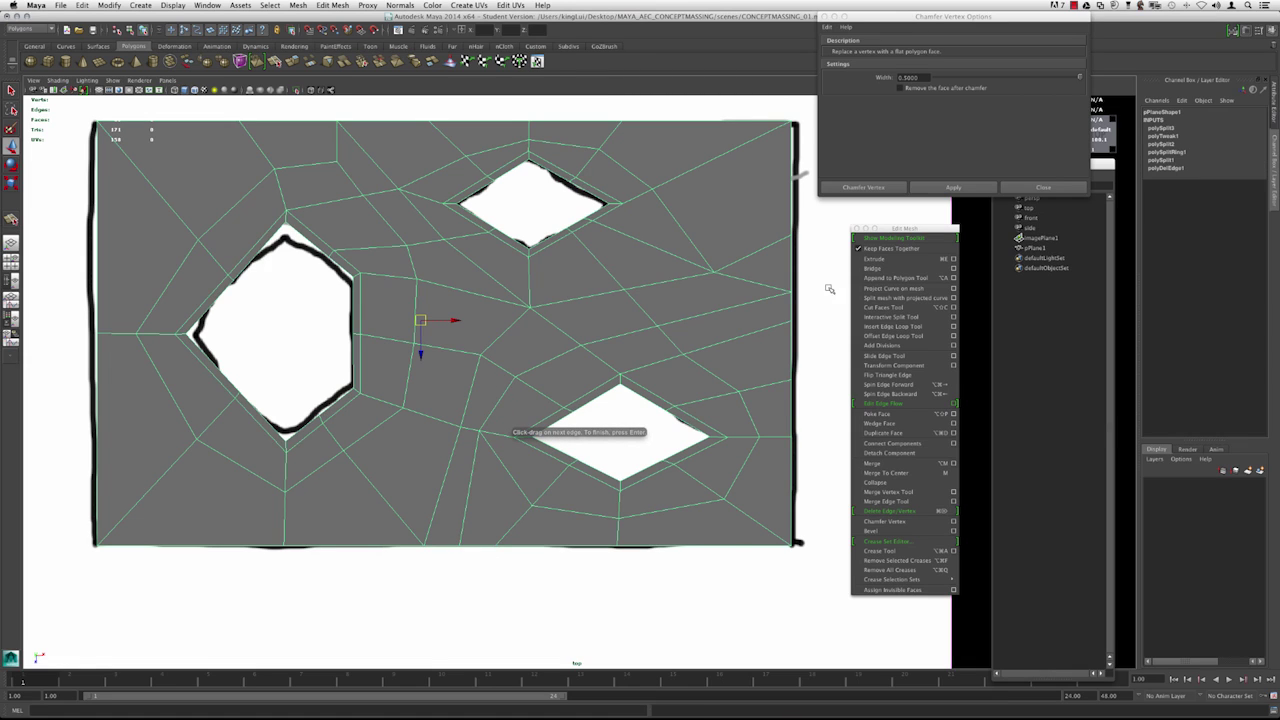
Return to object mode, select the plane and delete its construction history again.
left_click(829, 289)
right_click_drag(585, 352, 524, 371, "alt")
middle_click_drag(524, 371, 521, 422, "alt")
left_click(625, 380)
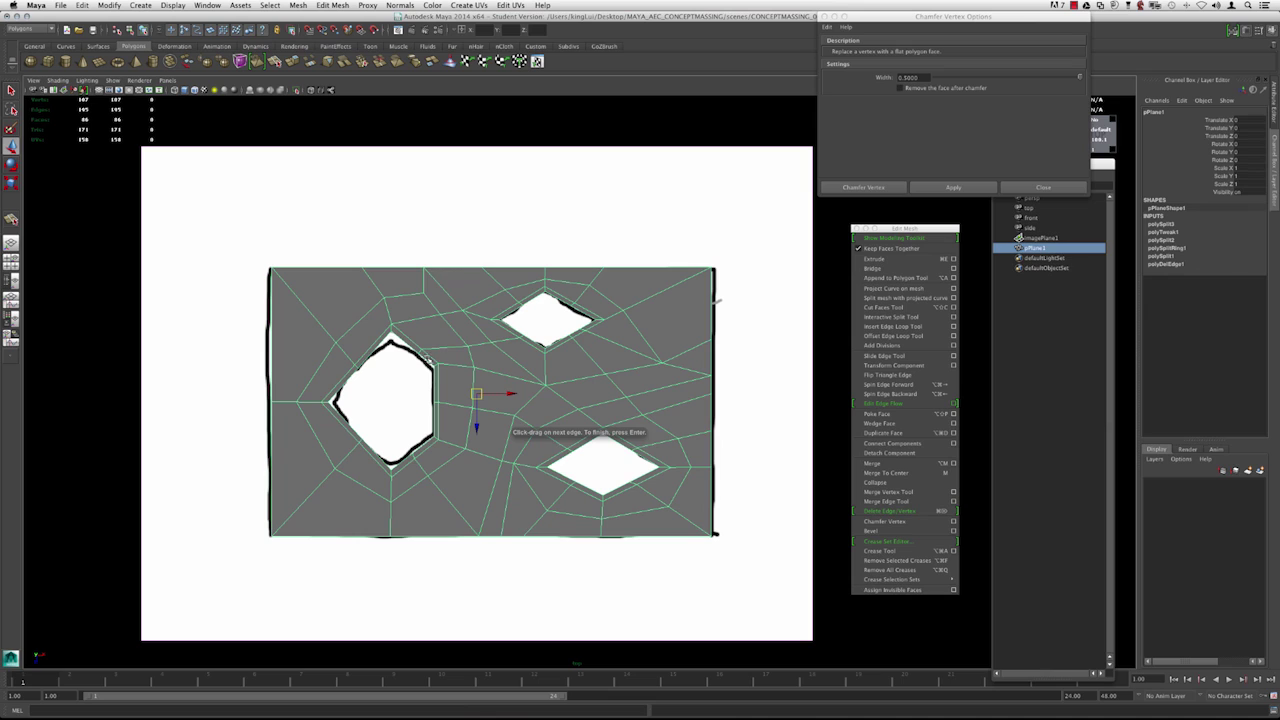
left_click(82, 5)
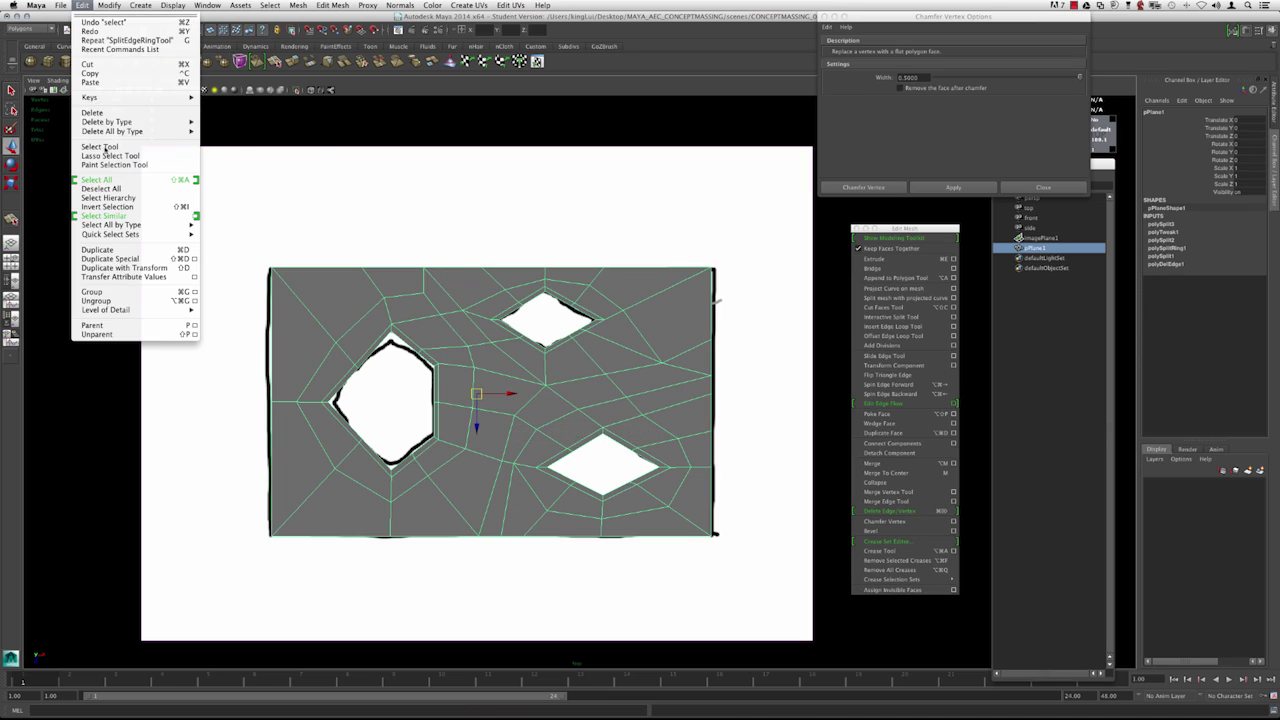
mouse_move(112, 122)
left_click(232, 127)
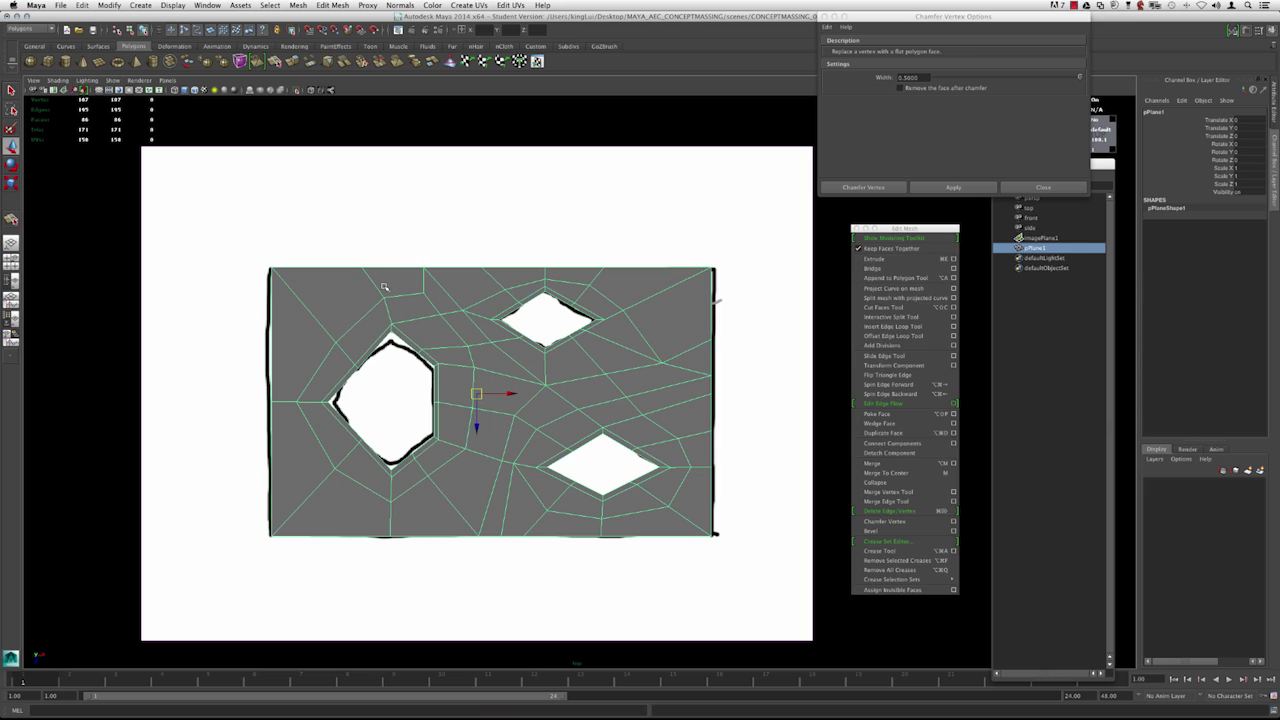
Adjust the outer ring vertices above and upper left of the left opening for an even ring, then reselect the plane in object mode.
key("F9")
left_click(424, 293)
left_click_drag(424, 293, 413, 290)
left_click(385, 297)
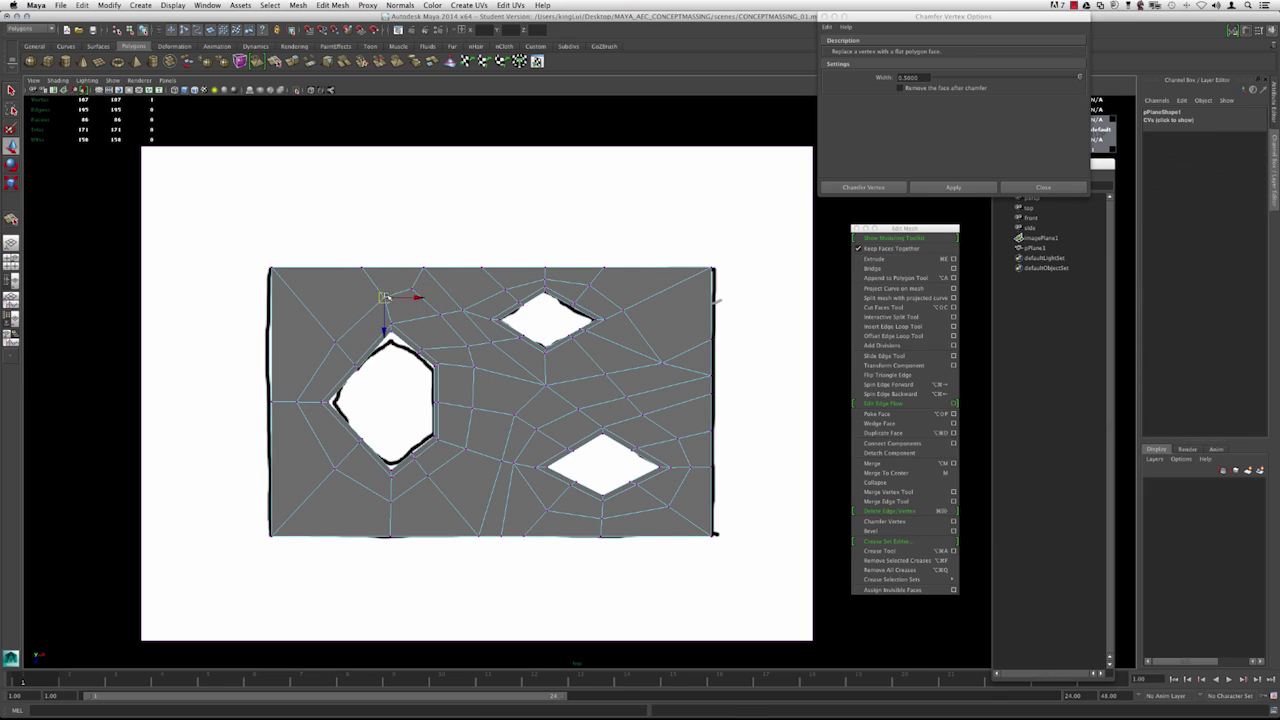
left_click(331, 340)
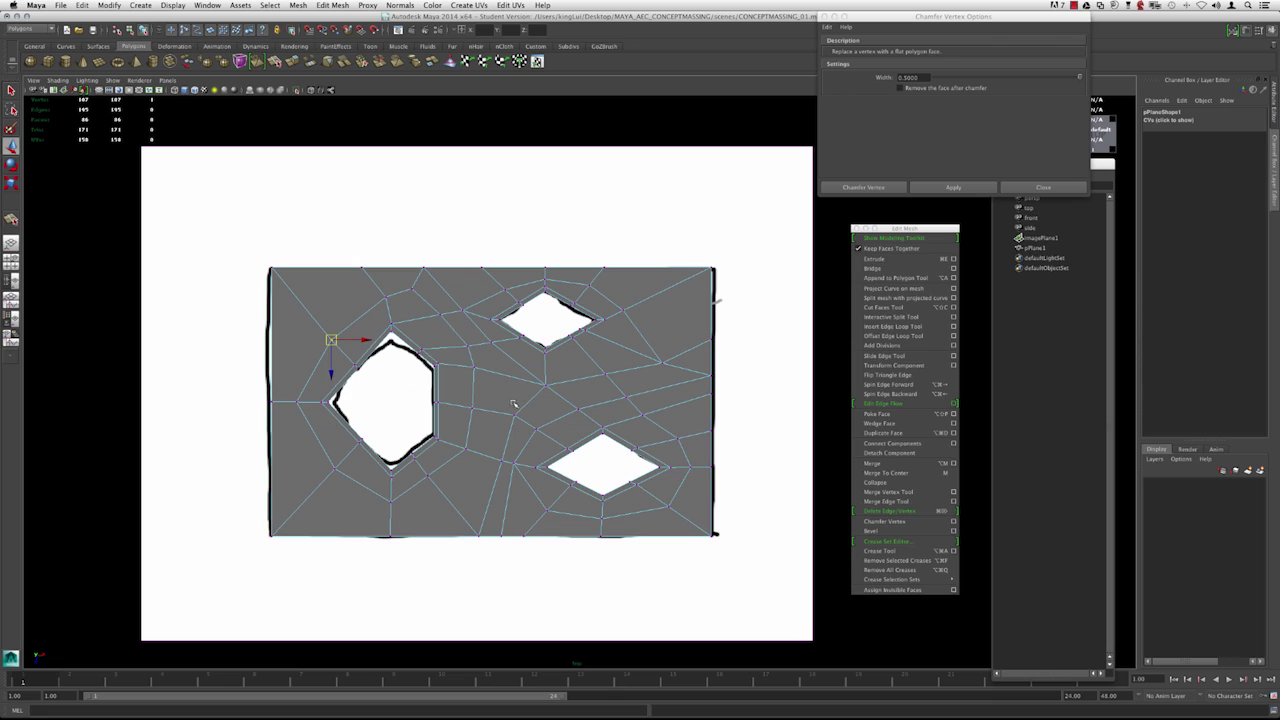
key("F8")
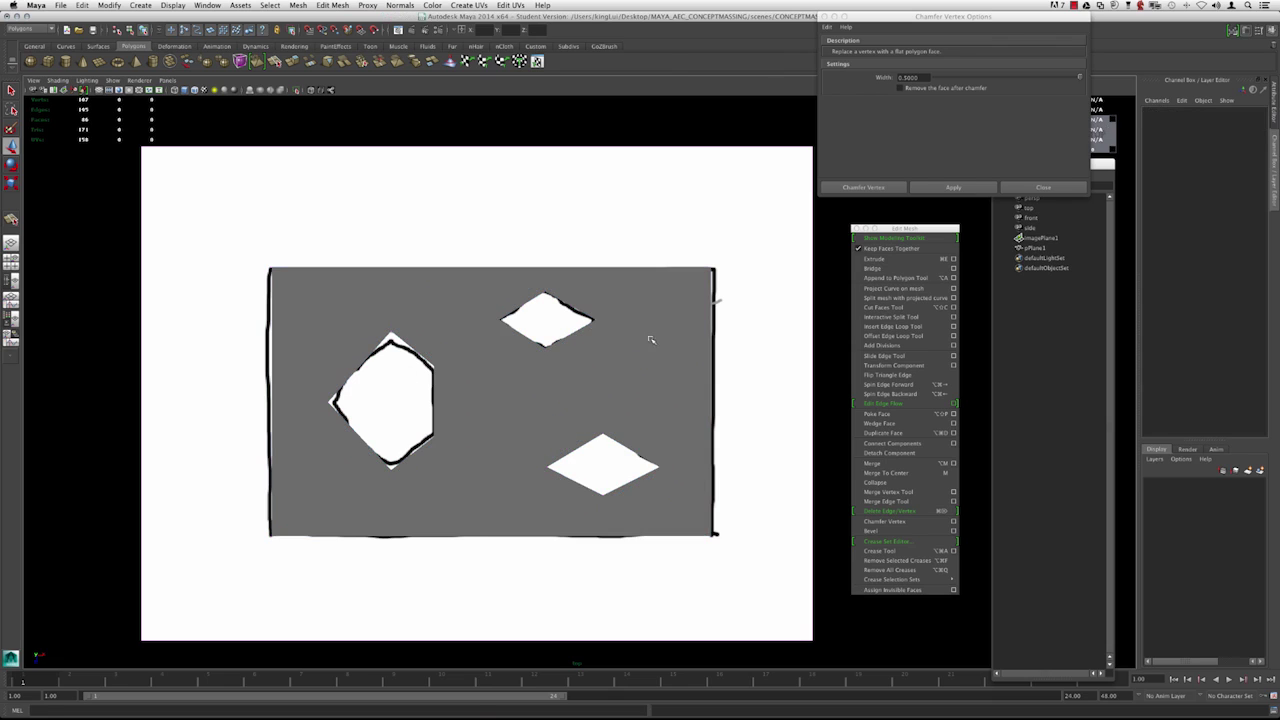
left_click(652, 341)
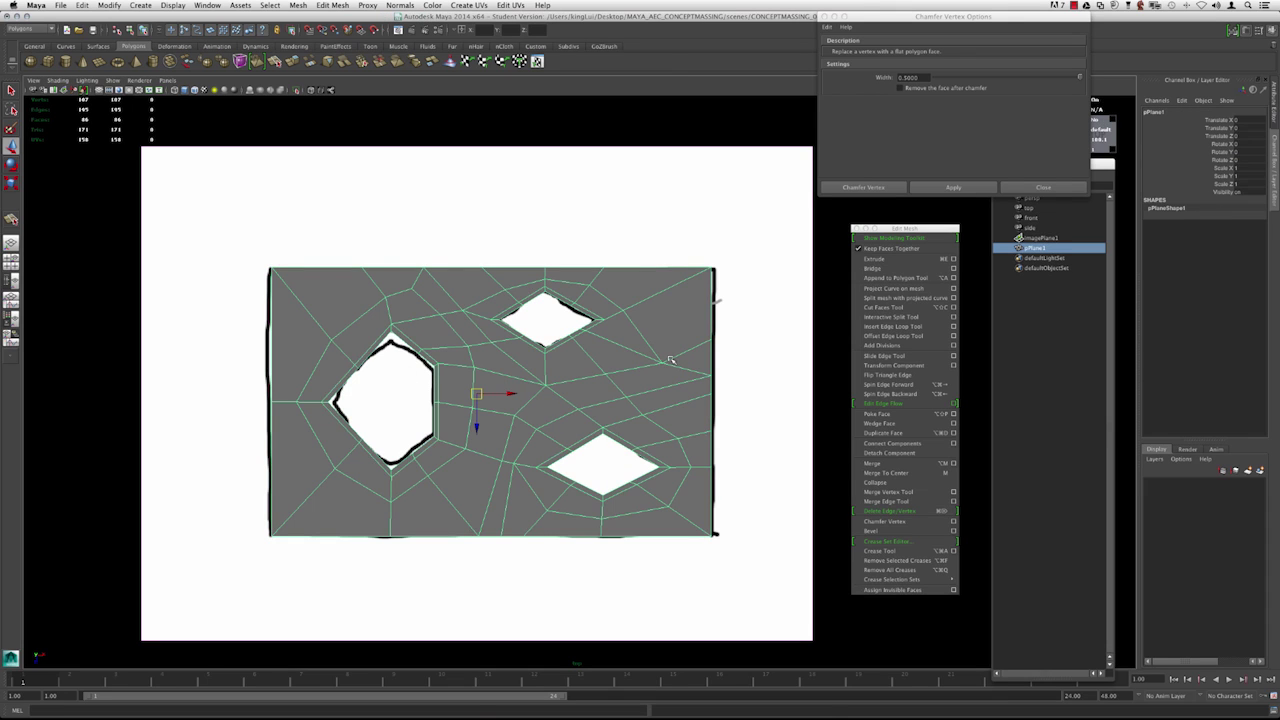